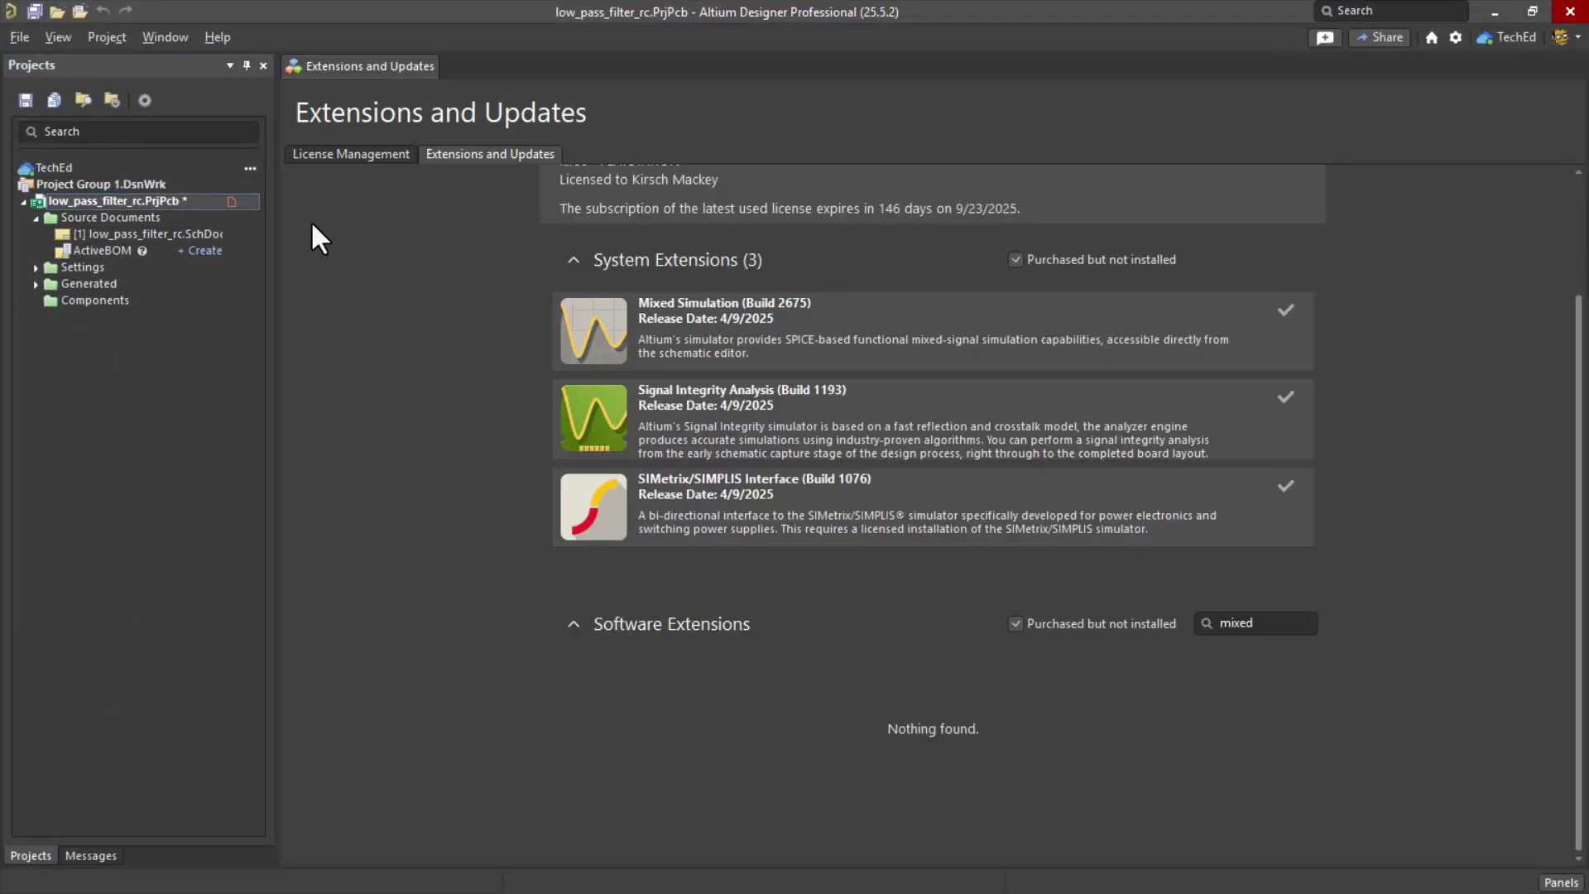
# - Close the low_pass_filter_rc project, choosing Save None for its two modified documents
pyautogui.rightClick(125, 210)
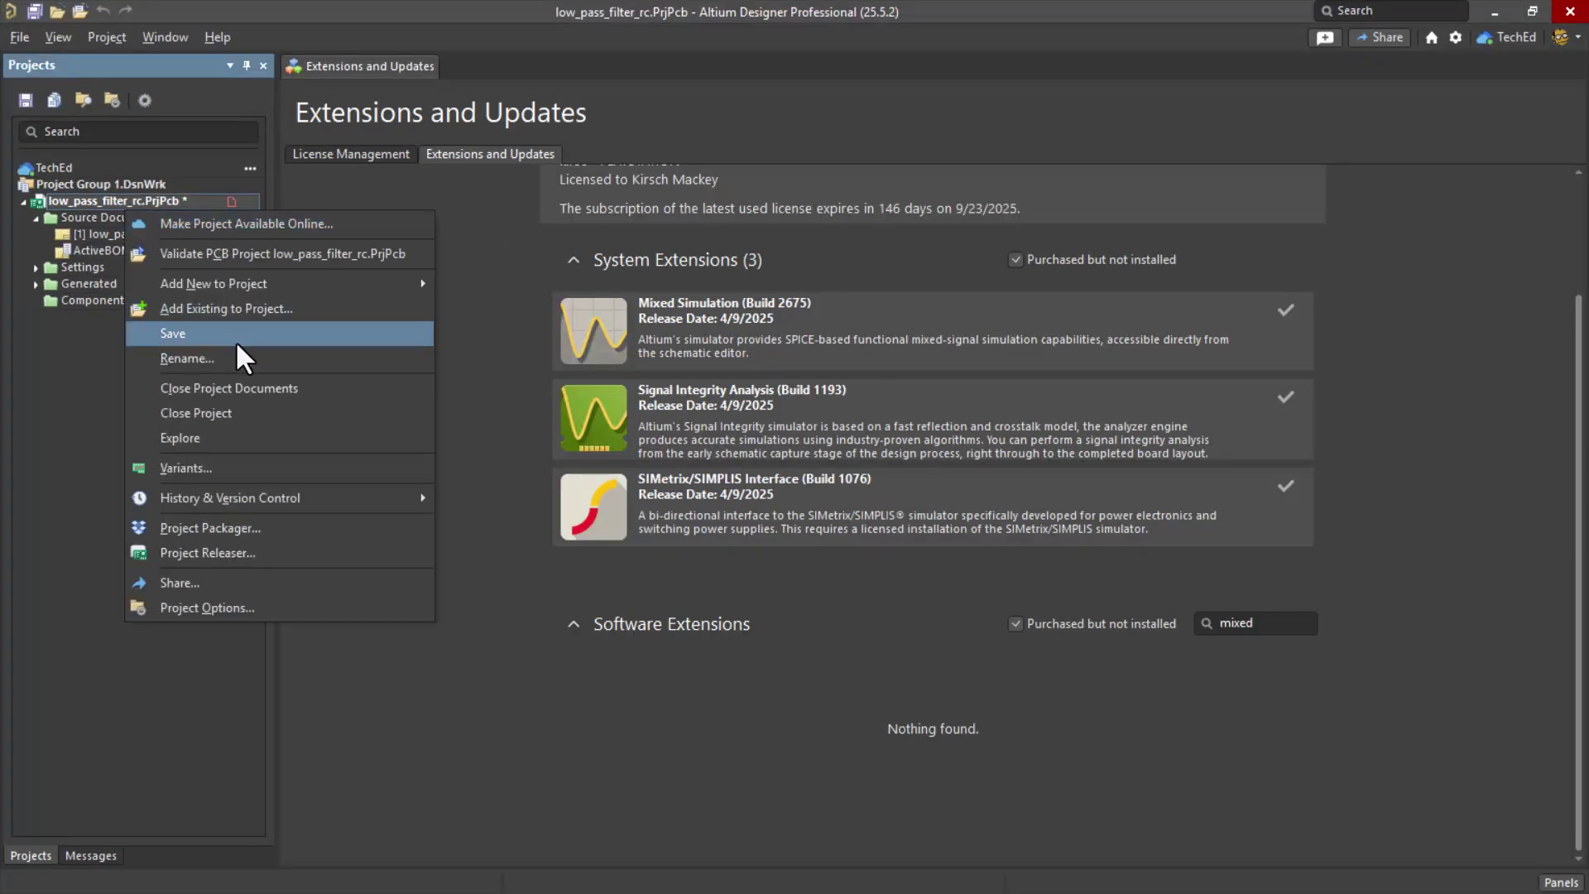
pyautogui.click(232, 413)
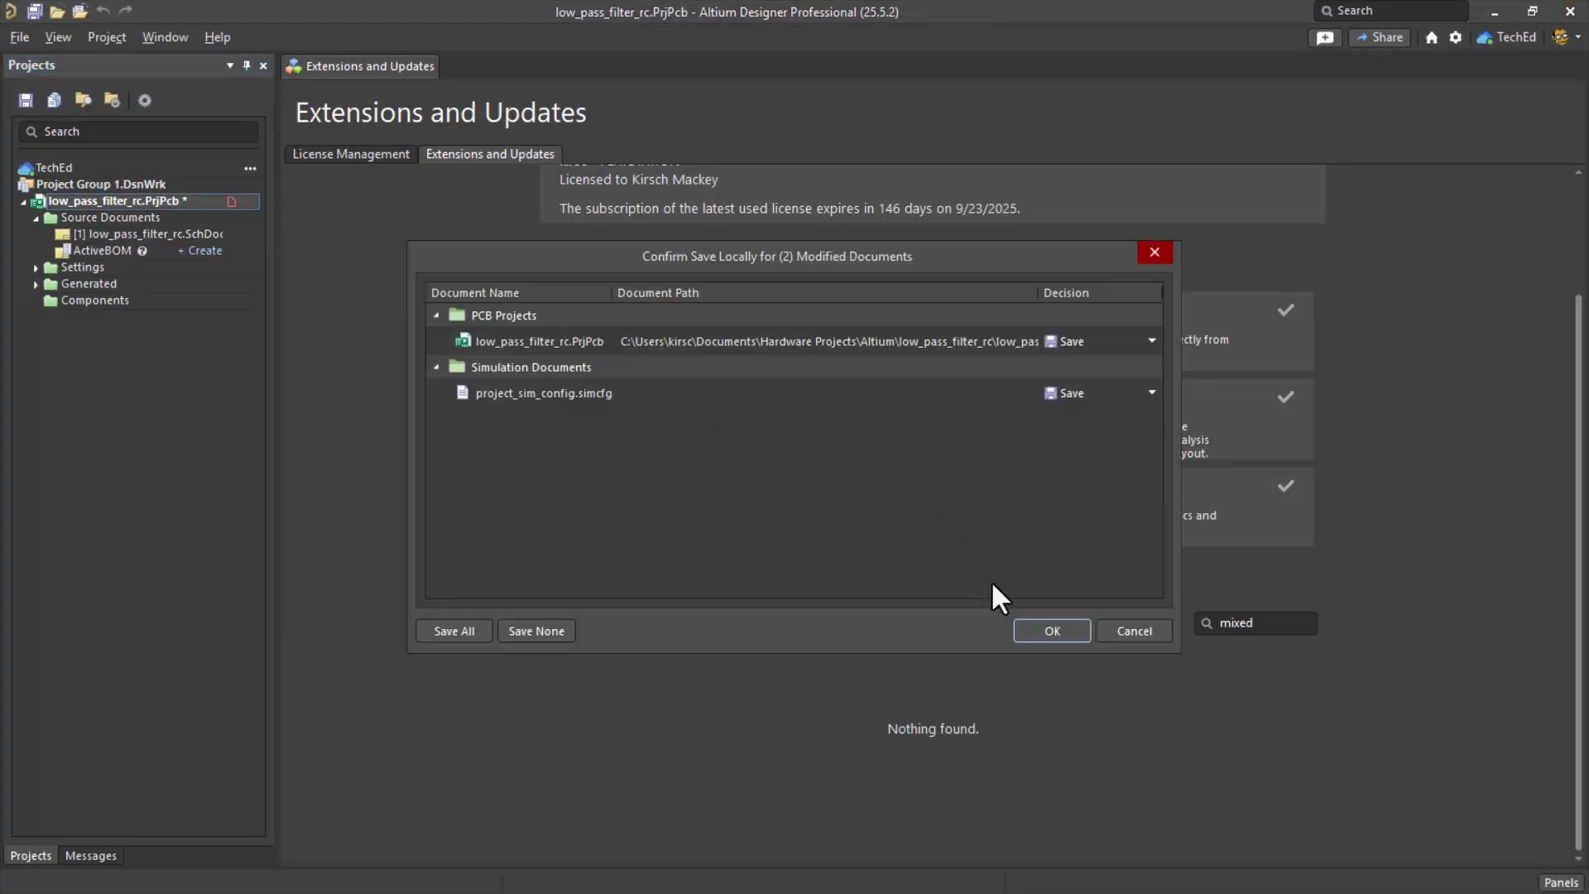
pyautogui.click(573, 631)
pyautogui.click(1075, 628)
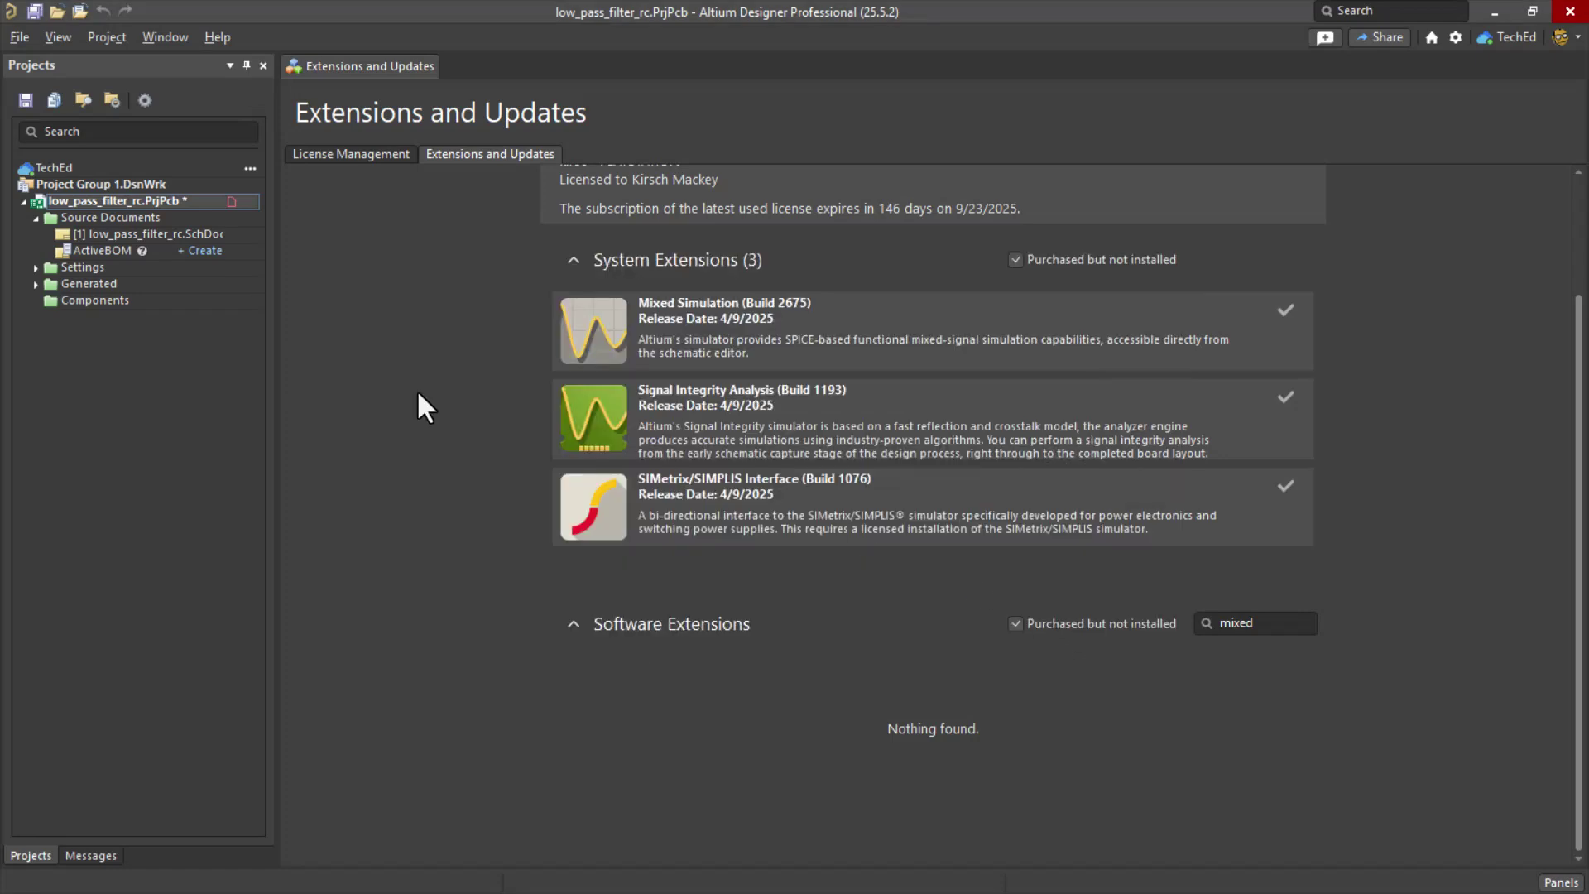
pyautogui.click(18, 37)
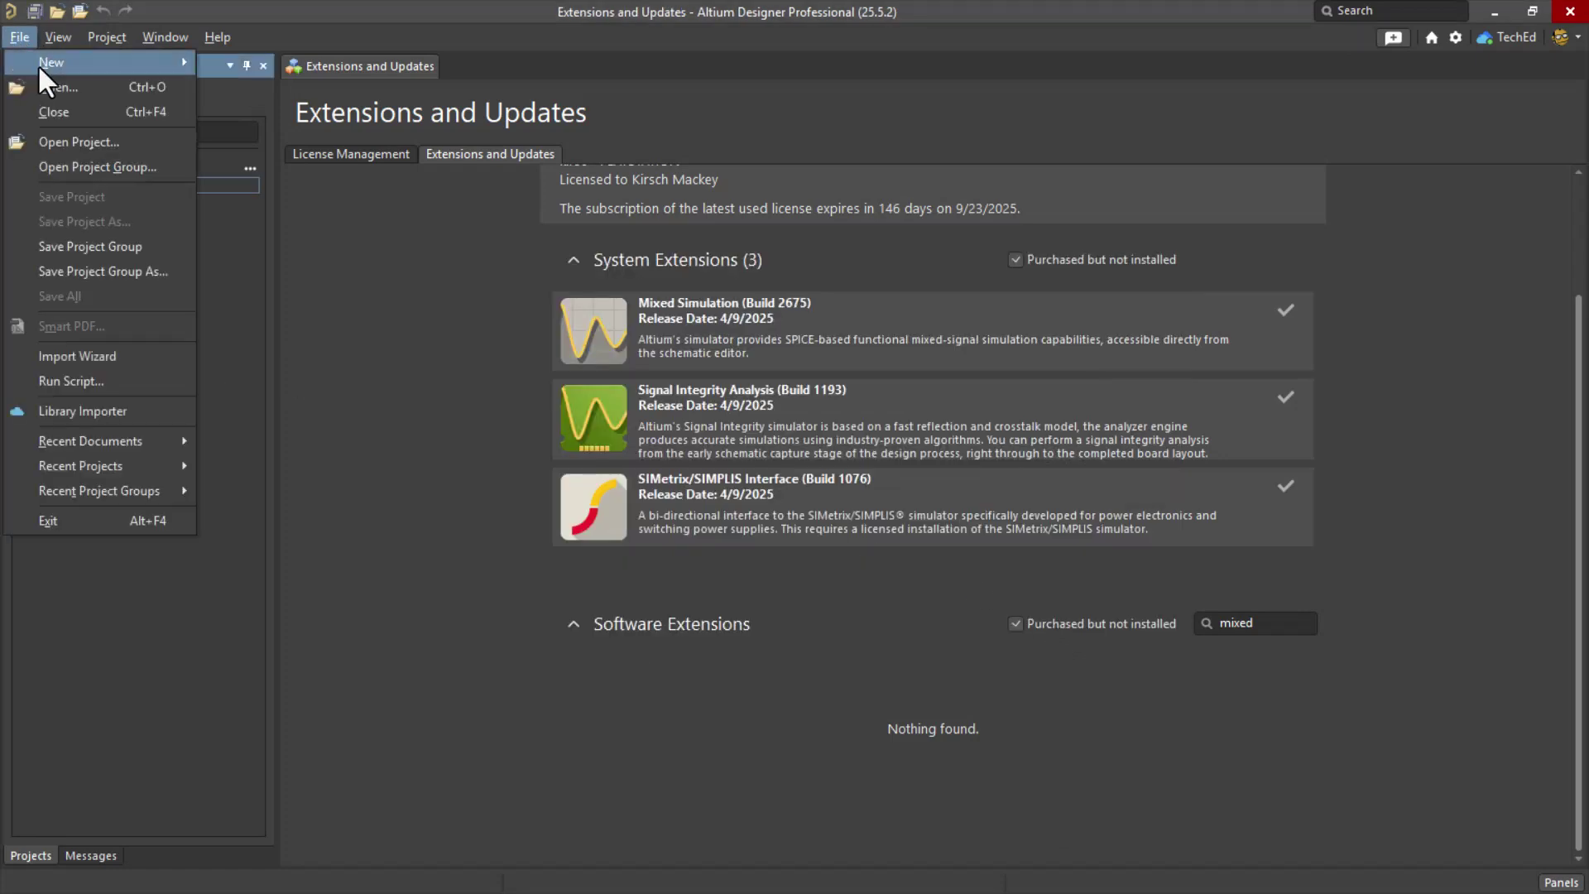
pyautogui.click(1576, 91)
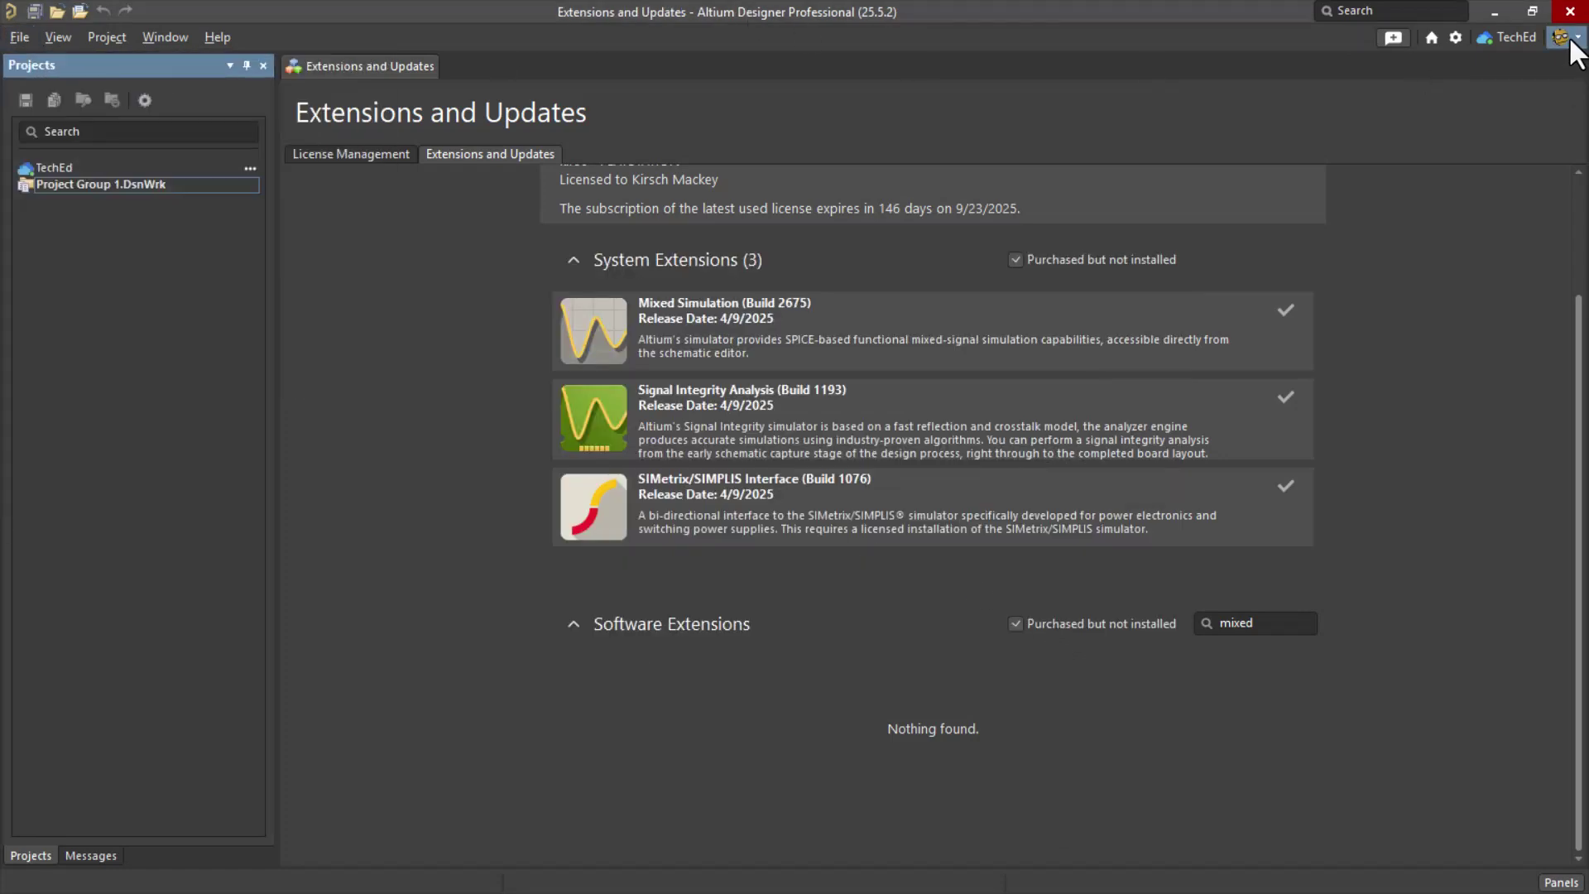
pyautogui.click(1570, 38)
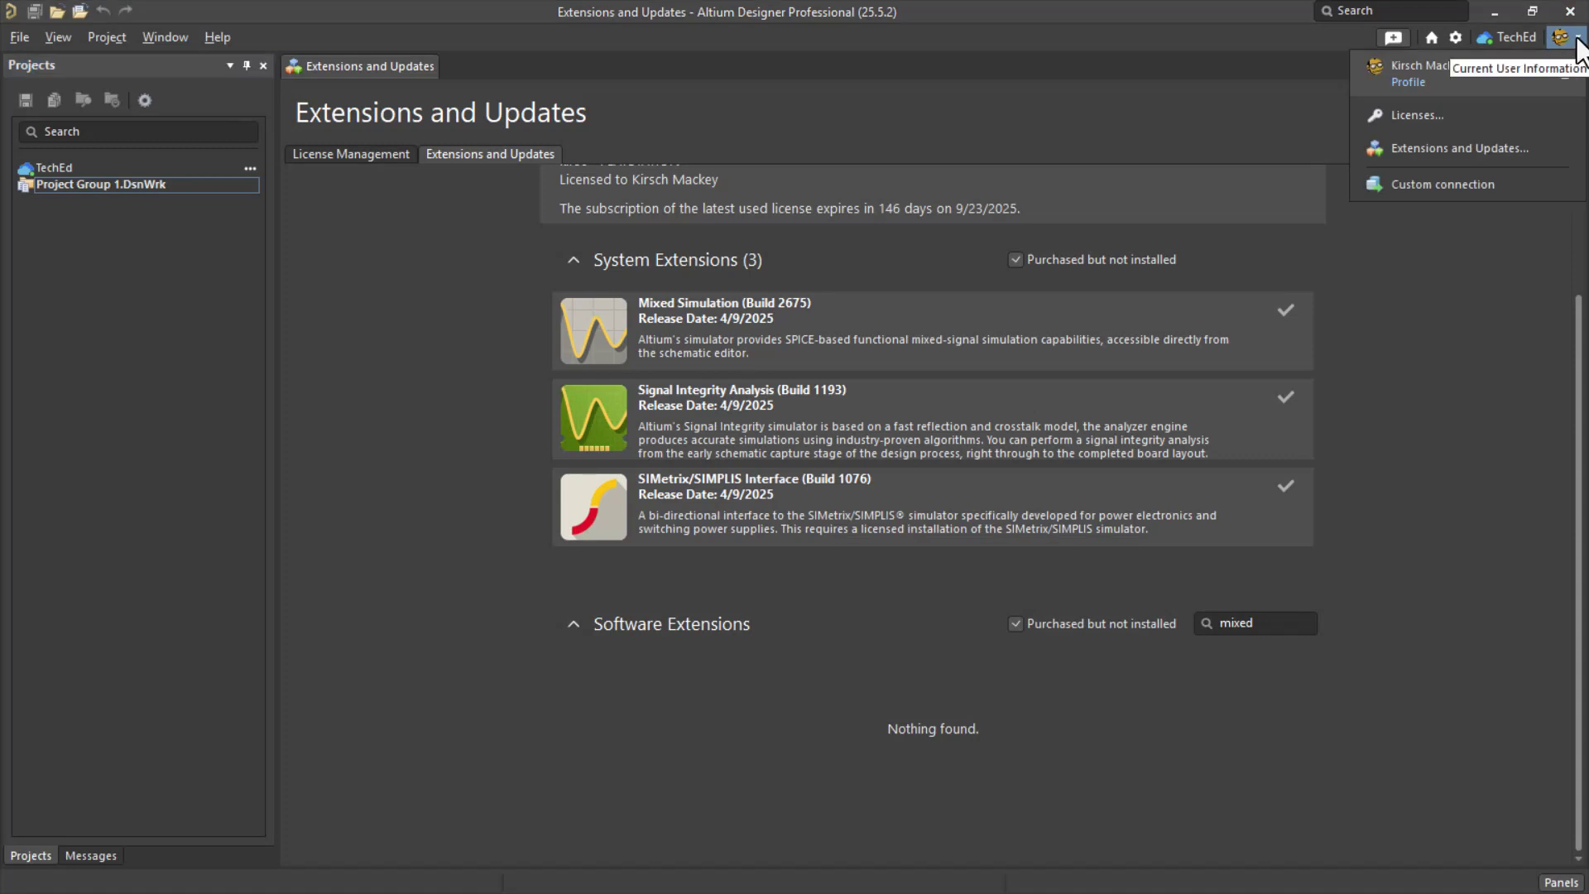
pyautogui.click(1466, 148)
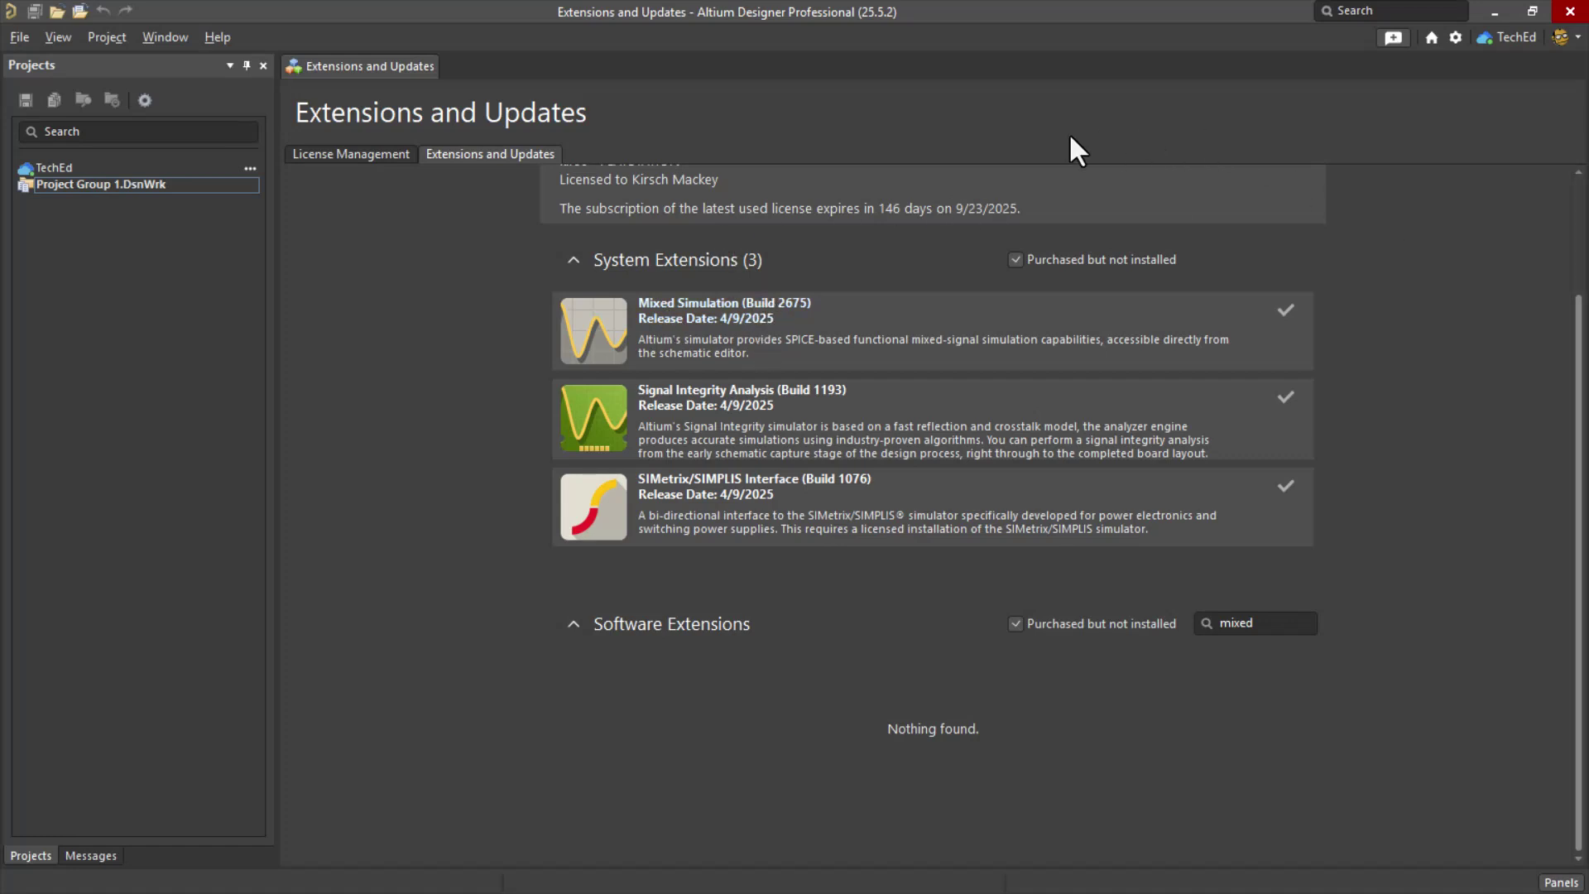
pyautogui.scroll(2, 1440, 637)
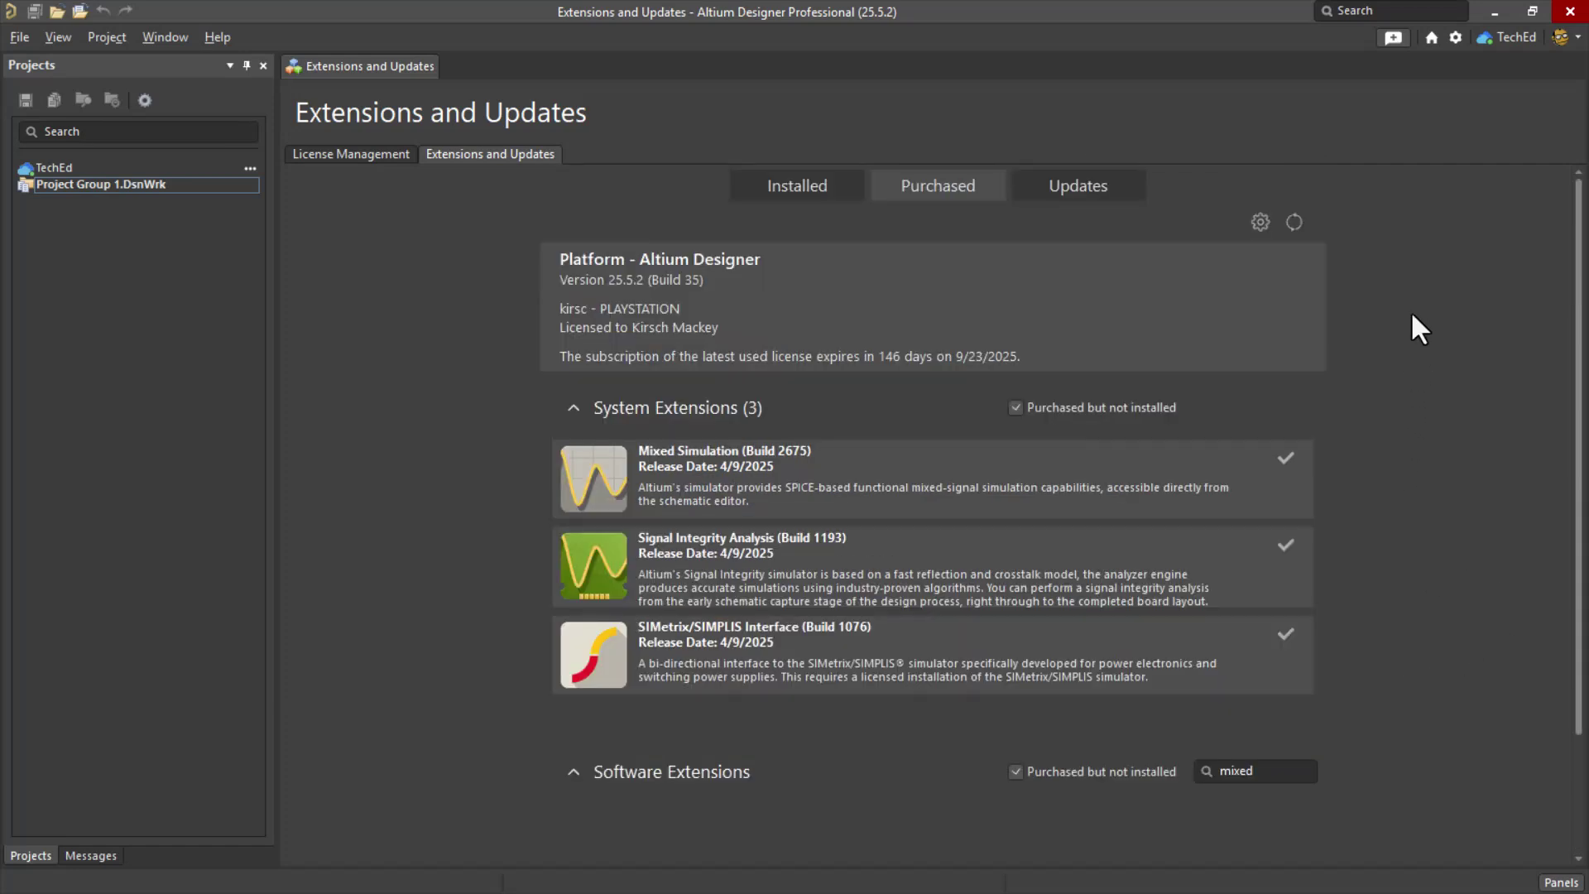
pyautogui.click(1515, 38)
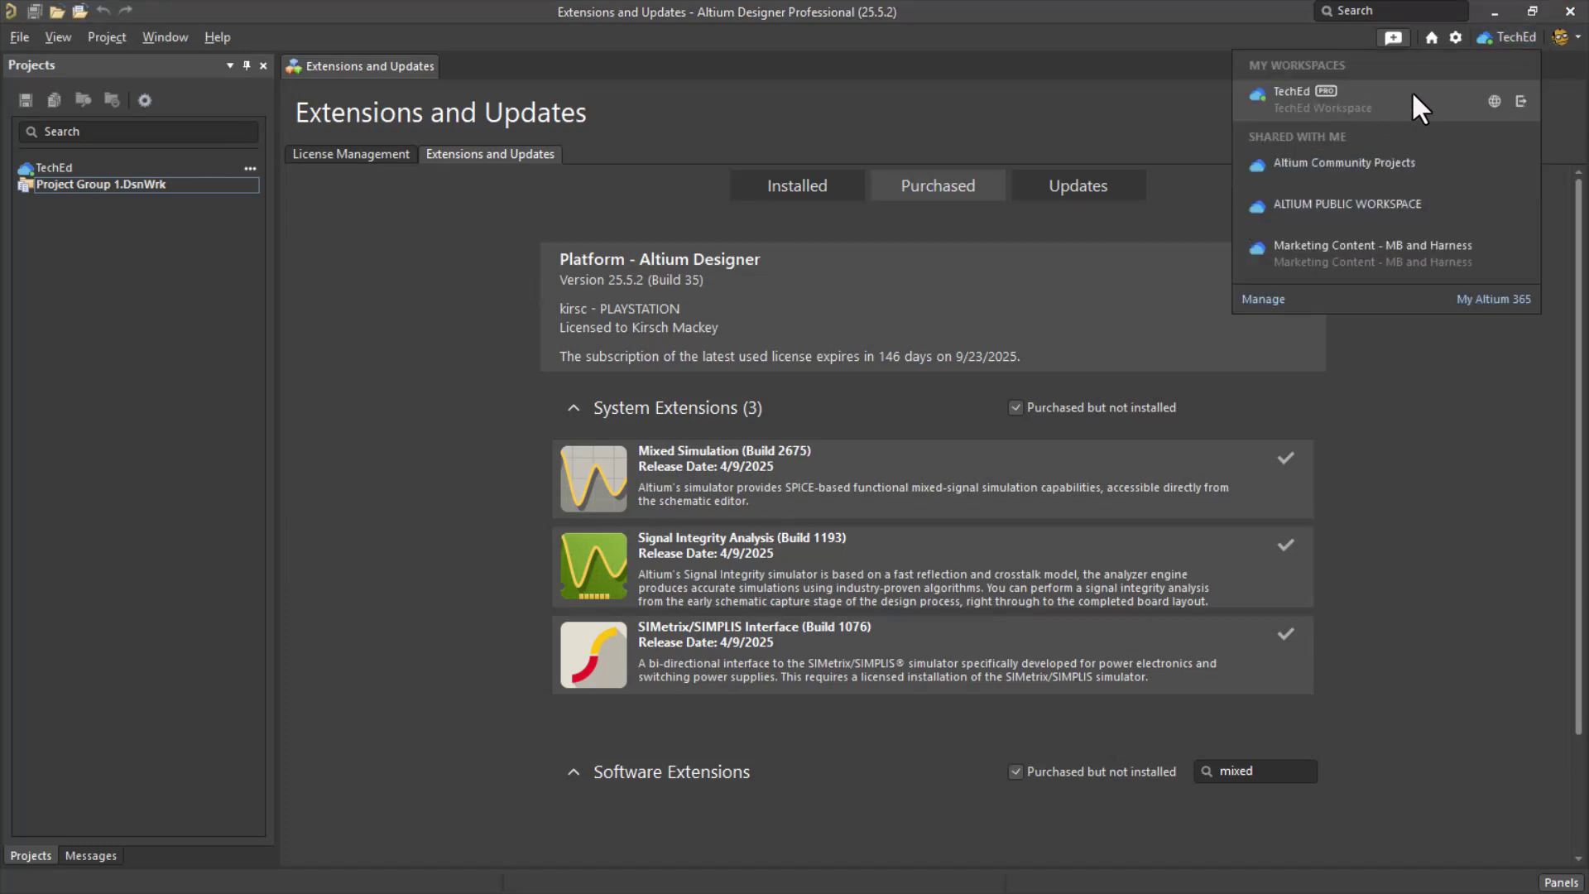
pyautogui.click(1113, 91)
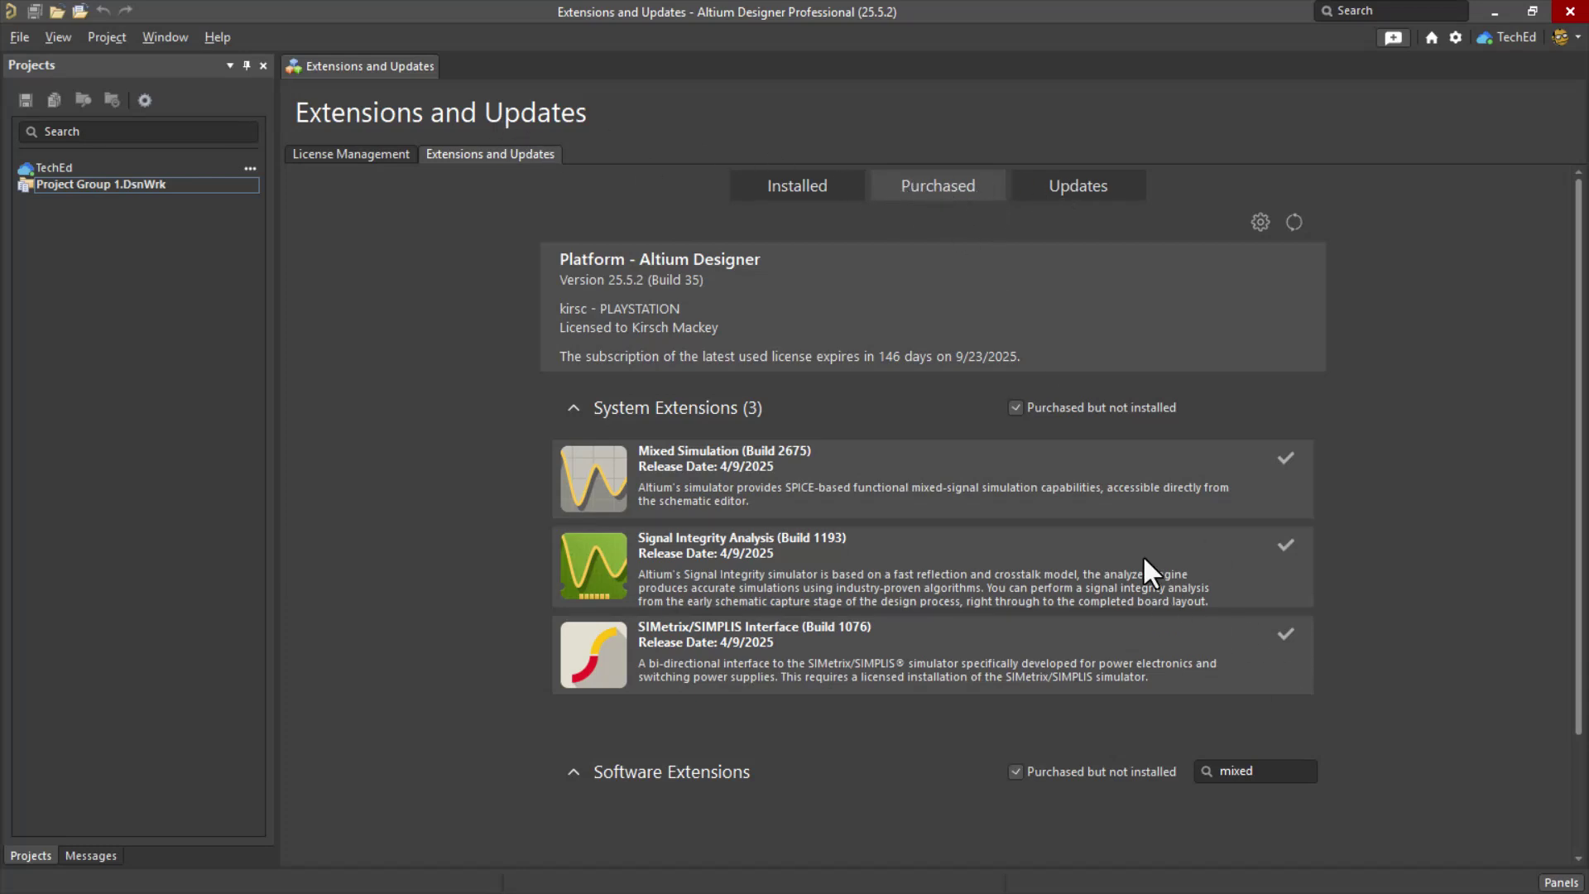
pyautogui.scroll(-2, 1158, 571)
pyautogui.click(1282, 623)
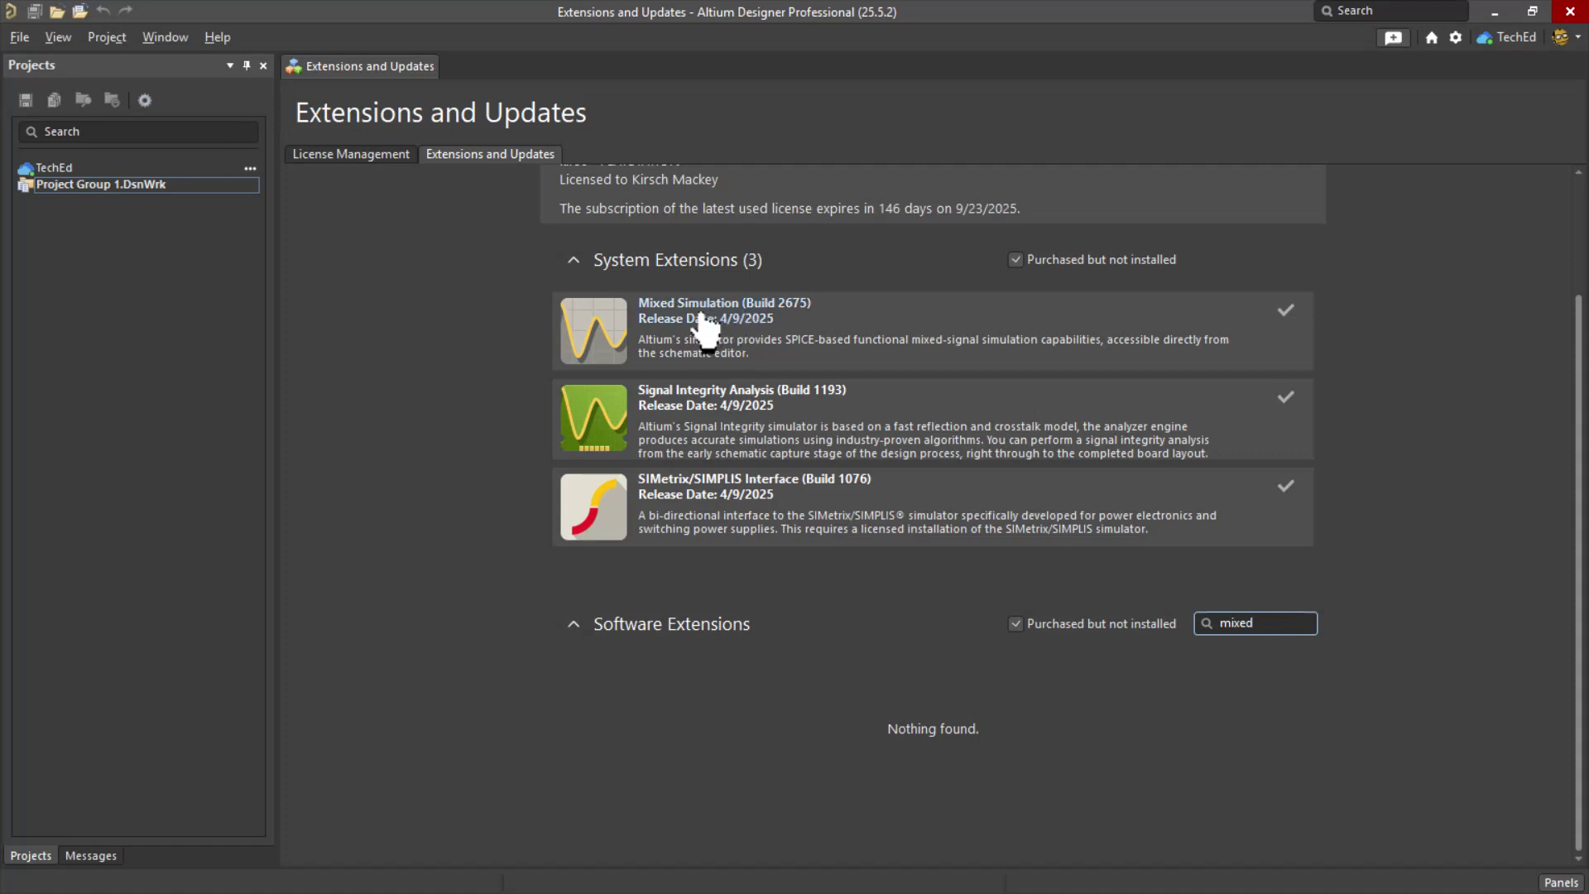
pyautogui.click(440, 315)
pyautogui.scroll(3, 1386, 379)
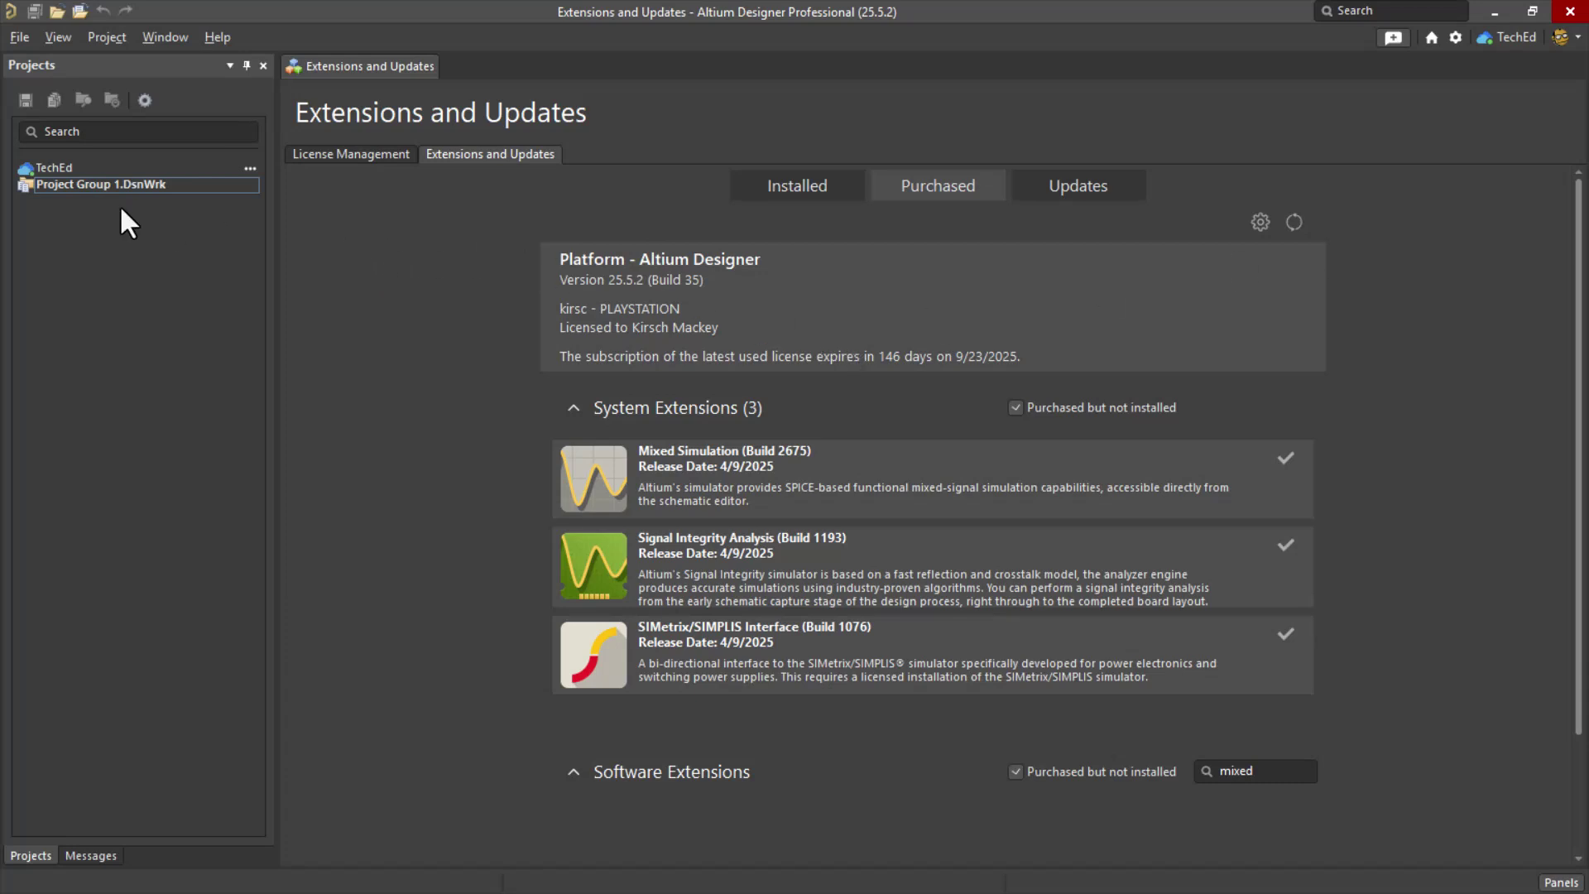
# - Start a new project from File > New > Project and pick the TechEd location
pyautogui.click(18, 38)
pyautogui.moveTo(35, 58)
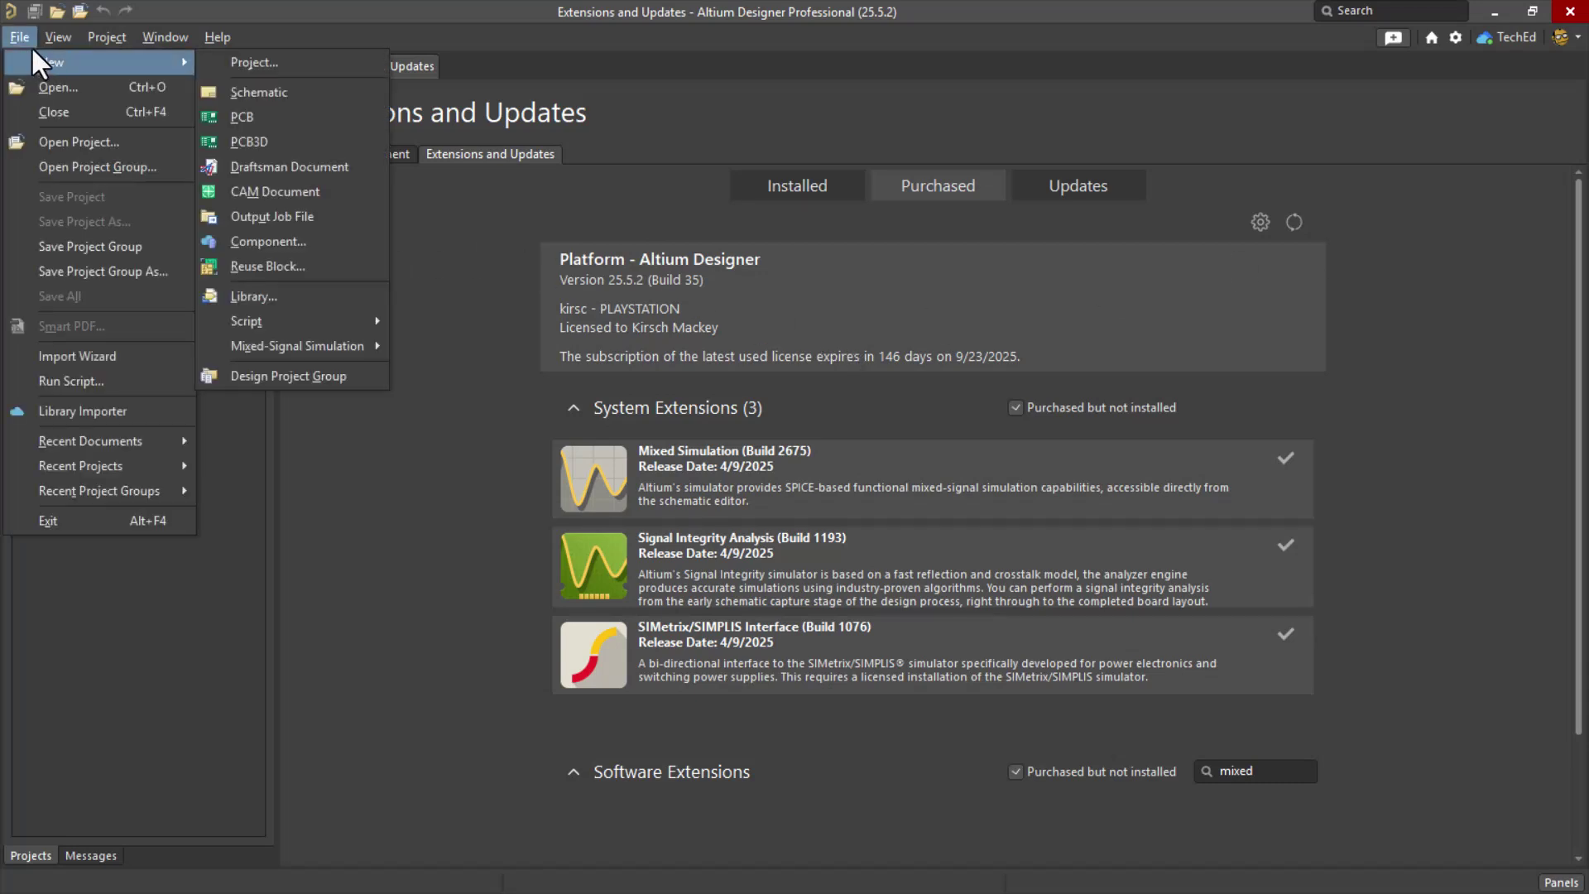
pyautogui.click(262, 62)
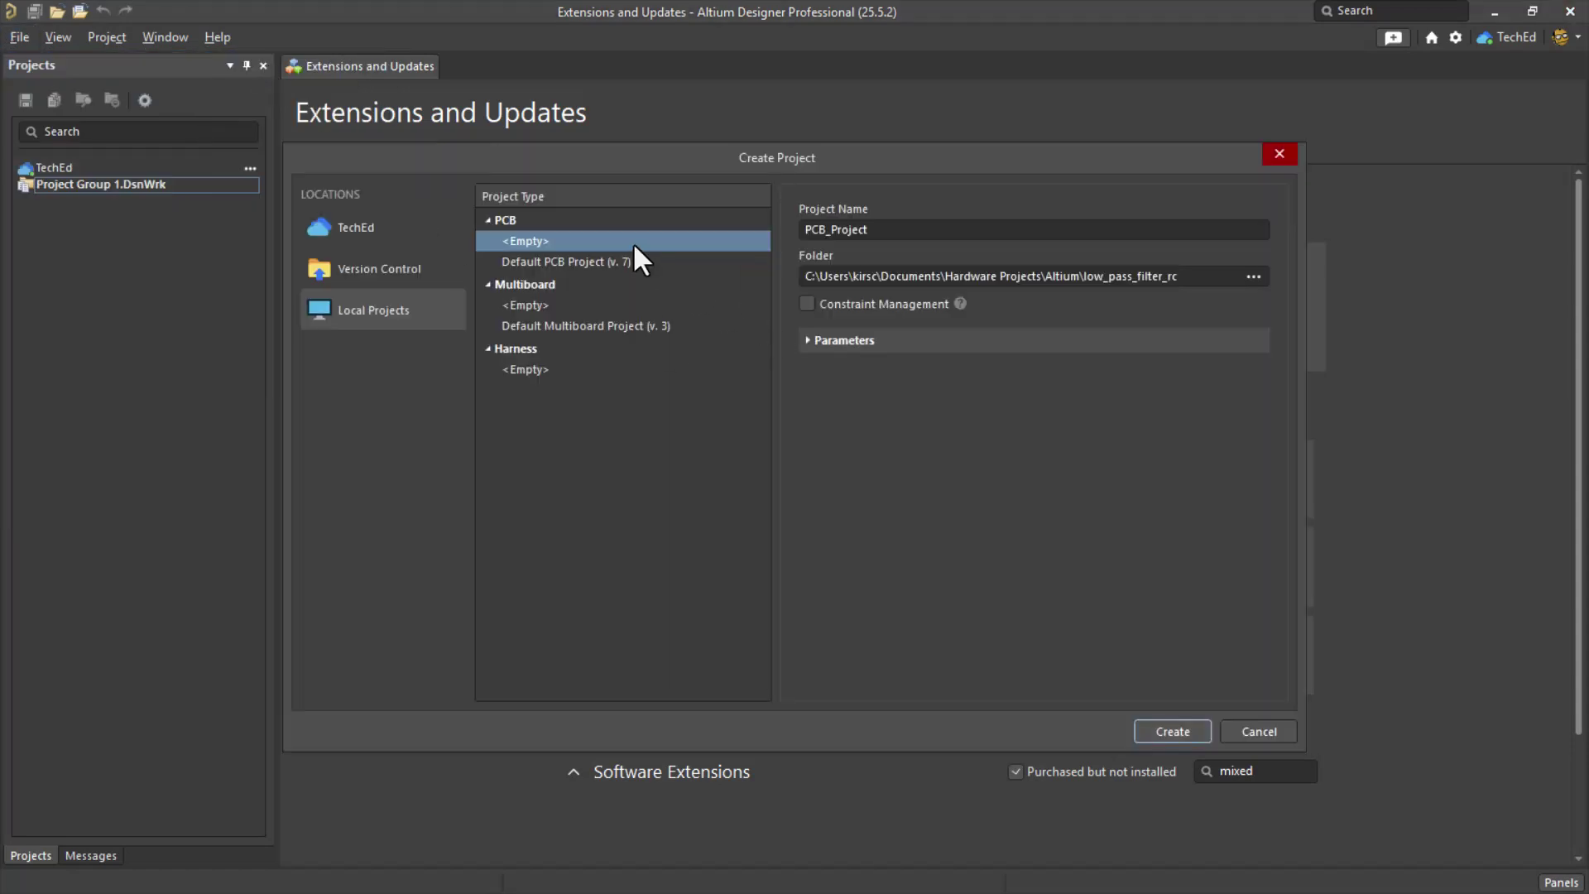
pyautogui.click(364, 228)
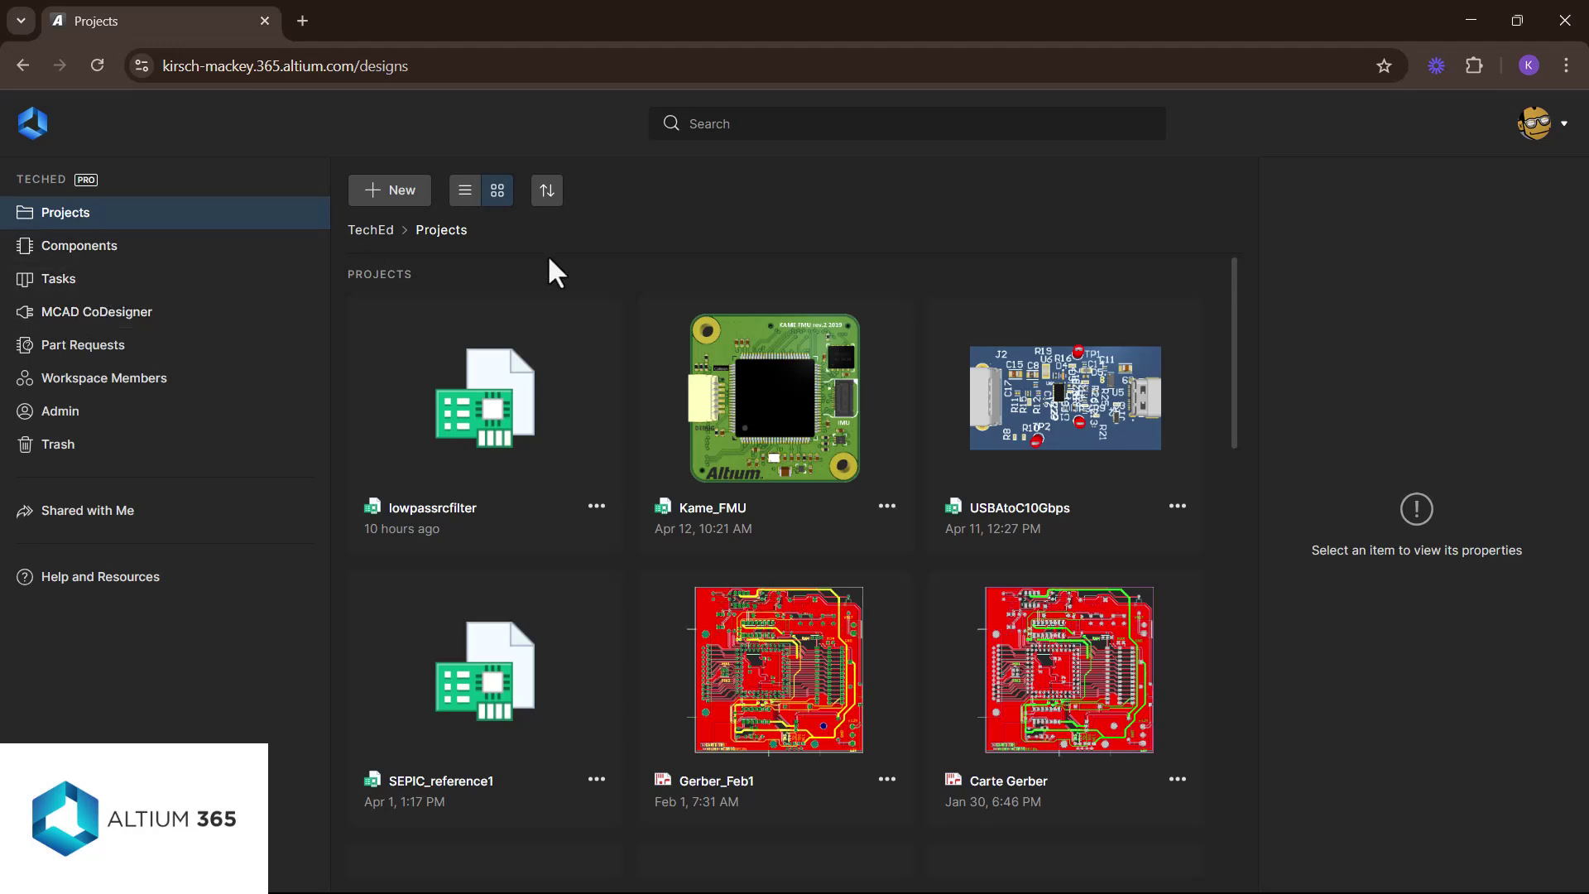
# - Browse the Diodes component category, then return to Projects and select the Kame_FMU project
pyautogui.click(100, 253)
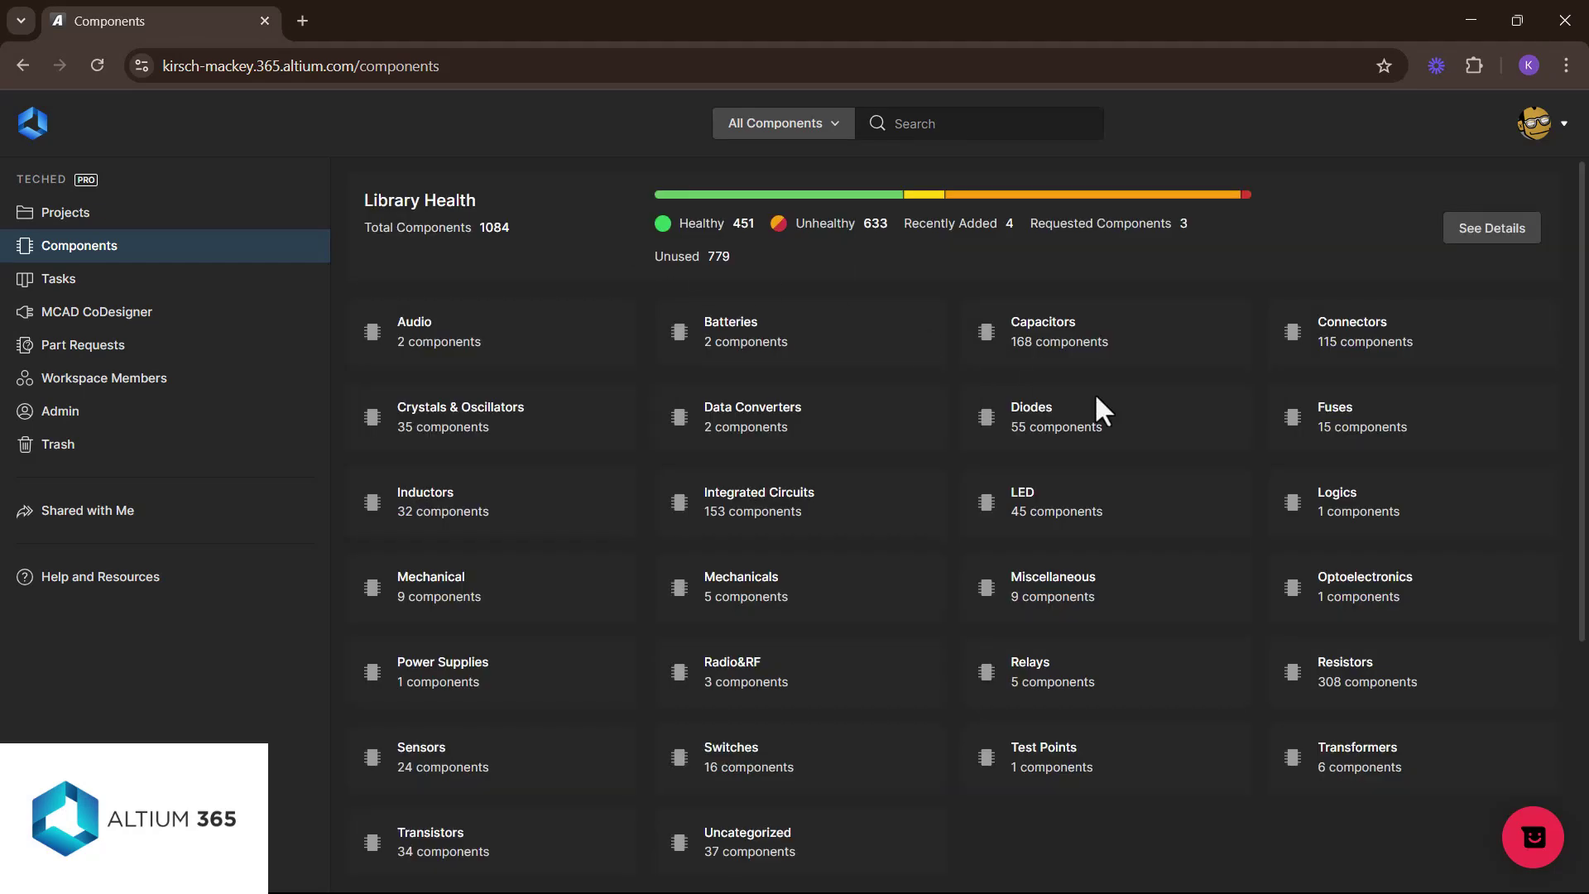
pyautogui.click(1045, 429)
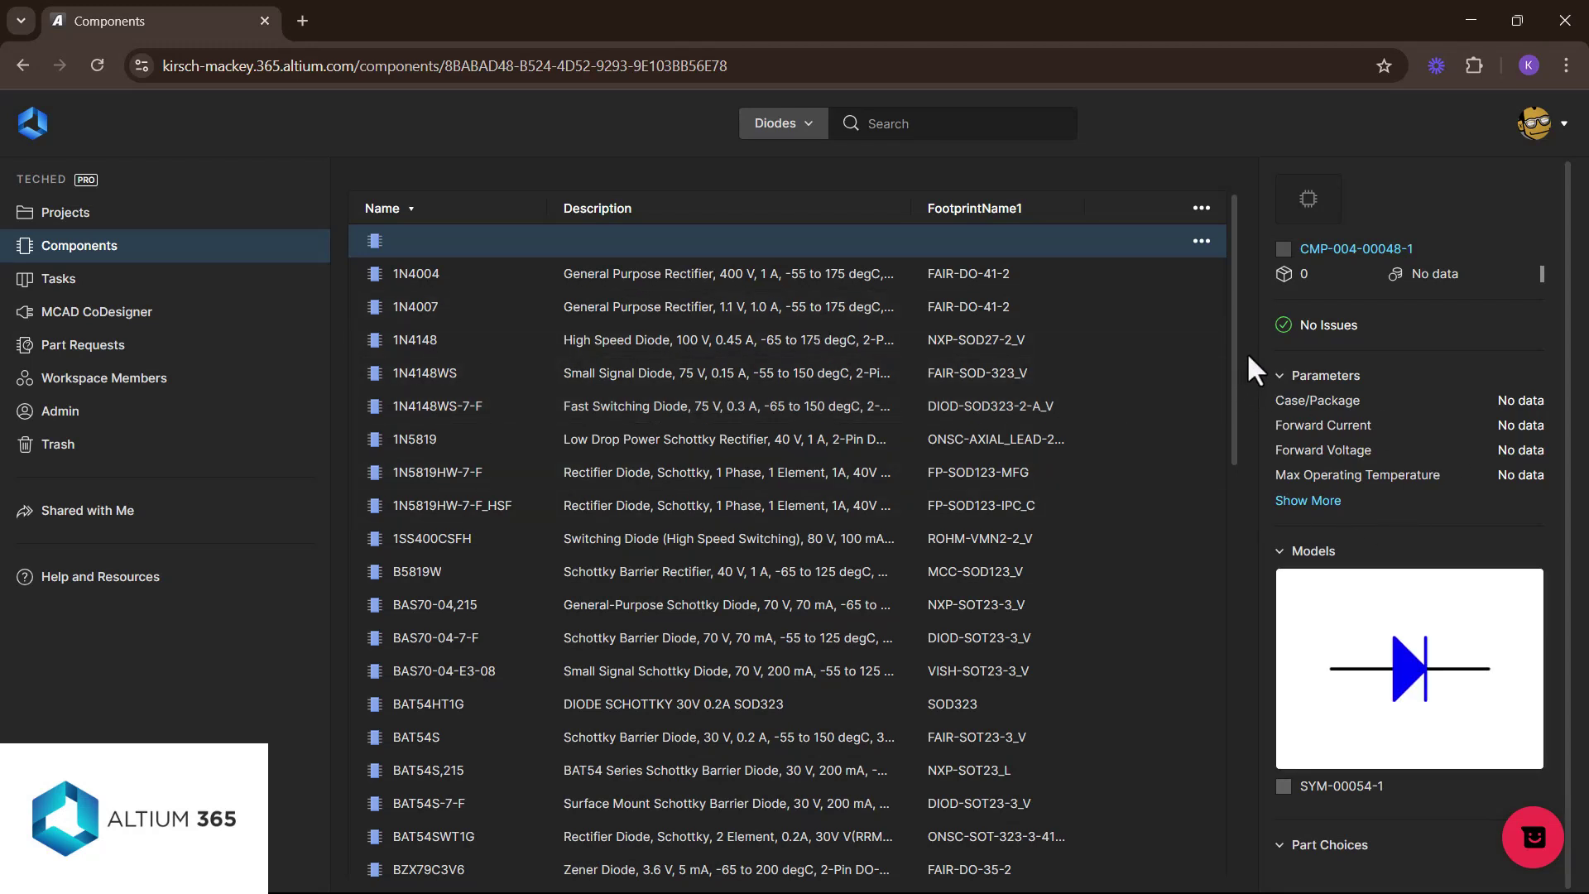
pyautogui.click(124, 217)
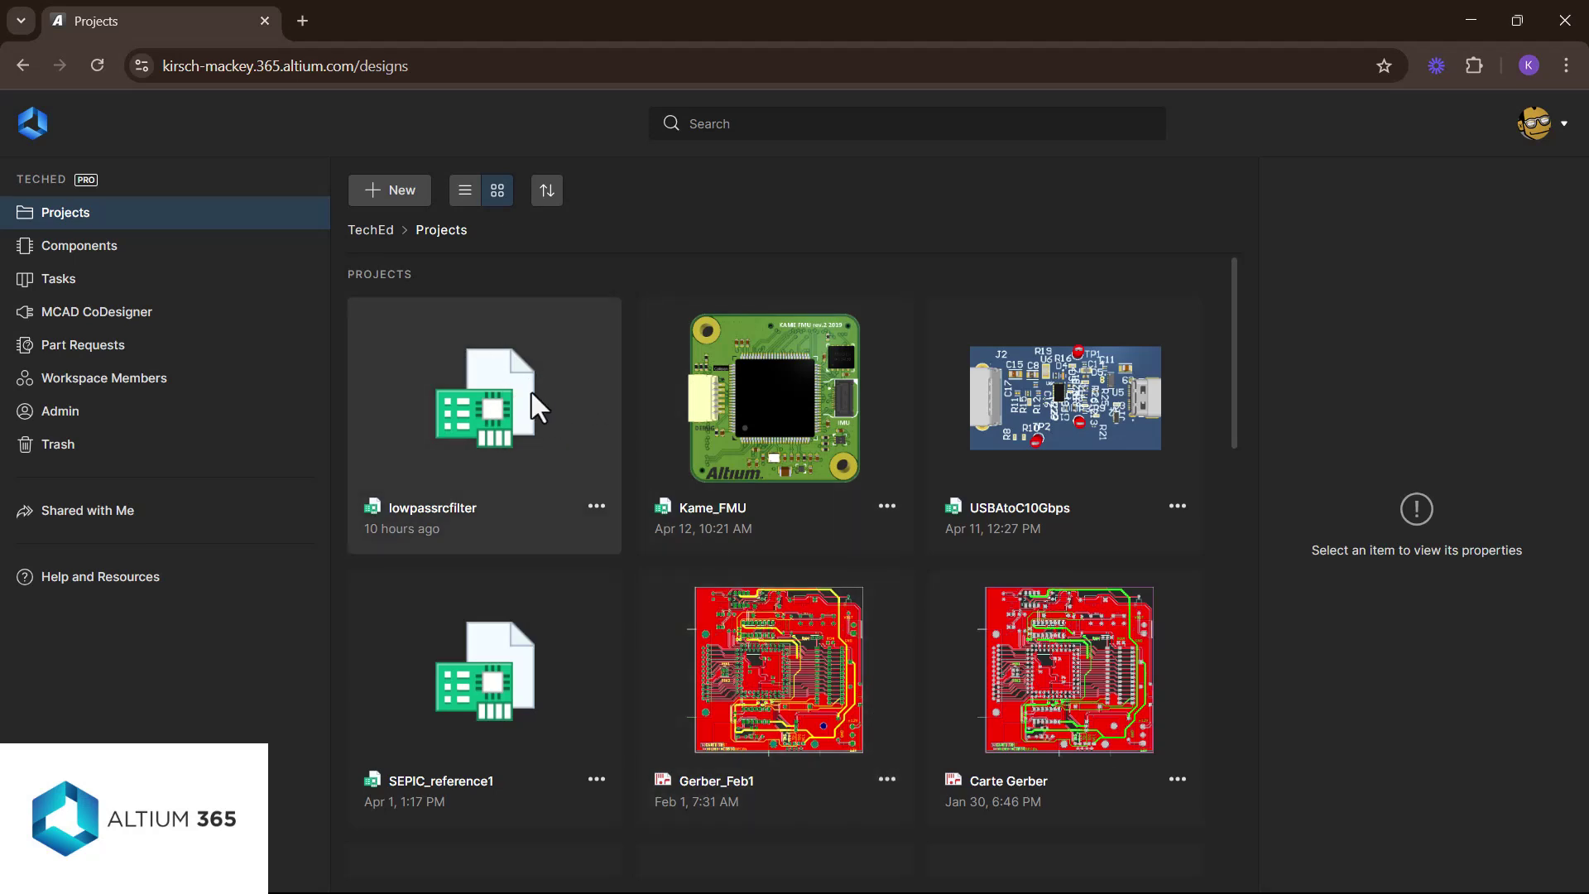
pyautogui.click(781, 374)
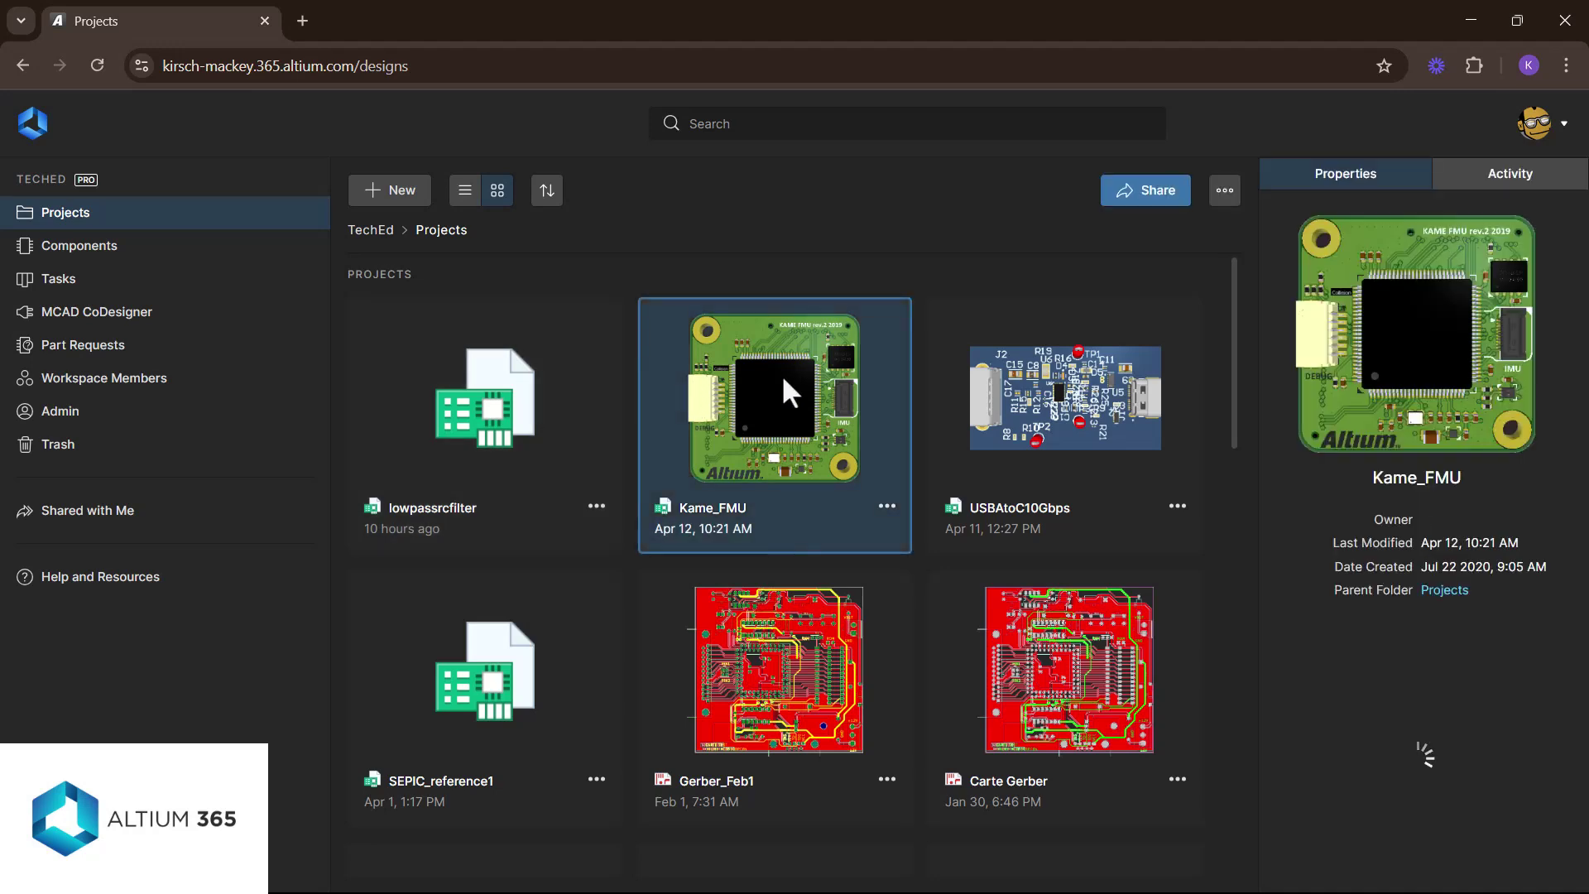
pyautogui.scroll(-4, 1519, 705)
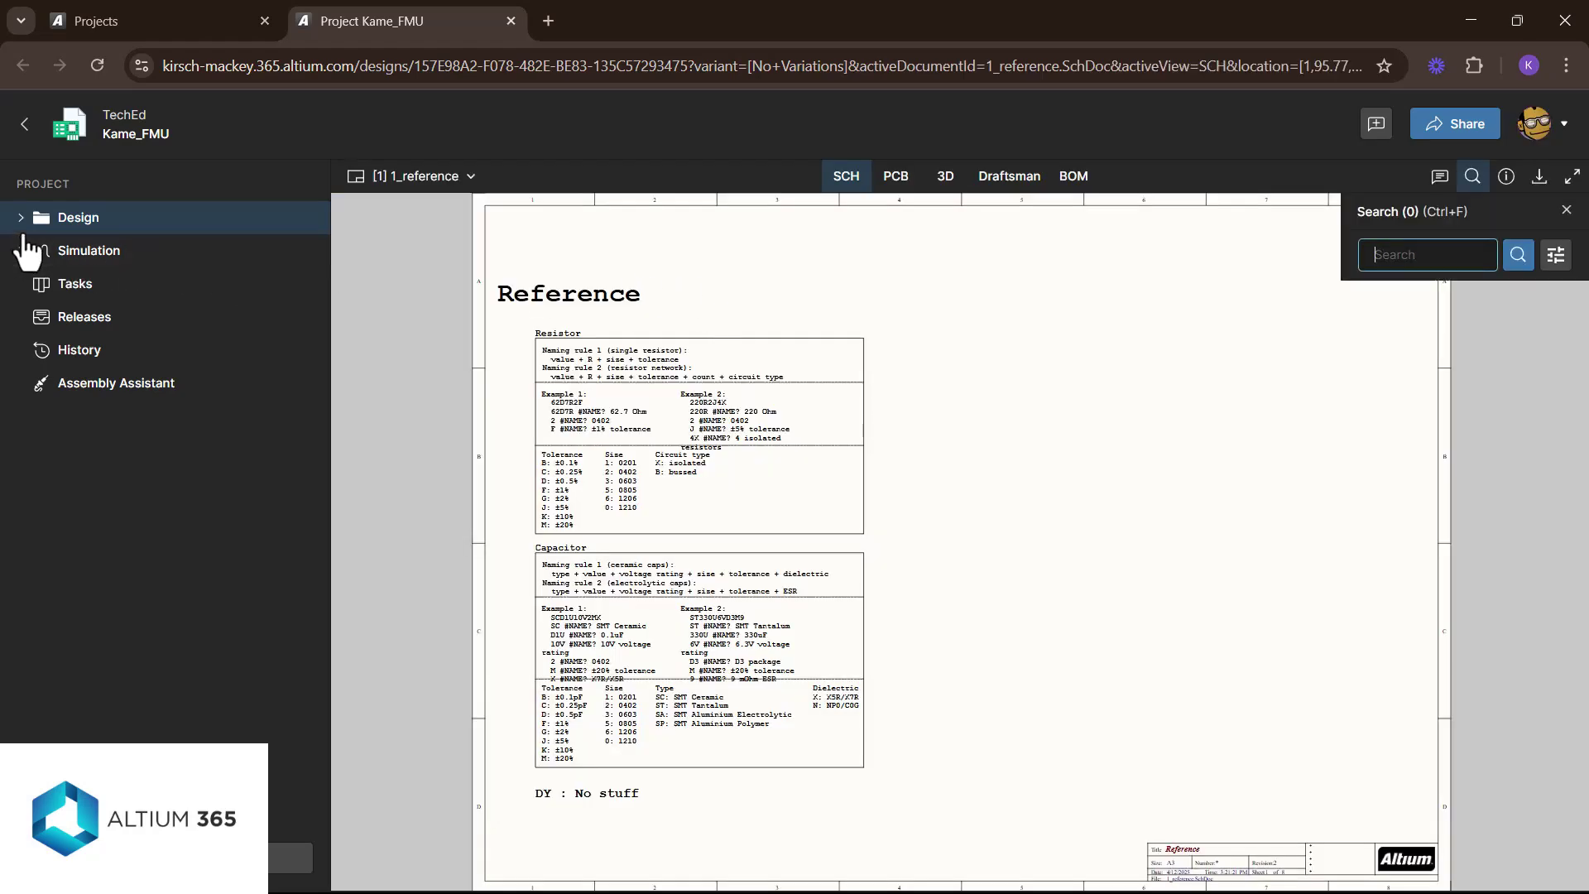
# - Browse the Simulation and Design sections and open the 3_power schematic sheet
pyautogui.click(26, 251)
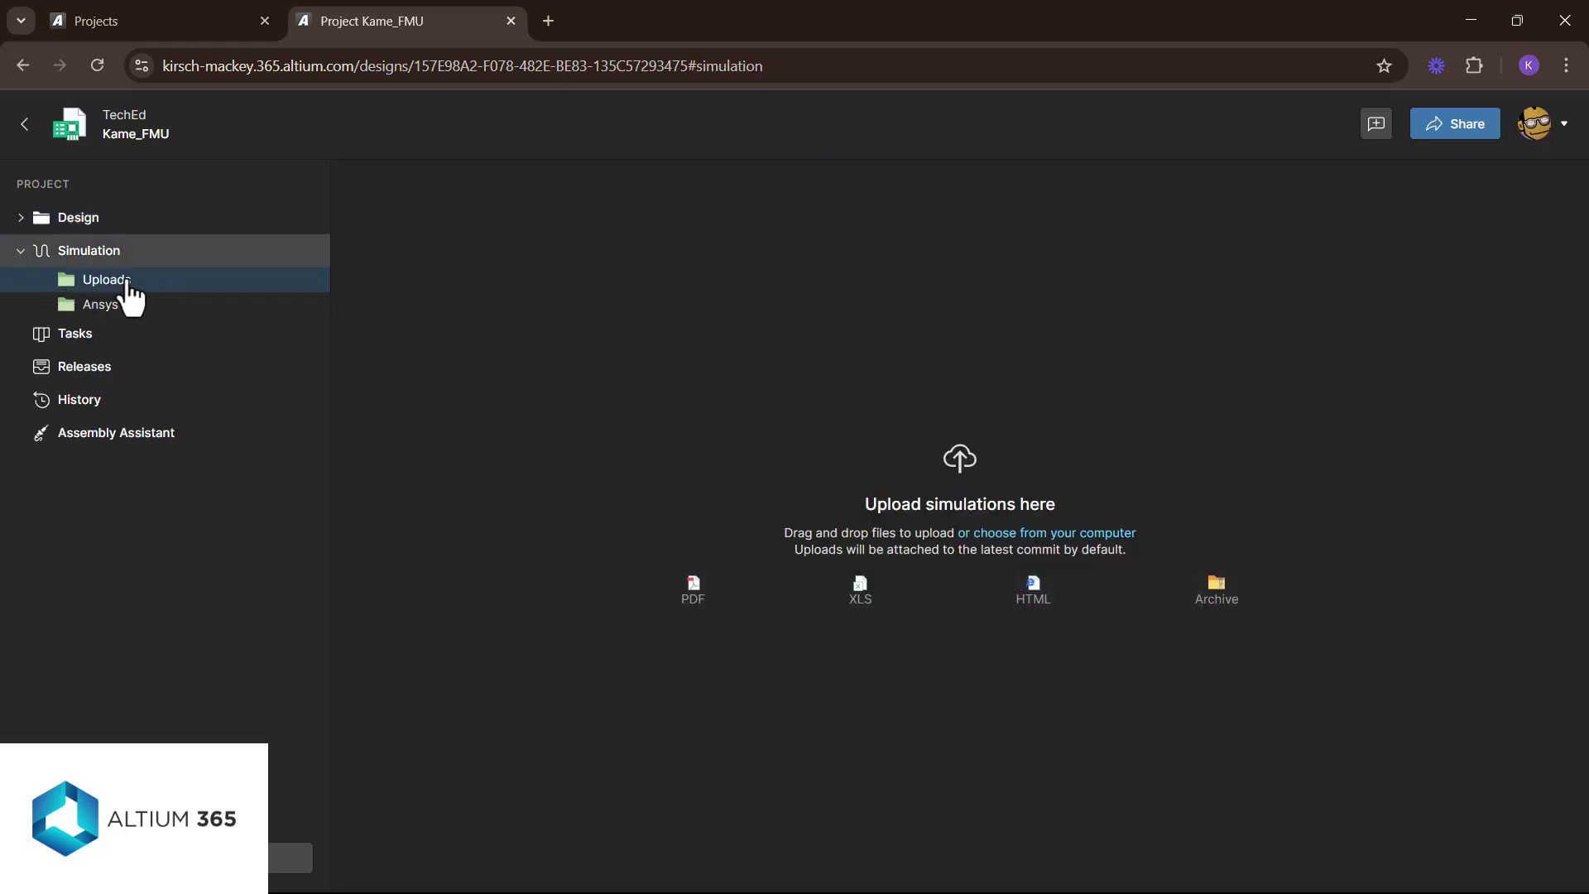
pyautogui.click(26, 220)
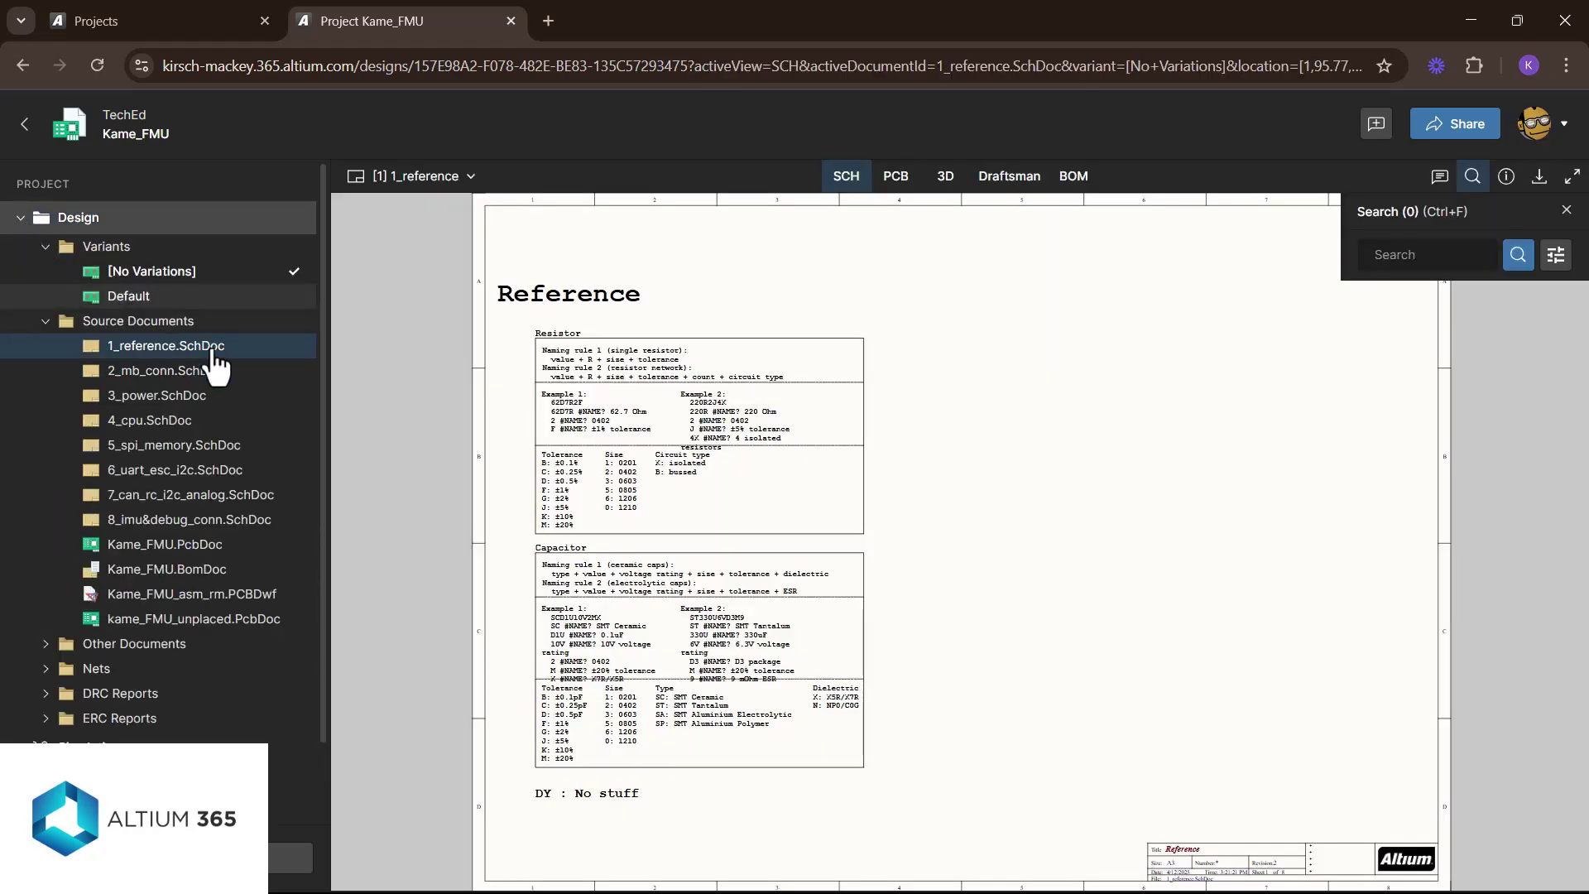
pyautogui.click(165, 396)
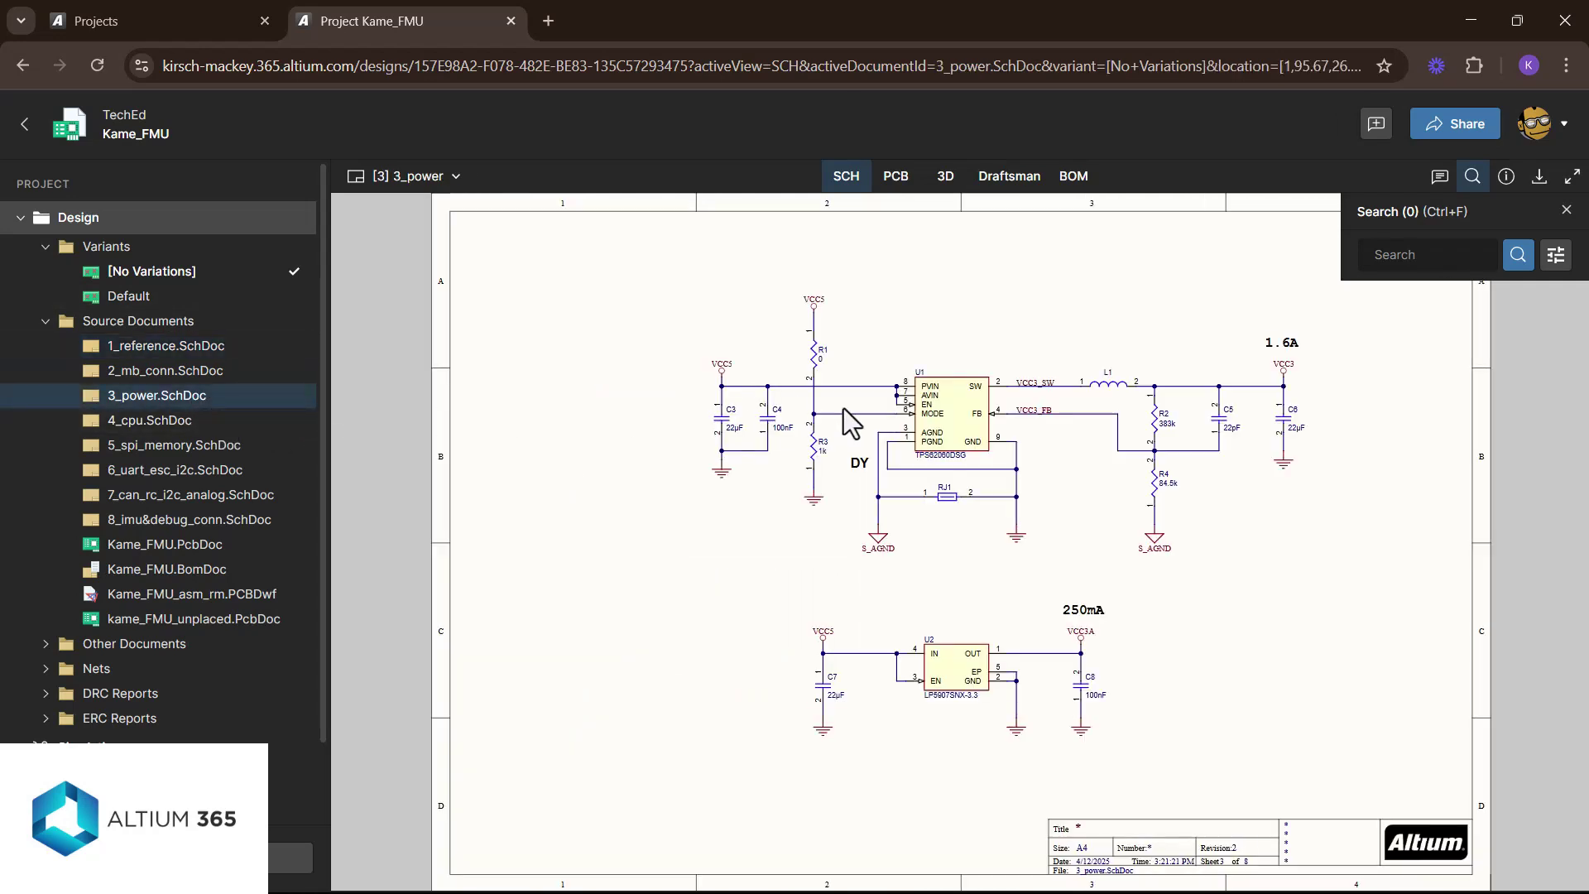
pyautogui.scroll(2, 901, 385)
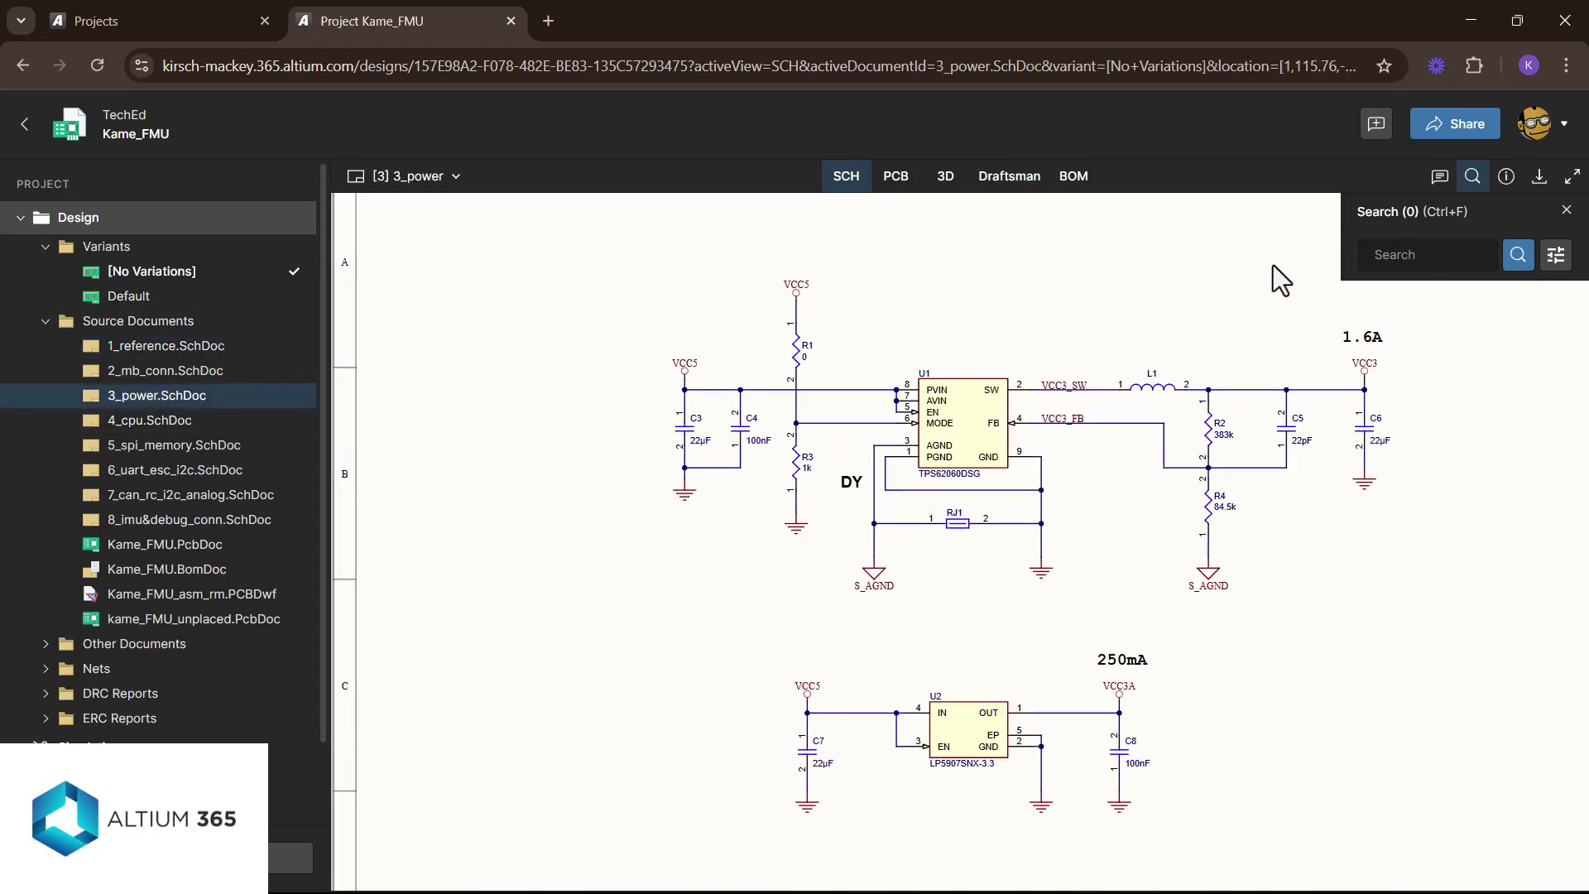
pyautogui.click(1567, 213)
# - Start a comment on the U1 regulator, then cancel it unfinished
pyautogui.click(1376, 123)
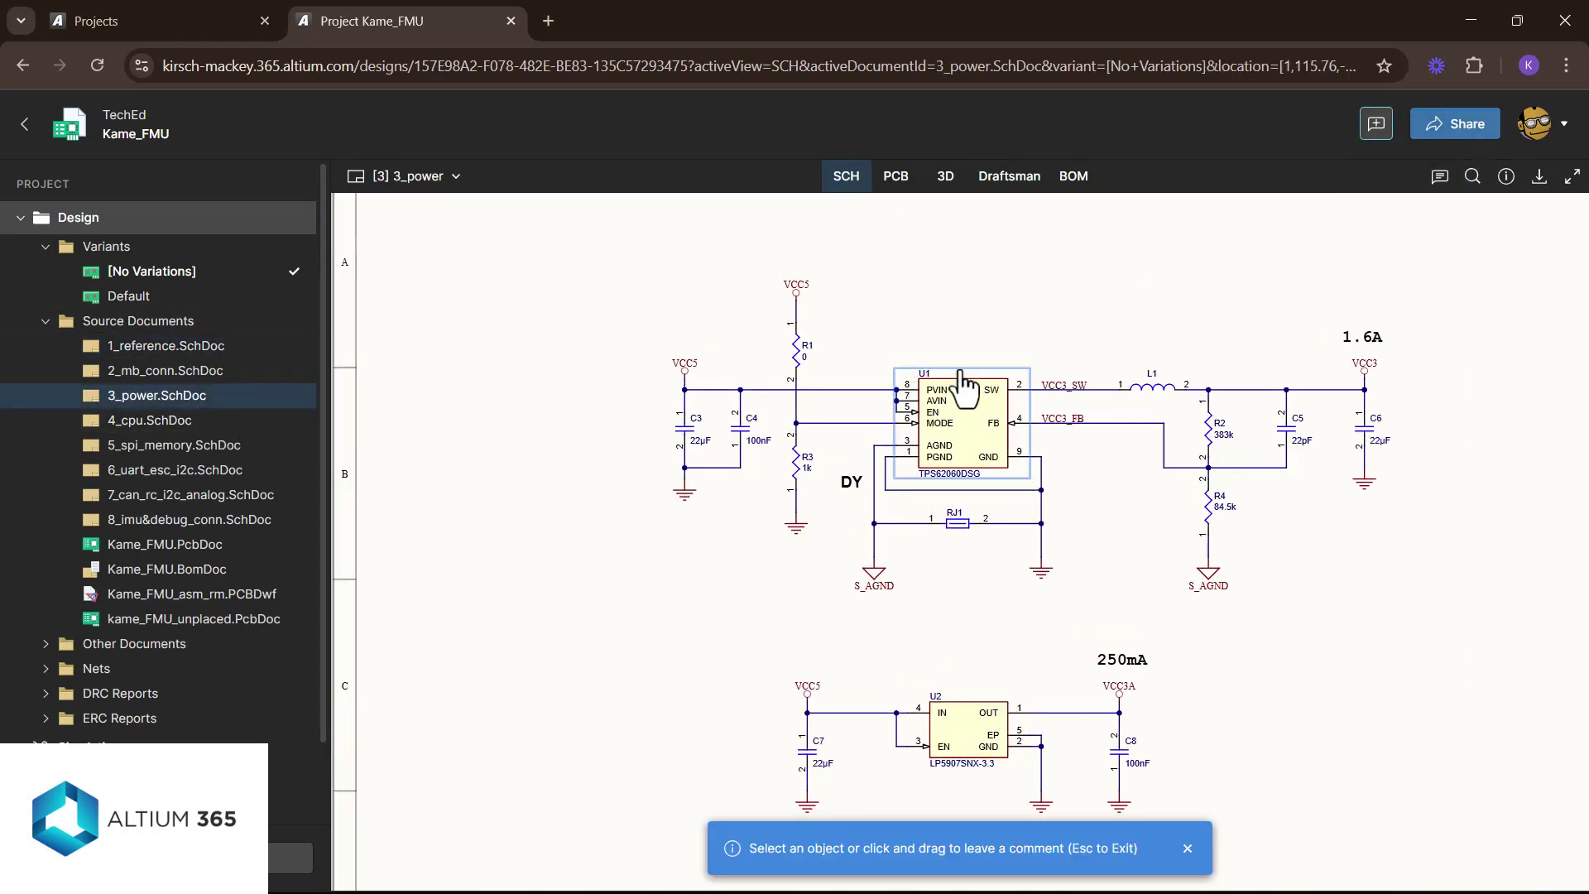
pyautogui.click(977, 418)
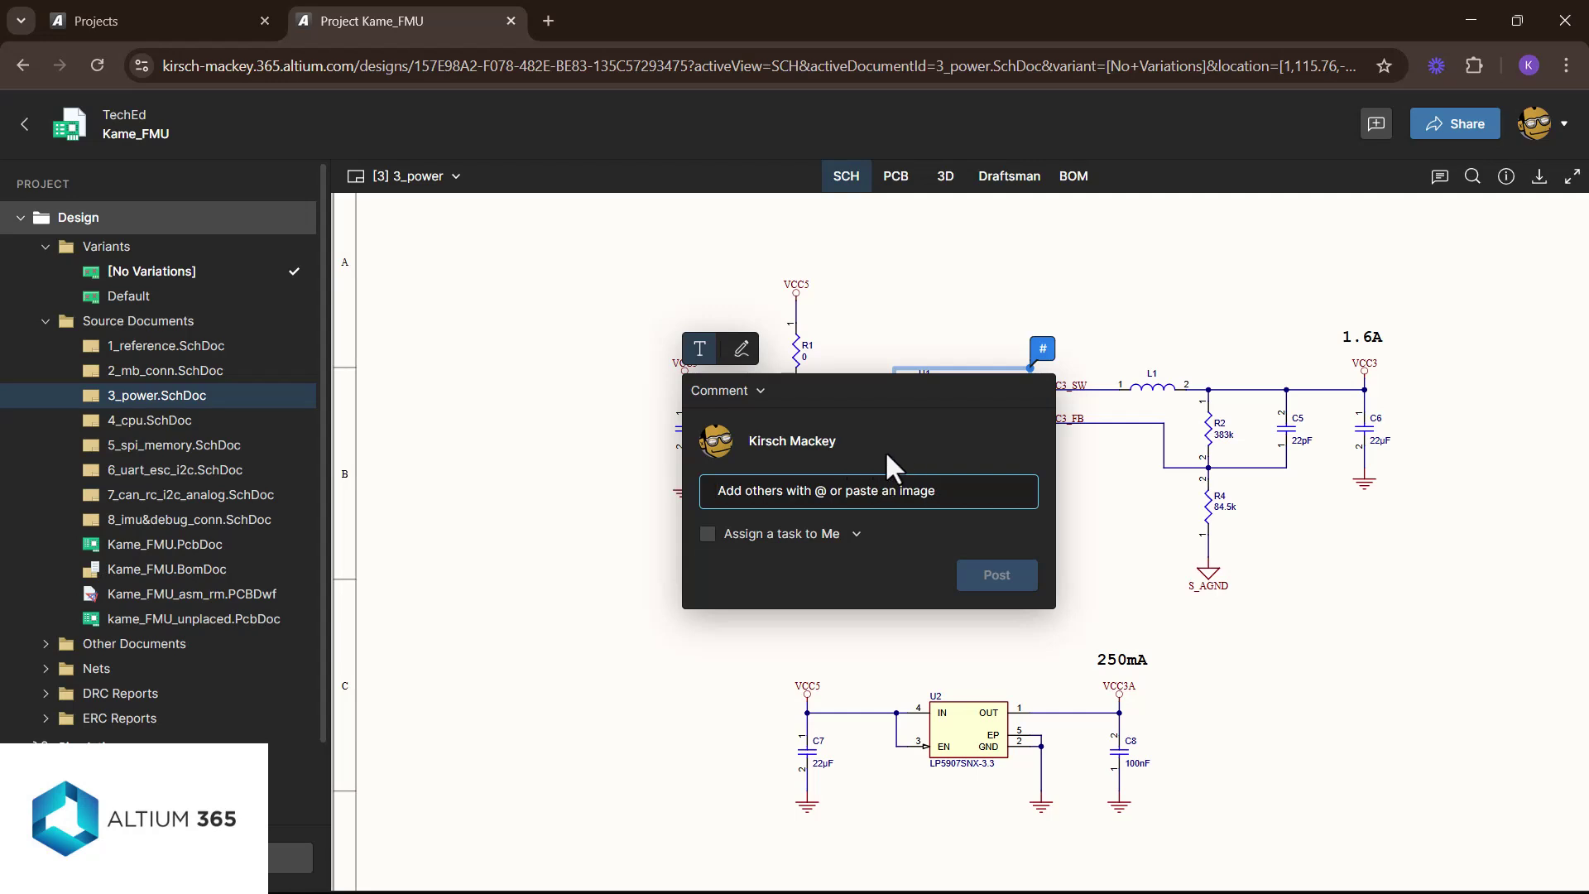
pyautogui.write('@luka')
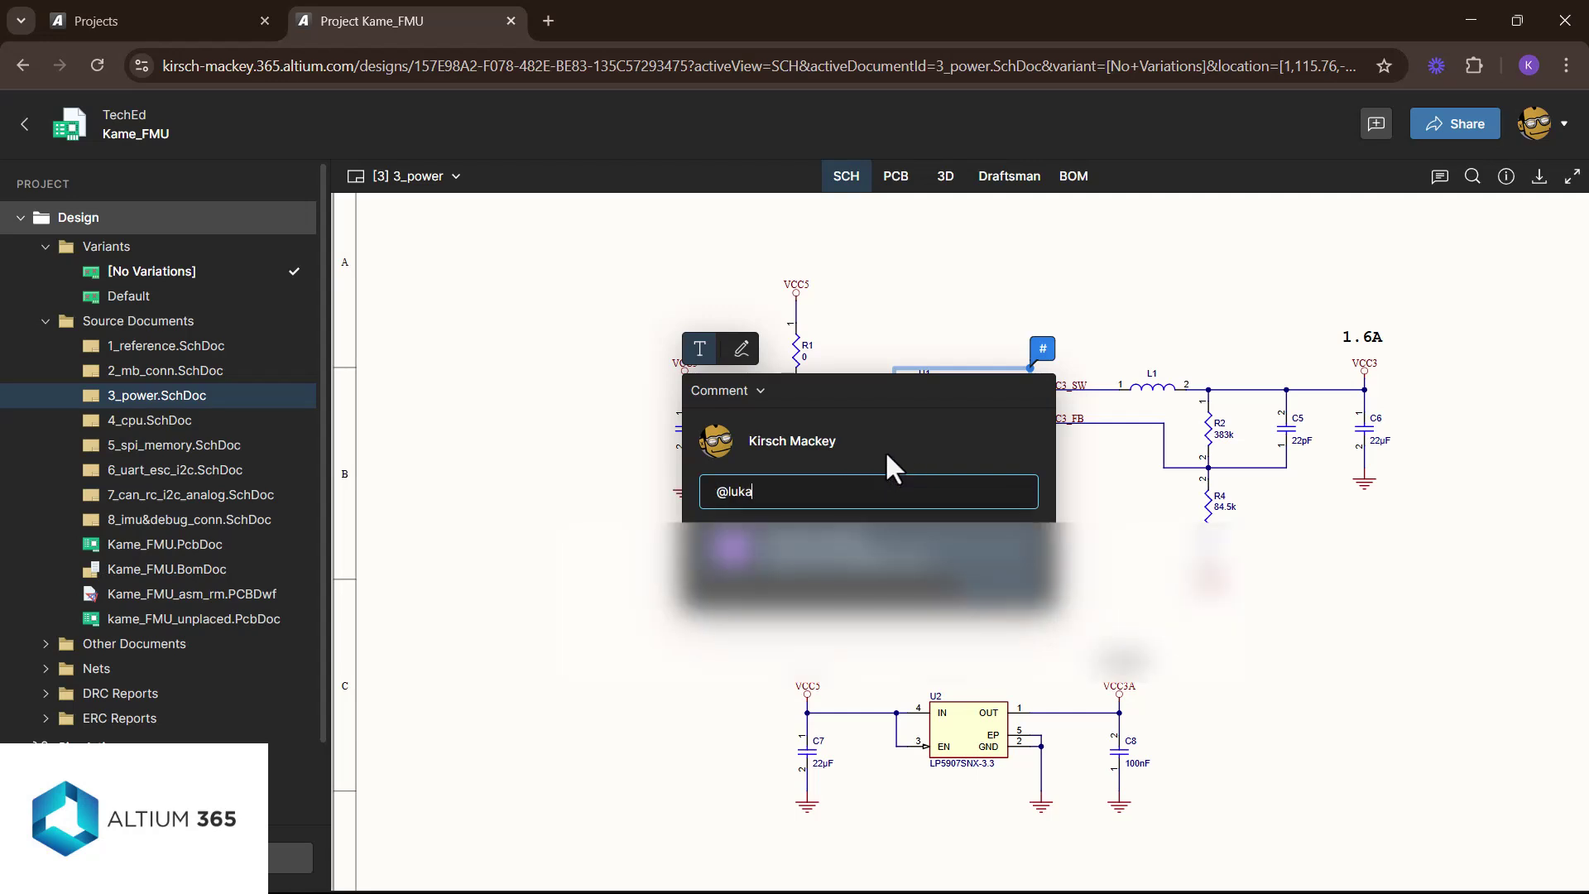
pyautogui.press('Escape')
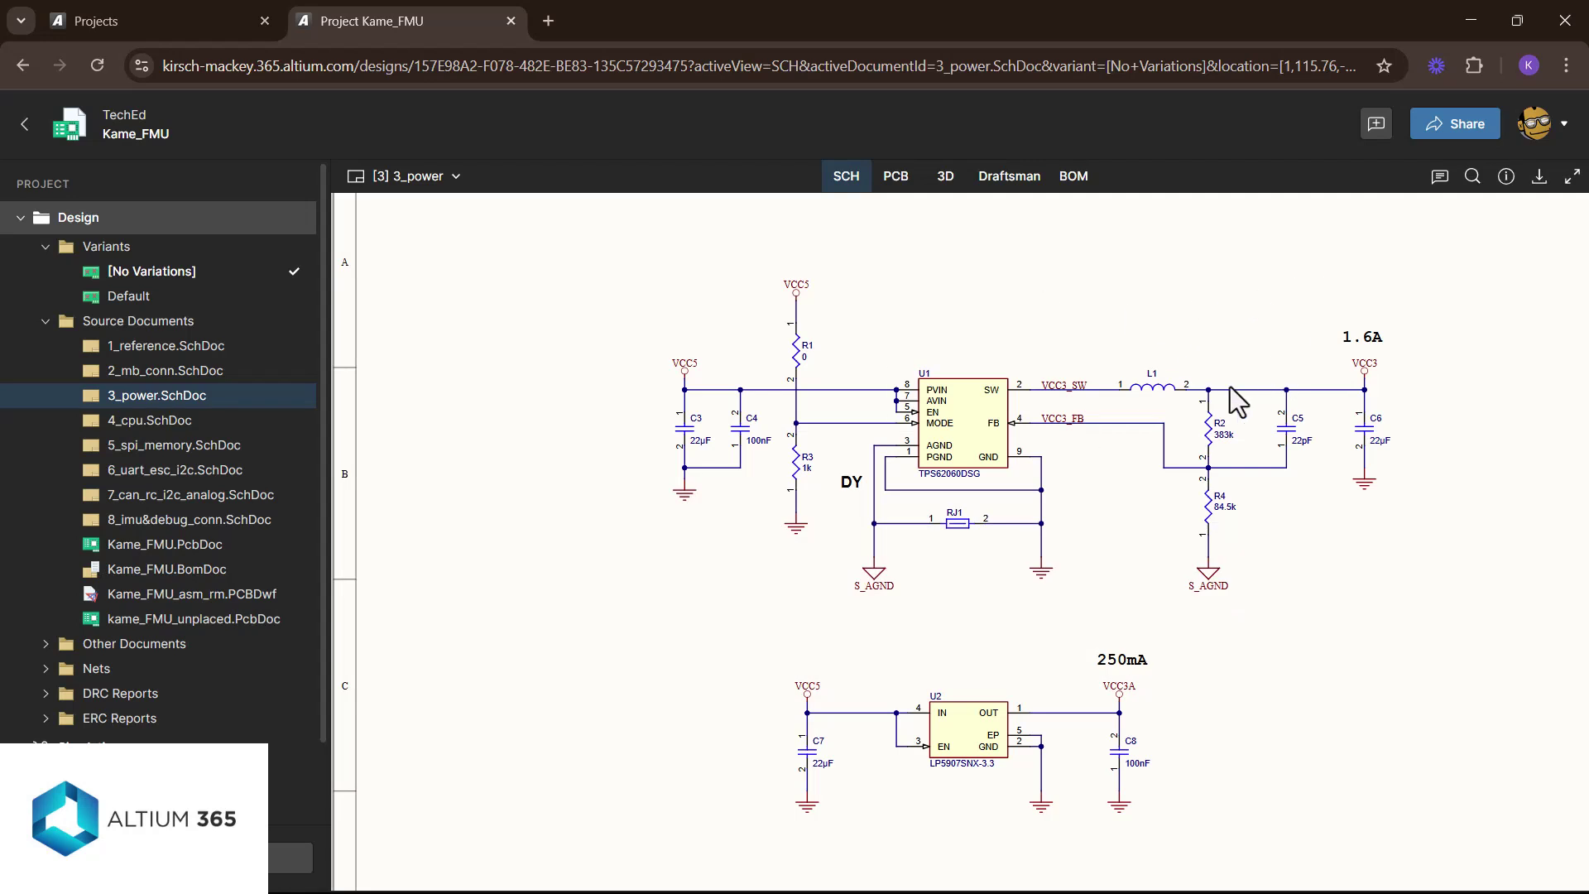
# - View the project's Download options, close them, and go back to the projects list
pyautogui.click(1538, 176)
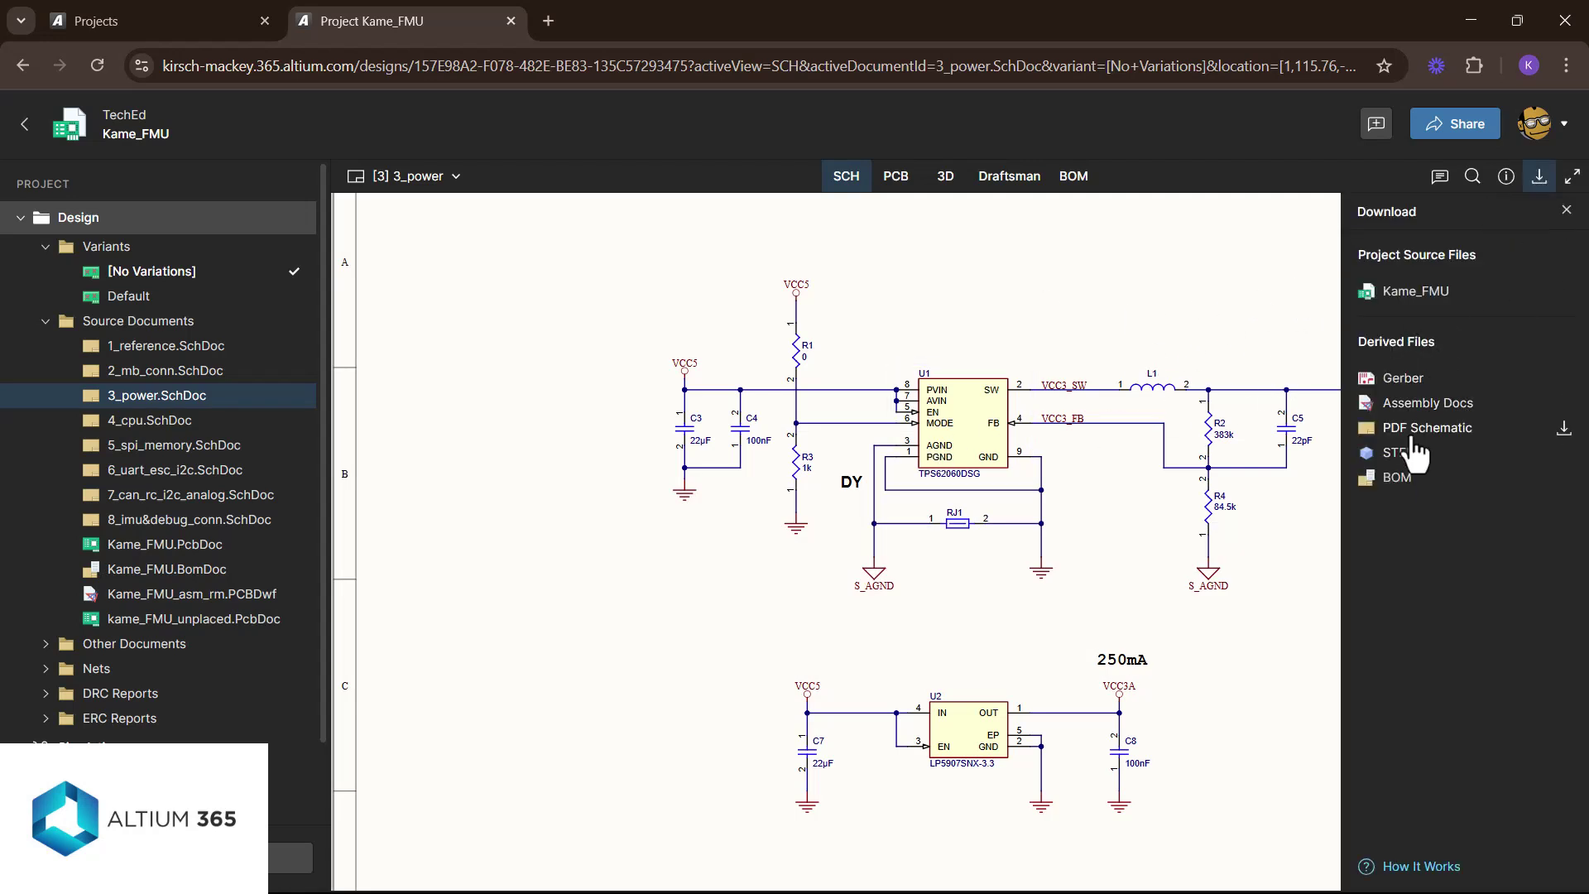
pyautogui.click(1565, 210)
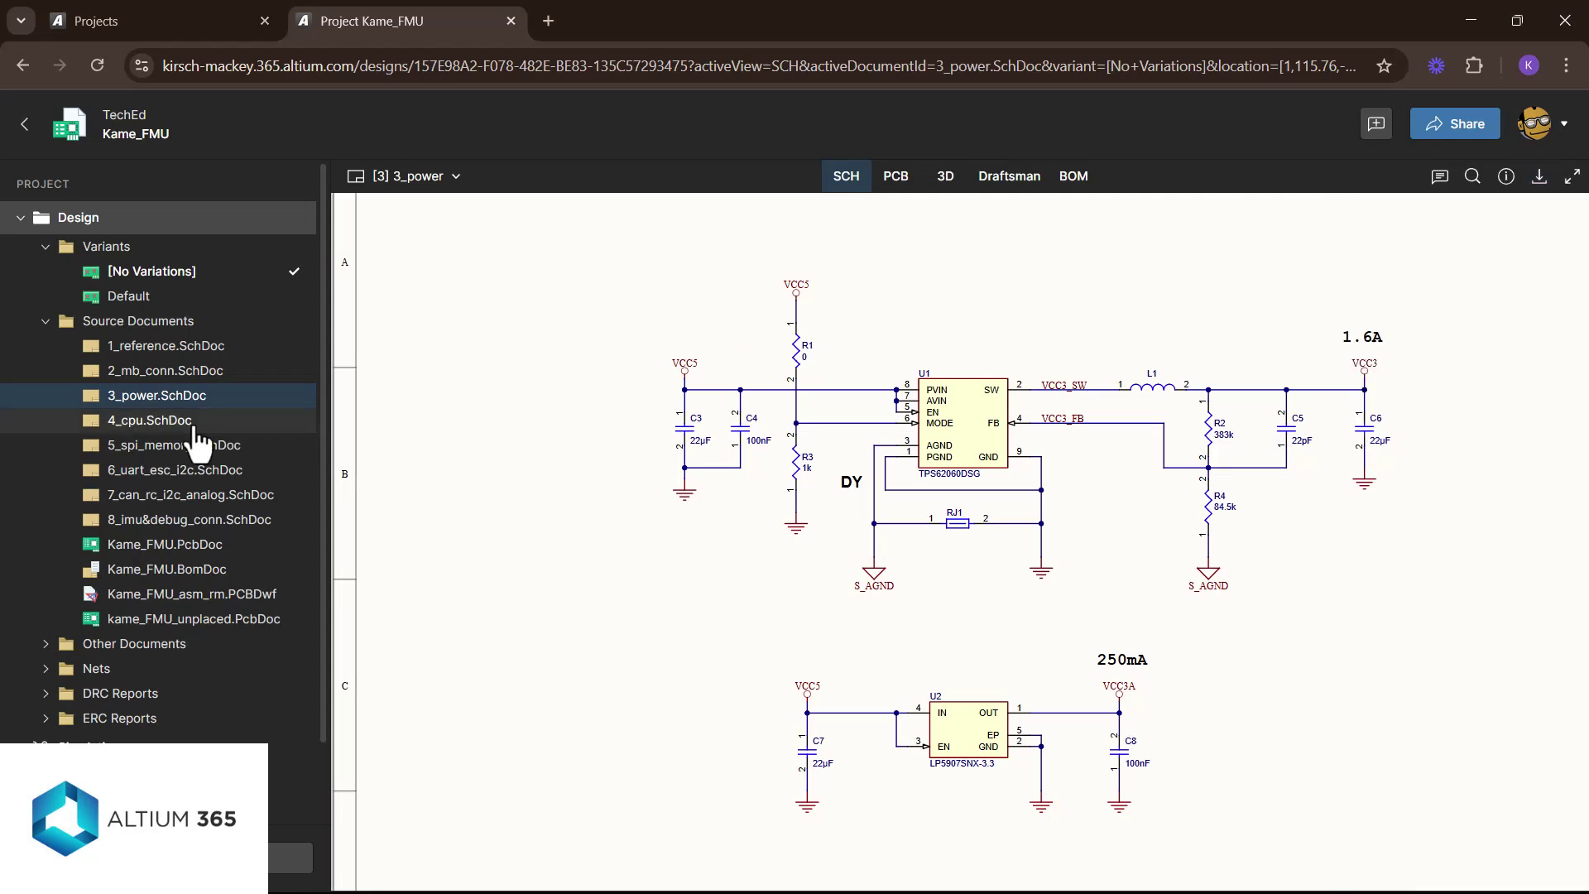
pyautogui.click(25, 124)
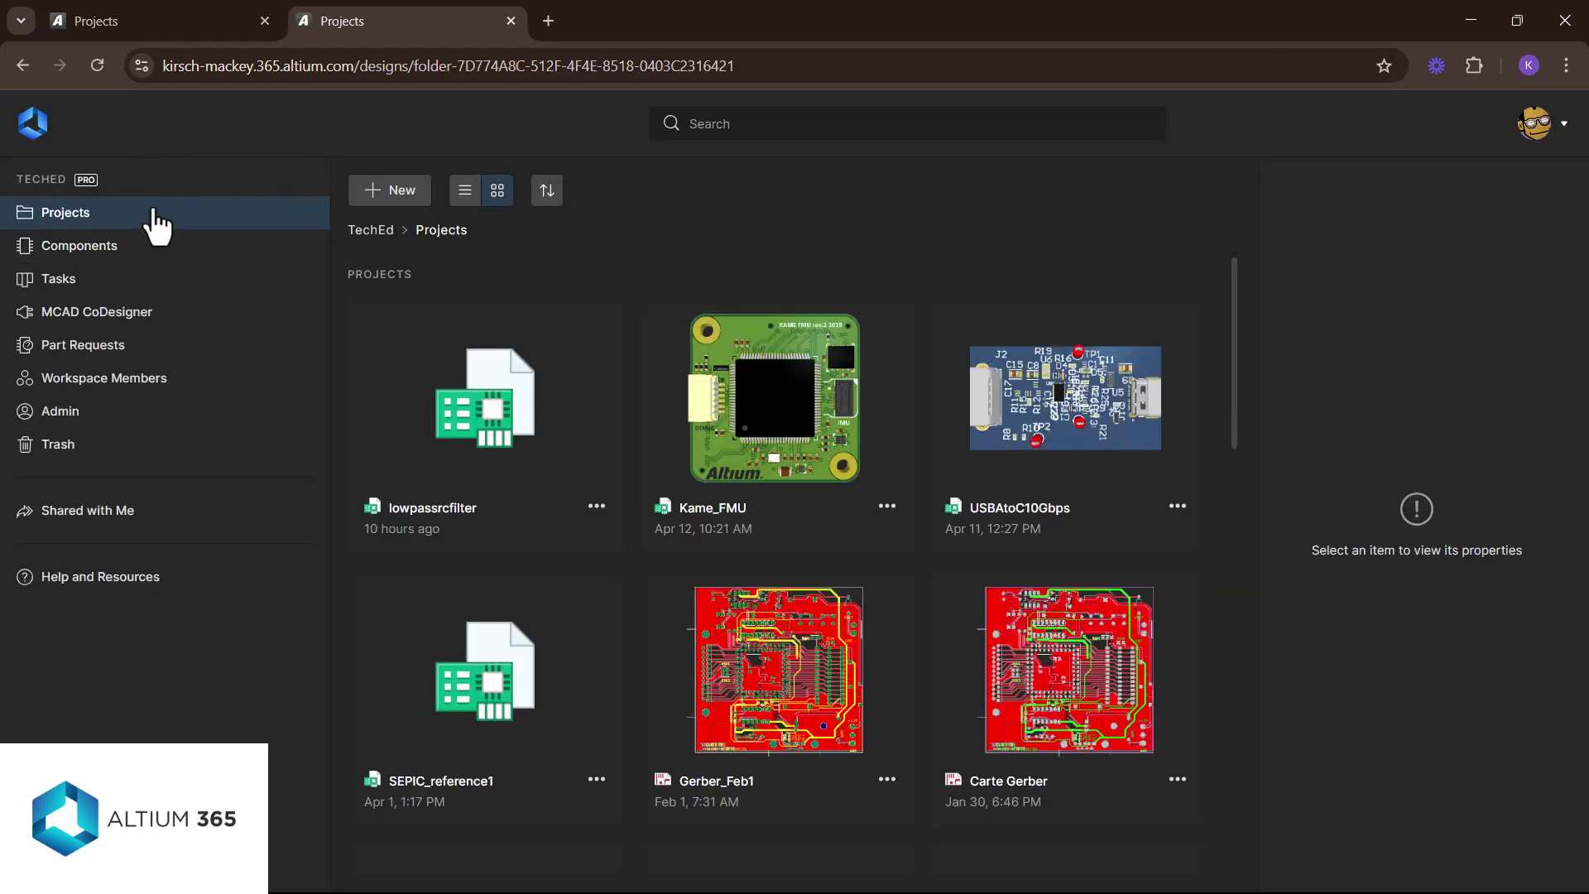
# - Browse the New menu's Design Files and Manufacturing Files options, then switch to the first Projects tab
pyautogui.click(418, 197)
pyautogui.moveTo(483, 302)
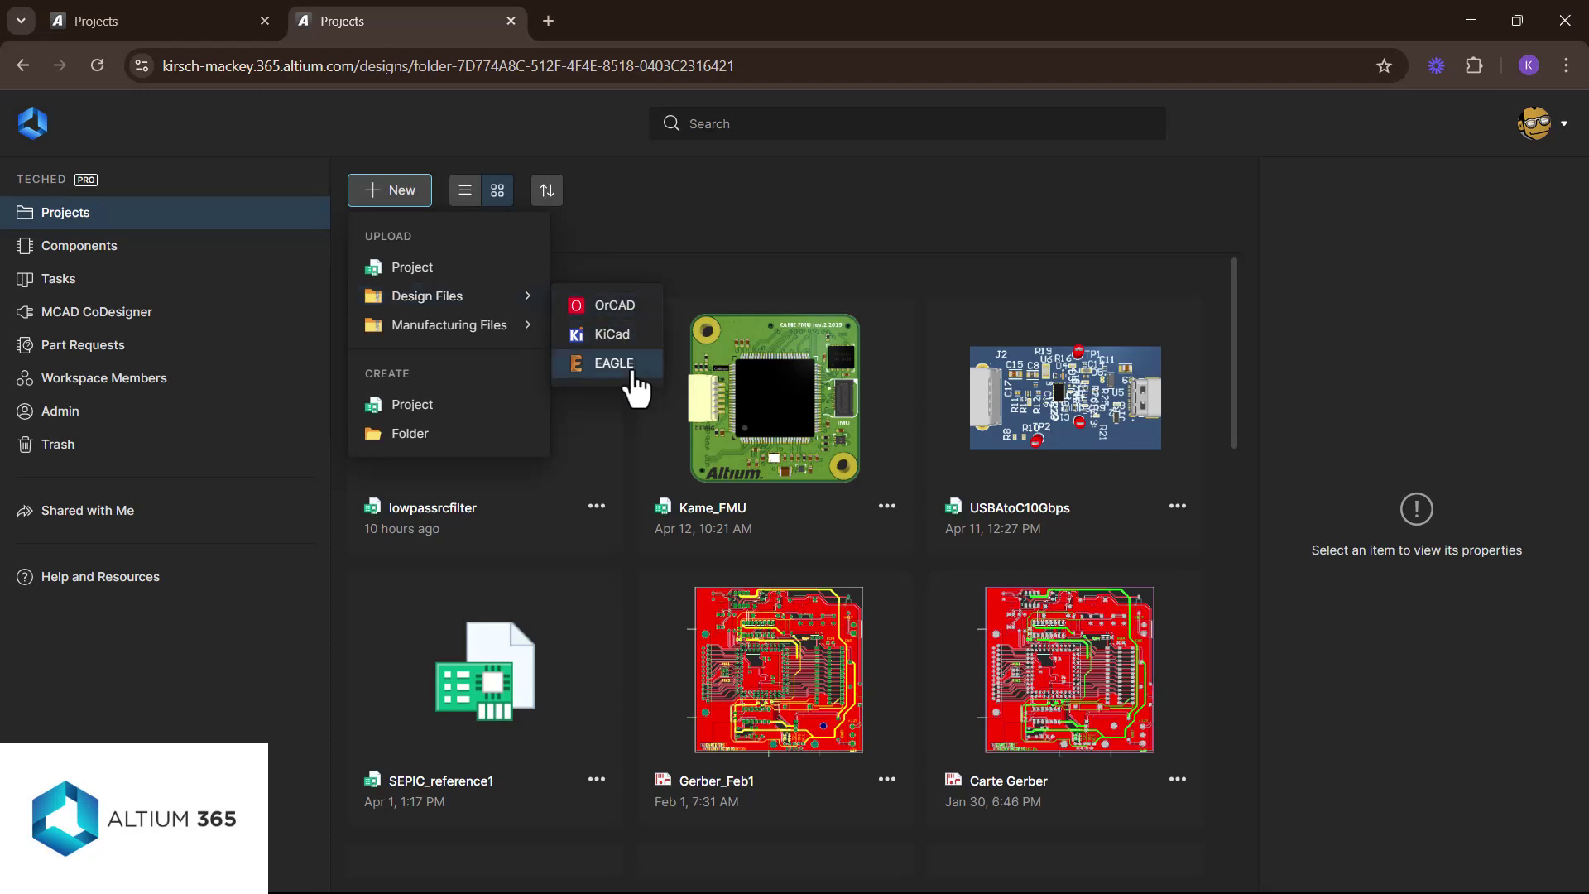
pyautogui.moveTo(484, 331)
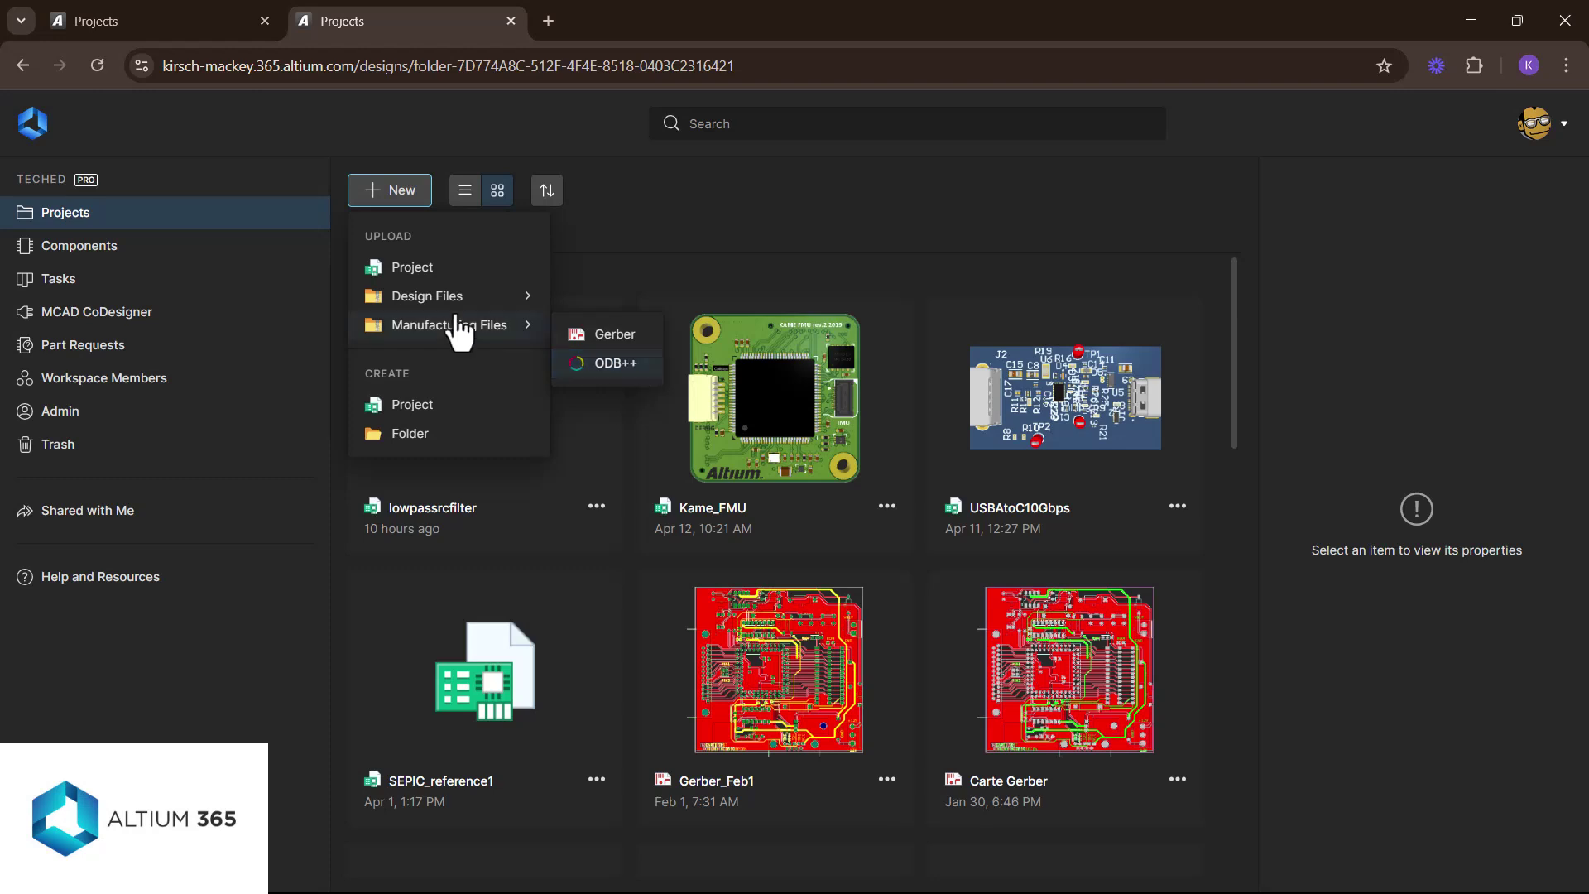
pyautogui.click(853, 212)
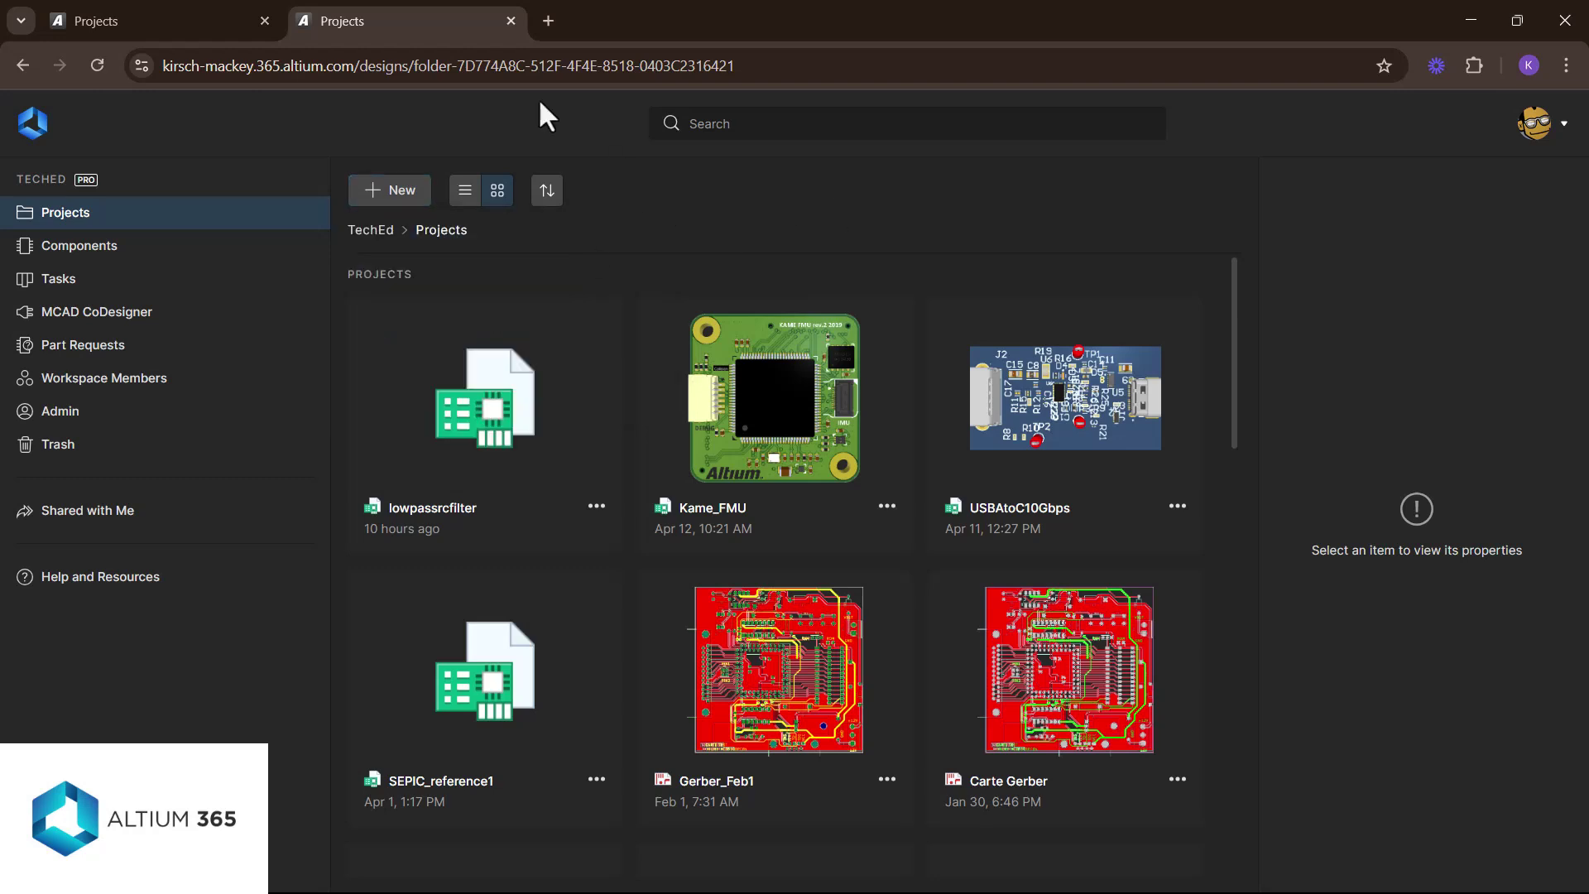
pyautogui.click(191, 12)
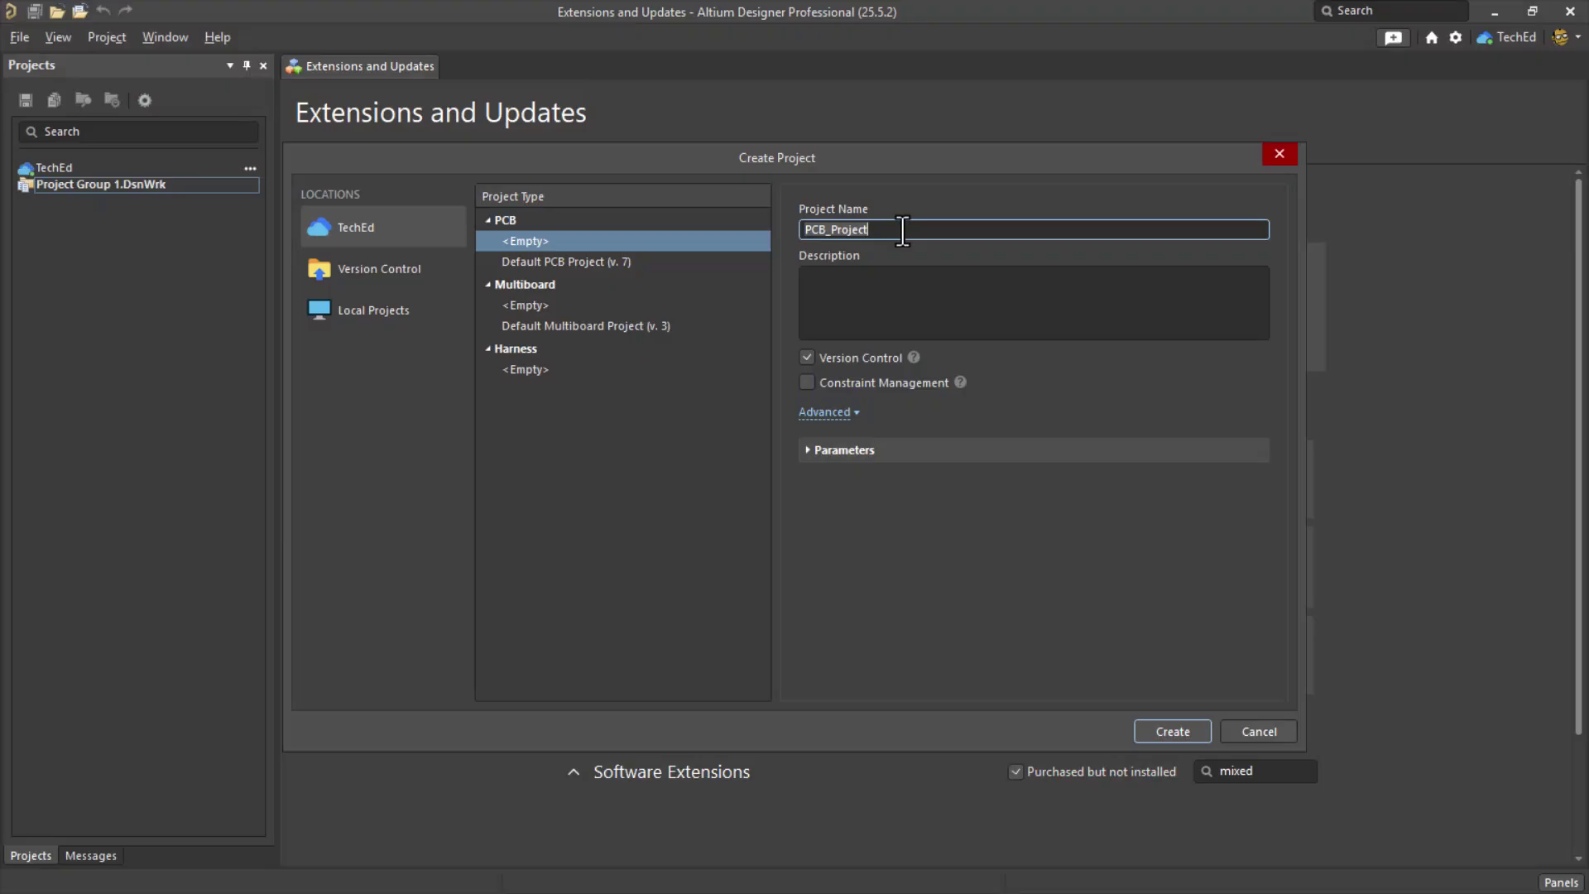
# - Name the empty PCB project lowpassrcfilter and create it
pyautogui.write('lowpassrcfilter')
pyautogui.click(1171, 730)
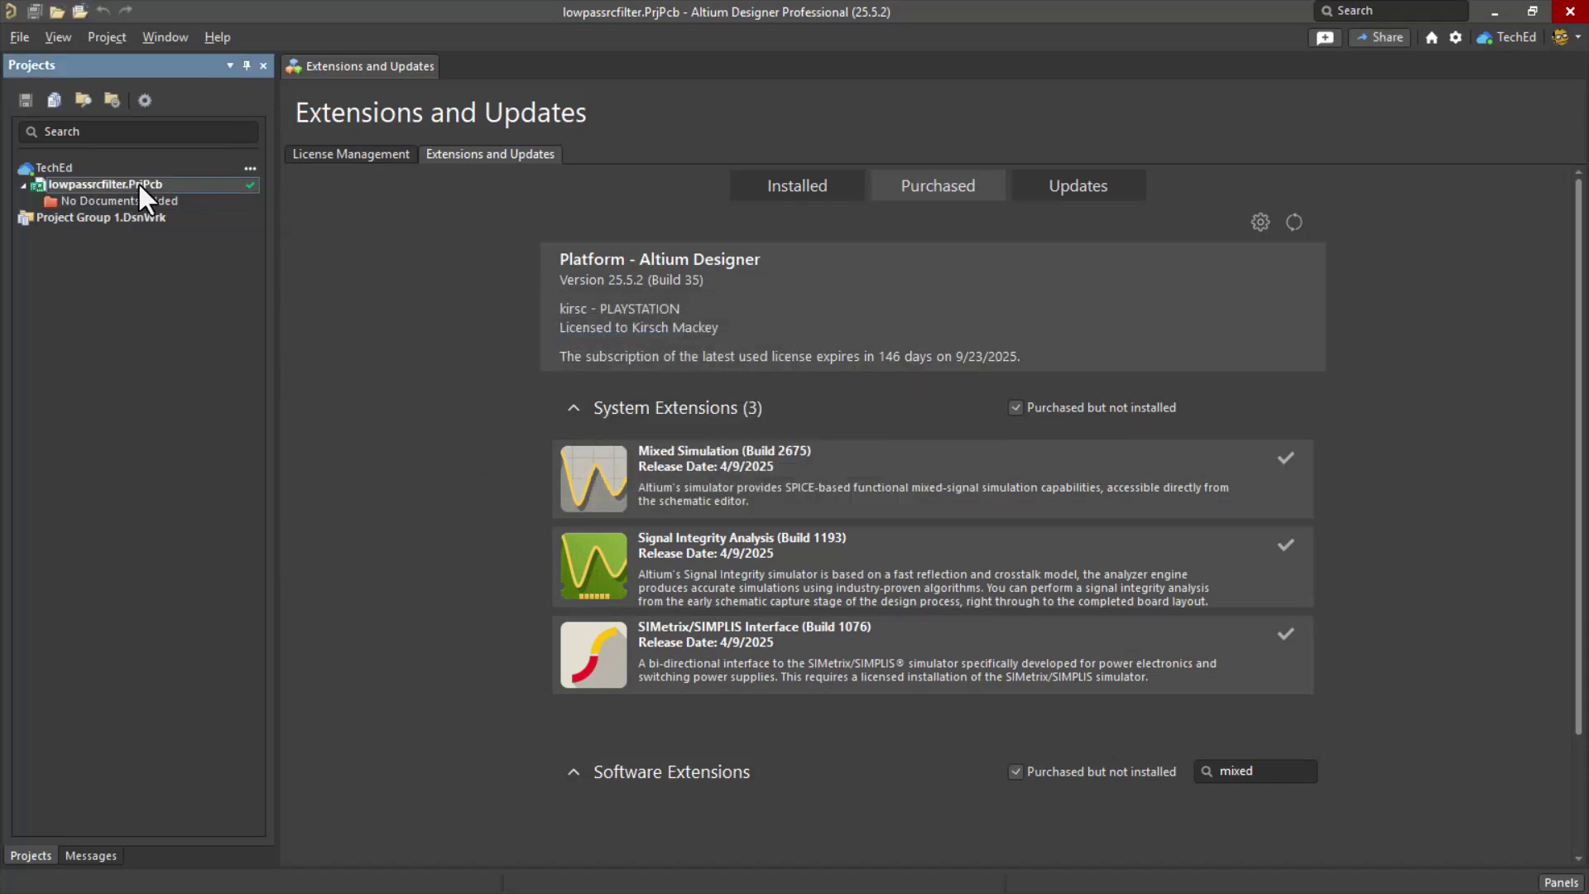
# - Add a new schematic sheet to the lowpassrcfilter project
pyautogui.rightClick(138, 182)
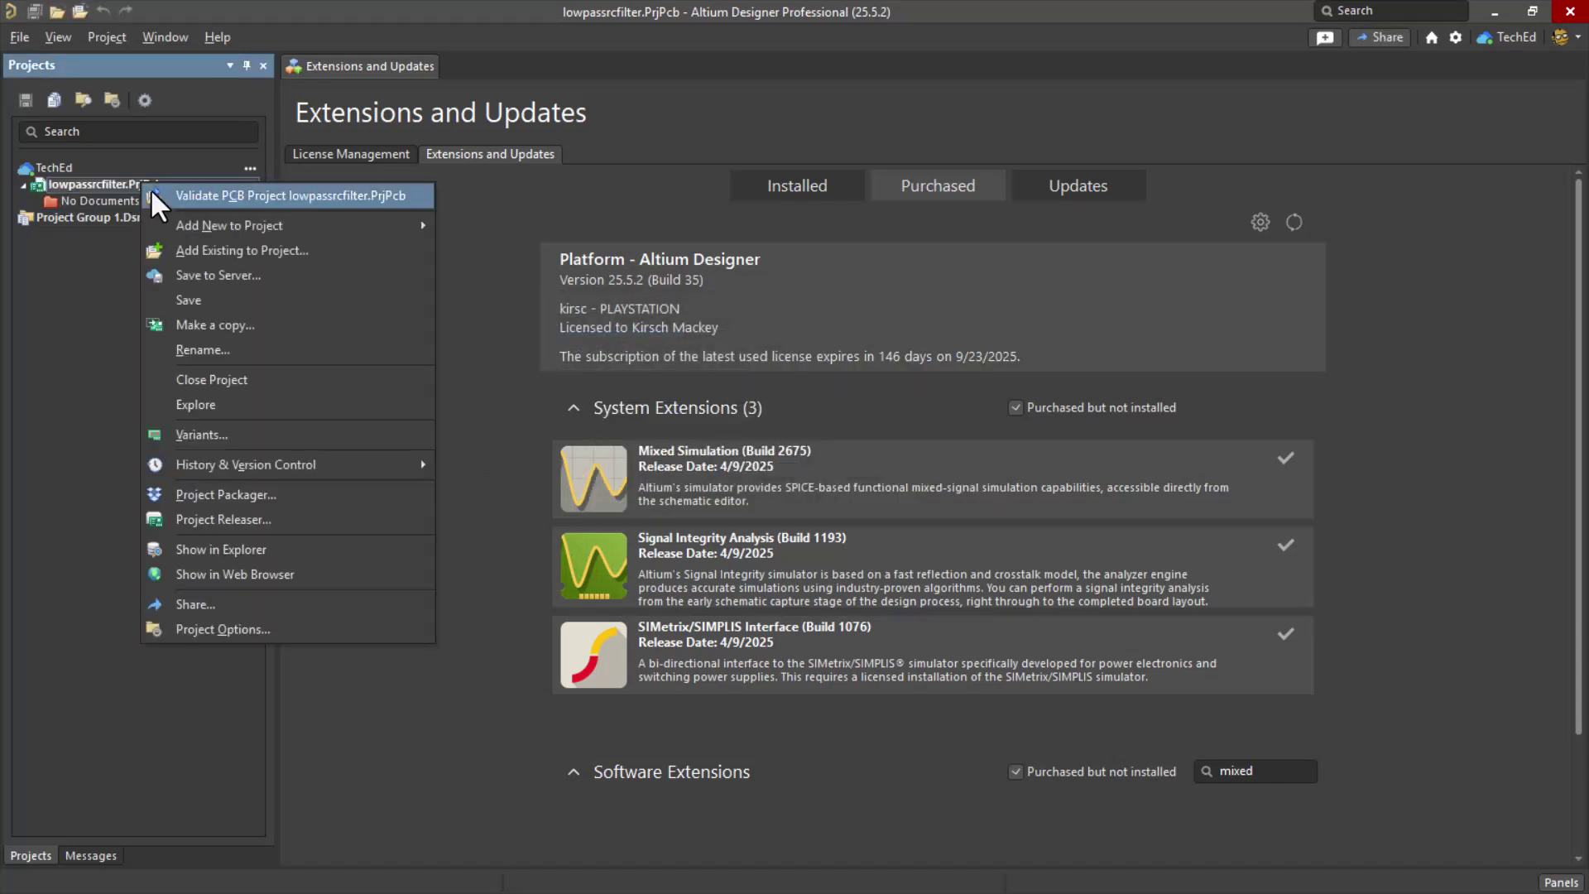
pyautogui.moveTo(331, 232)
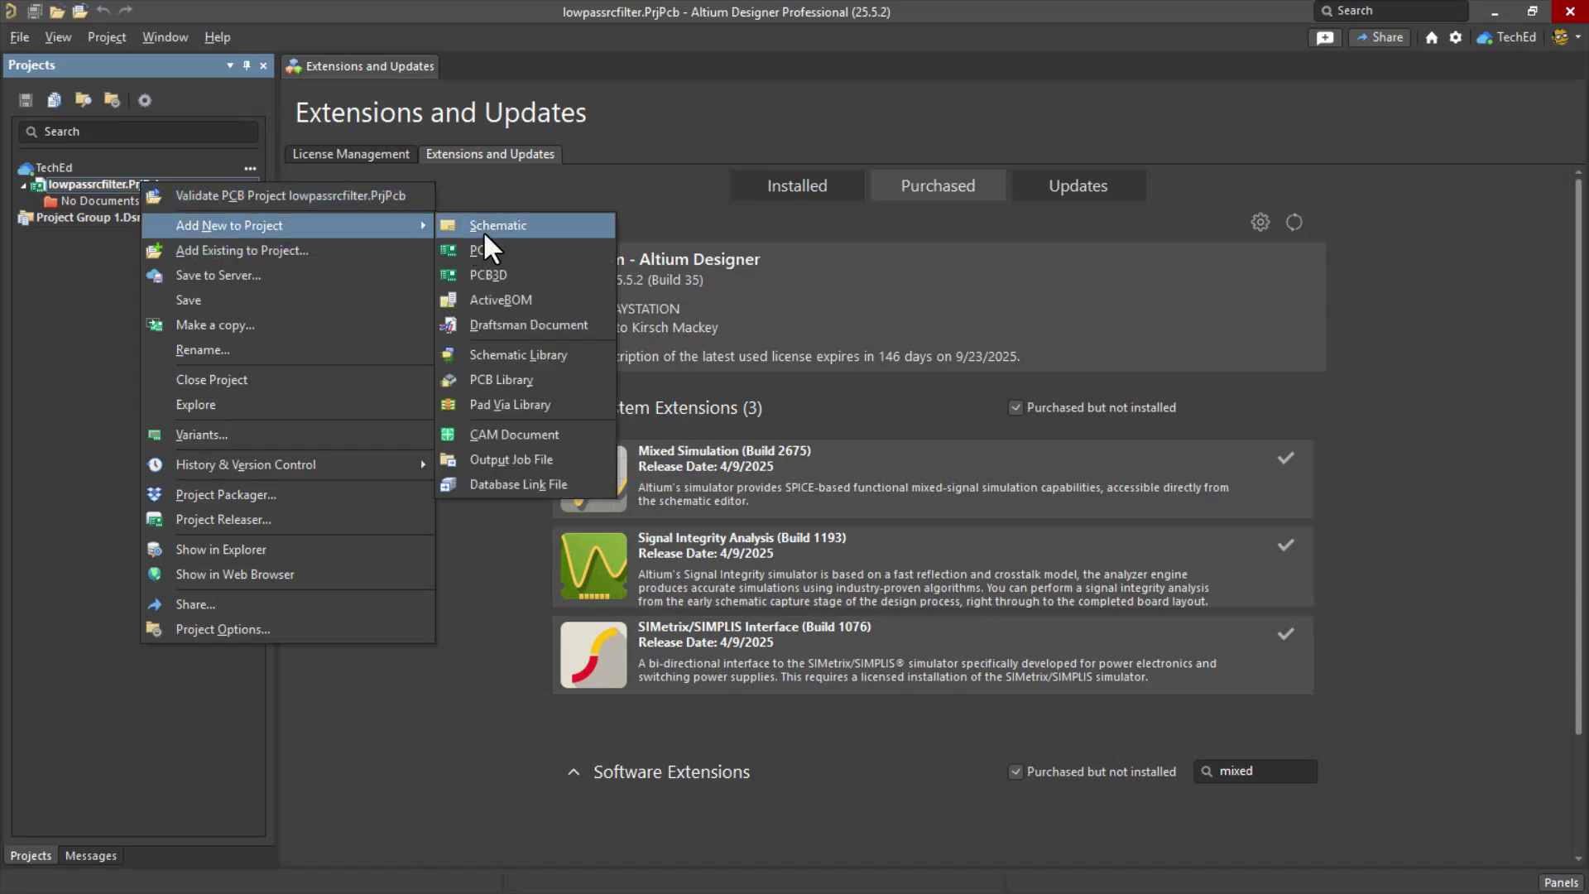
pyautogui.click(484, 231)
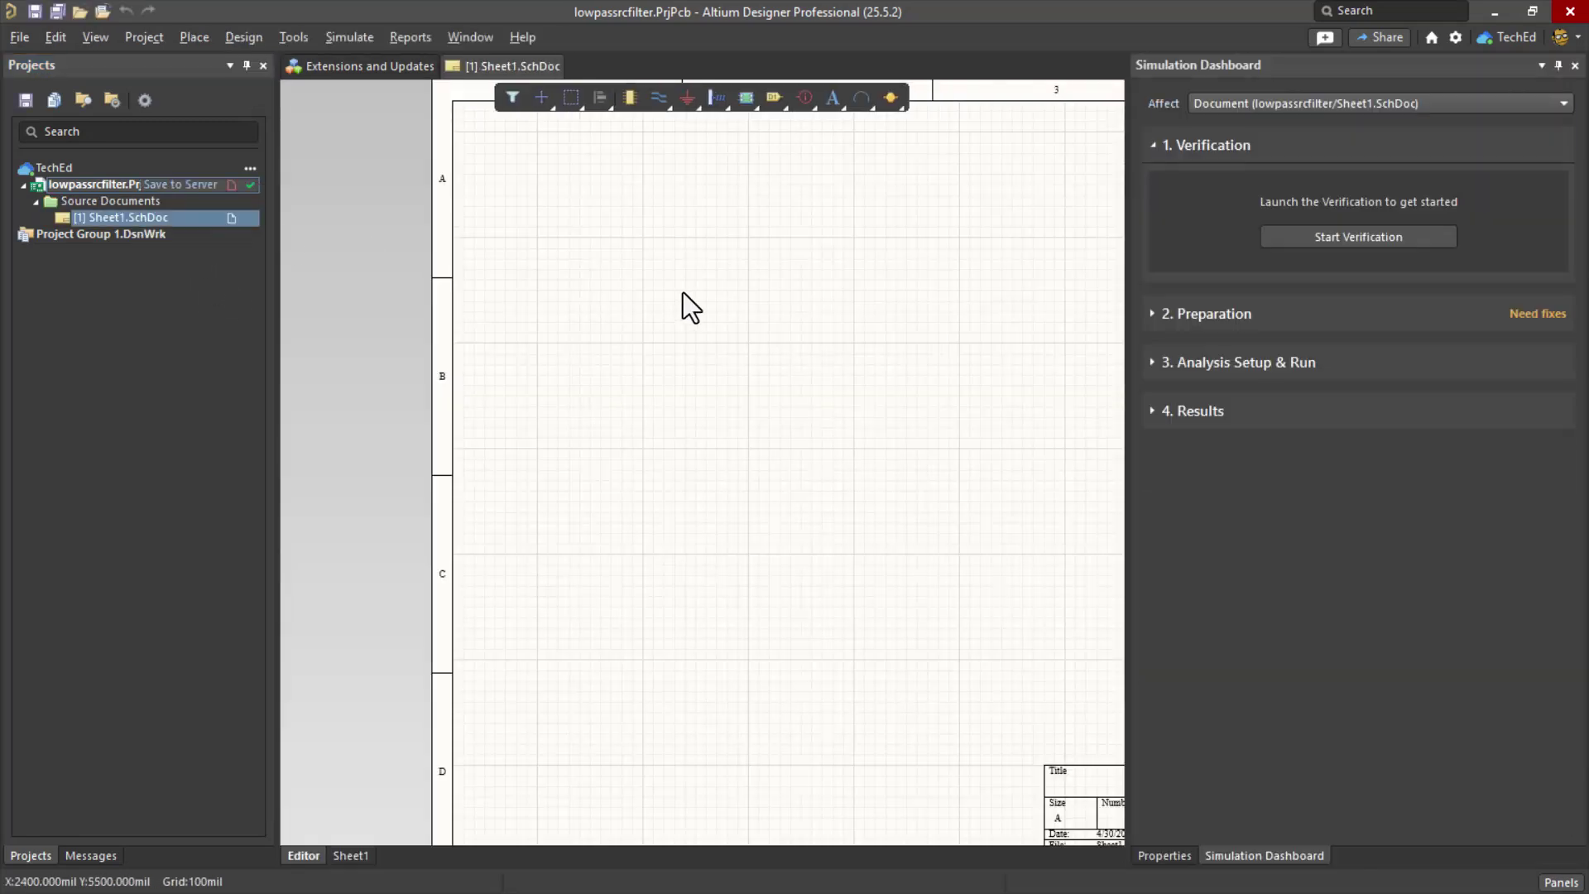
# - Save the new schematic as lowpassrcfilter.SchDoc
pyautogui.hotkey('ctrl', 's')
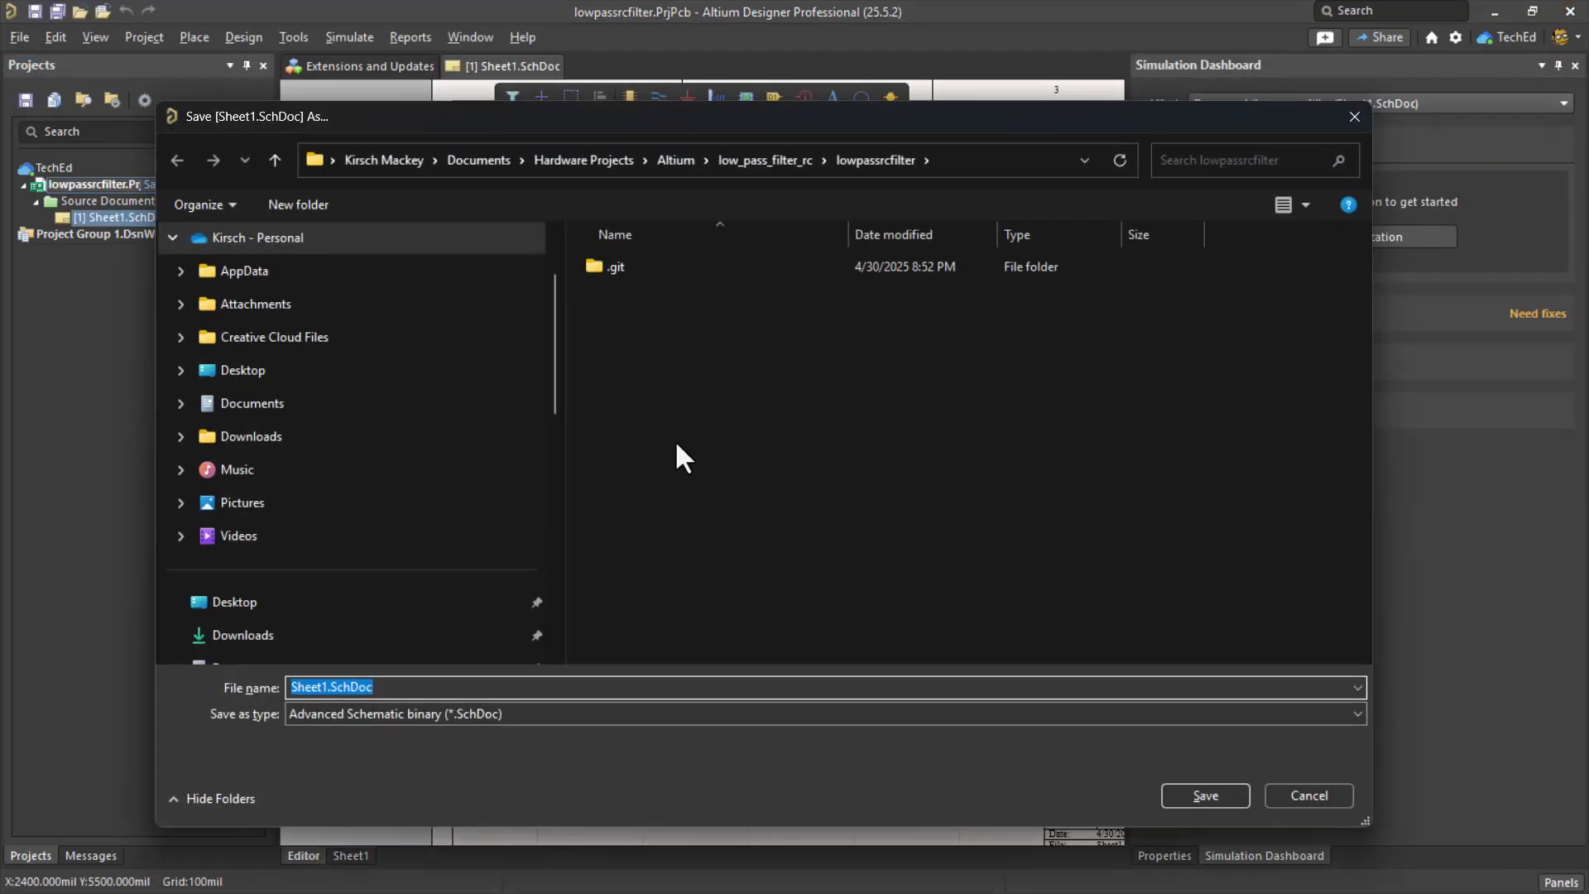
pyautogui.write('lowpass')
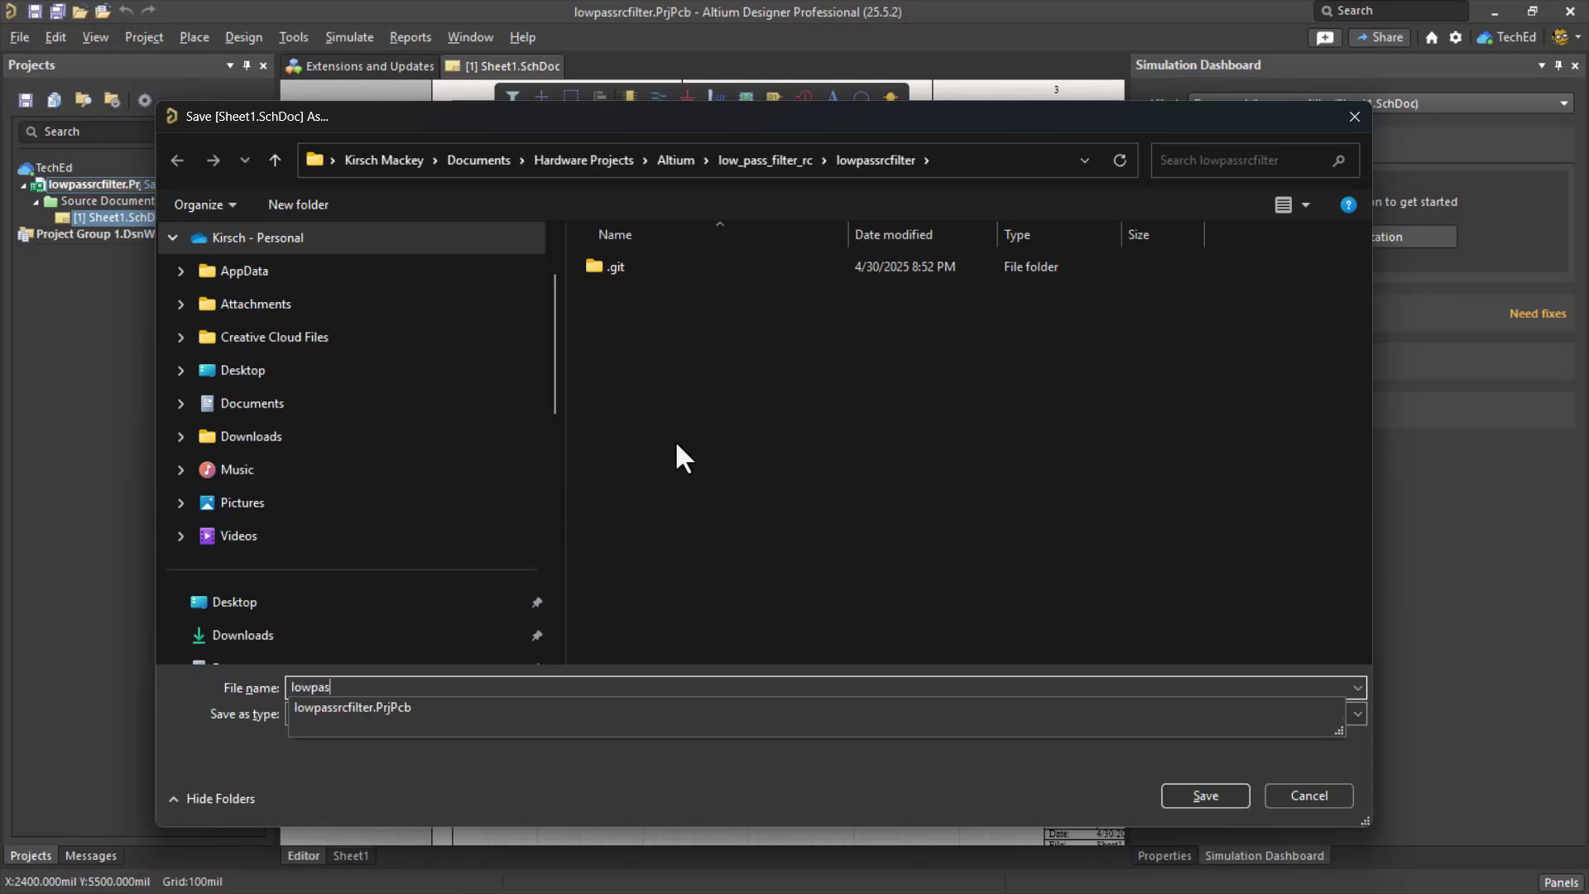
pyautogui.click(484, 709)
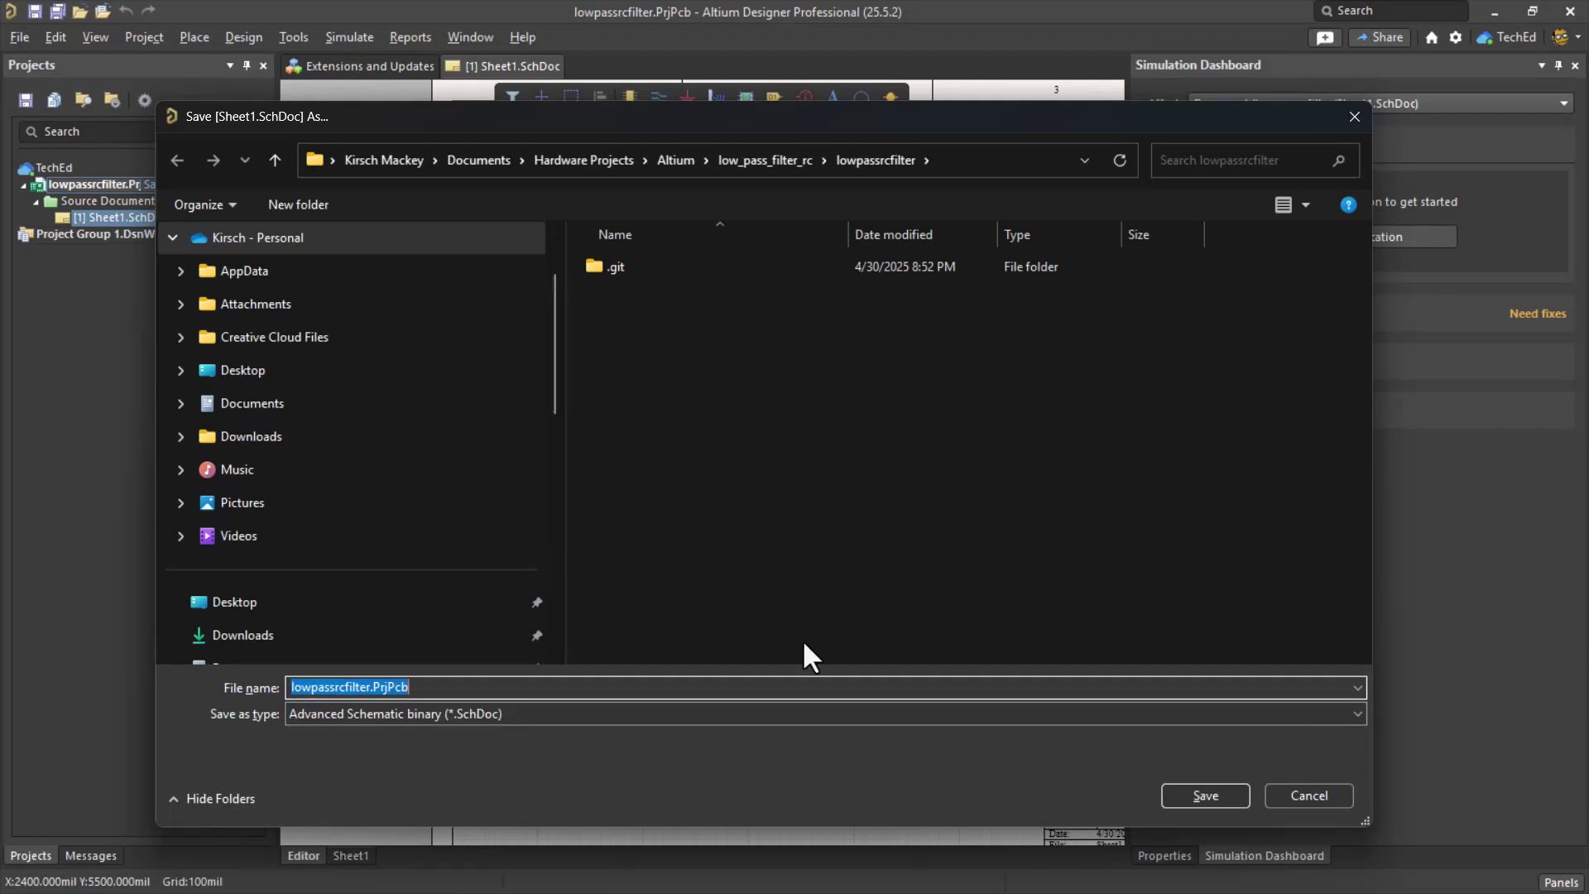
pyautogui.press('End')
pyautogui.press('BackSpace')
pyautogui.press('BackSpace')
pyautogui.press('BackSpace')
pyautogui.press('BackSpace')
pyautogui.press('BackSpace')
pyautogui.press('BackSpace')
pyautogui.press('BackSpace')
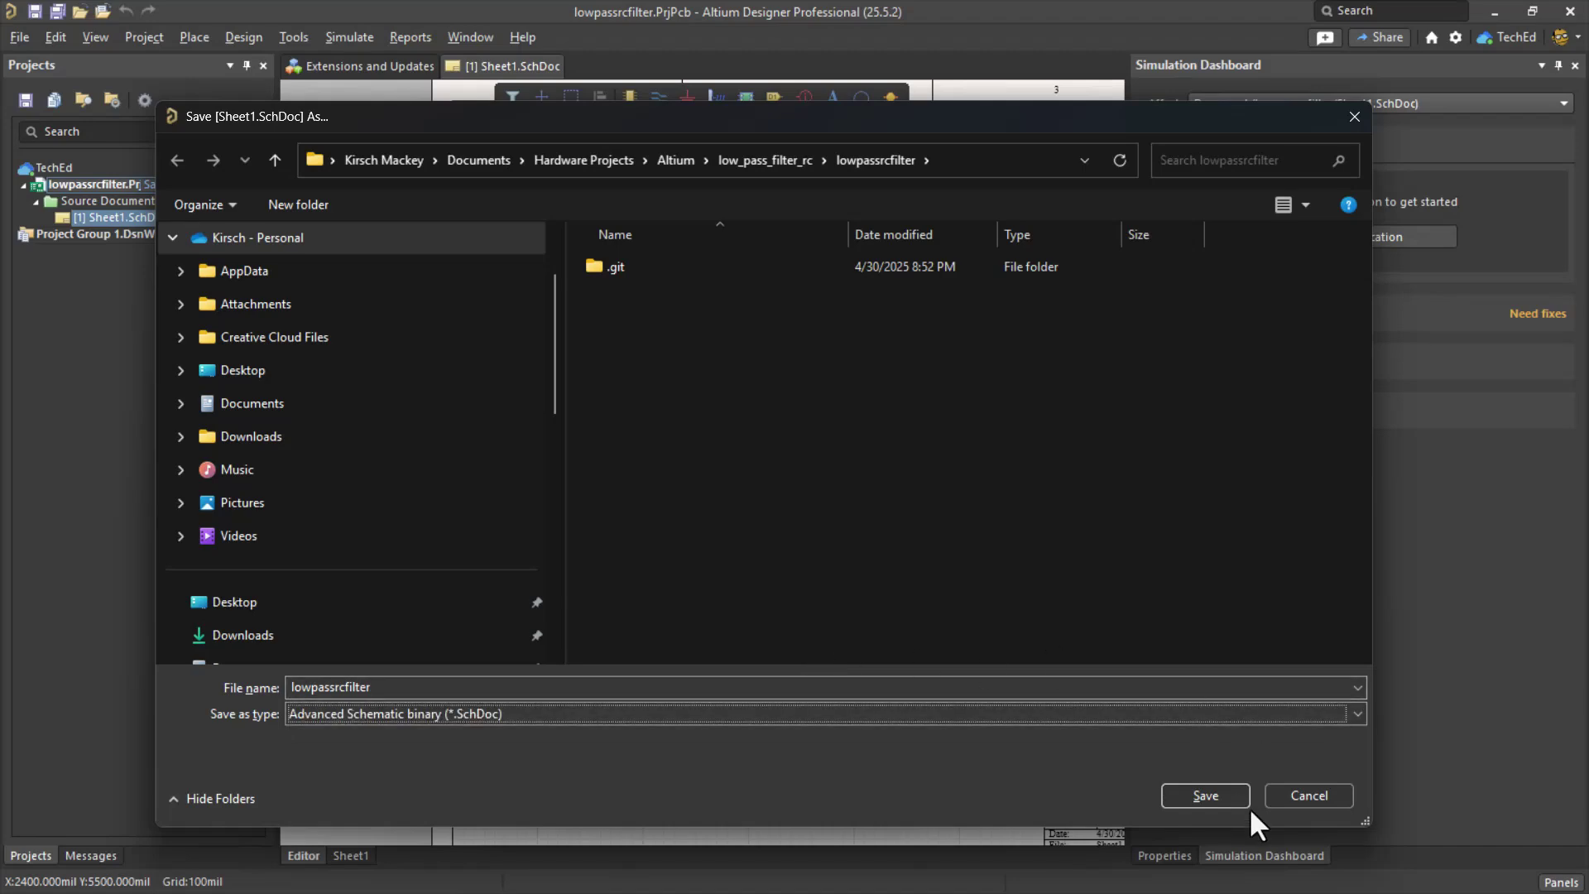
pyautogui.click(1225, 795)
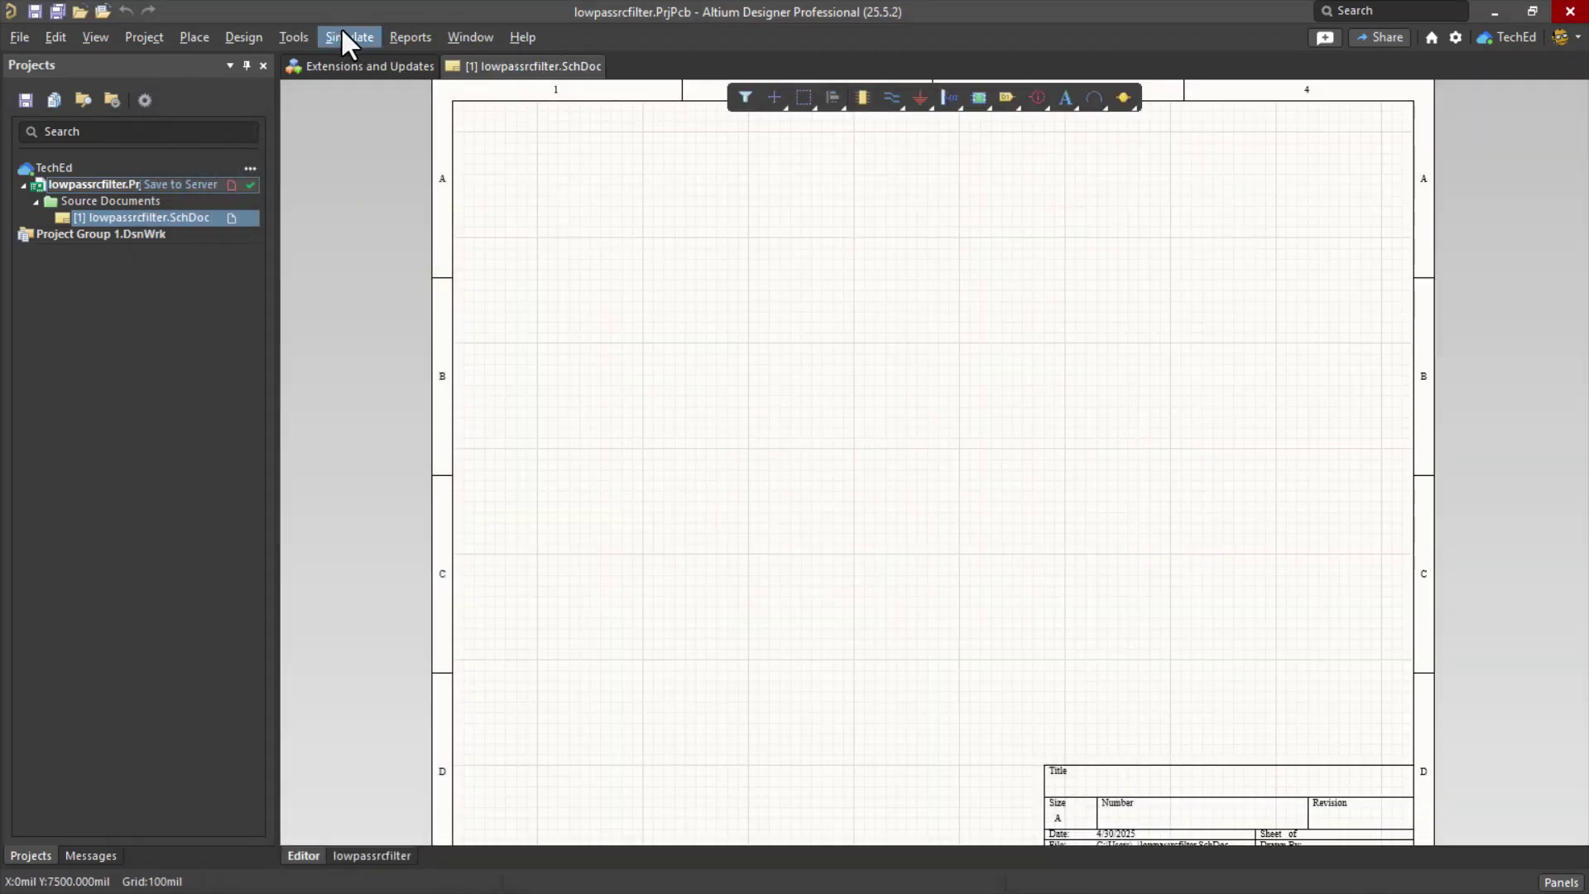
# - Place a voltage source from Simulate > Place Sources onto the sheet
pyautogui.click(342, 31)
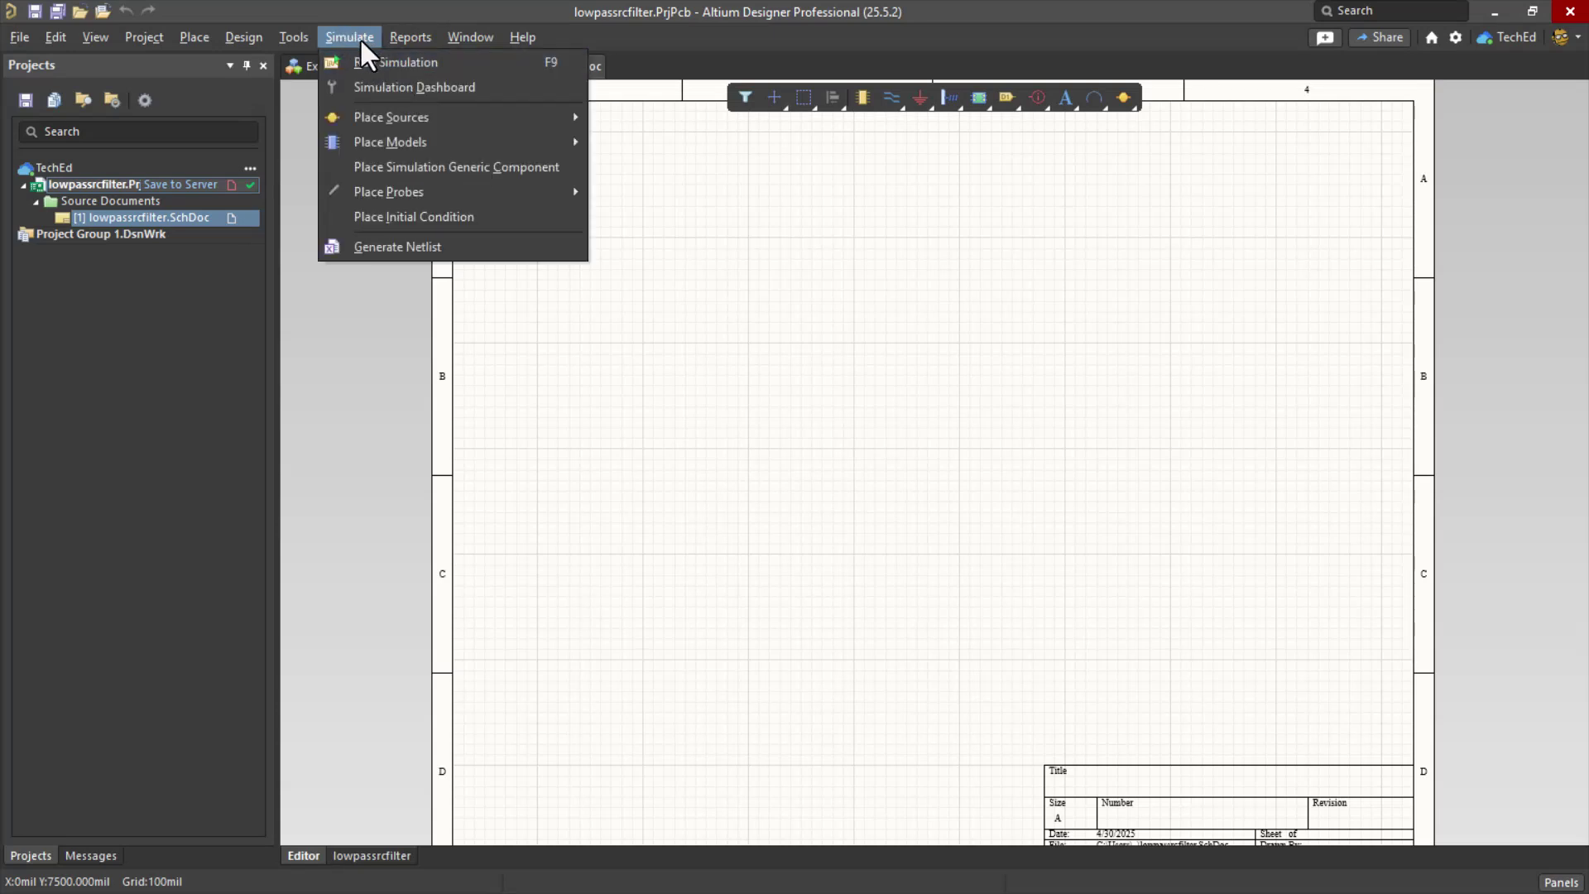
pyautogui.moveTo(490, 117)
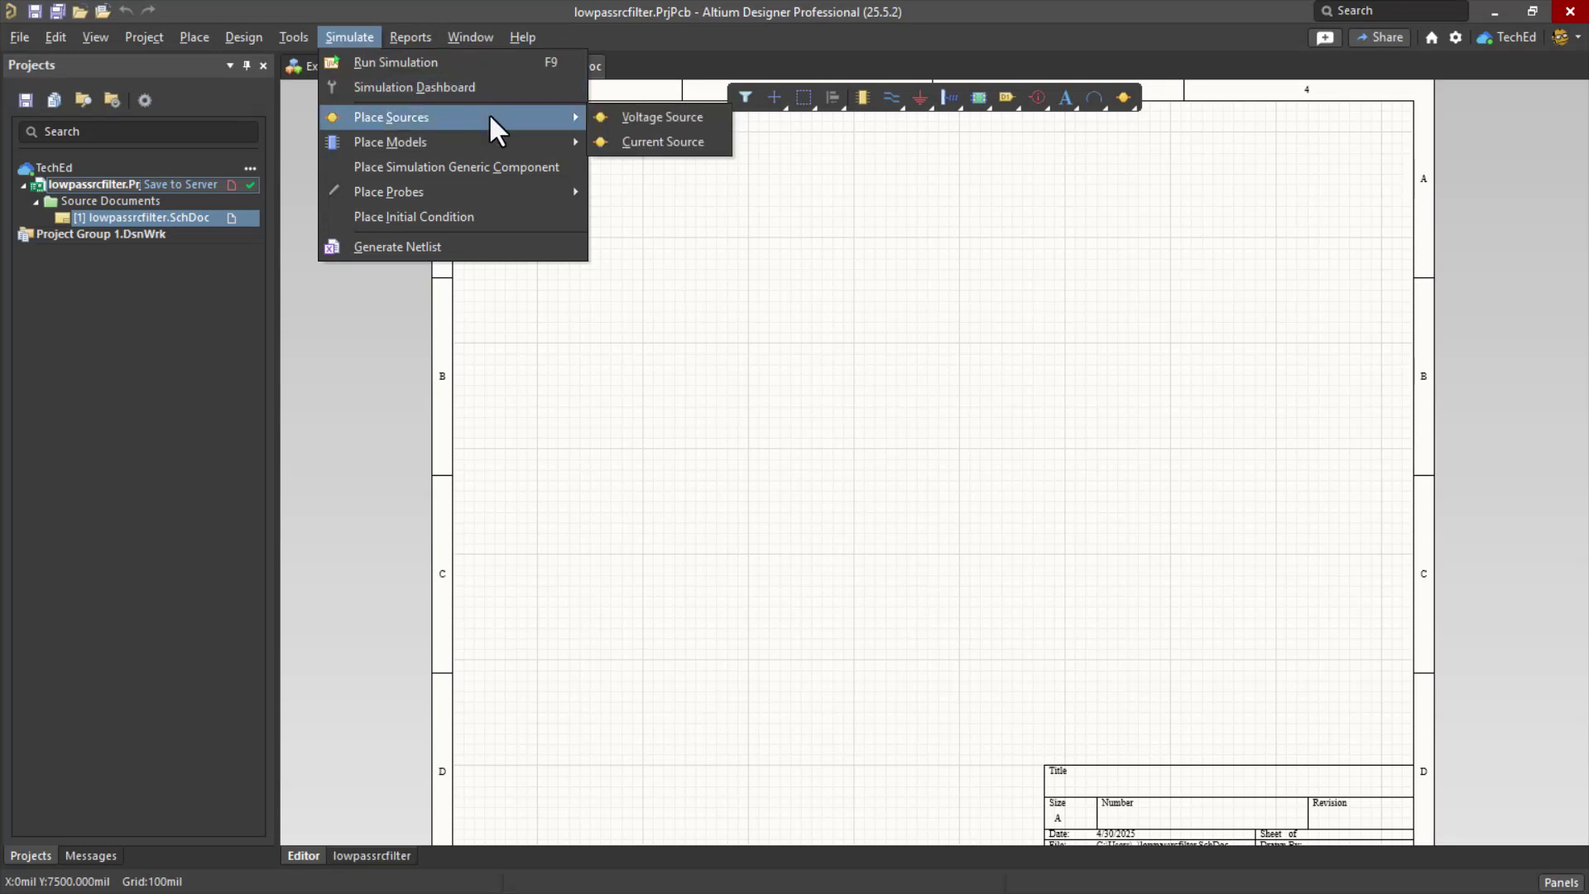
pyautogui.click(615, 114)
pyautogui.click(648, 453)
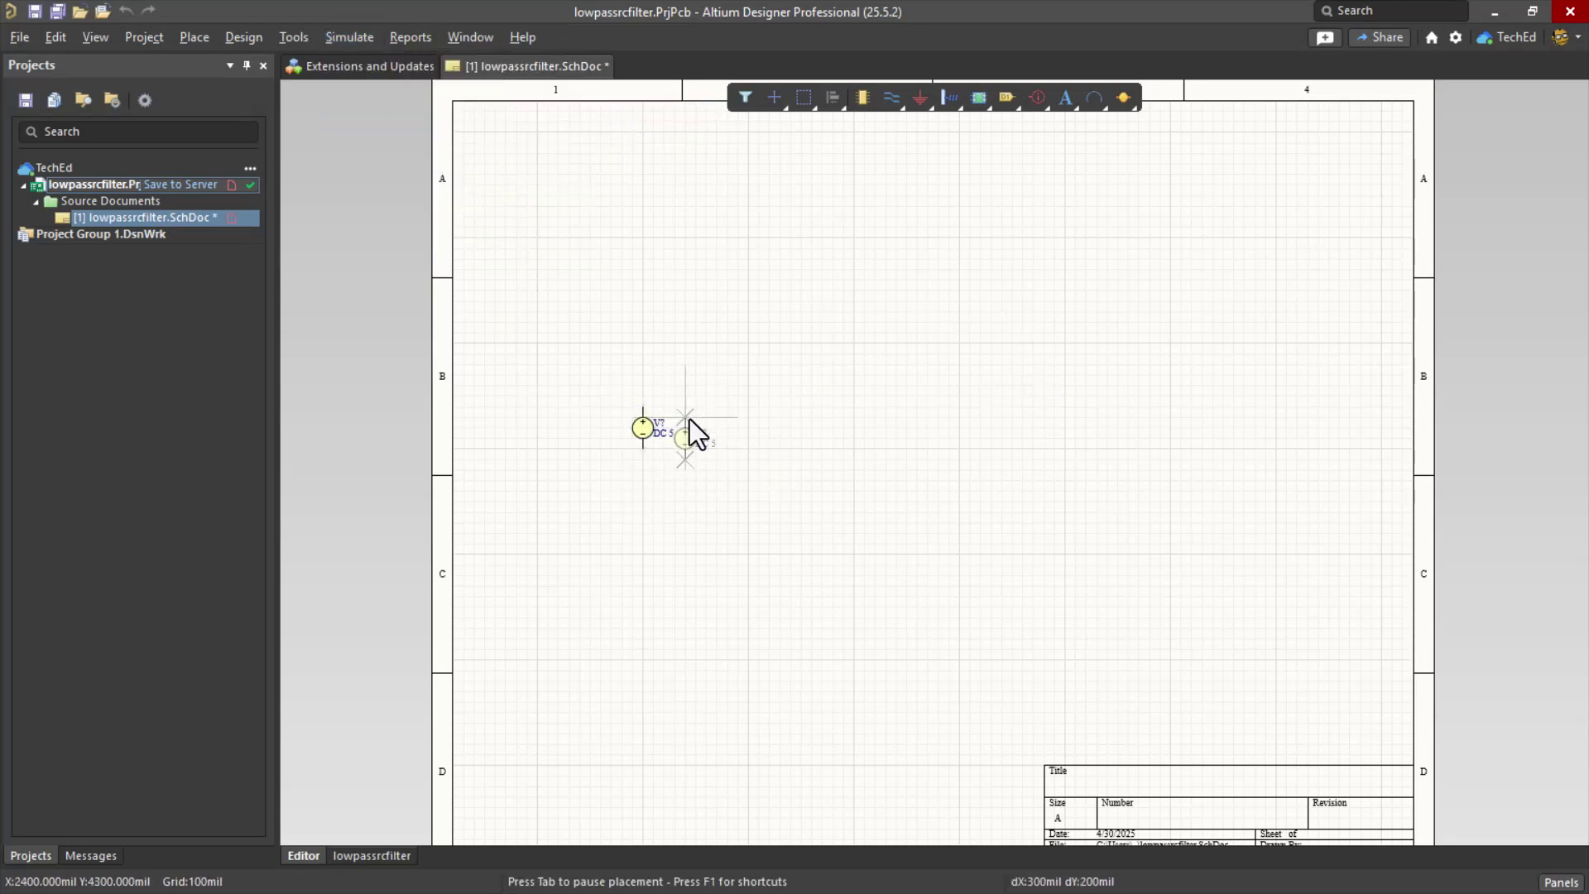
pyautogui.press('Escape')
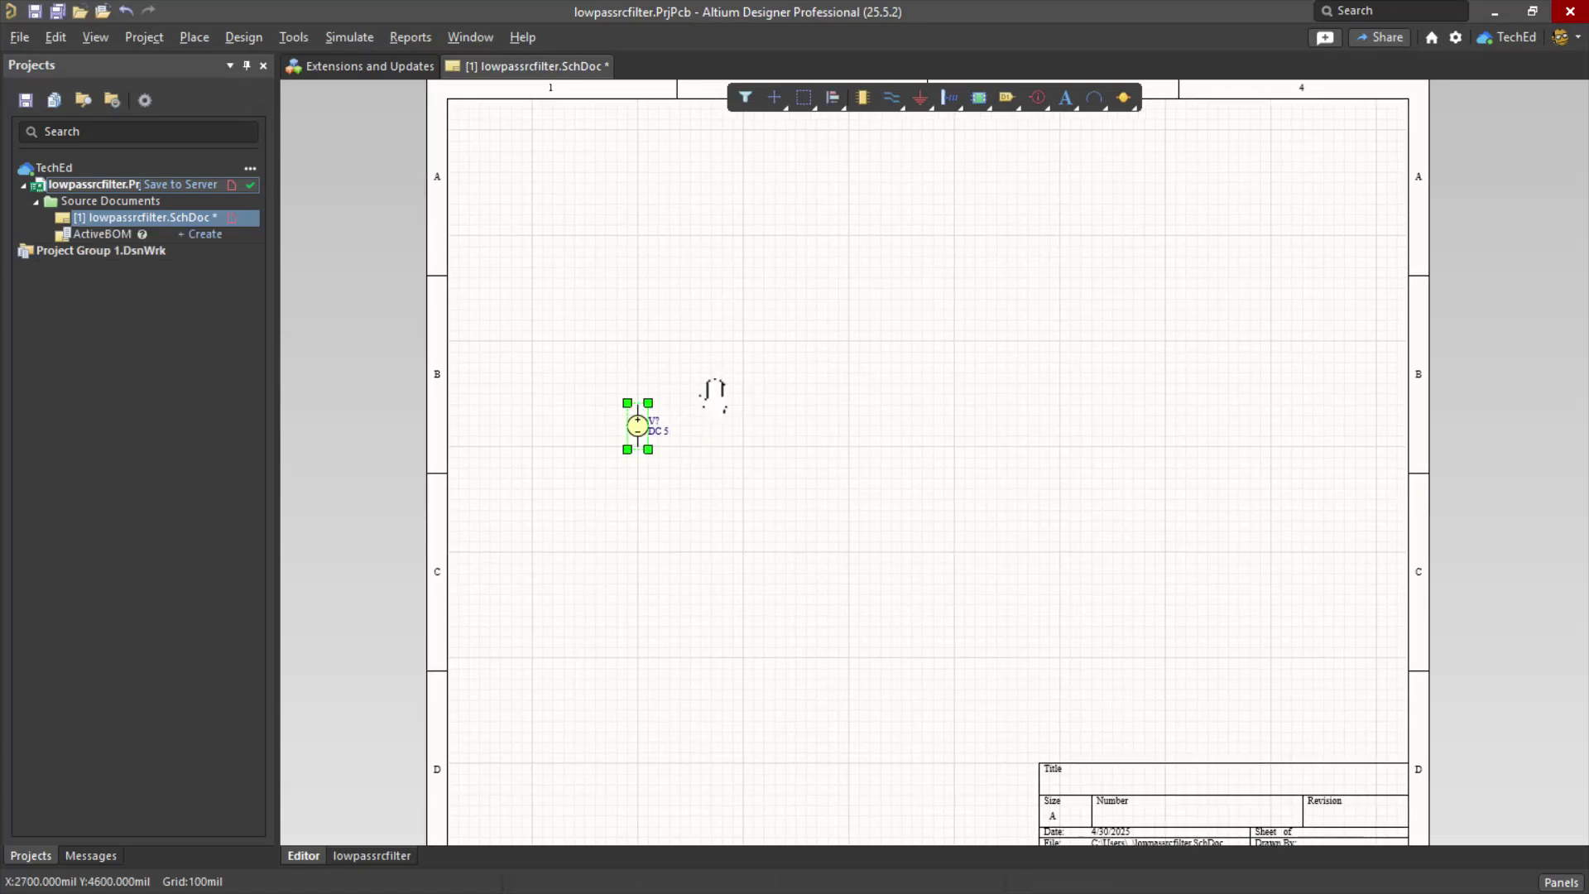
# - Zoom in on the sheet and select the V? voltage source
pyautogui.keyDown('ctrl'); pyautogui.scroll(3, 649, 426); pyautogui.keyUp('ctrl')
pyautogui.keyDown('ctrl'); pyautogui.scroll(2, 648, 424); pyautogui.keyUp('ctrl')
pyautogui.keyDown('ctrl'); pyautogui.scroll(3, 758, 420); pyautogui.keyUp('ctrl')
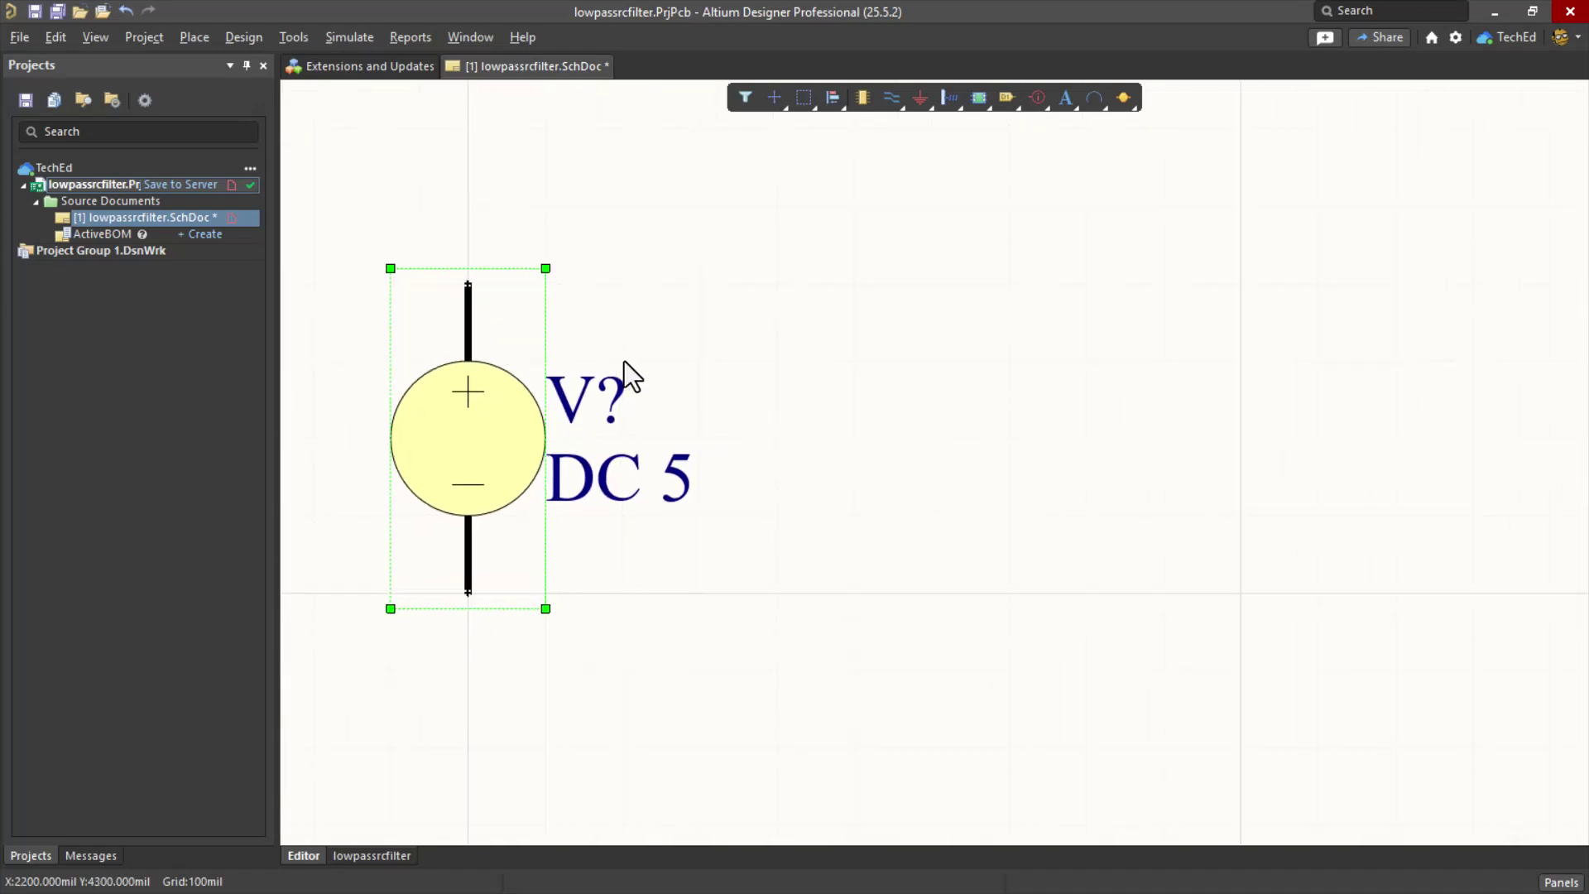
pyautogui.keyDown('ctrl'); pyautogui.scroll(-4, 743, 435); pyautogui.keyUp('ctrl')
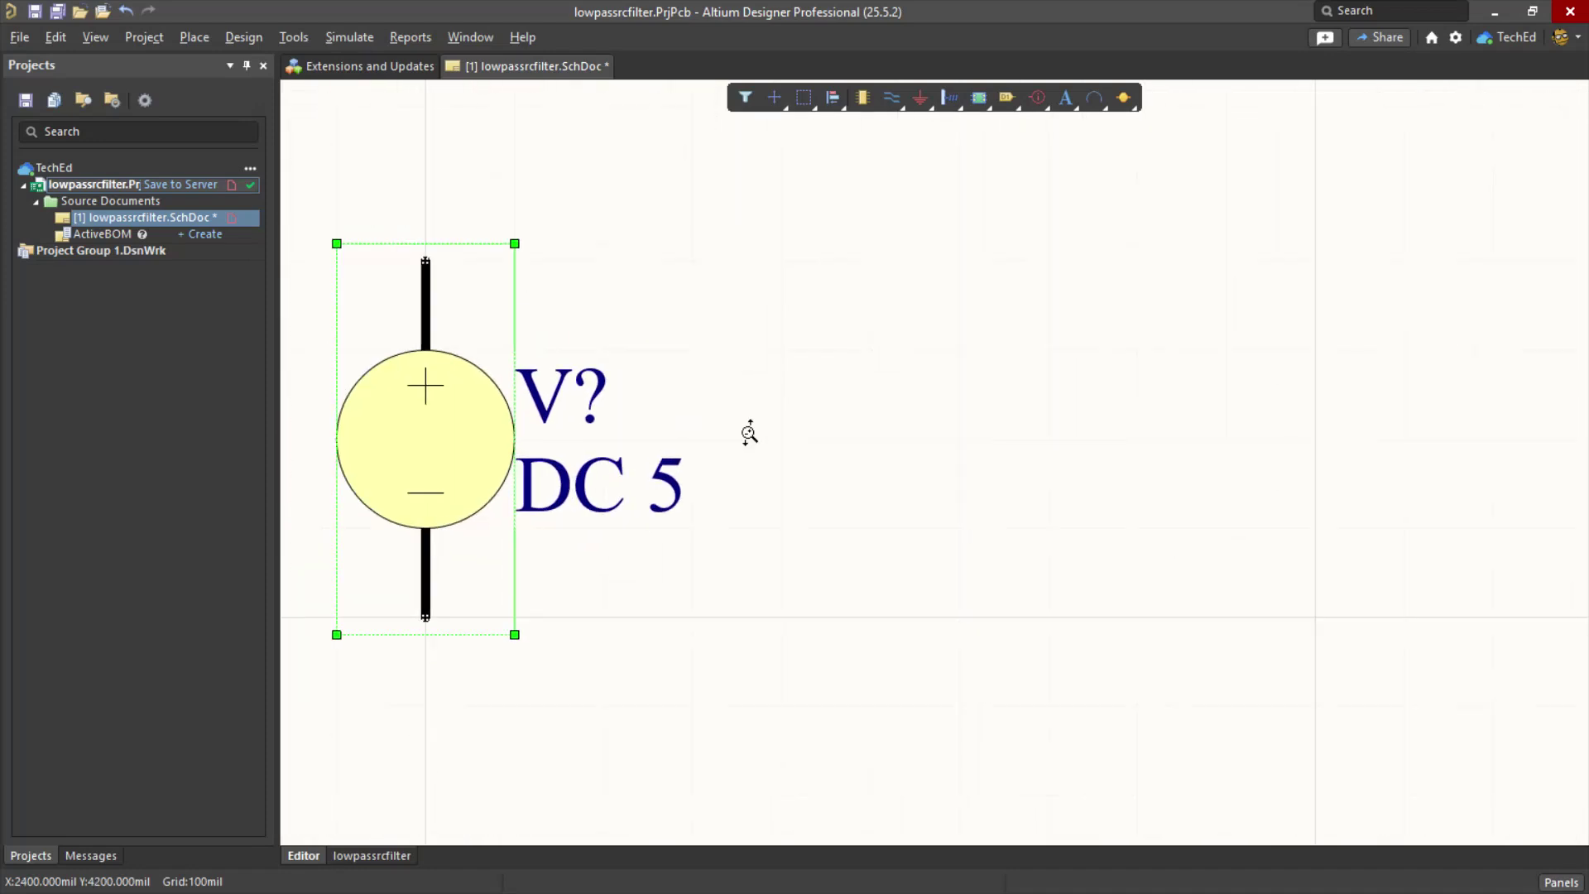
pyautogui.keyDown('ctrl'); pyautogui.scroll(1, 790, 399); pyautogui.keyUp('ctrl')
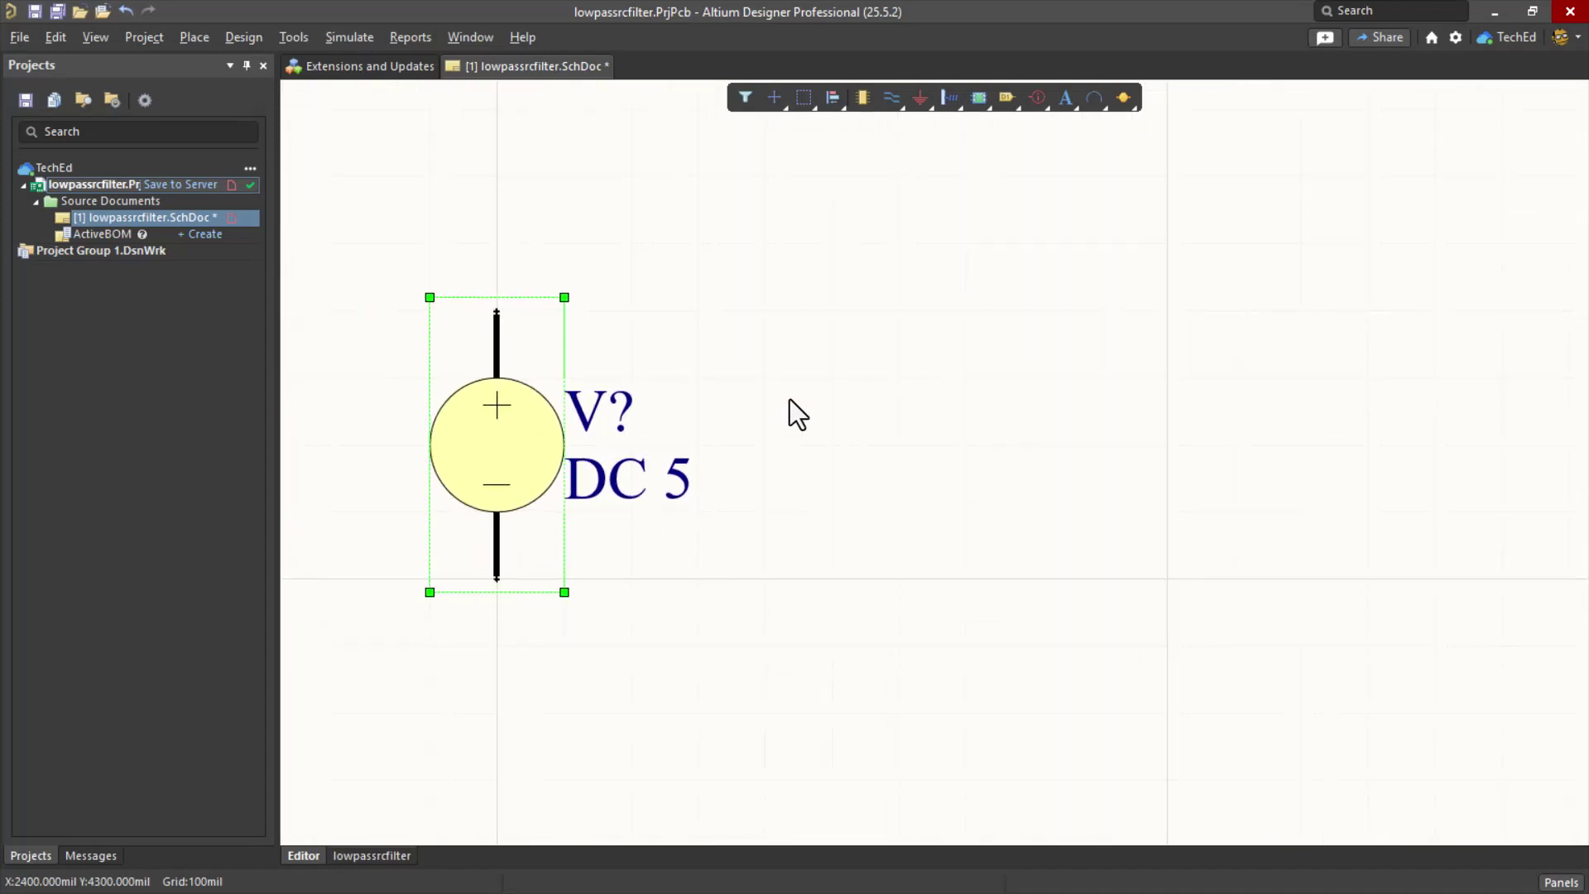
pyautogui.keyDown('ctrl'); pyautogui.scroll(-2, 789, 398); pyautogui.keyUp('ctrl')
pyautogui.keyDown('ctrl'); pyautogui.scroll(1, 790, 399); pyautogui.keyUp('ctrl')
pyautogui.click(773, 313)
pyautogui.click(566, 460)
# - Make the V? source sinusoidal with AC Magnitude 10 and DC Magnitude 0
pyautogui.doubleClick(556, 434)
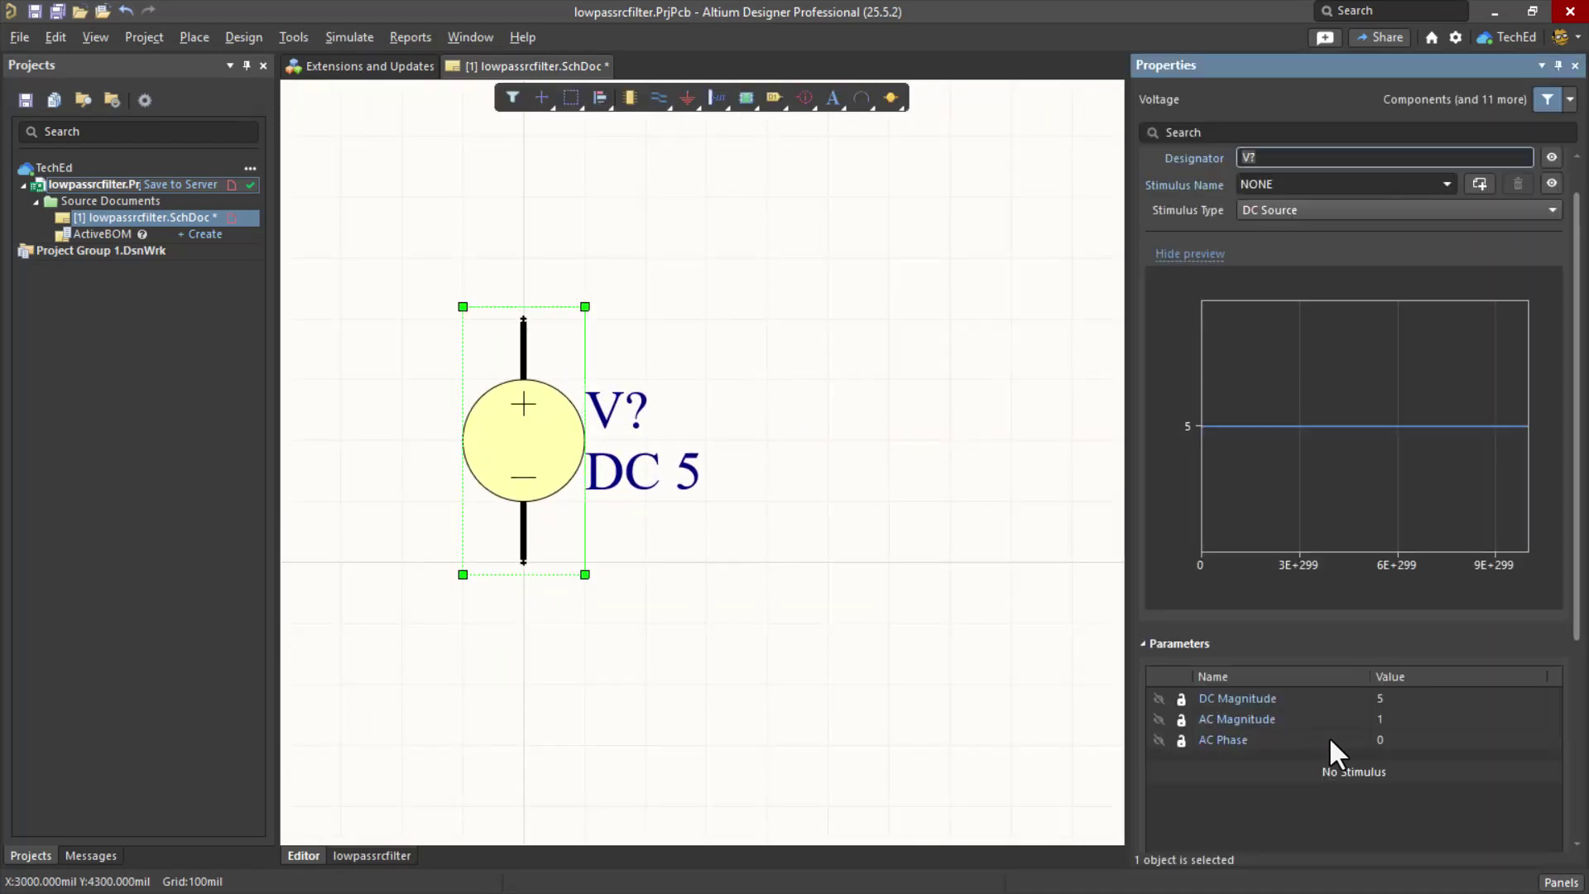
pyautogui.click(1294, 211)
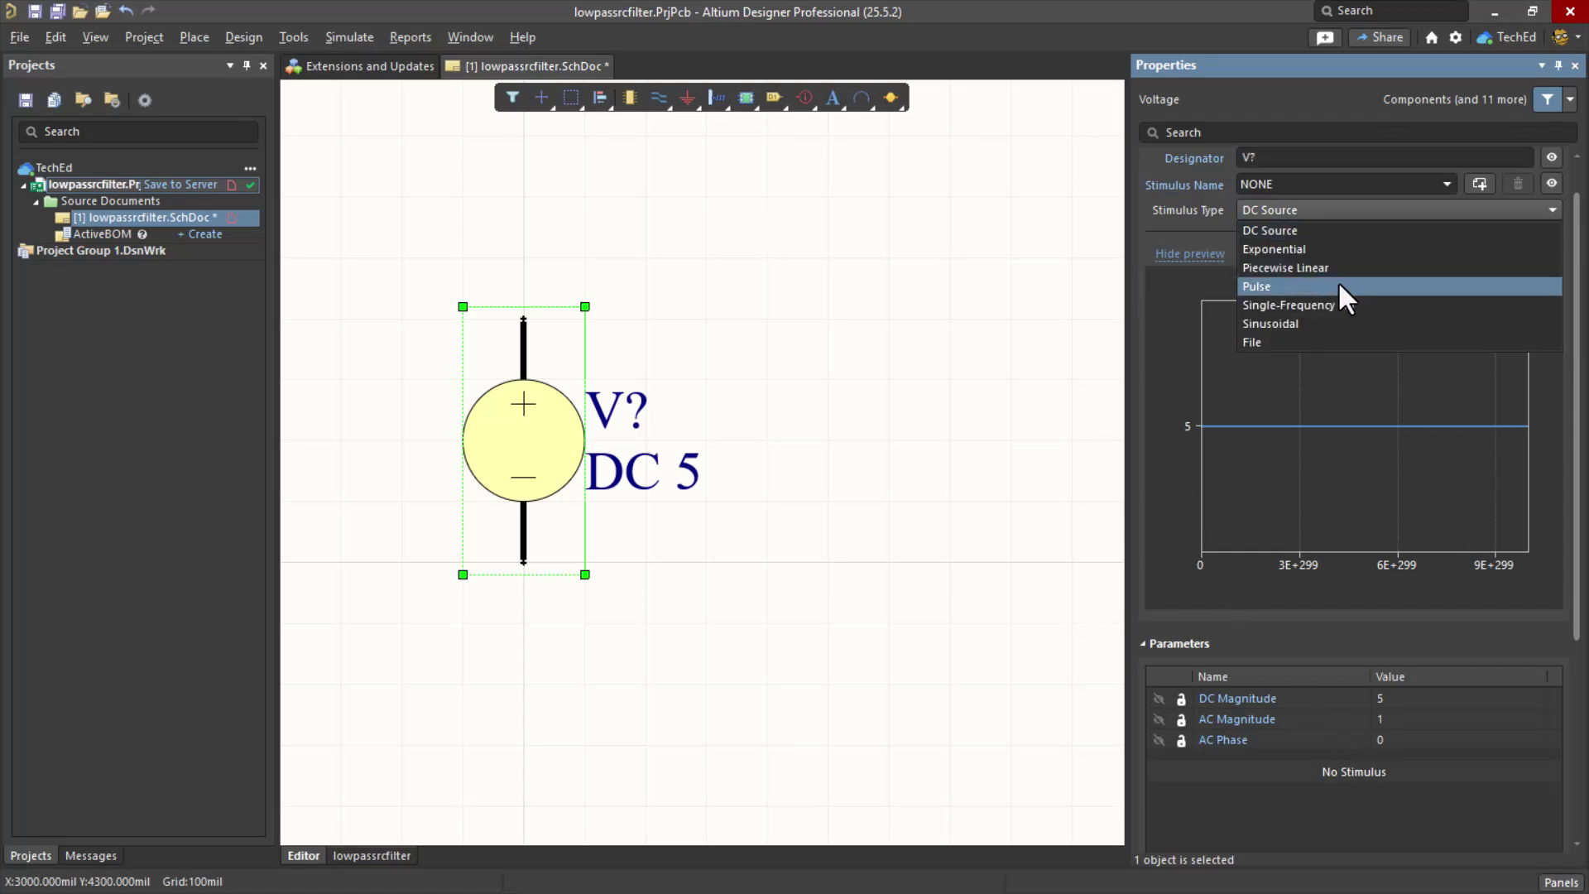
pyautogui.click(1312, 323)
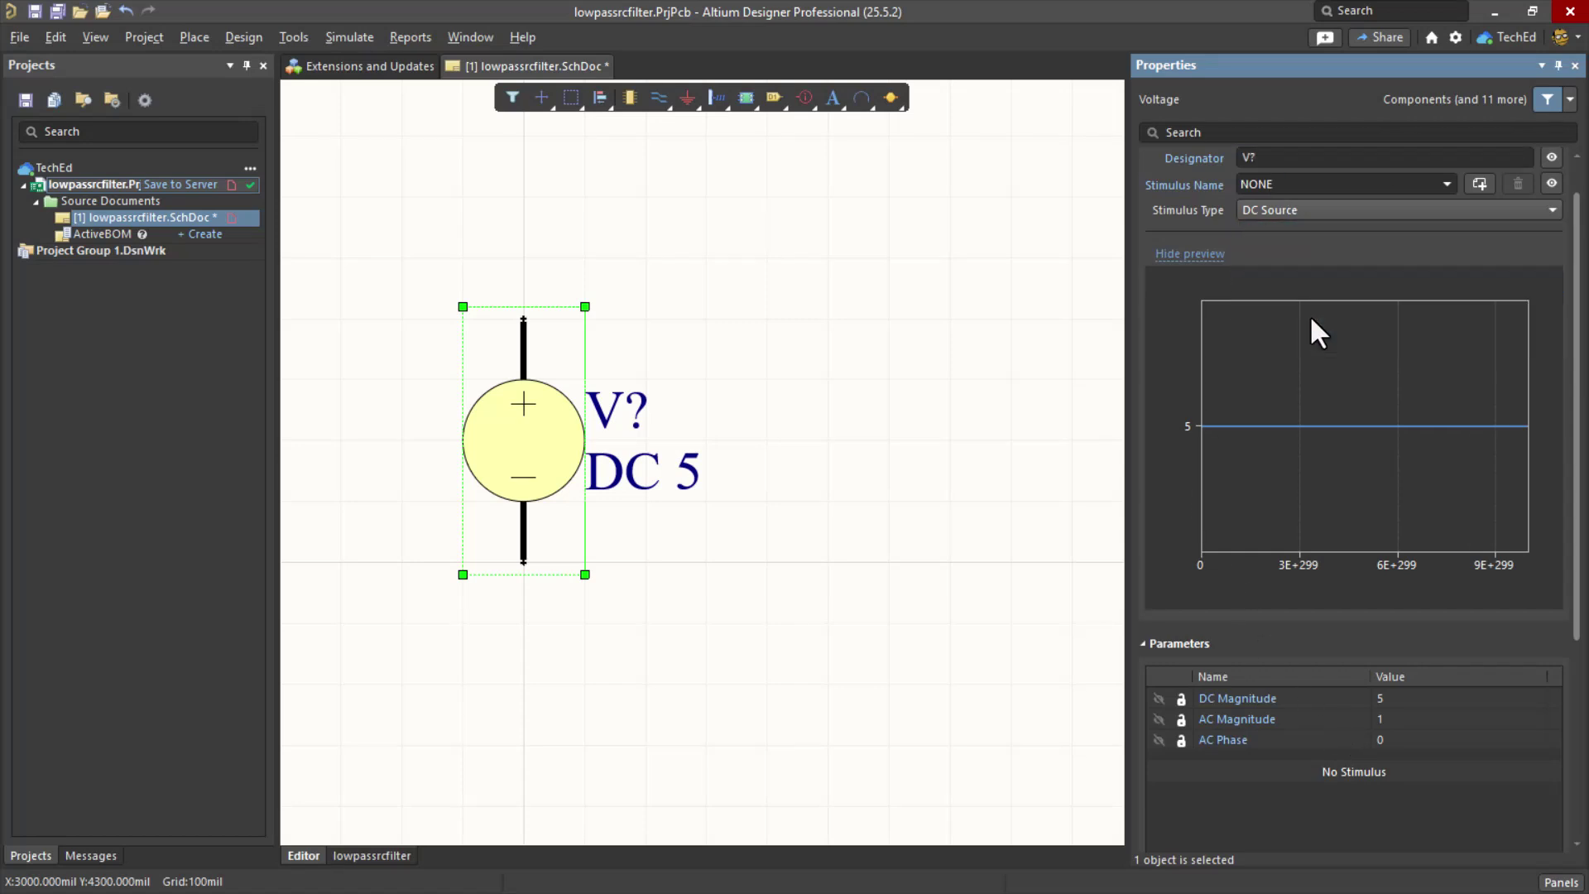
pyautogui.click(1393, 718)
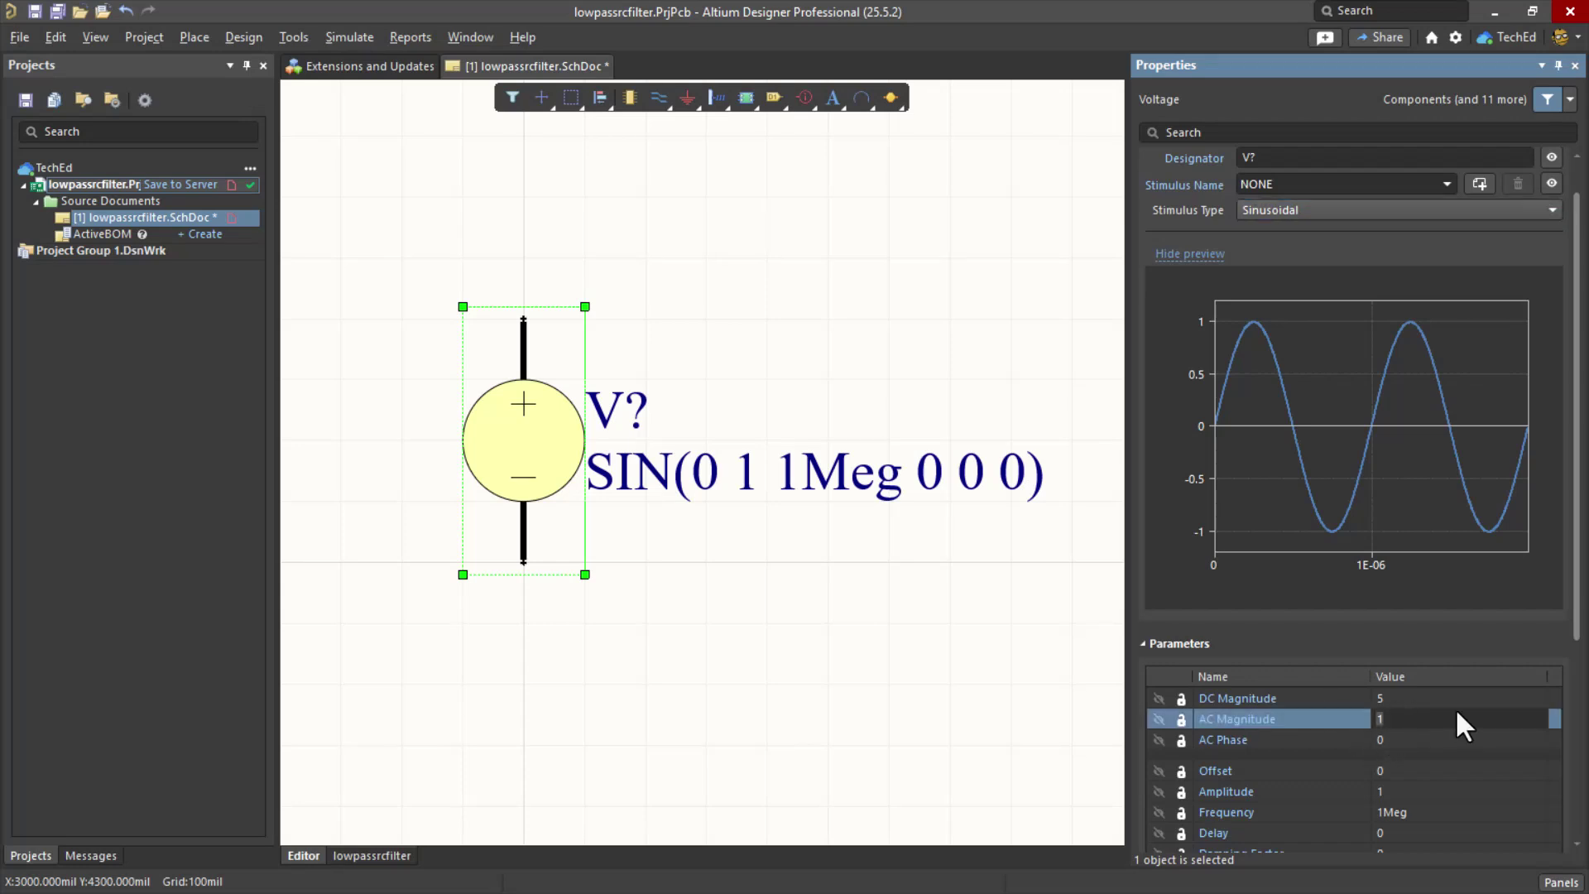
pyautogui.write('10')
pyautogui.press('Return')
pyautogui.click(1448, 699)
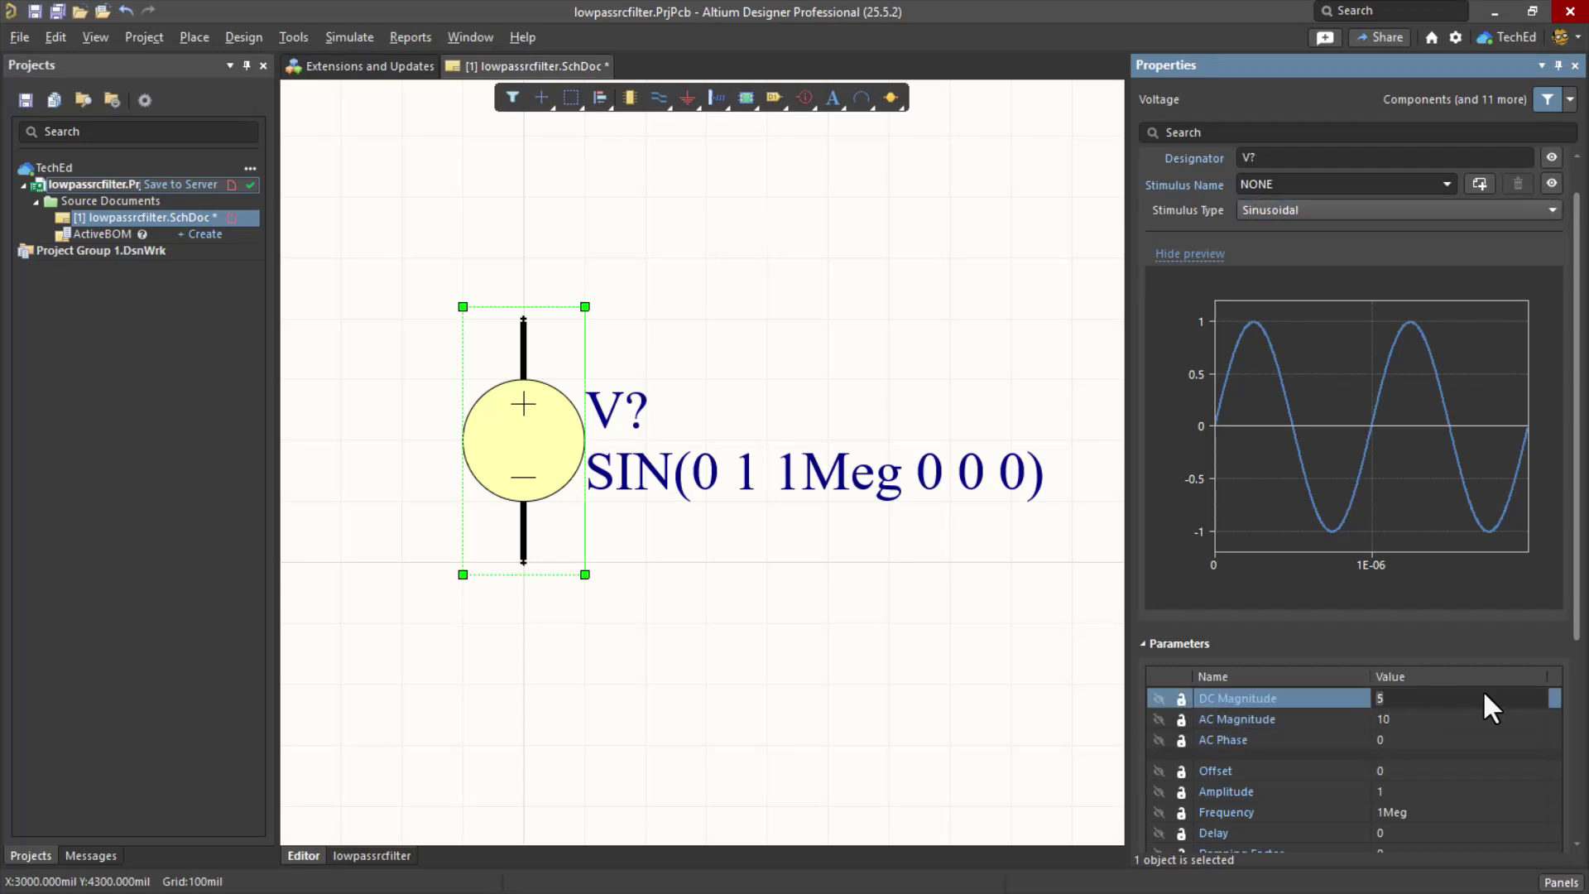
pyautogui.write('0')
pyautogui.press('Return')
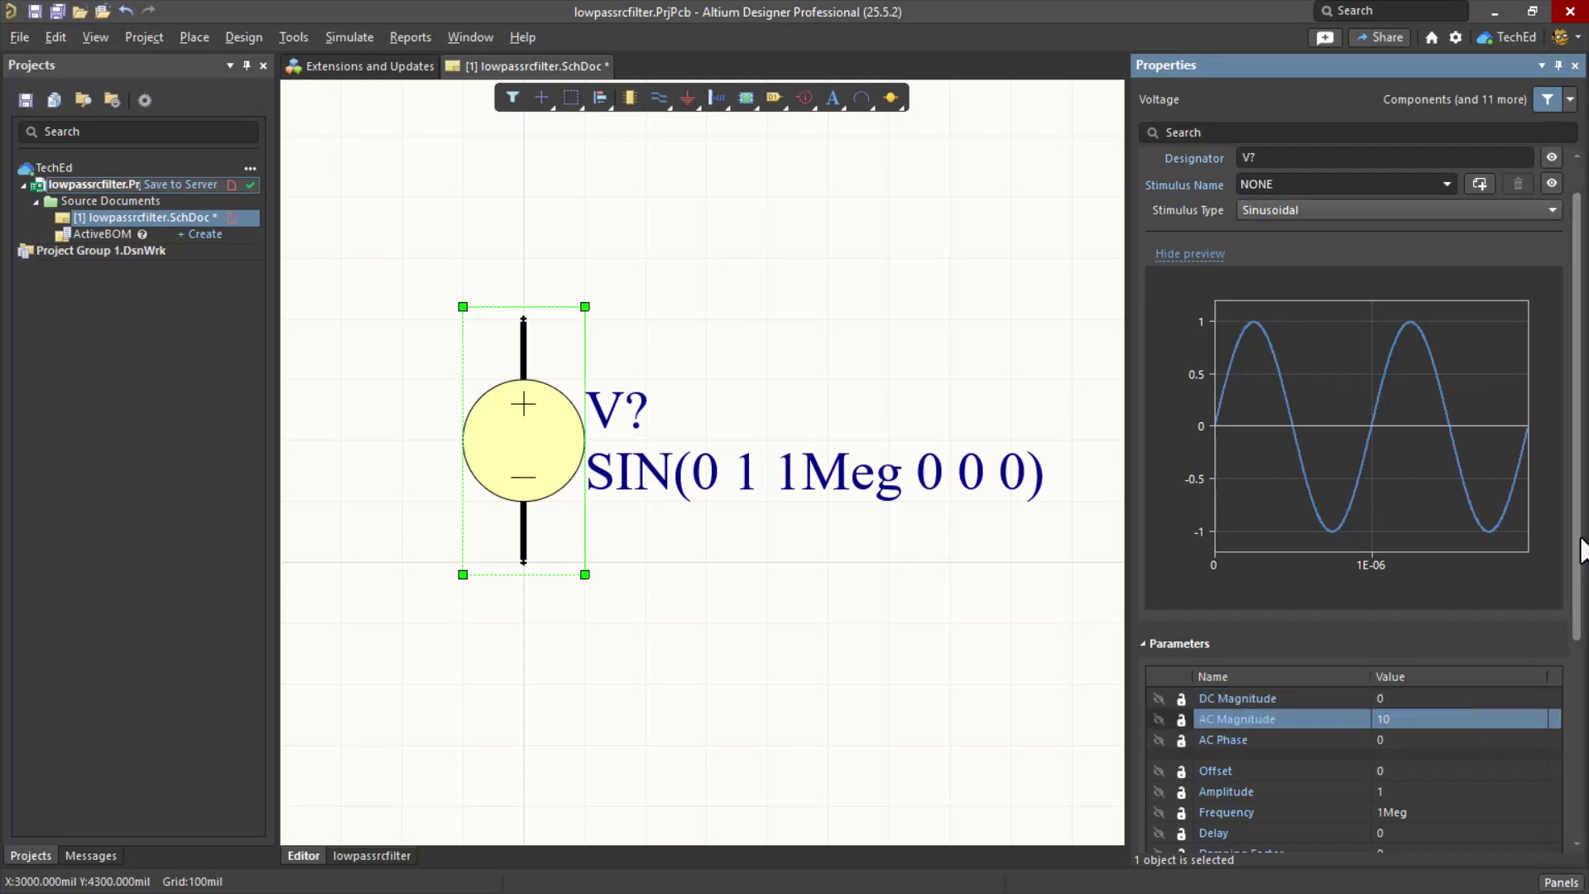
# - Set the sine source frequency to 1k
pyautogui.moveTo(1581, 551); pyautogui.dragTo(1585, 739)
pyautogui.scroll(-1, 1482, 556)
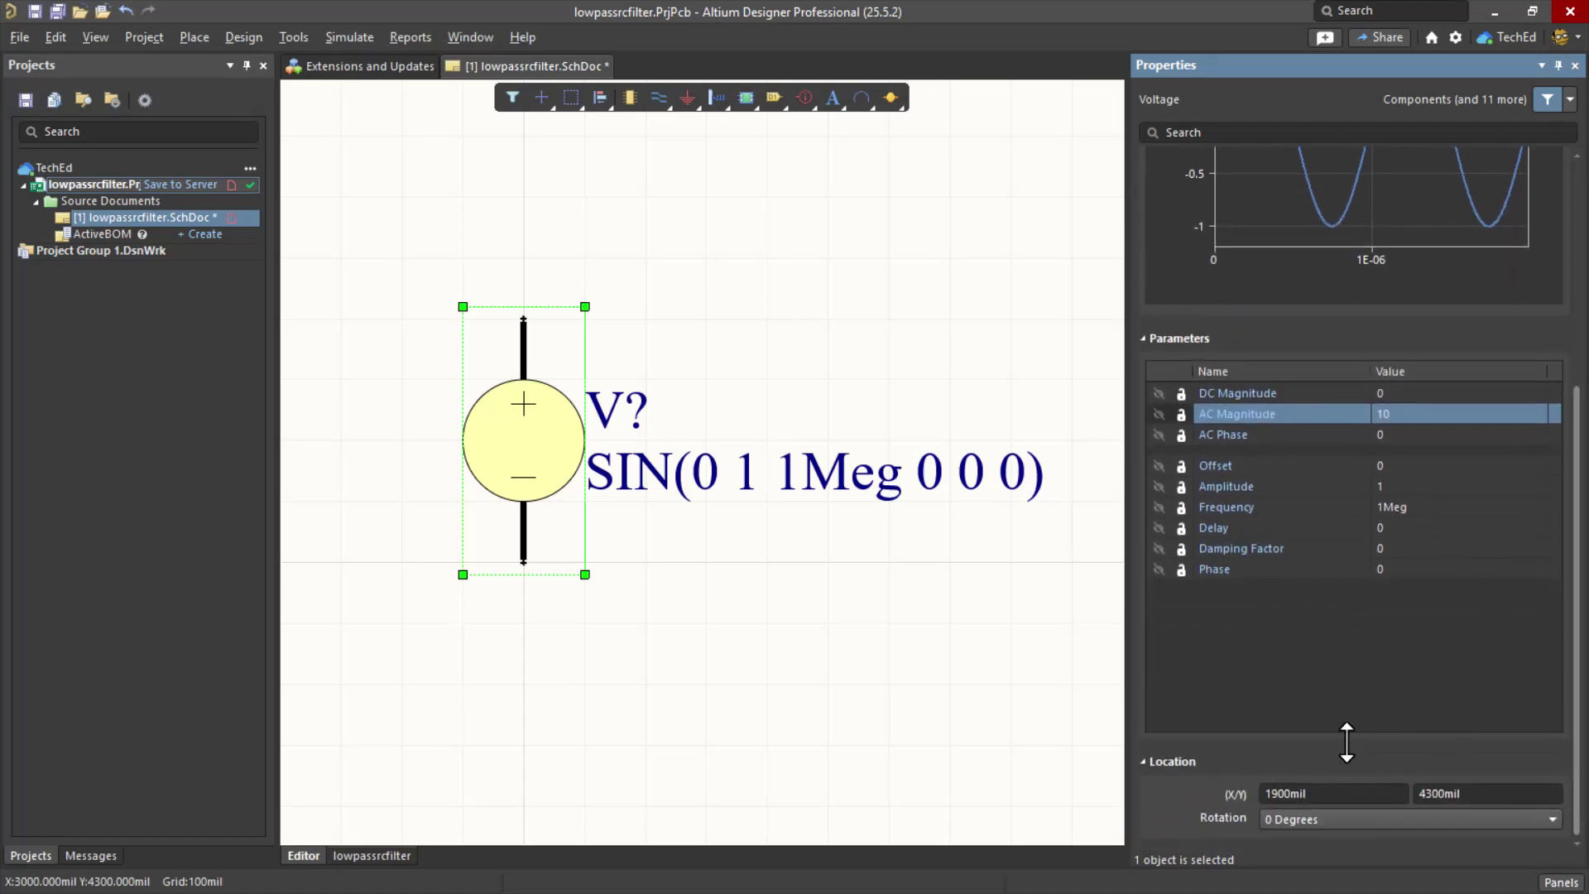
pyautogui.click(1407, 506)
pyautogui.write('1k')
pyautogui.press('Return')
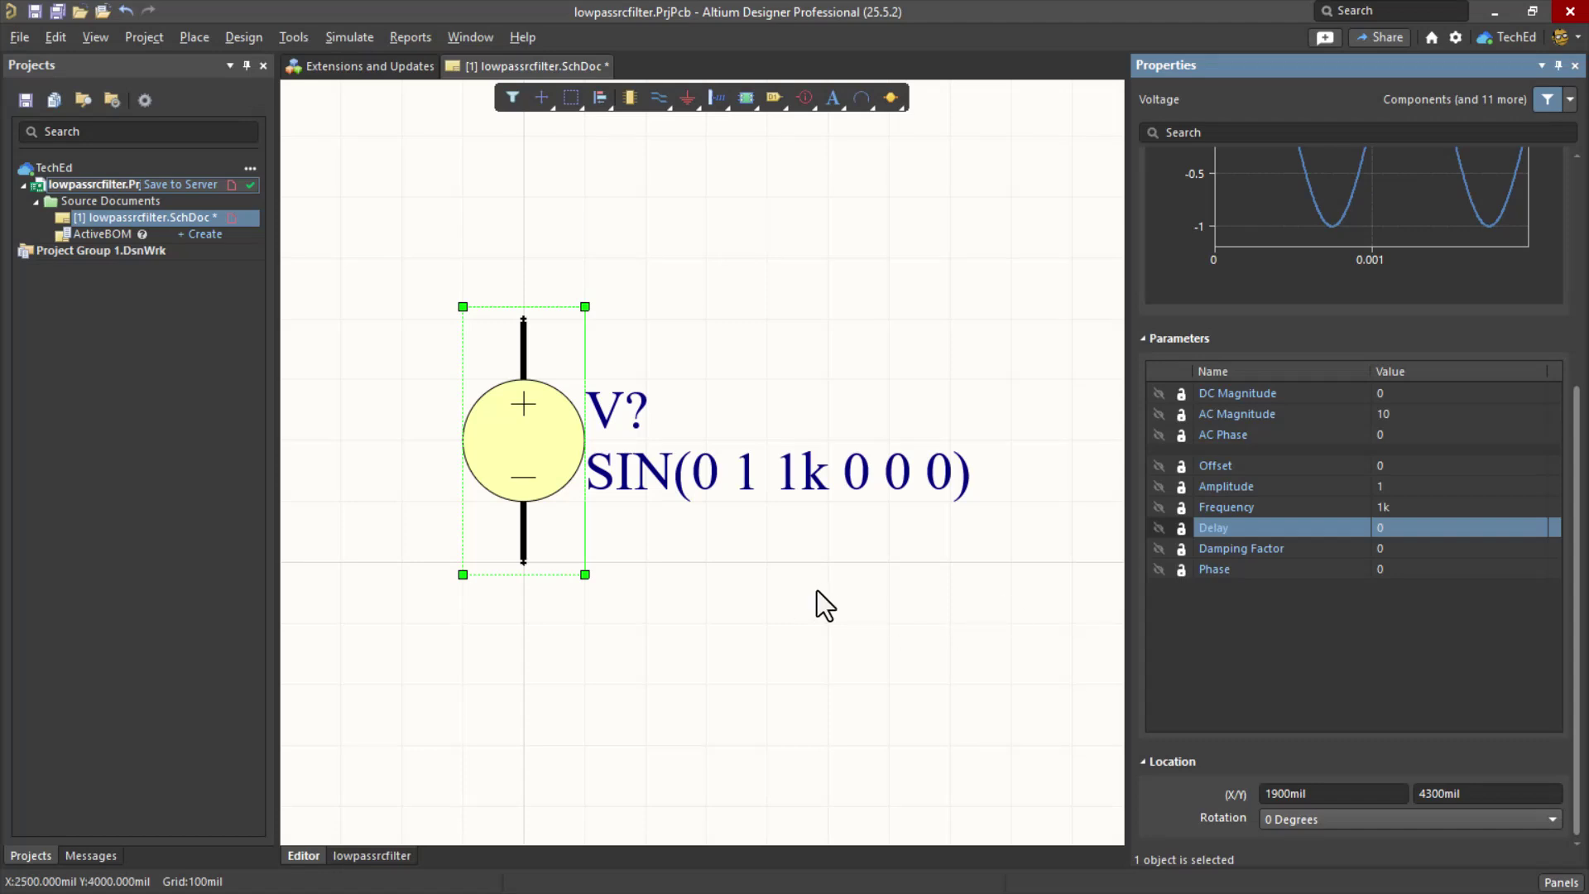
pyautogui.moveTo(921, 618); pyautogui.dragTo(651, 438, button='right')
# - Place a 1K resistor to the right of the voltage source
pyautogui.keyDown('ctrl'); pyautogui.scroll(-3, 684, 578); pyautogui.keyUp('ctrl')
pyautogui.click(659, 163)
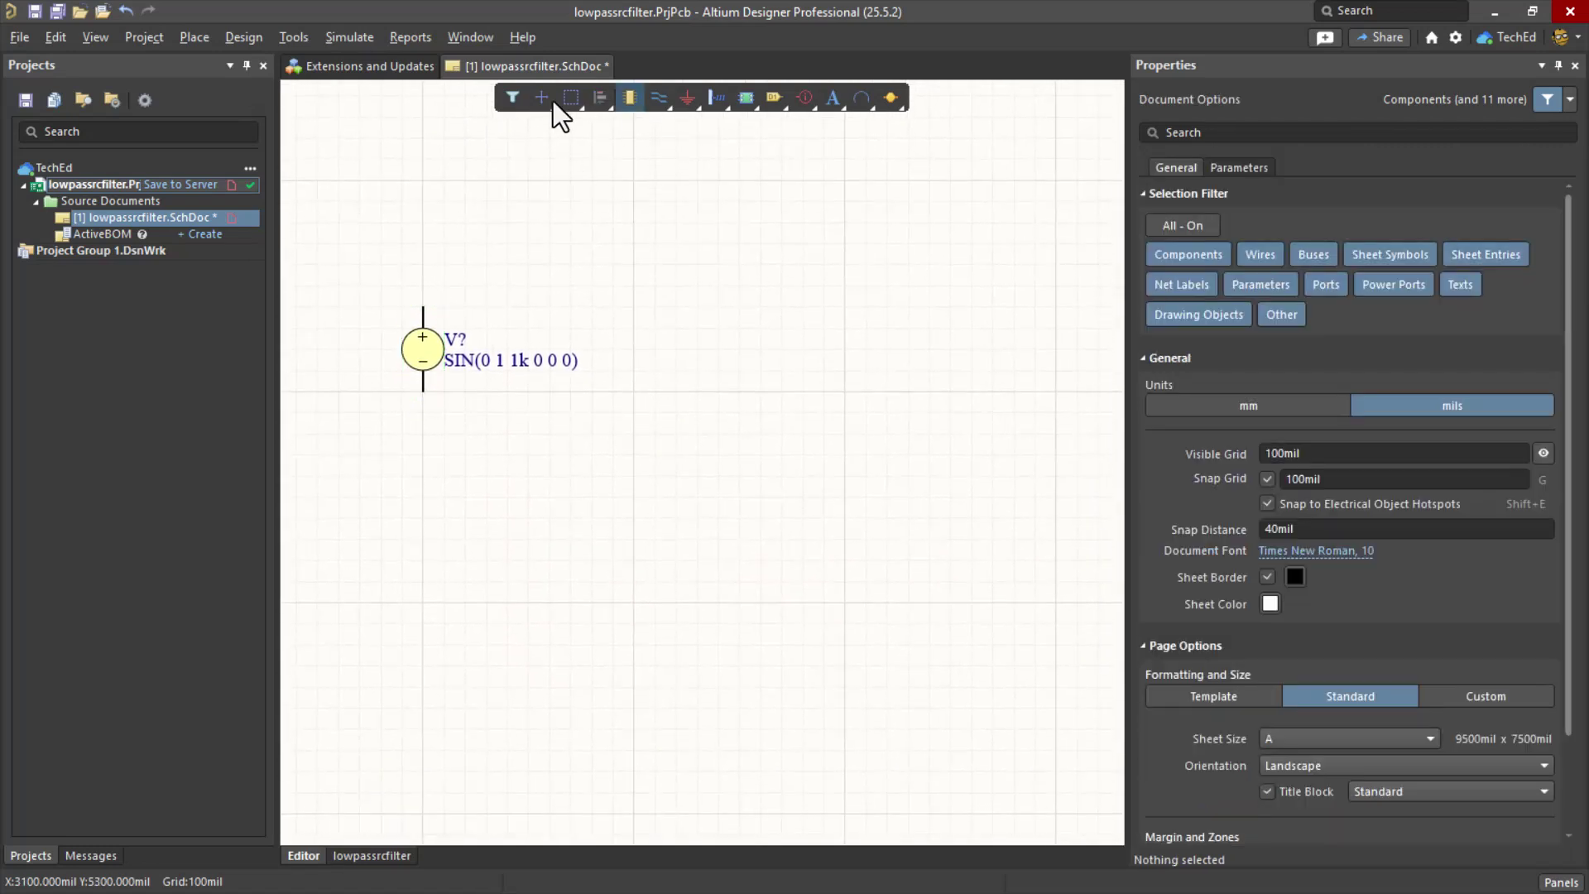
pyautogui.click(196, 34)
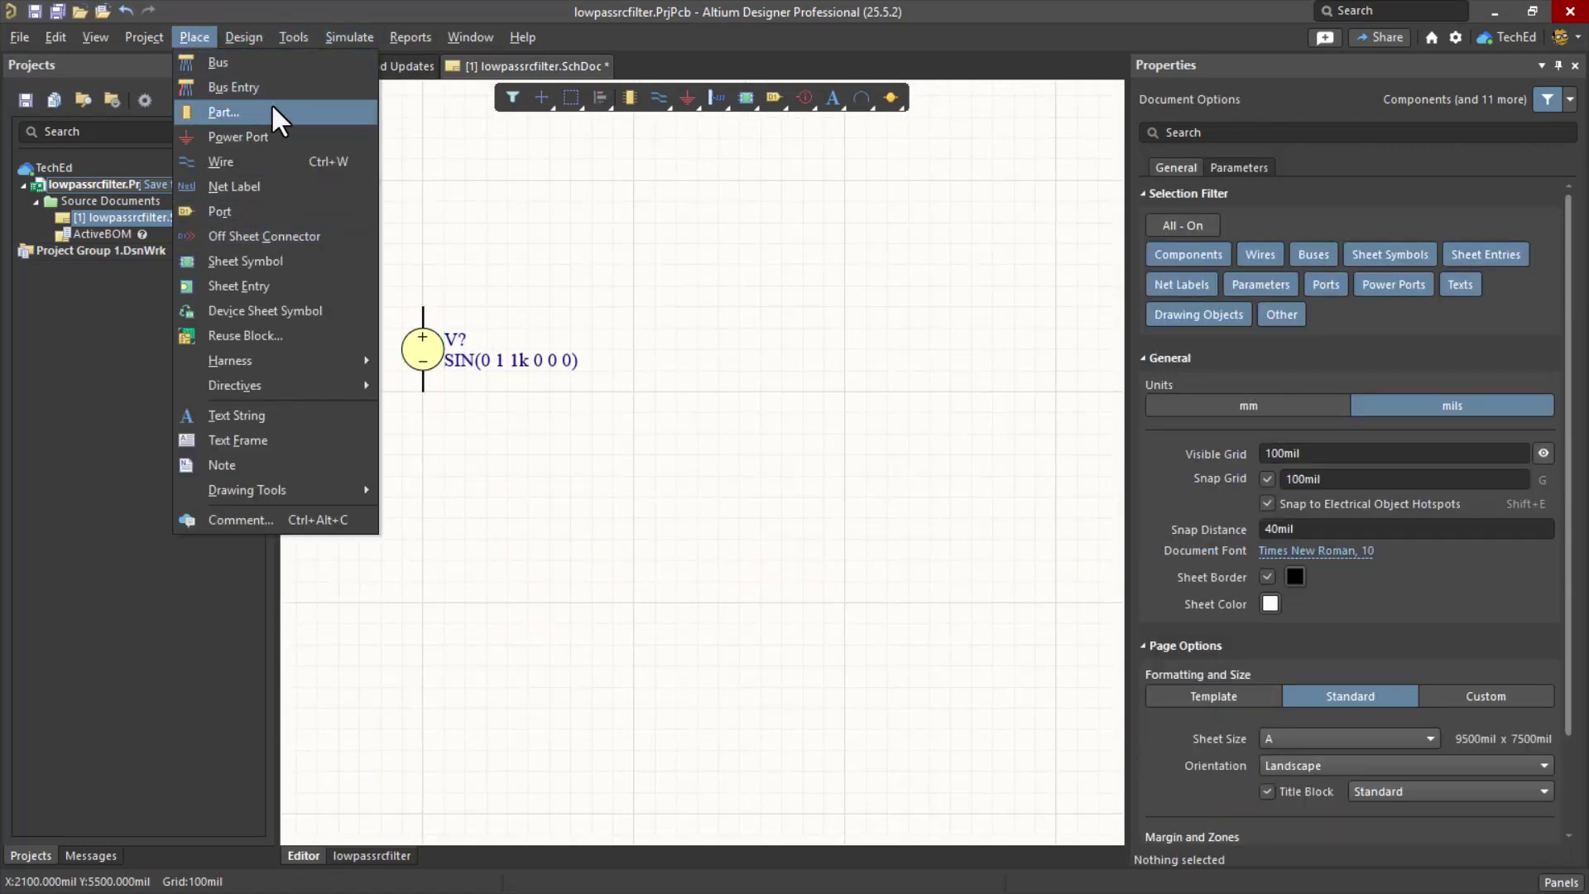
pyautogui.moveTo(345, 36)
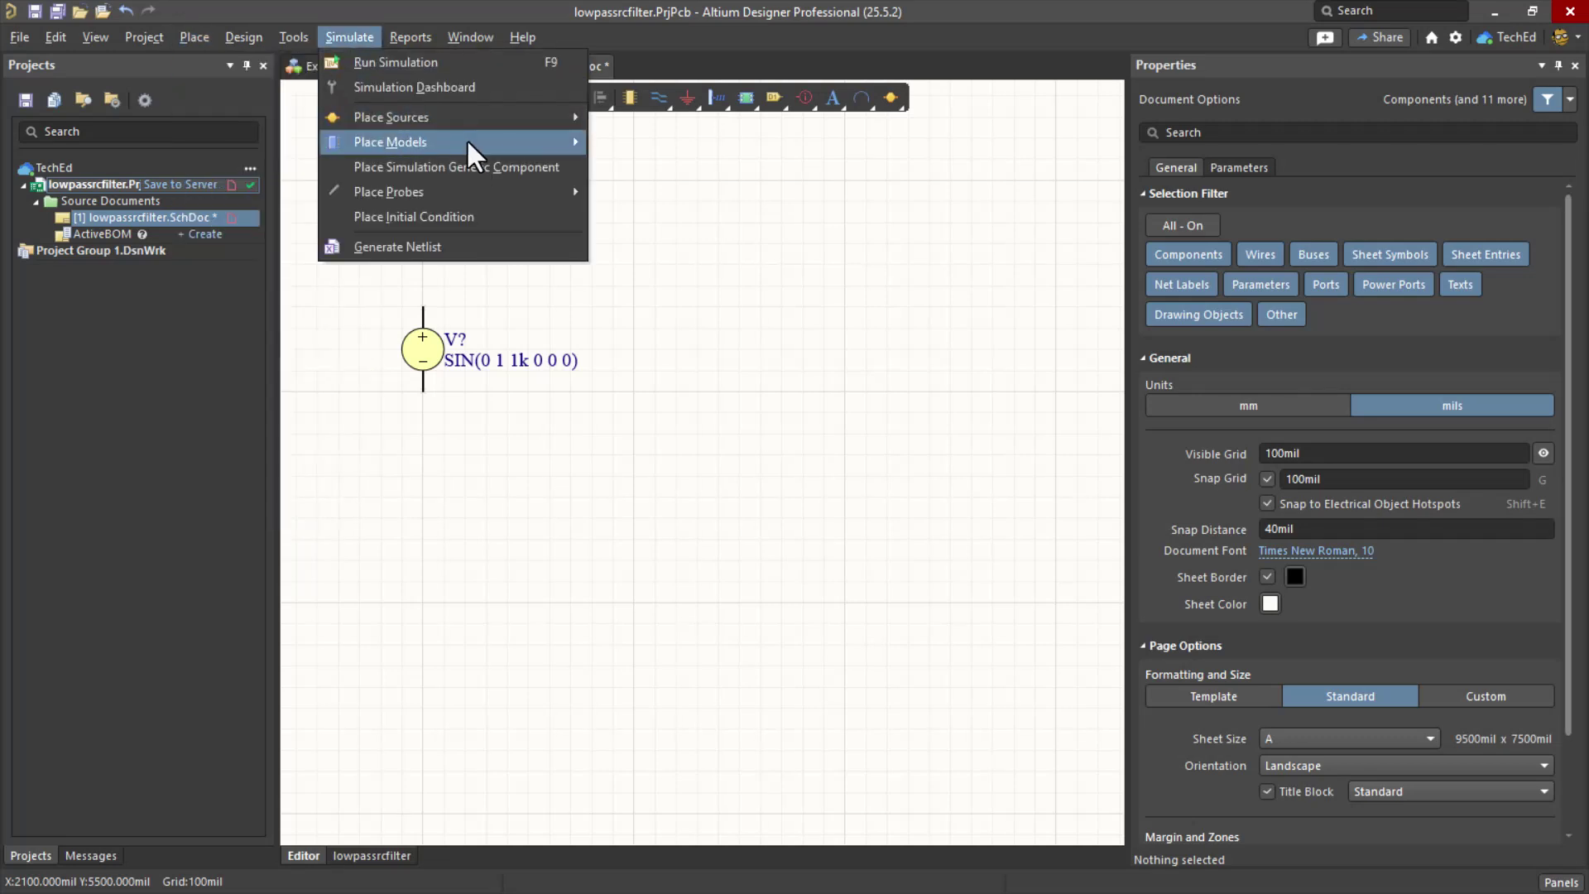
pyautogui.moveTo(465, 142)
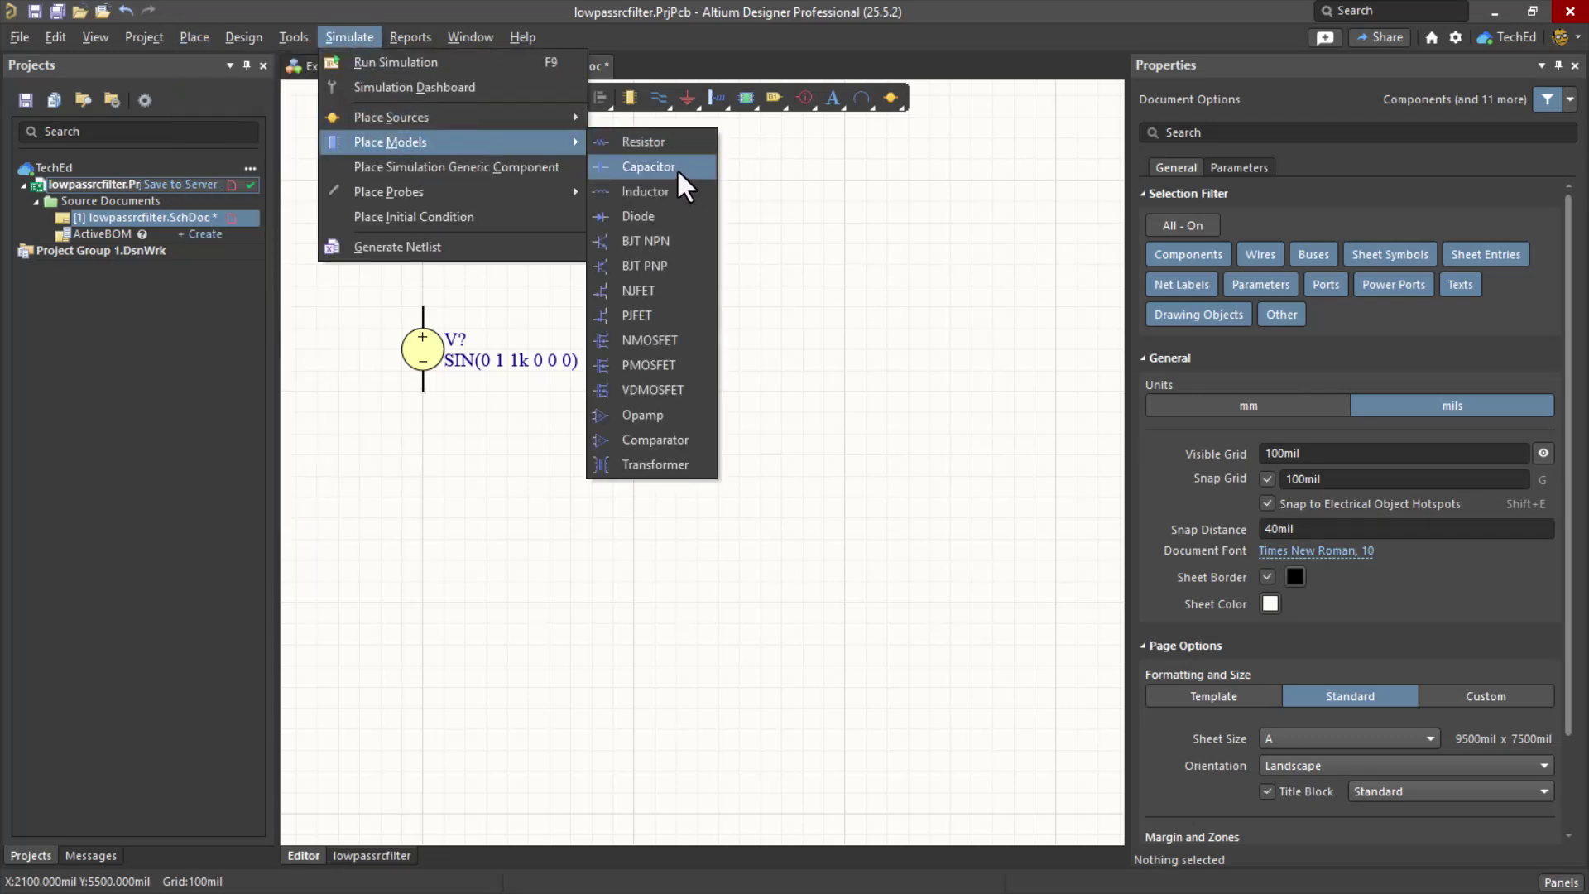
pyautogui.click(667, 143)
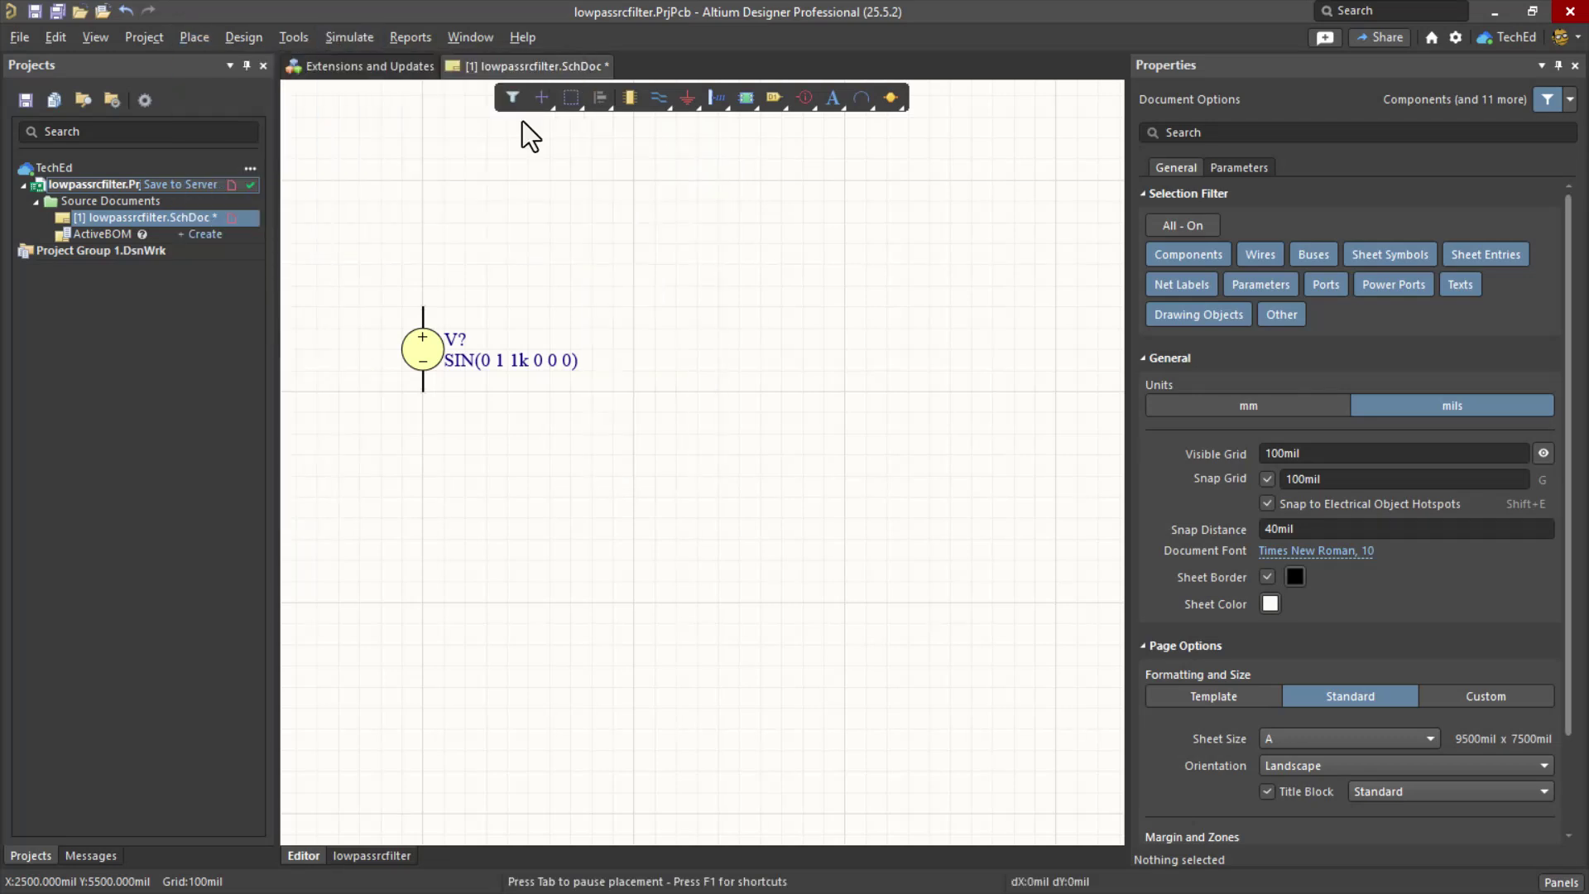
pyautogui.click(639, 311)
pyautogui.press('Escape')
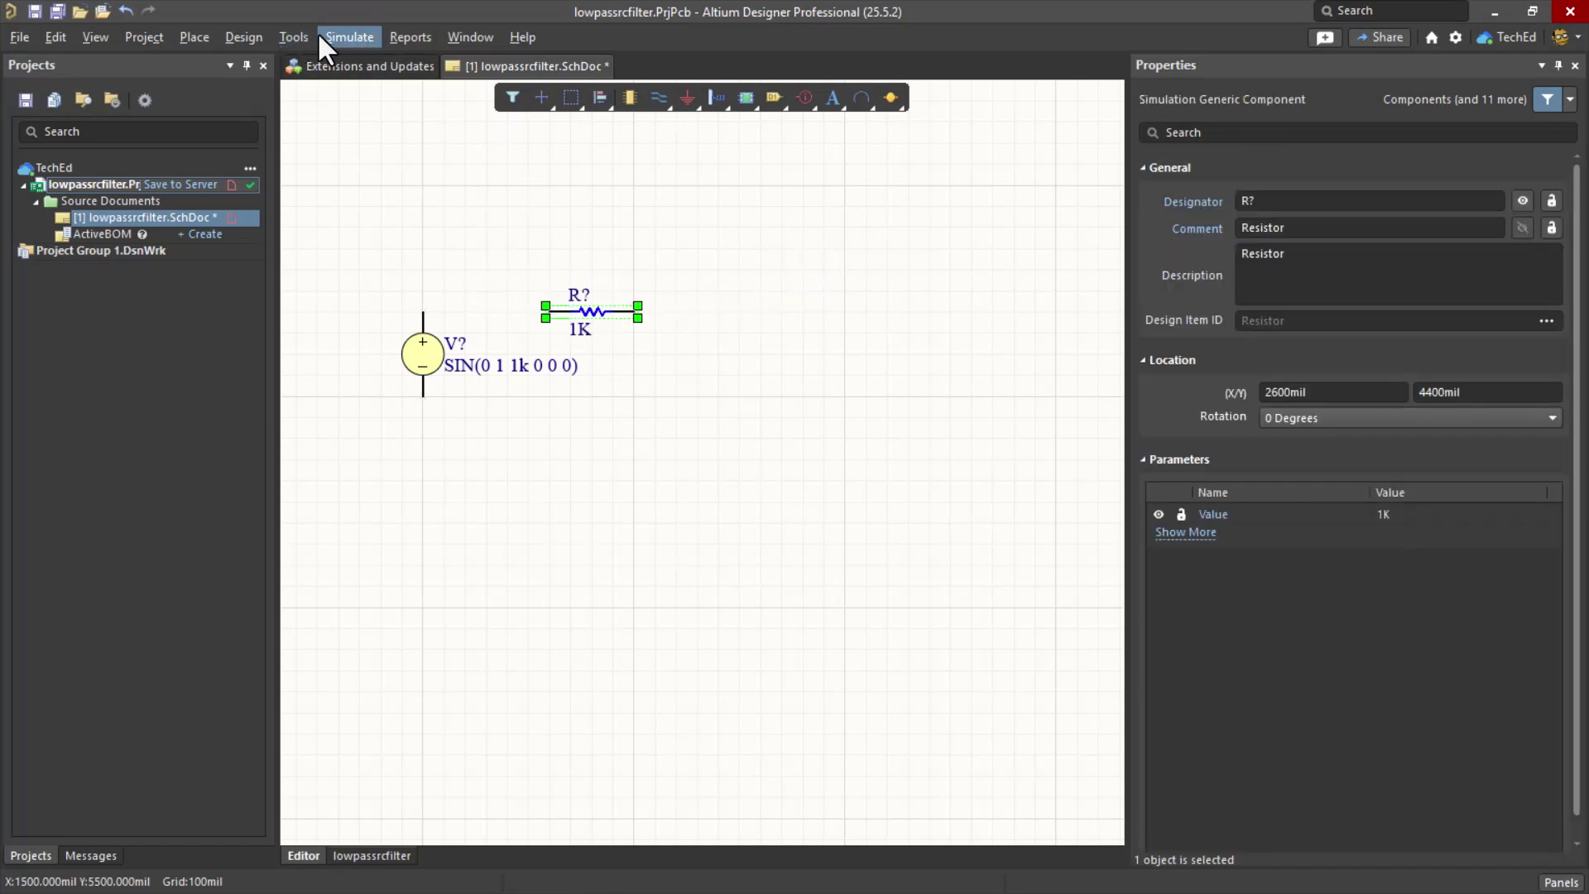
# - Place a vertical 1p capacitor to the right of the resistor
pyautogui.click(349, 36)
pyautogui.moveTo(463, 142)
pyautogui.click(662, 168)
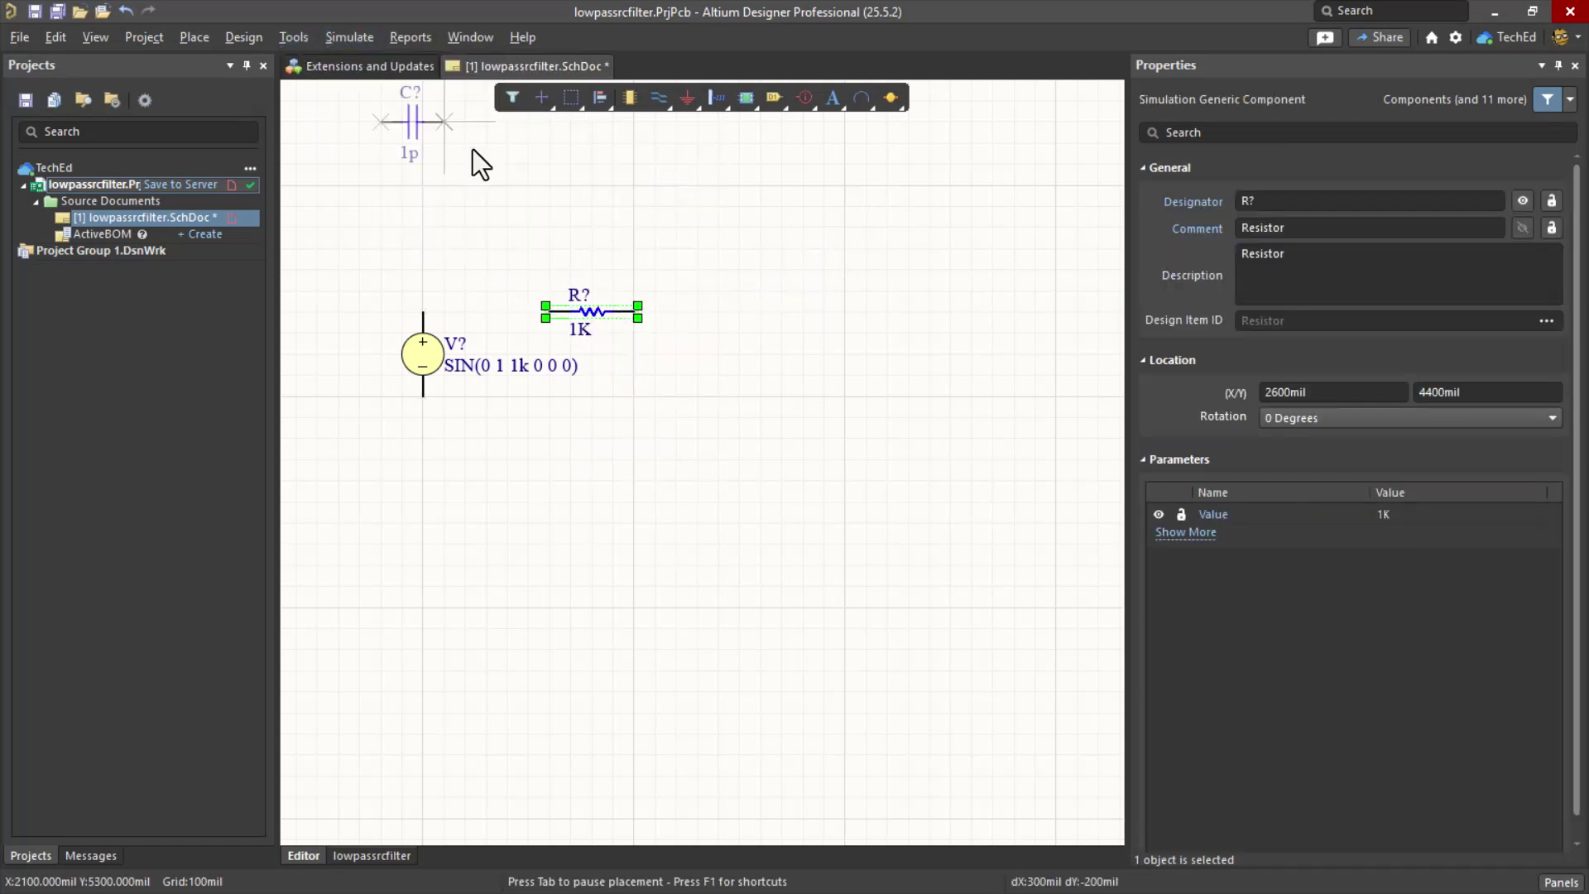
pyautogui.press('space')
pyautogui.click(755, 352)
pyautogui.press('Escape')
pyautogui.click(559, 393)
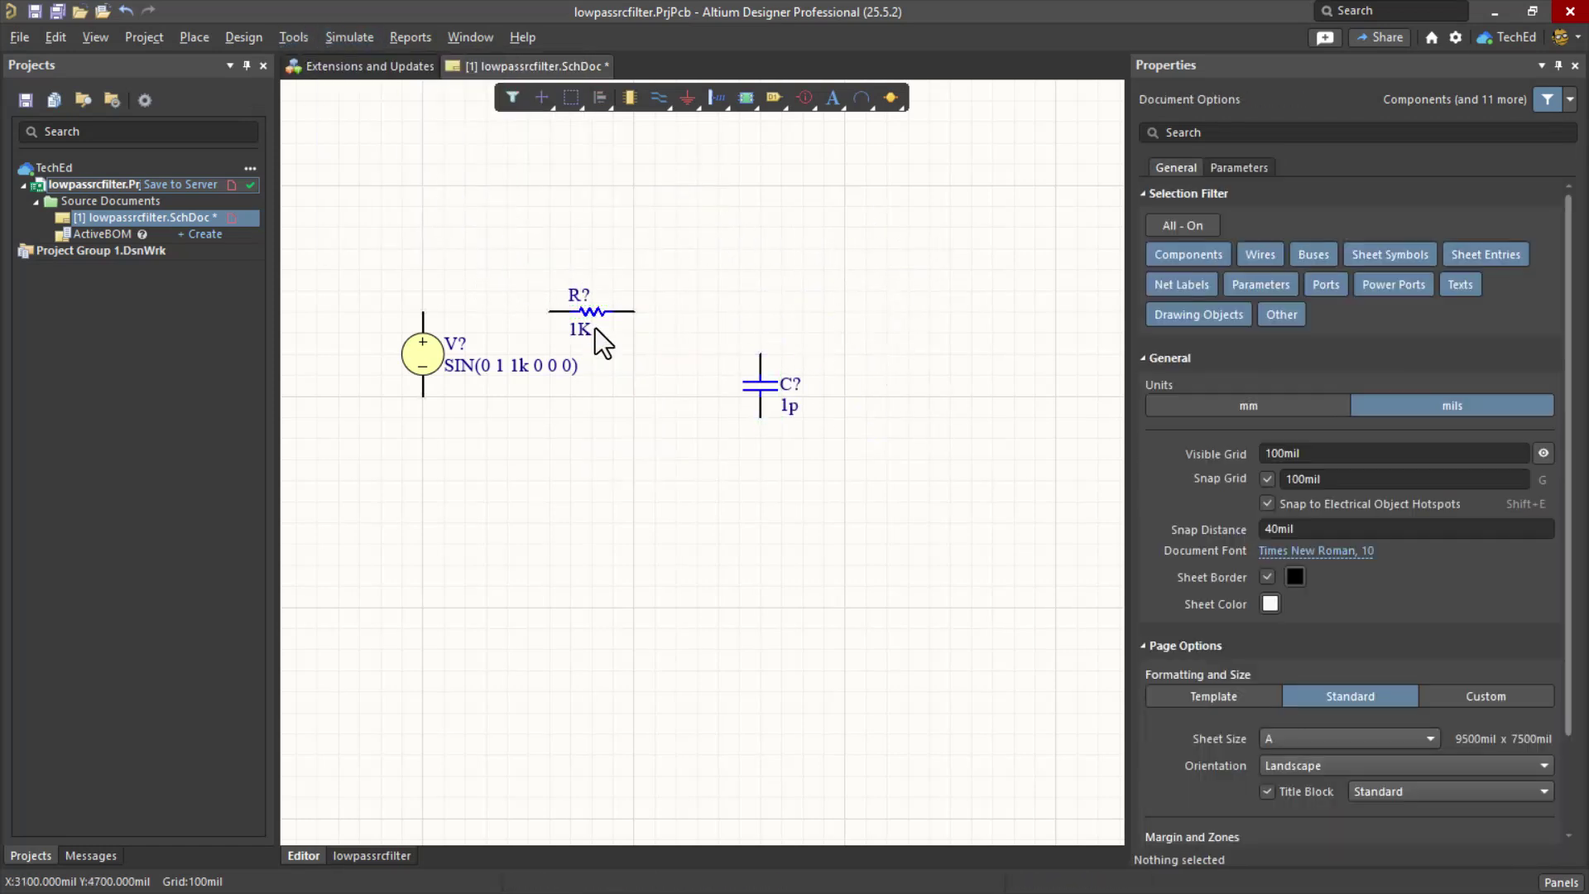
# - Place a GND symbol below the circuit and move the voltage source slightly lower
pyautogui.click(689, 101)
pyautogui.press('Escape')
pyautogui.click(329, 41)
pyautogui.moveTo(498, 144)
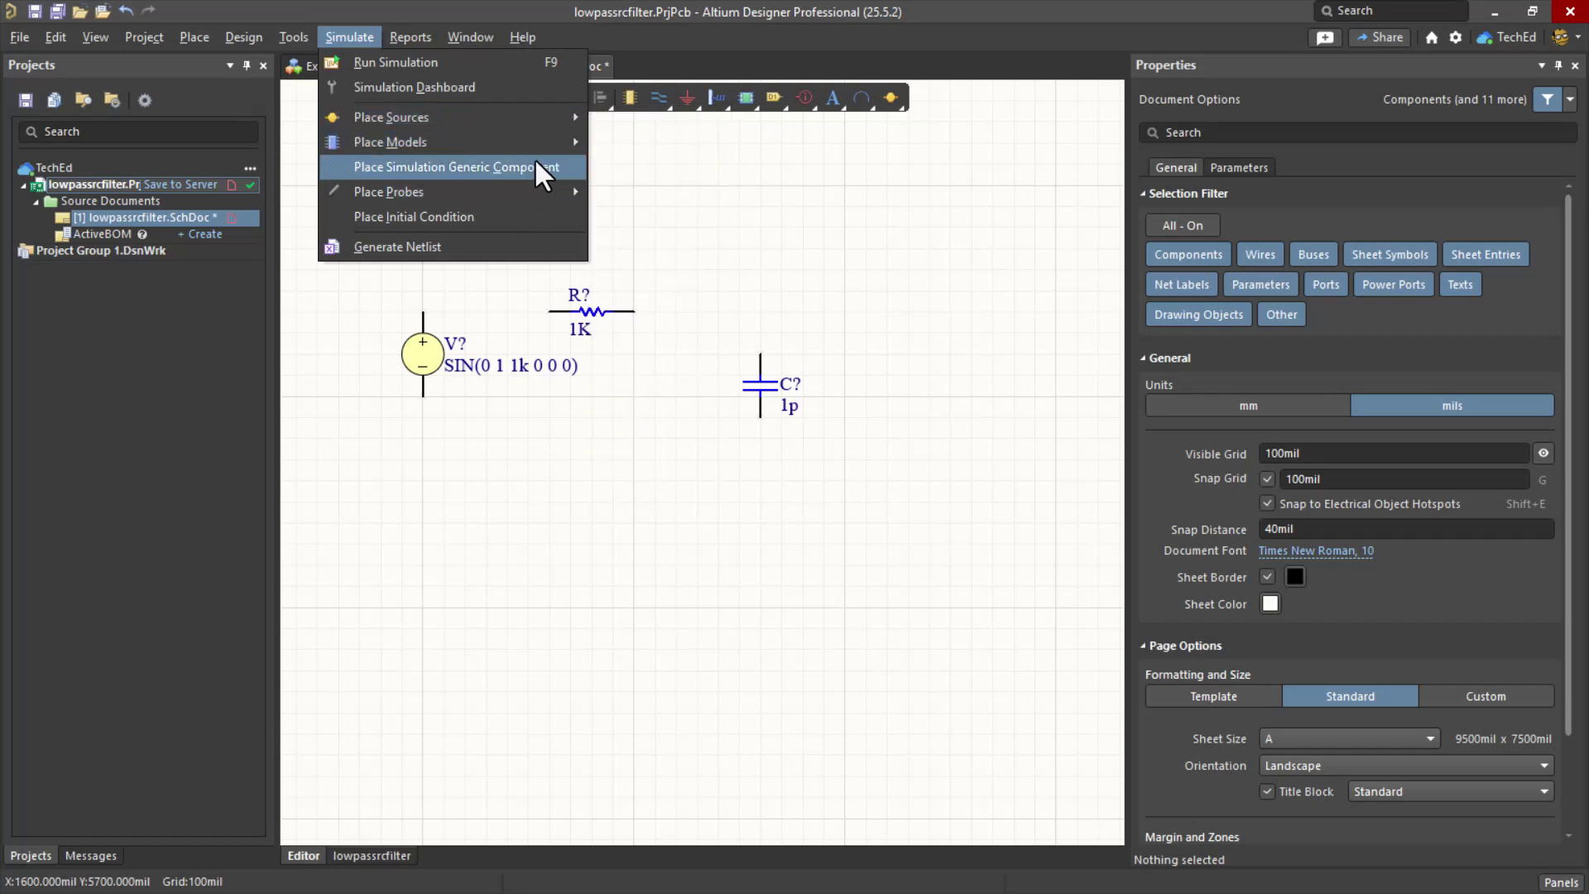
pyautogui.click(535, 157)
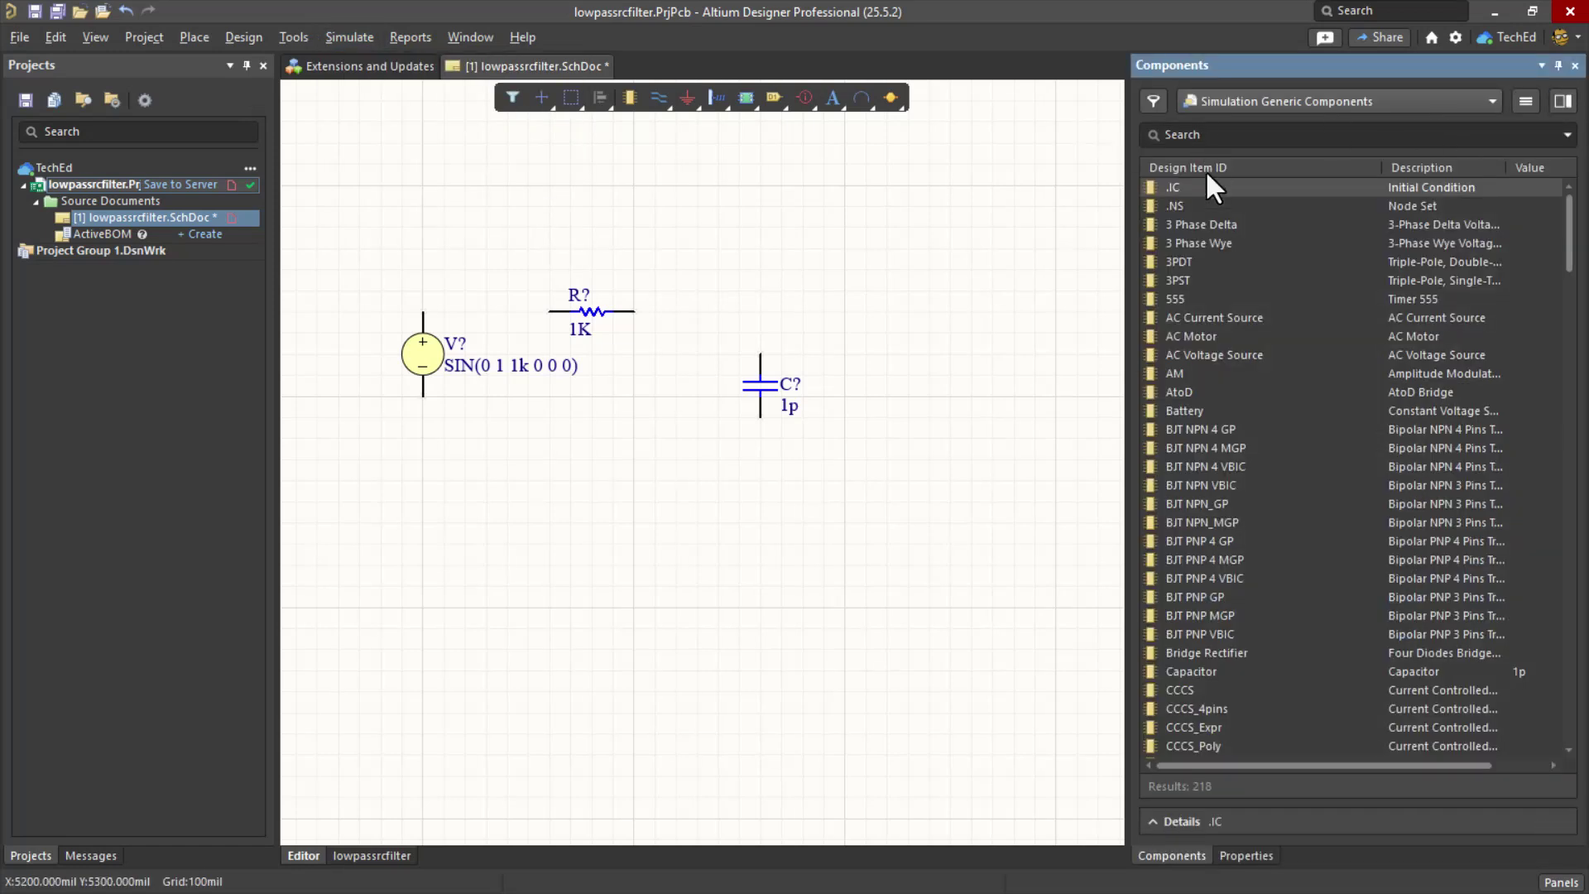
pyautogui.click(690, 99)
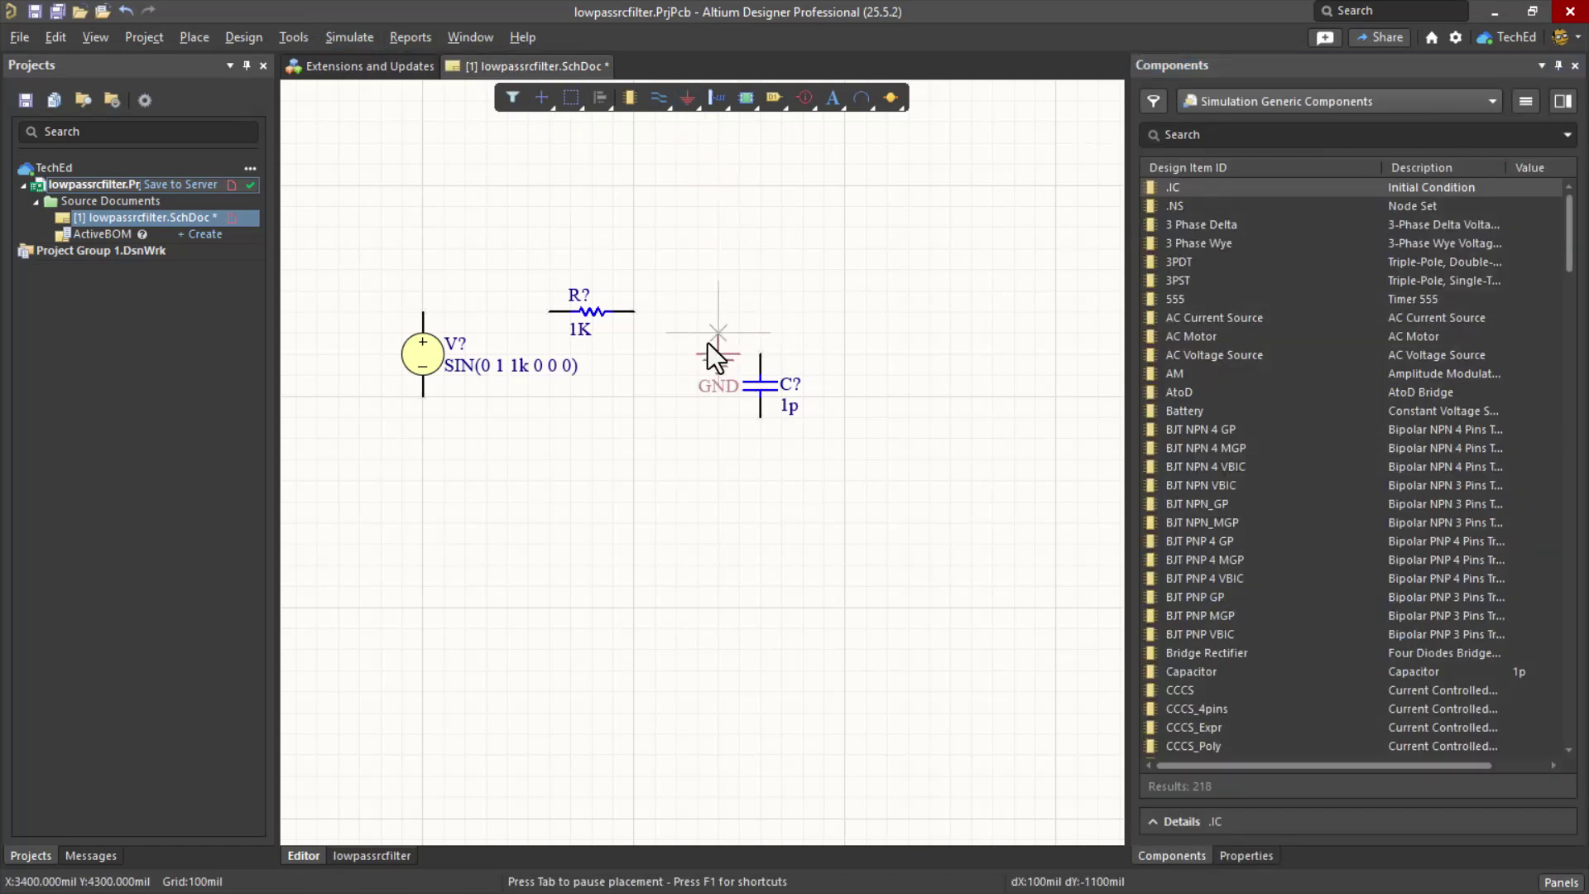
pyautogui.click(620, 514)
pyautogui.press('Escape')
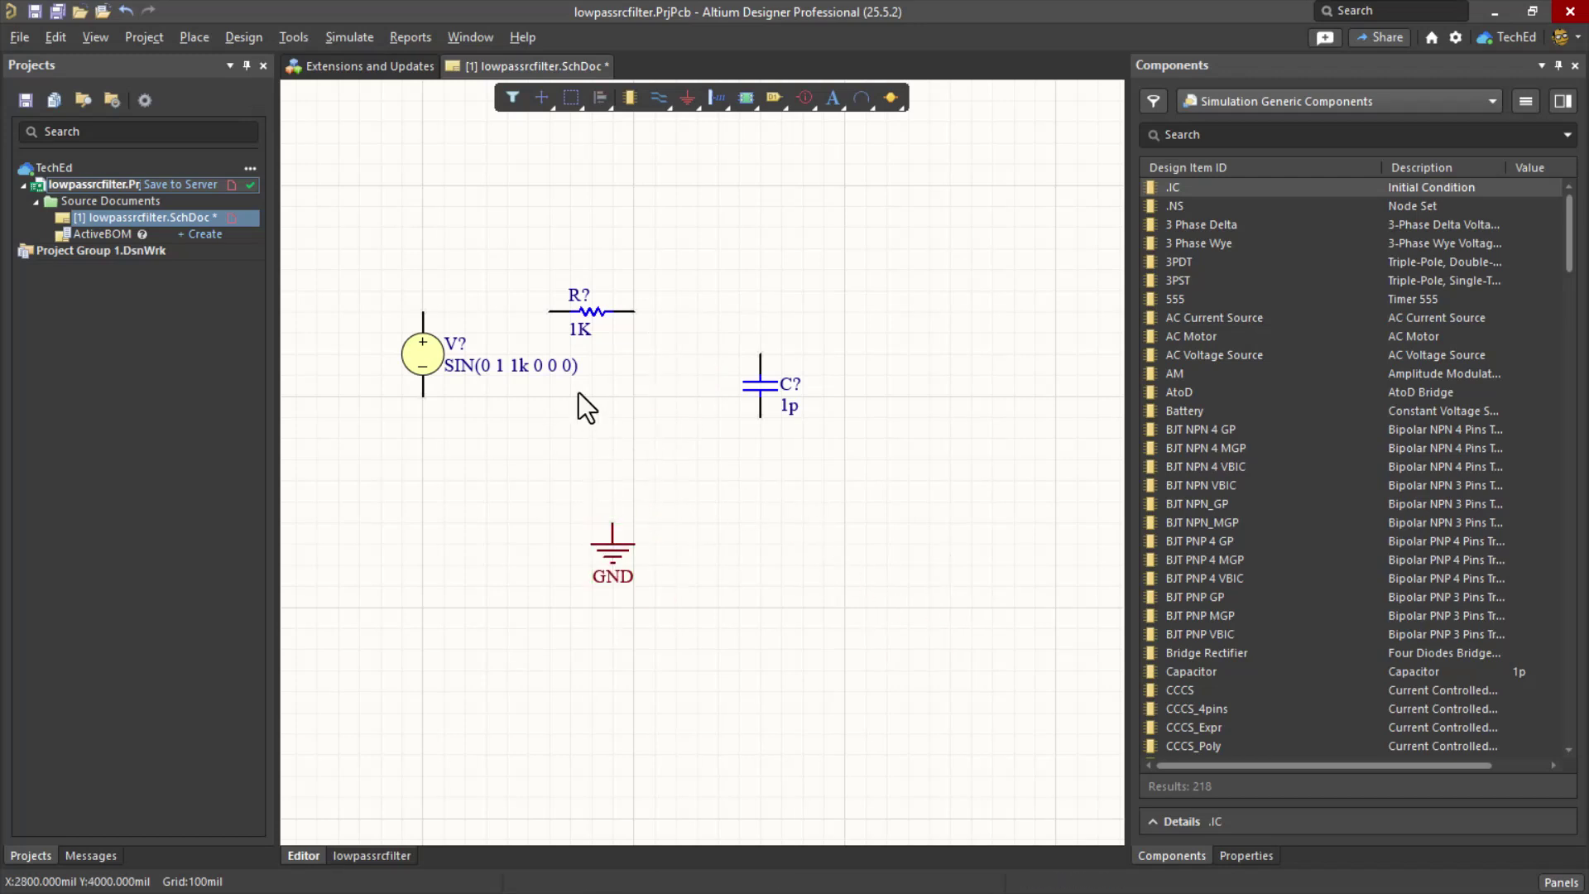
pyautogui.moveTo(435, 351); pyautogui.dragTo(434, 392)
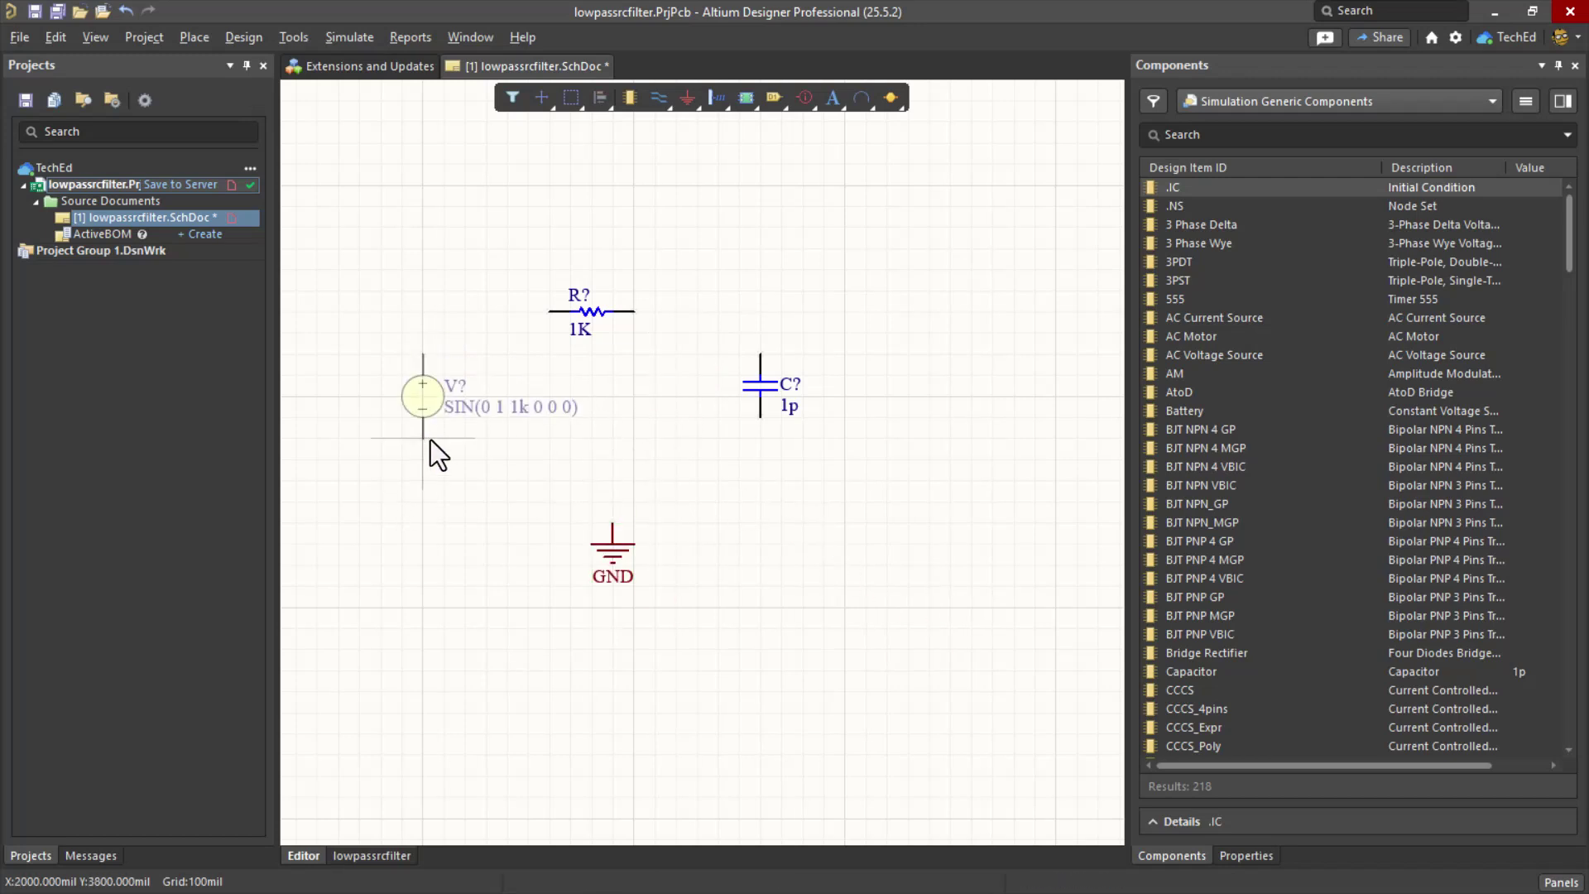
# - Draw wires from source to resistor, resistor to capacitor, and capacitor back to the source
pyautogui.click(661, 101)
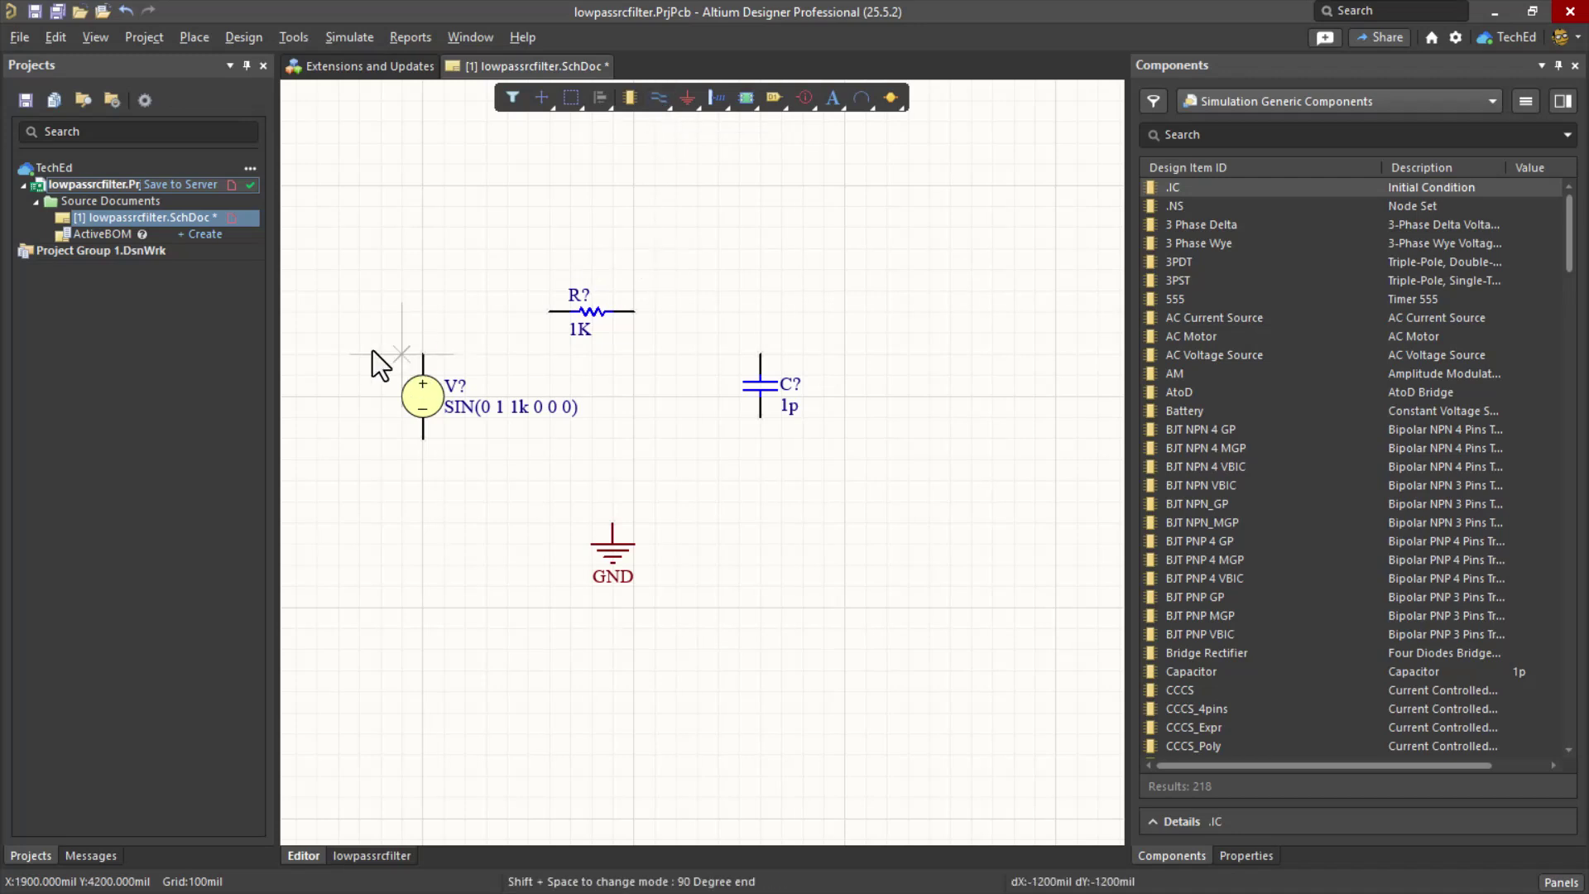
pyautogui.keyDown('ctrl'); pyautogui.scroll(3, 428, 354); pyautogui.keyUp('ctrl')
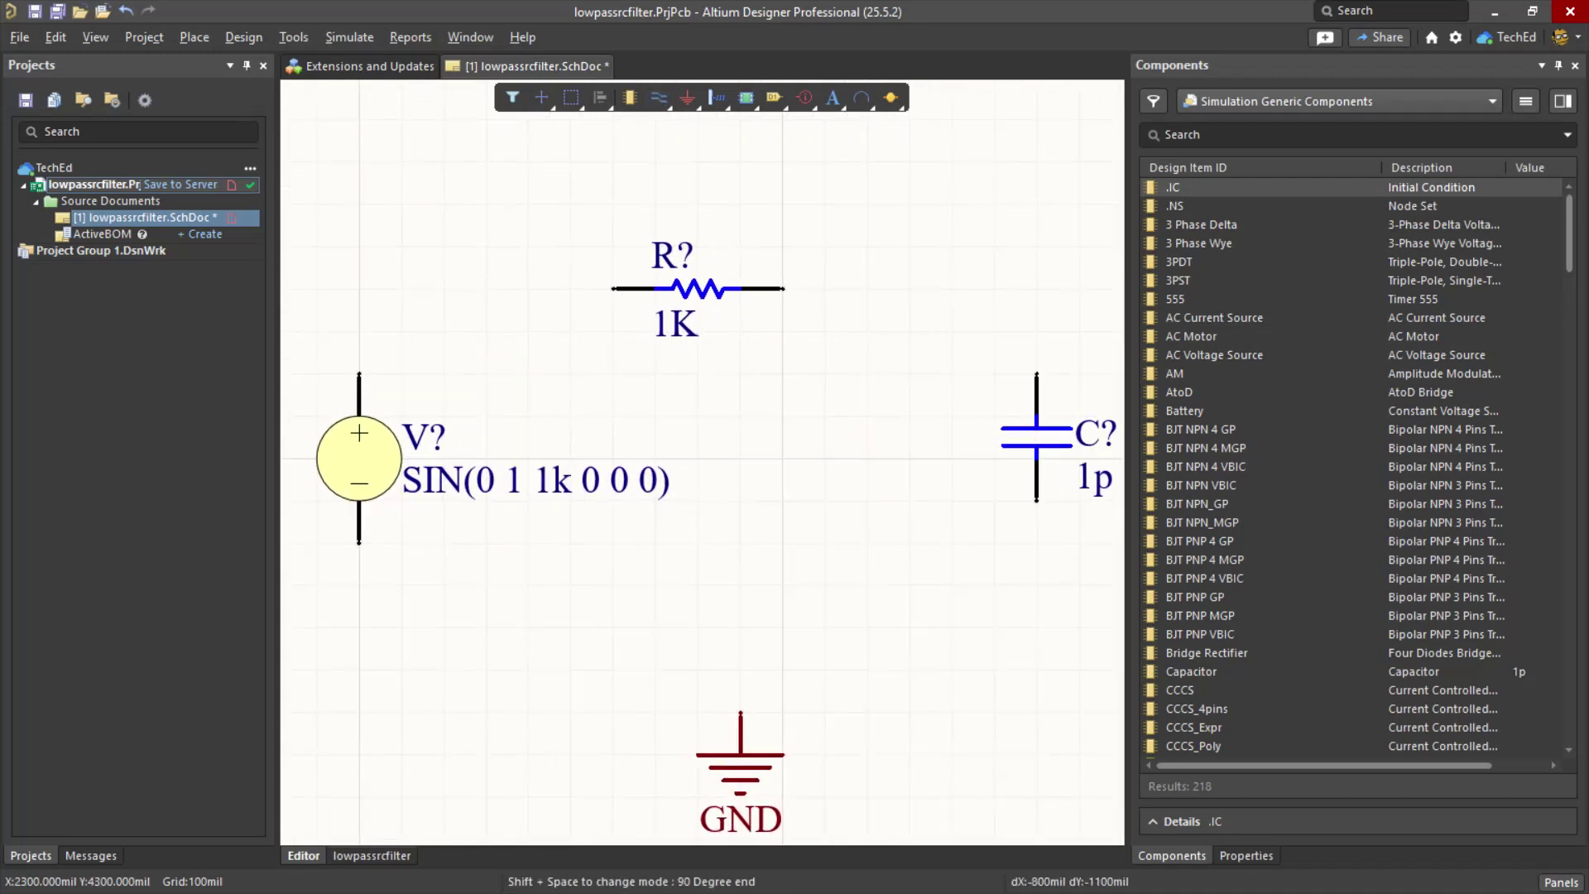
pyautogui.click(362, 369)
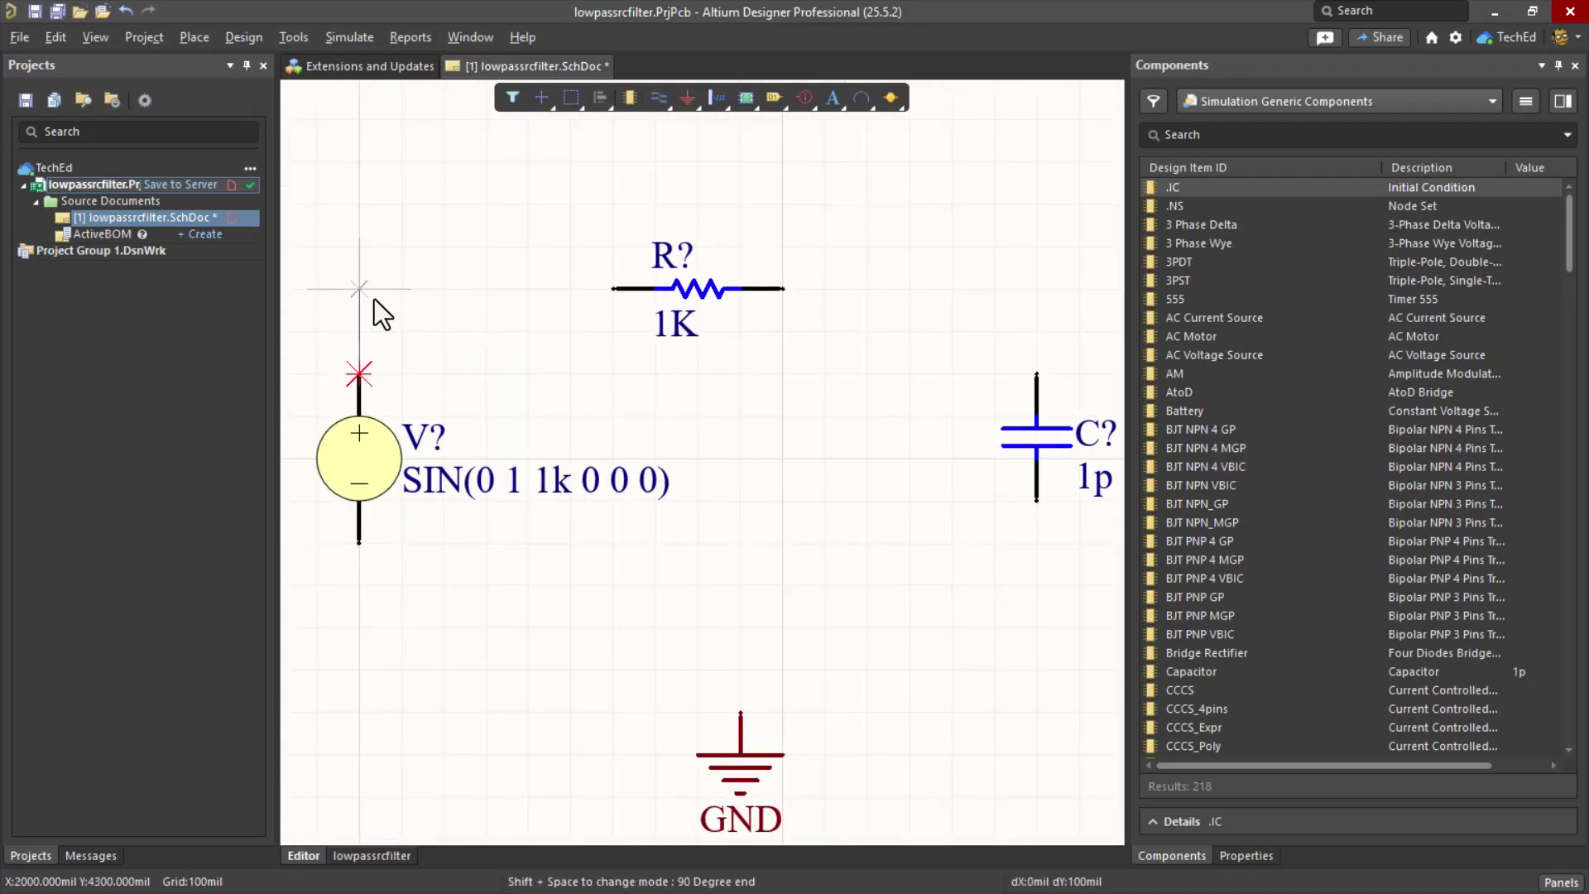
pyautogui.click(621, 295)
pyautogui.click(782, 289)
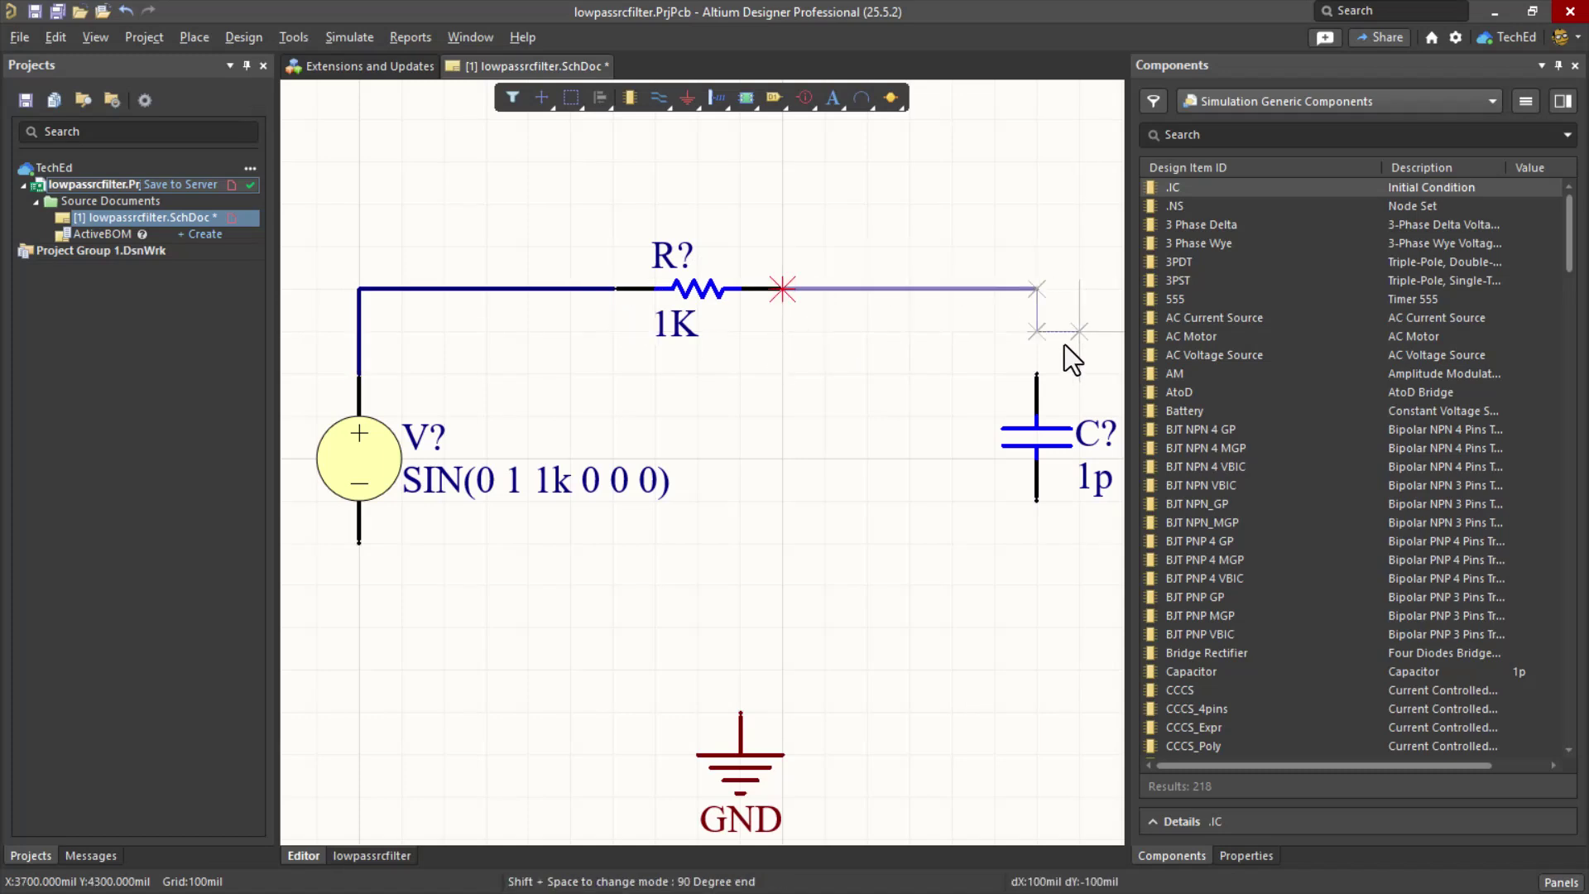
pyautogui.click(1036, 374)
pyautogui.click(1039, 500)
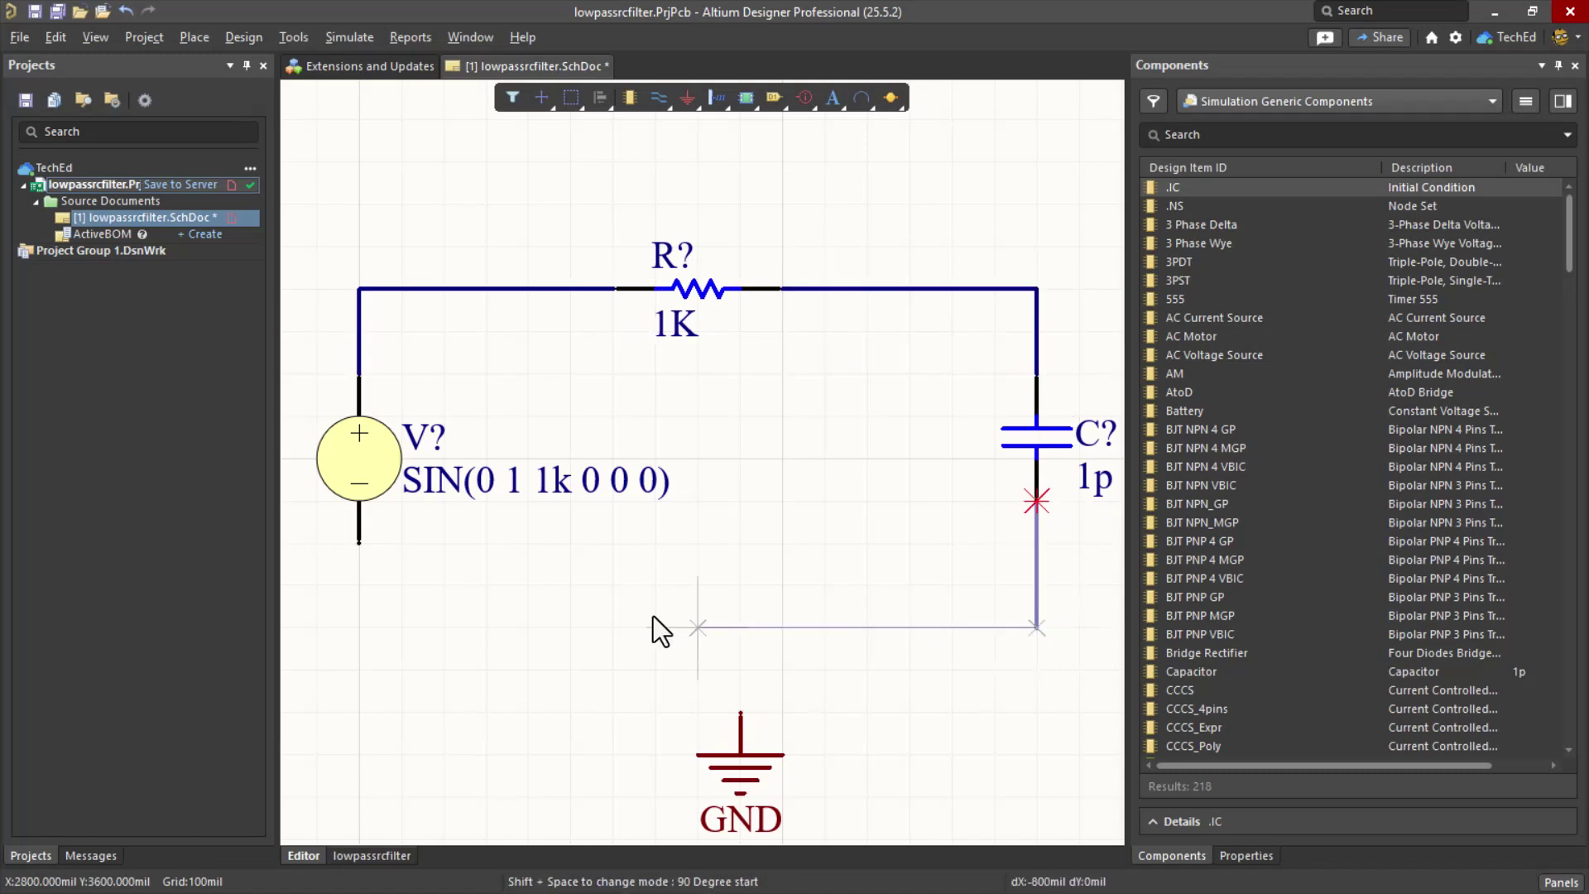
pyautogui.click(359, 543)
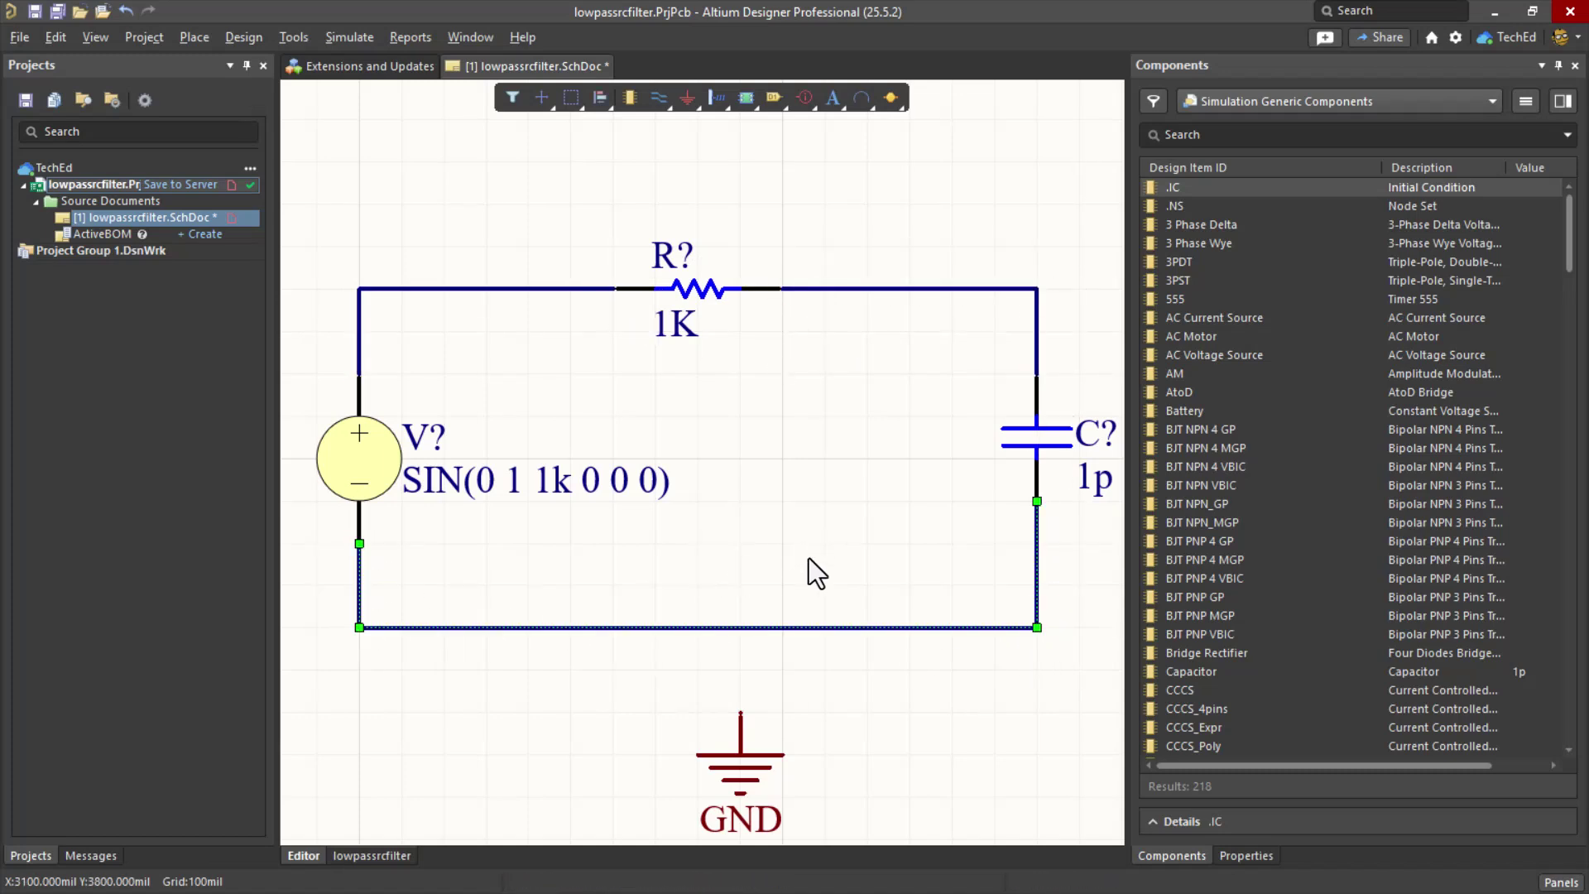
# - Run a wire from the ground symbol up to the bottom wire
pyautogui.click(740, 712)
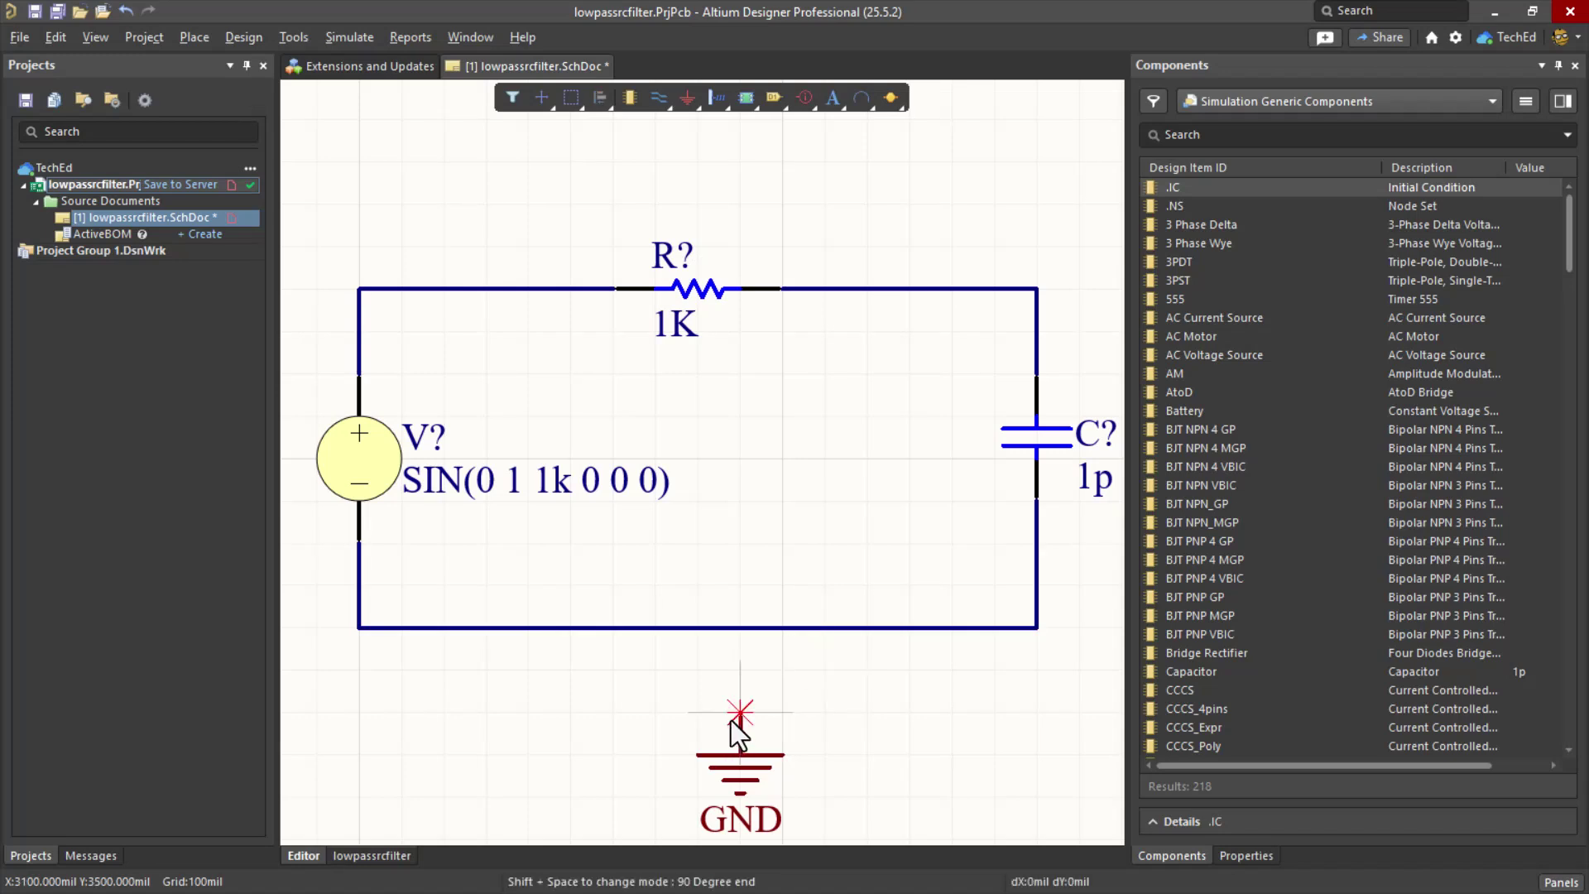
pyautogui.click(739, 628)
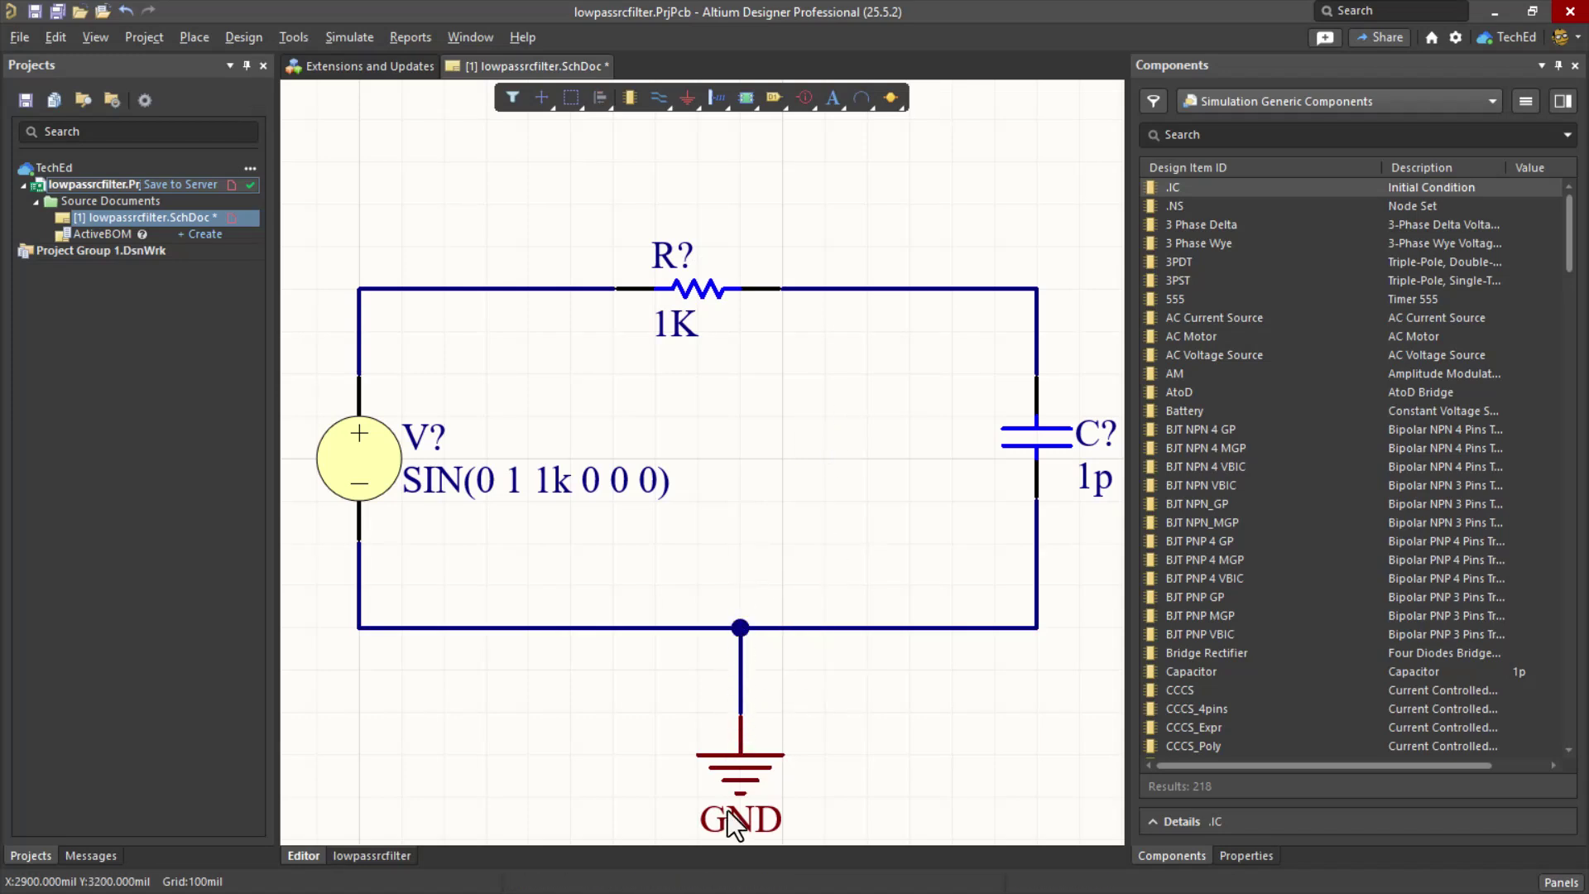
pyautogui.keyDown('ctrl'); pyautogui.scroll(-3, 787, 464); pyautogui.keyUp('ctrl')
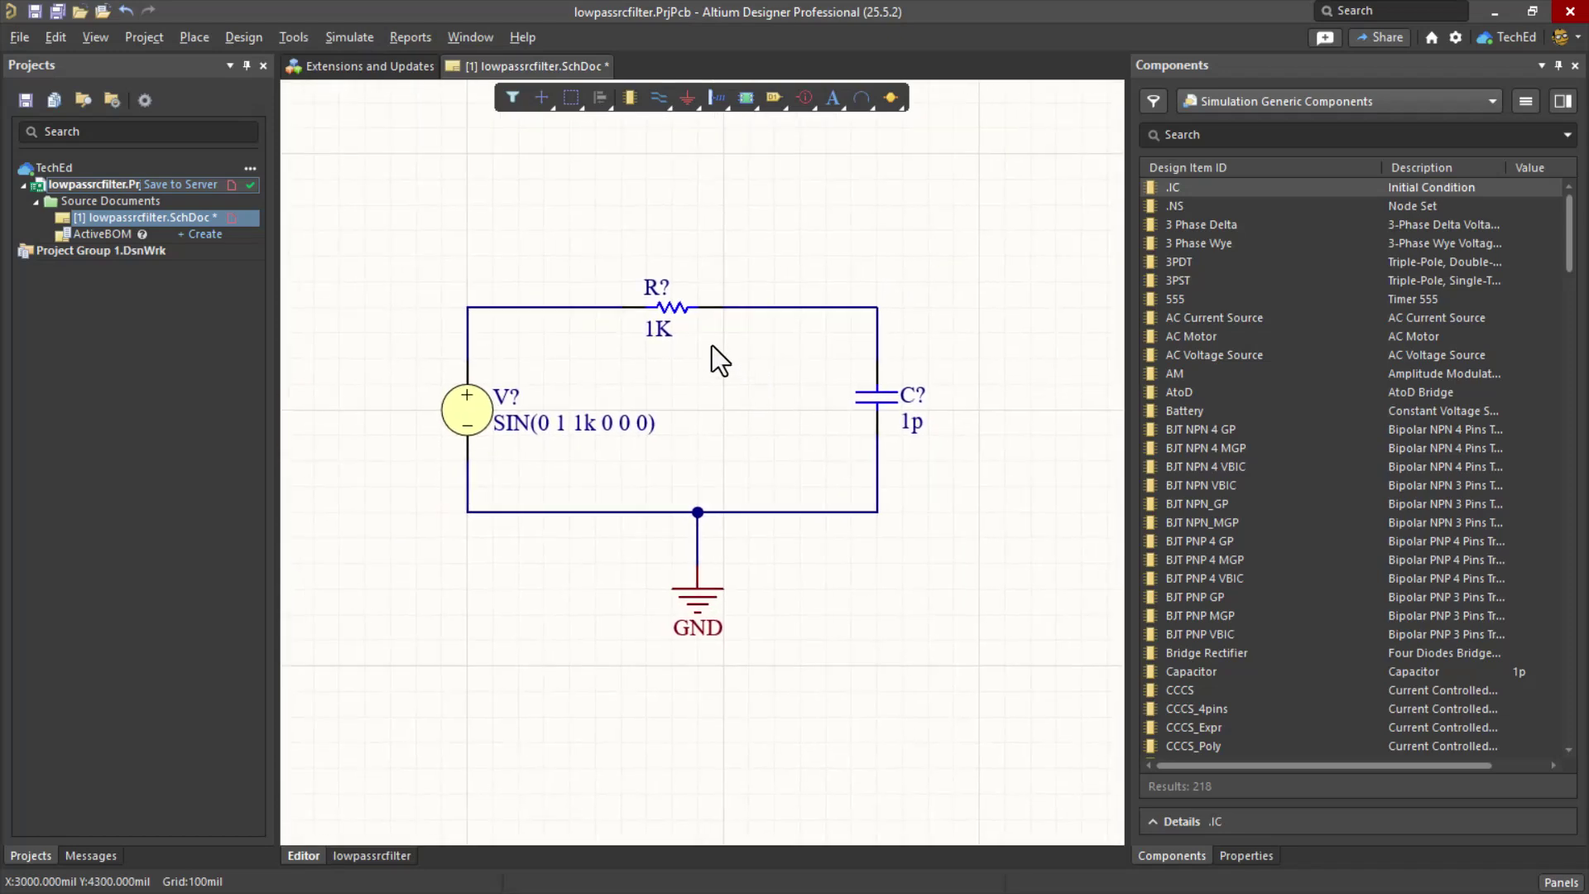
# - Scroll the RC filter calculator to read the 1.59 kHz cutoff for 1000 Ω and 100 nF
pyautogui.keyDown('ctrl'); pyautogui.scroll(2, 705, 339); pyautogui.keyUp('ctrl')
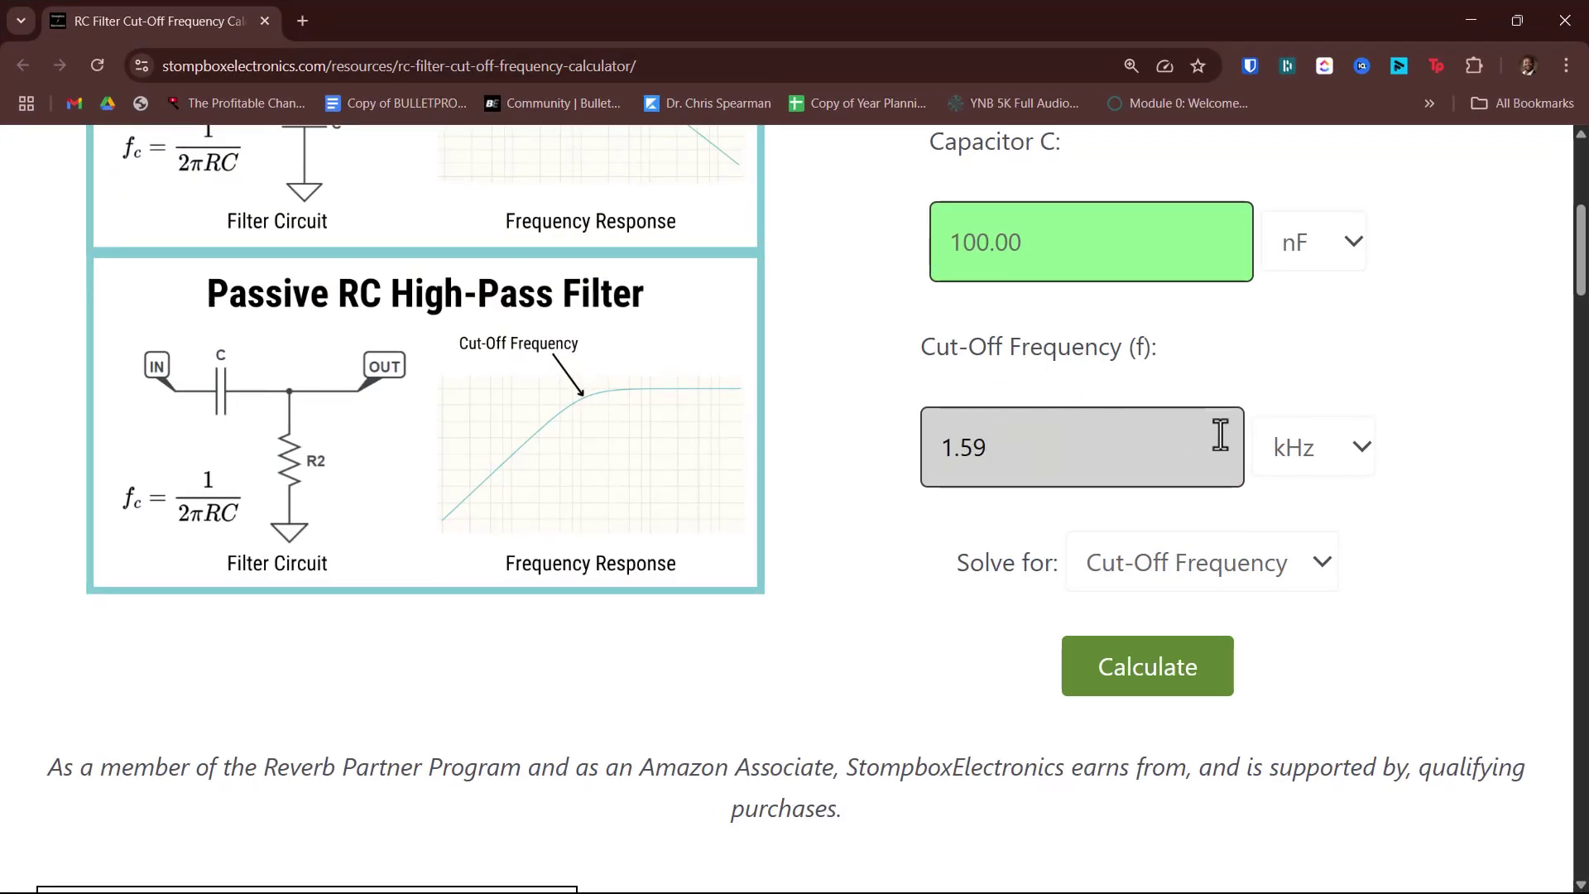
pyautogui.scroll(3, 1216, 433)
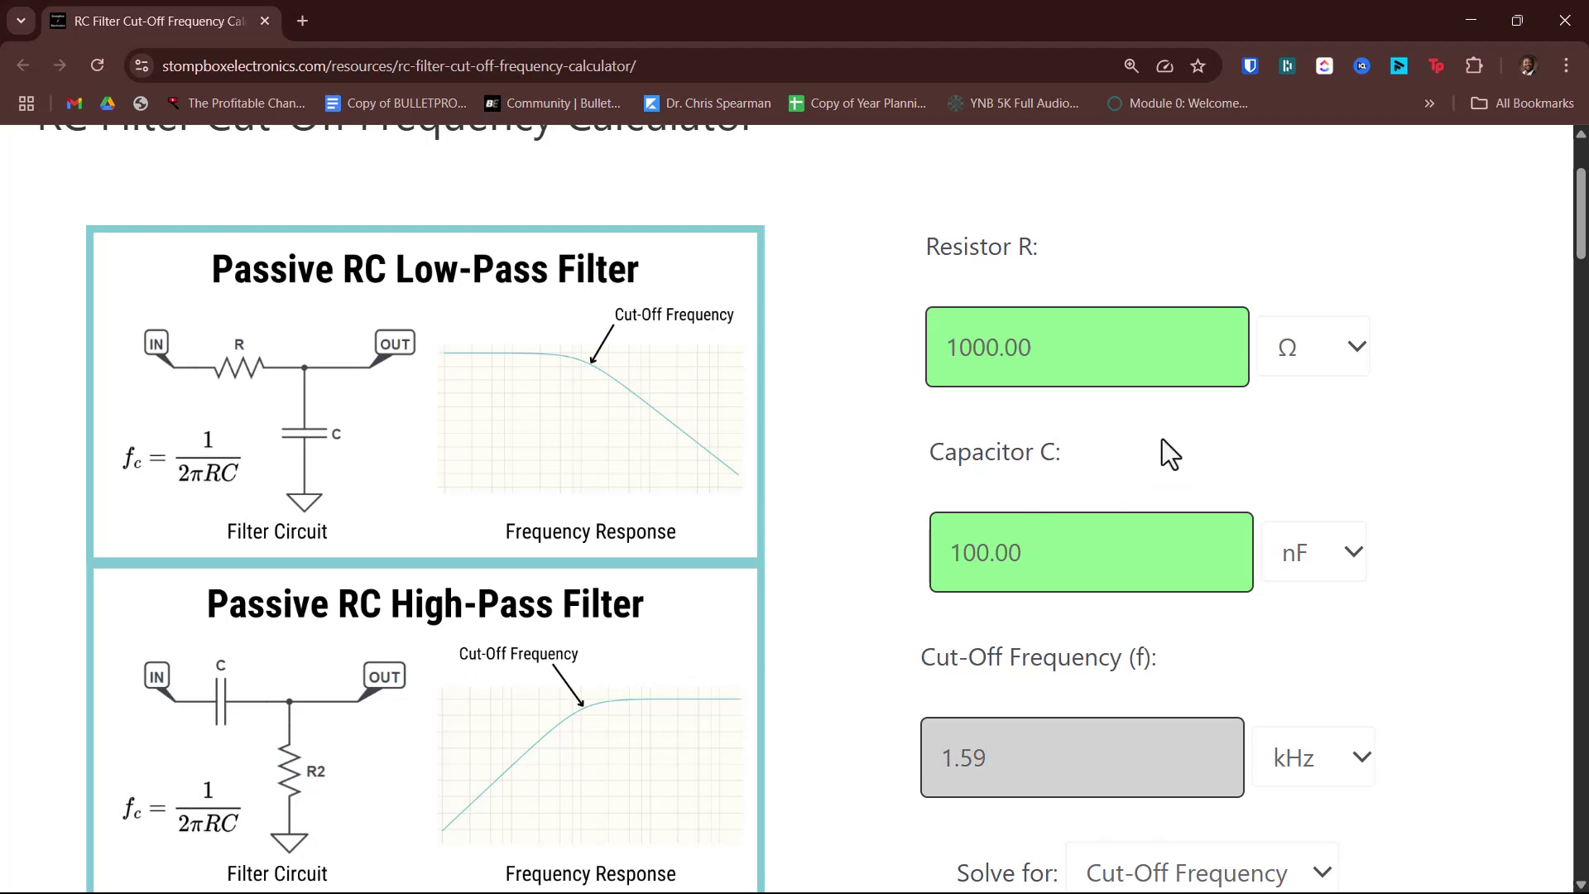
# - Back in the schematic, set capacitor C?'s Value parameter to 100n and deselect it
pyautogui.hotkey('alt', 'Tab')
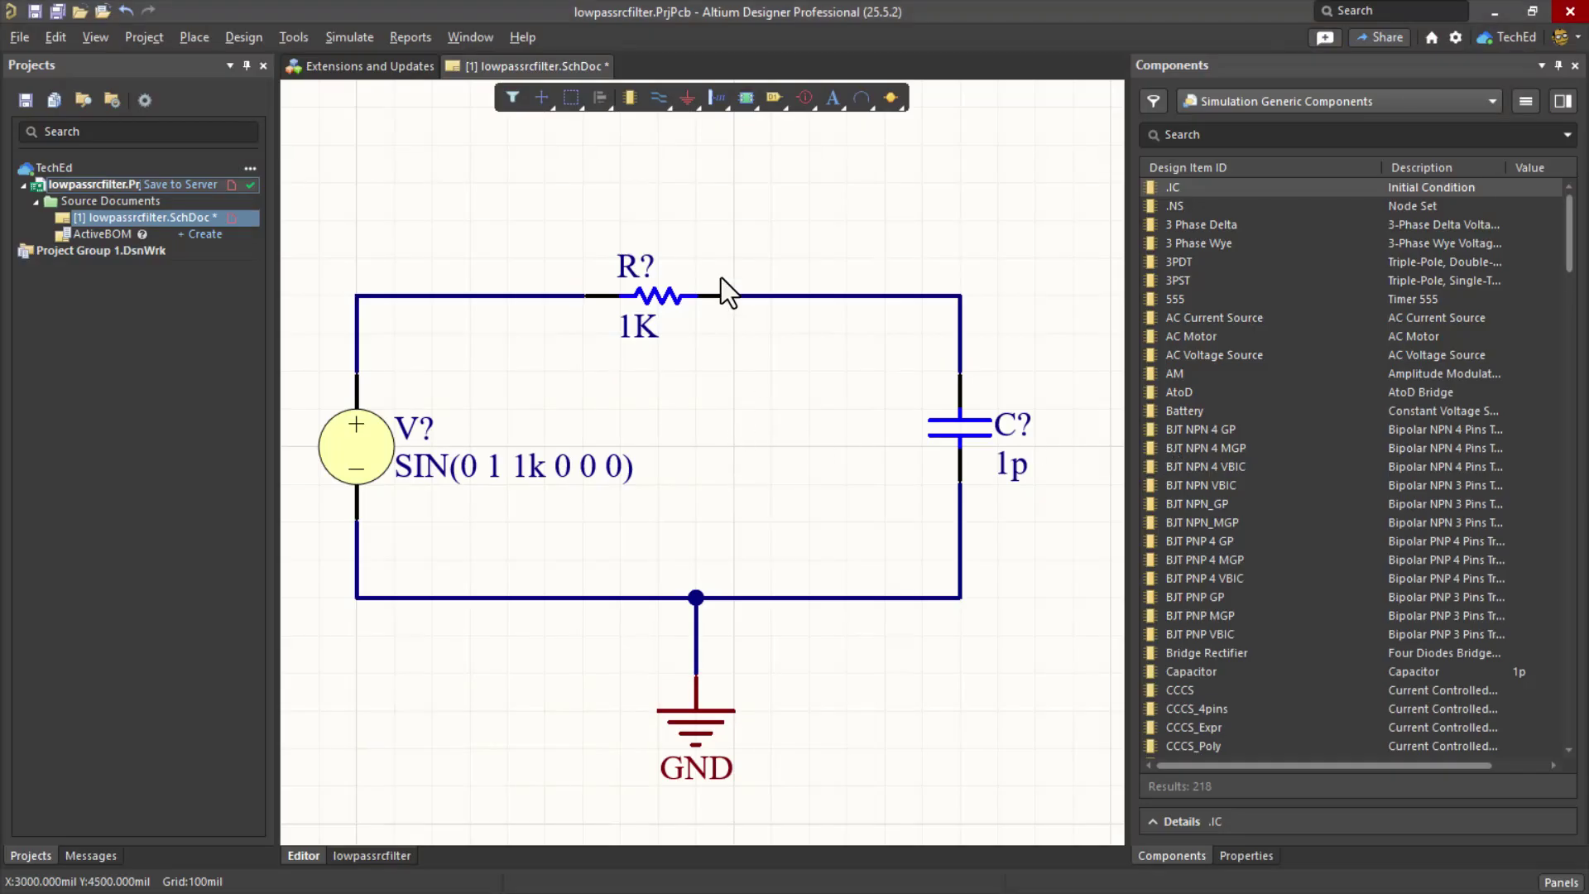
pyautogui.doubleClick(956, 424)
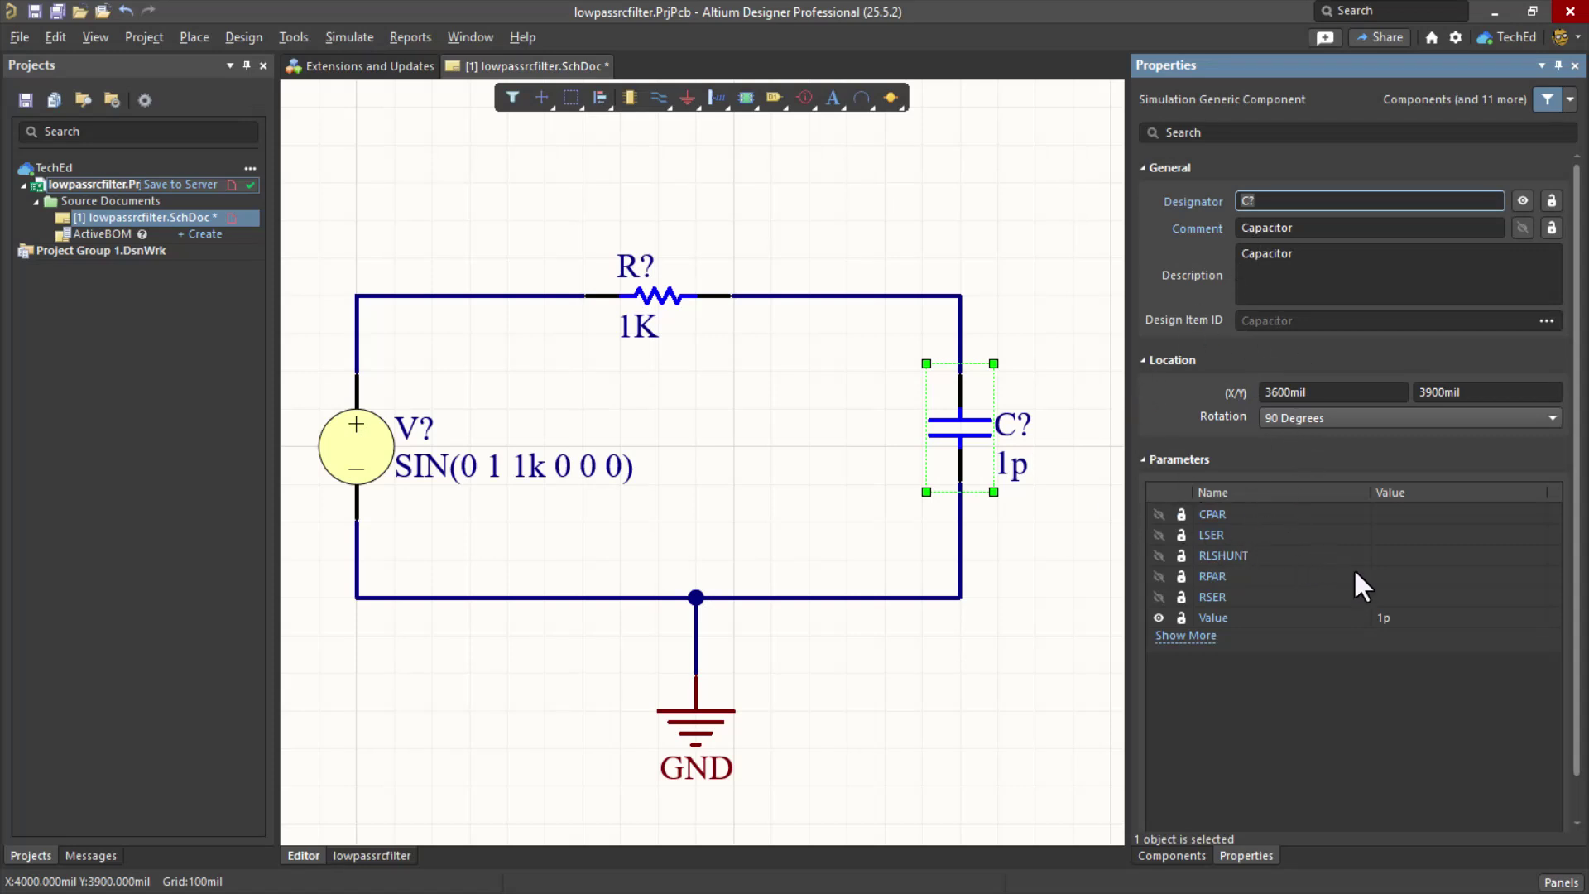
pyautogui.doubleClick(1406, 618)
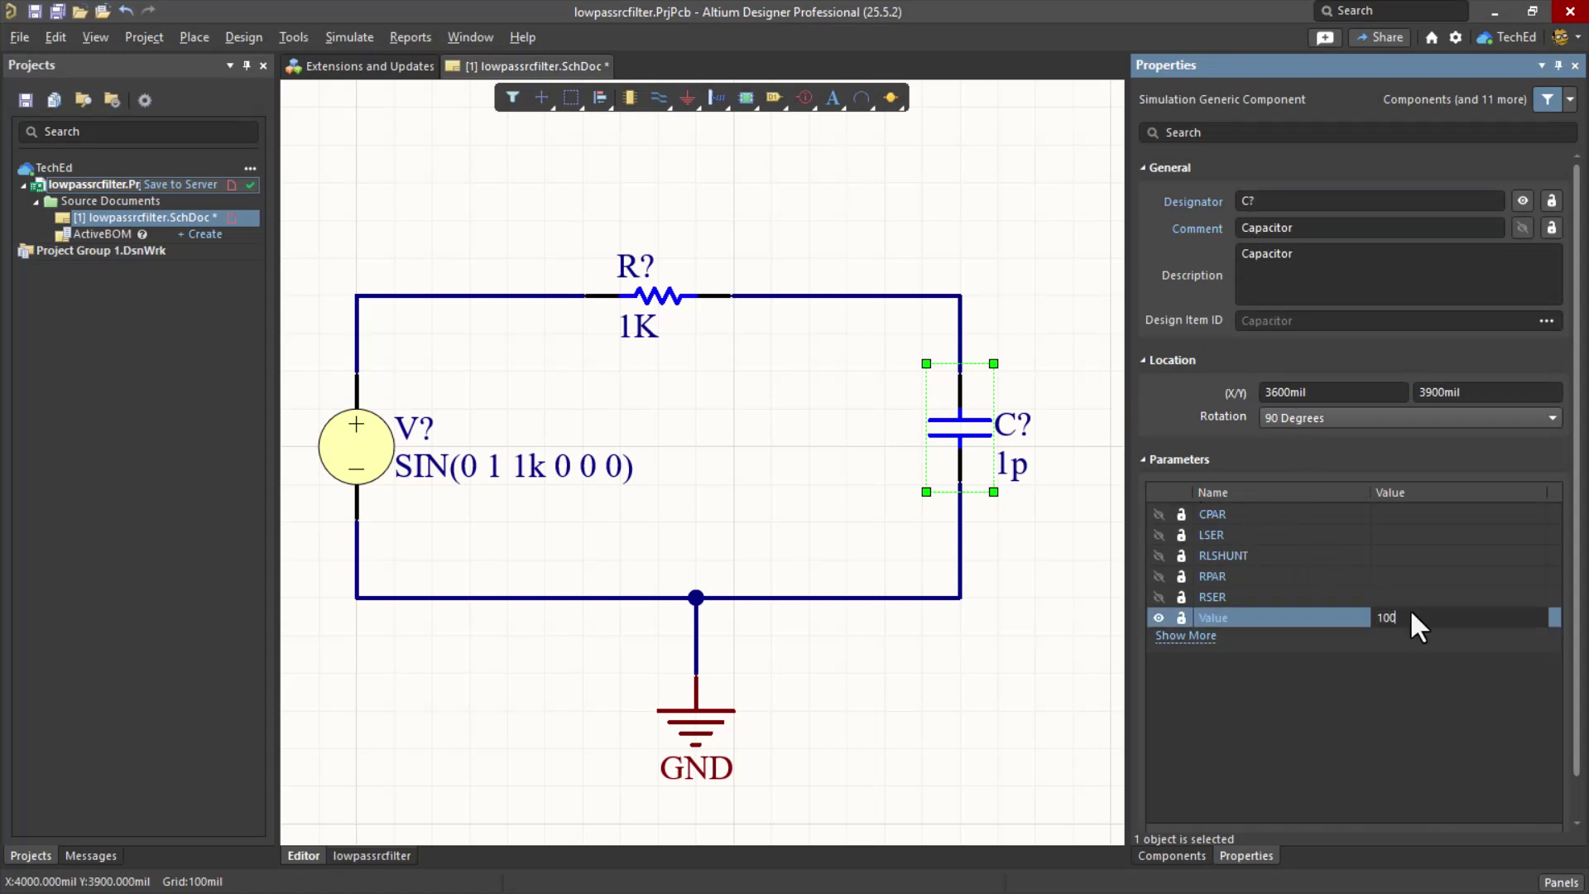
pyautogui.write('100n')
pyautogui.press('Return')
pyautogui.click(1393, 514)
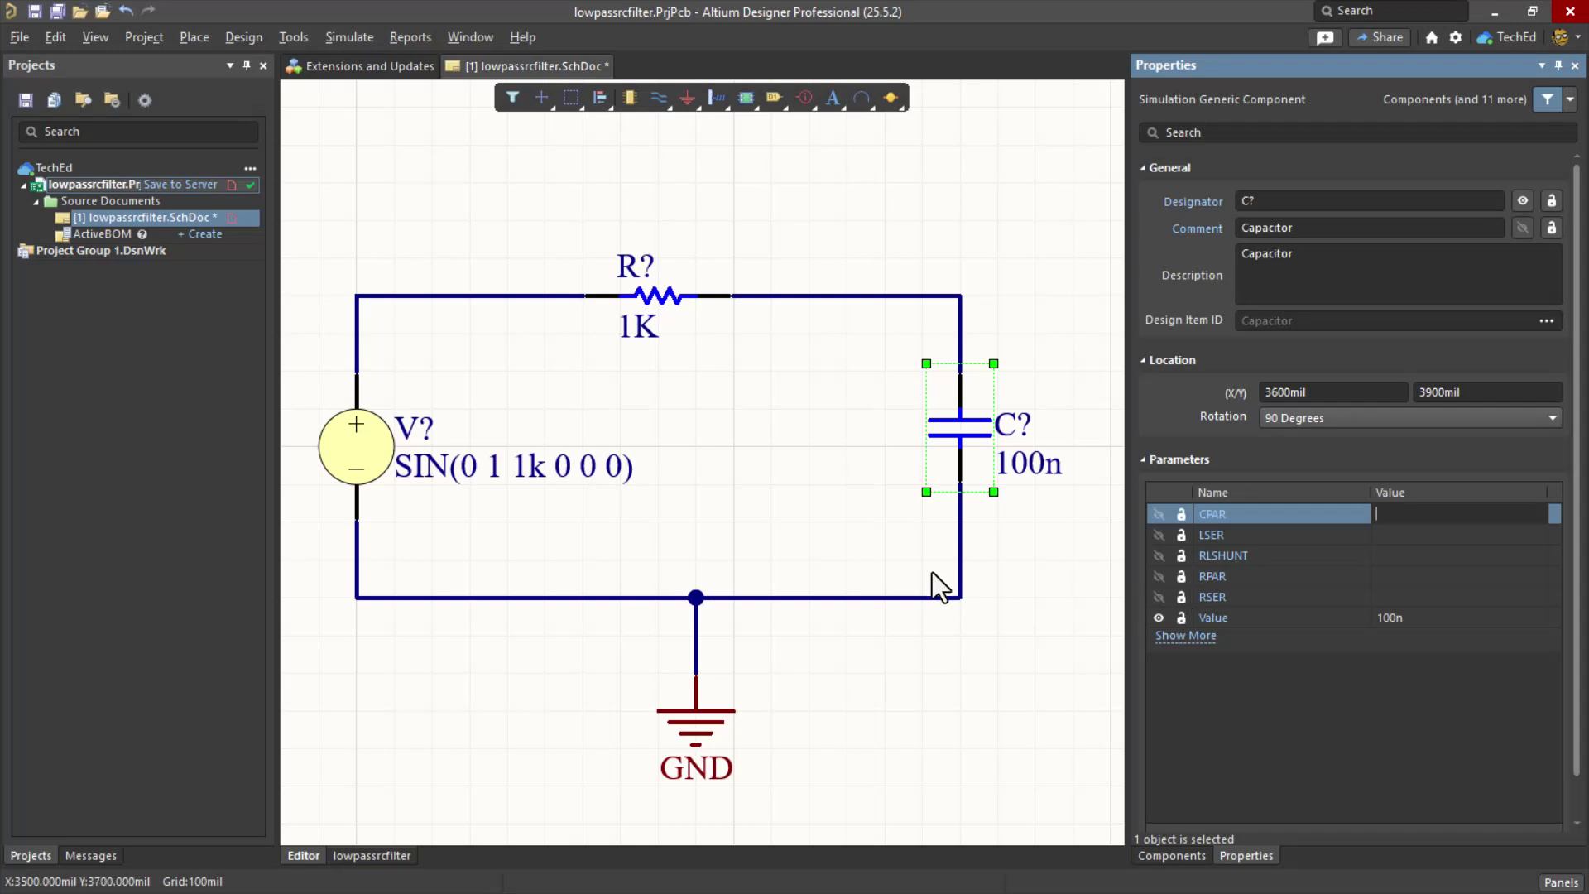
pyautogui.click(1008, 654)
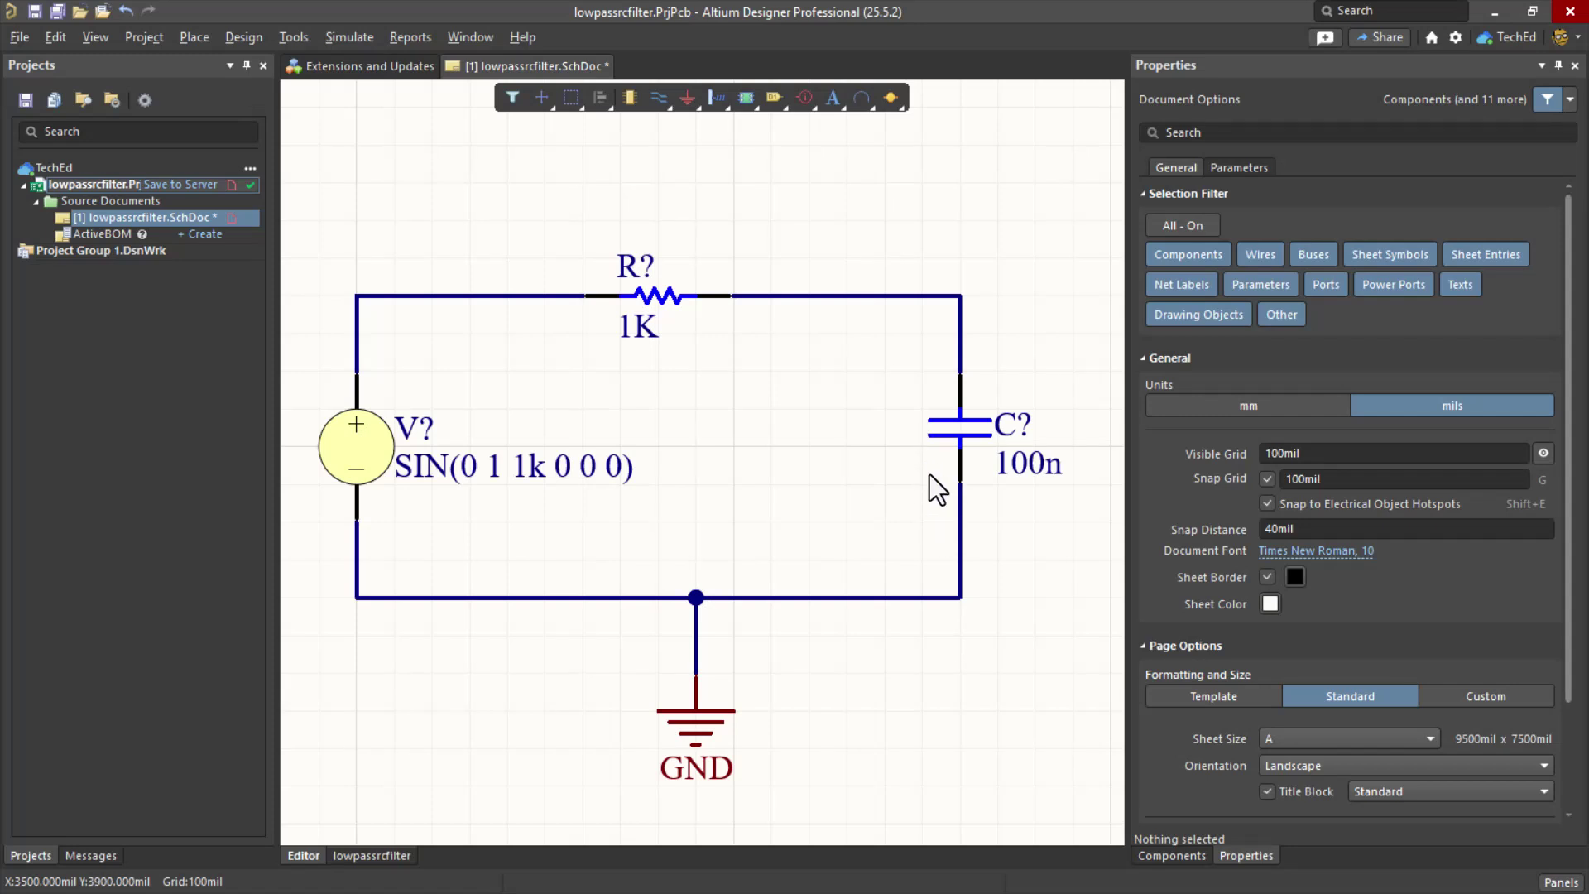
# - Annotate the schematic quietly via Tools > Annotation and accept the designator changes
pyautogui.moveTo(929, 474); pyautogui.dragTo(891, 434, button='right')
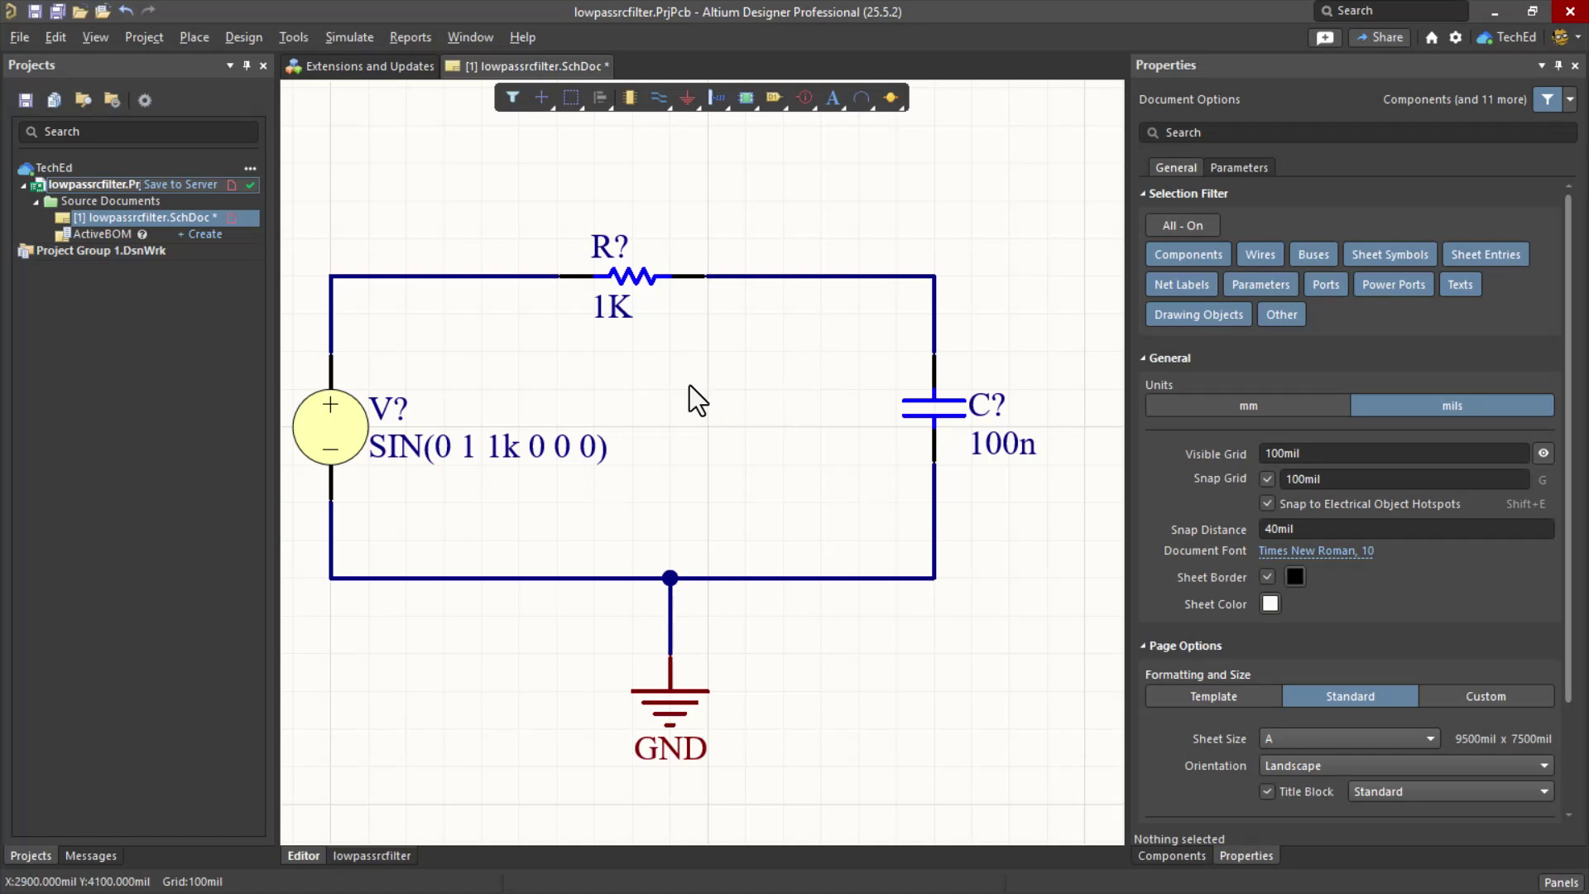
pyautogui.click(296, 37)
pyautogui.moveTo(449, 245)
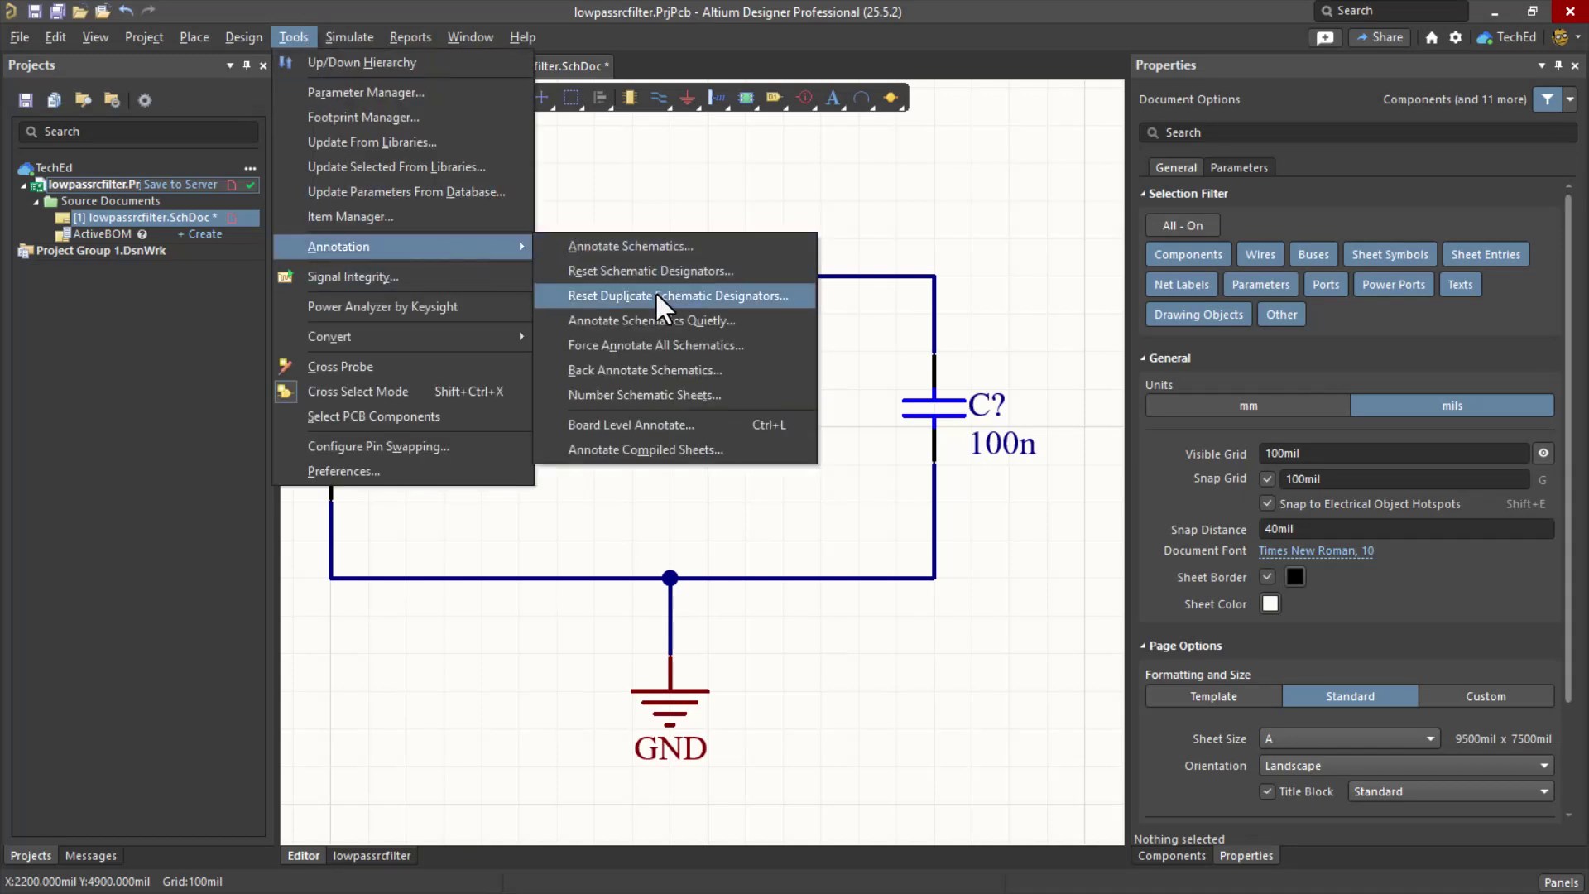
pyautogui.click(667, 320)
pyautogui.click(832, 500)
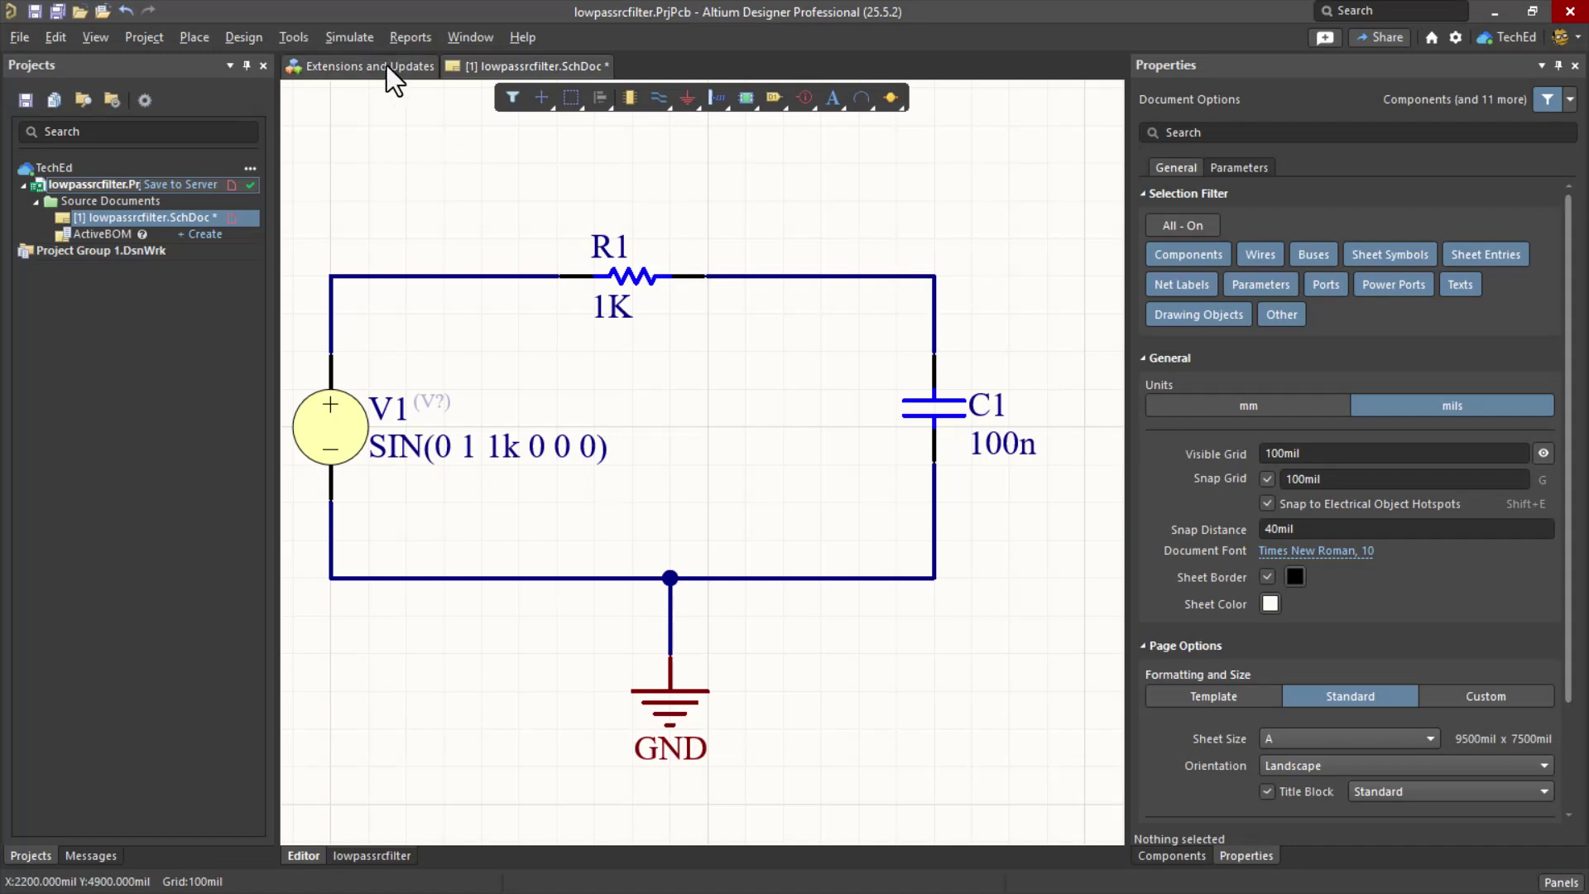
# - Open the Simulation Dashboard, run design verification, and expand the Preparation step
pyautogui.click(349, 36)
pyautogui.click(381, 88)
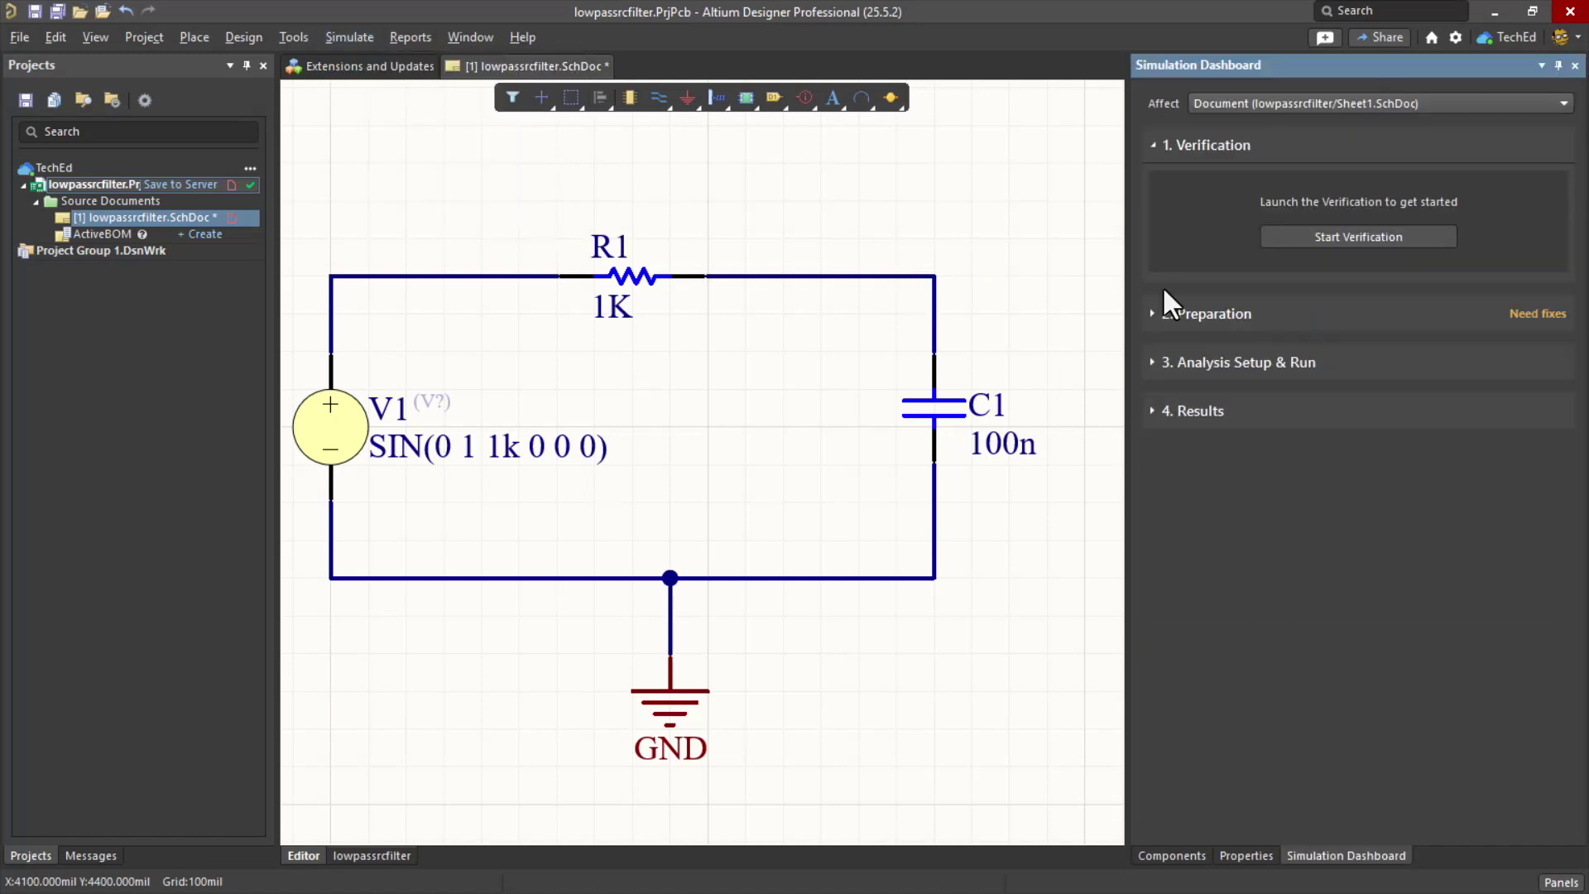
pyautogui.click(1304, 236)
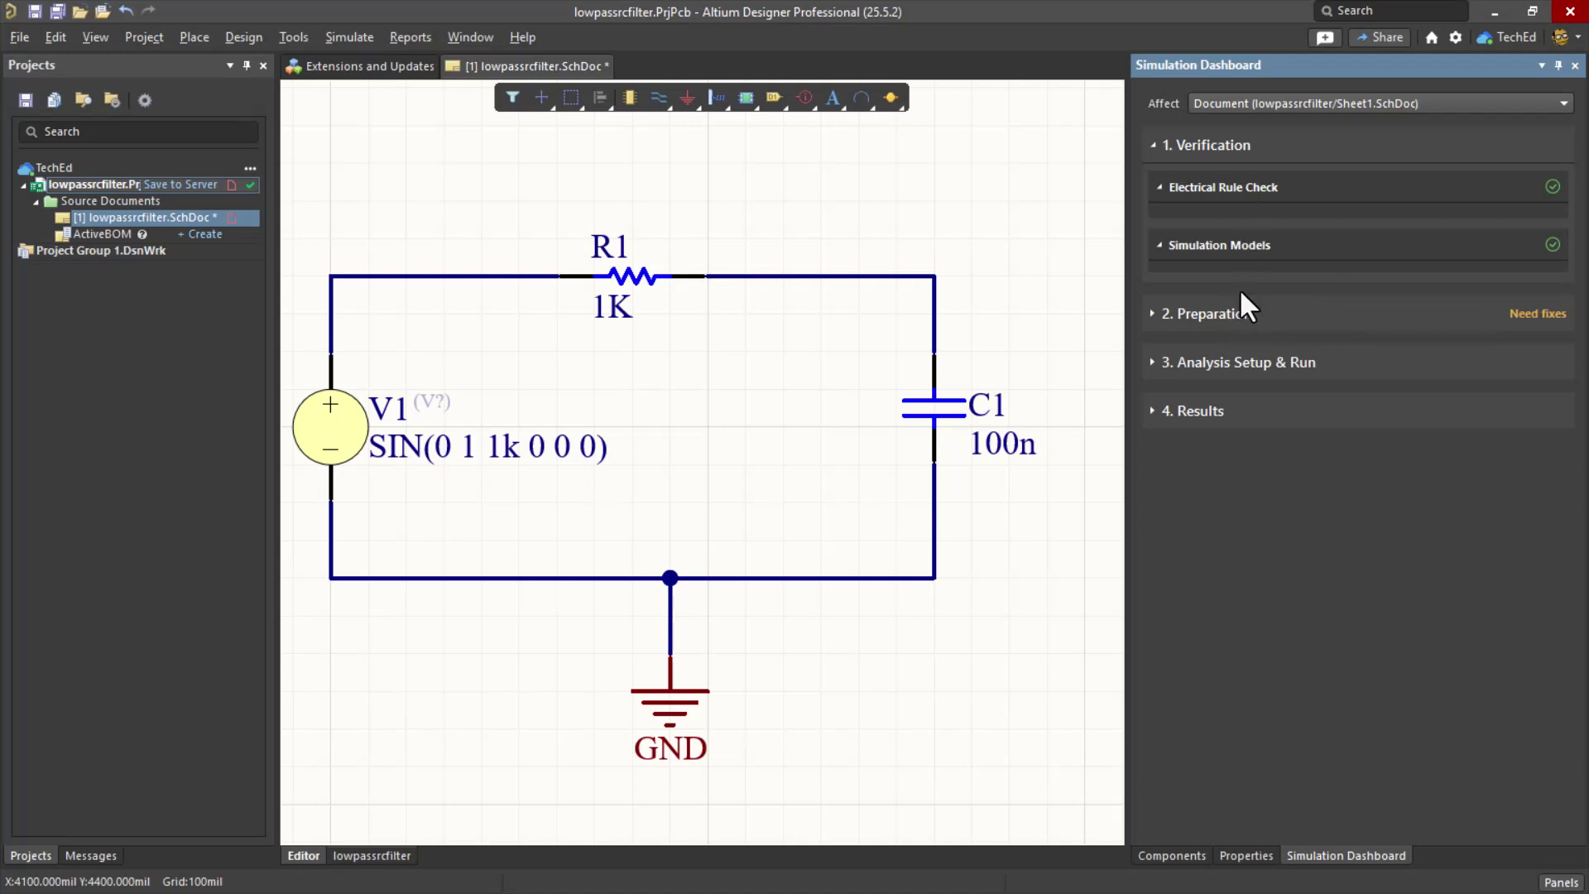
pyautogui.click(1220, 312)
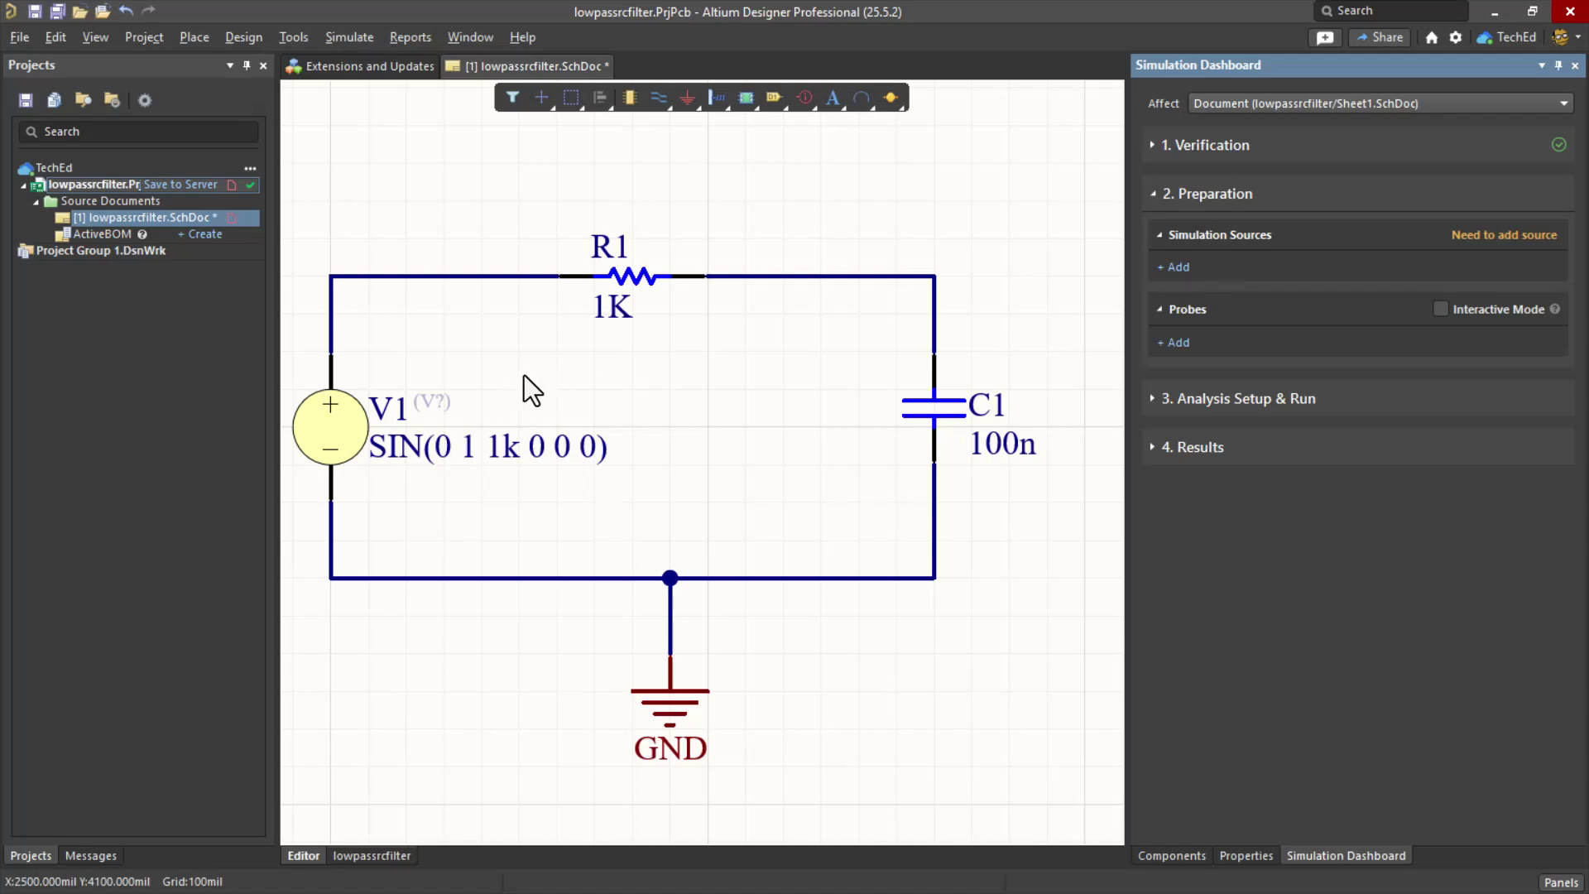
# - Cancel placing an extra voltage source and close the Simulation Dashboard
pyautogui.click(1178, 268)
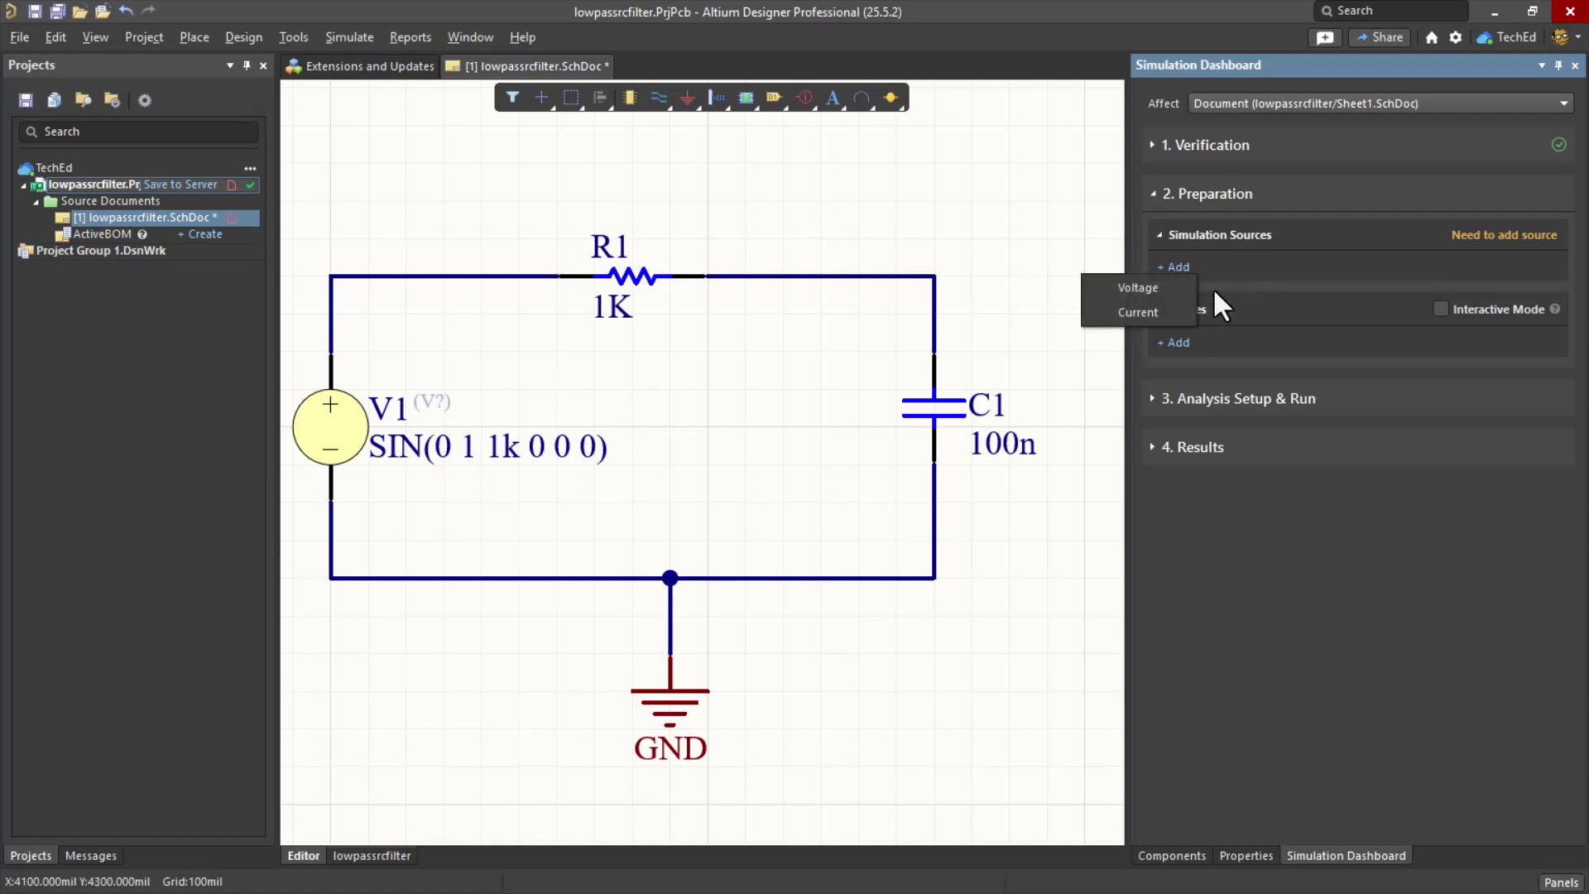
pyautogui.click(1138, 287)
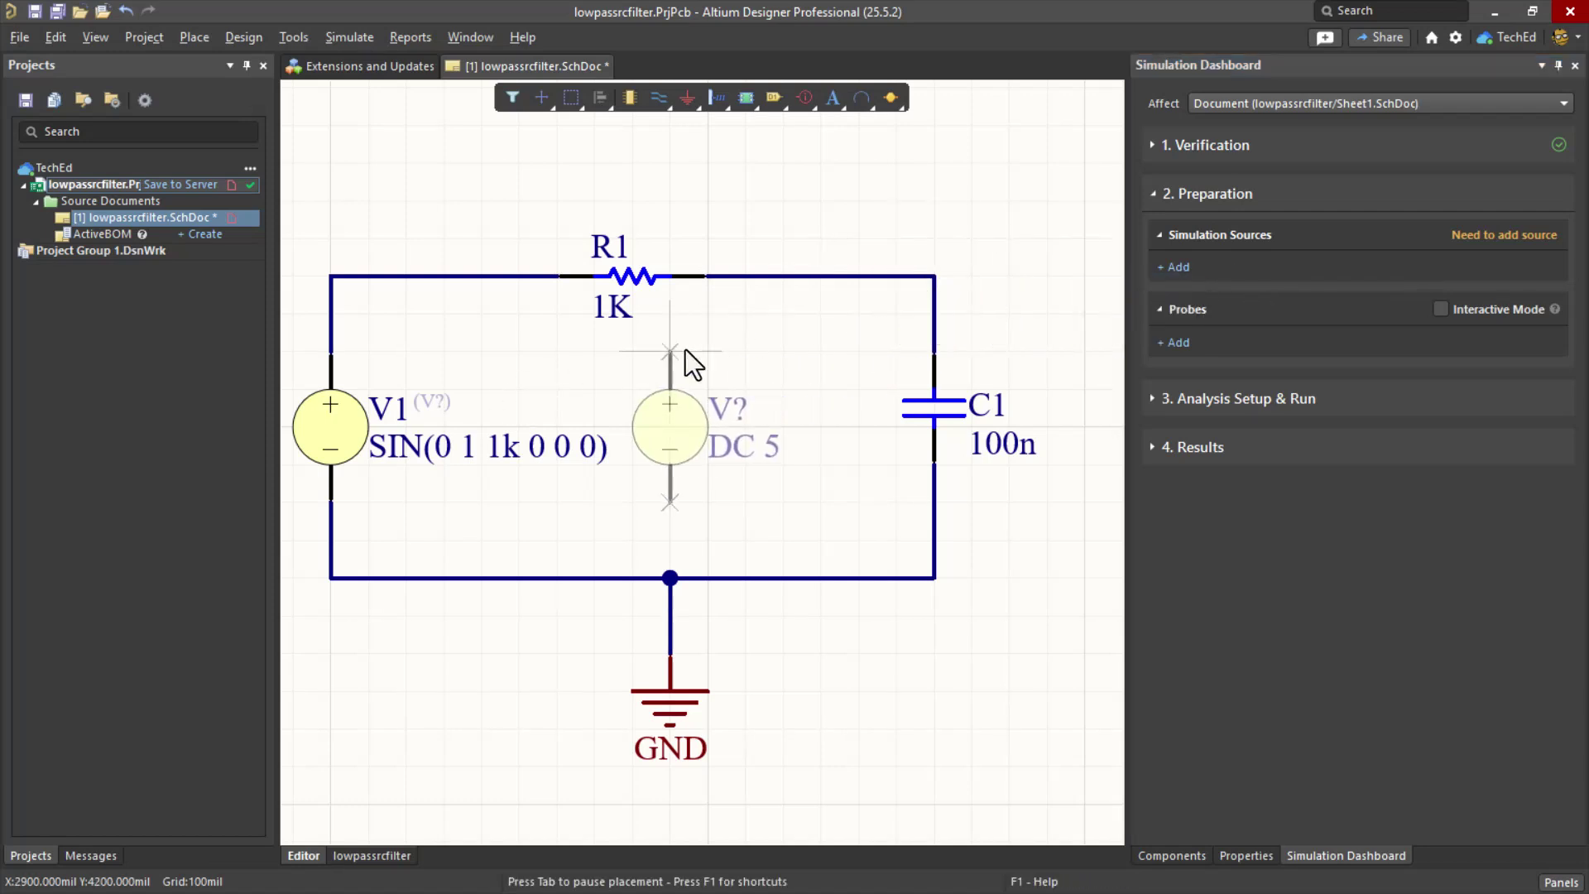
pyautogui.press('Escape')
pyautogui.click(365, 414)
pyautogui.click(725, 398)
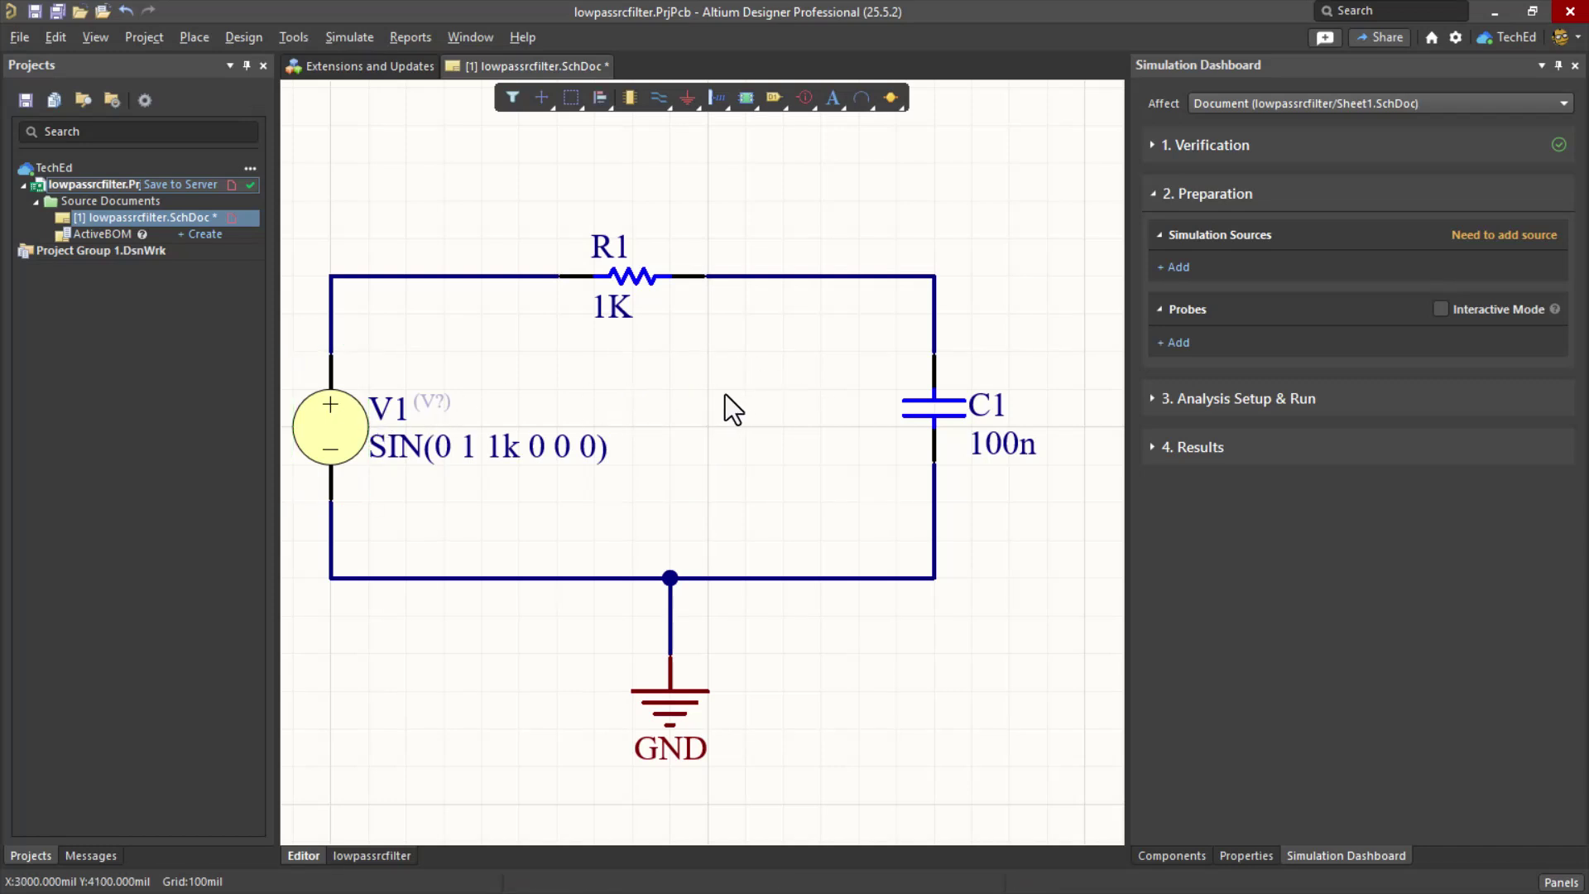
pyautogui.click(1574, 64)
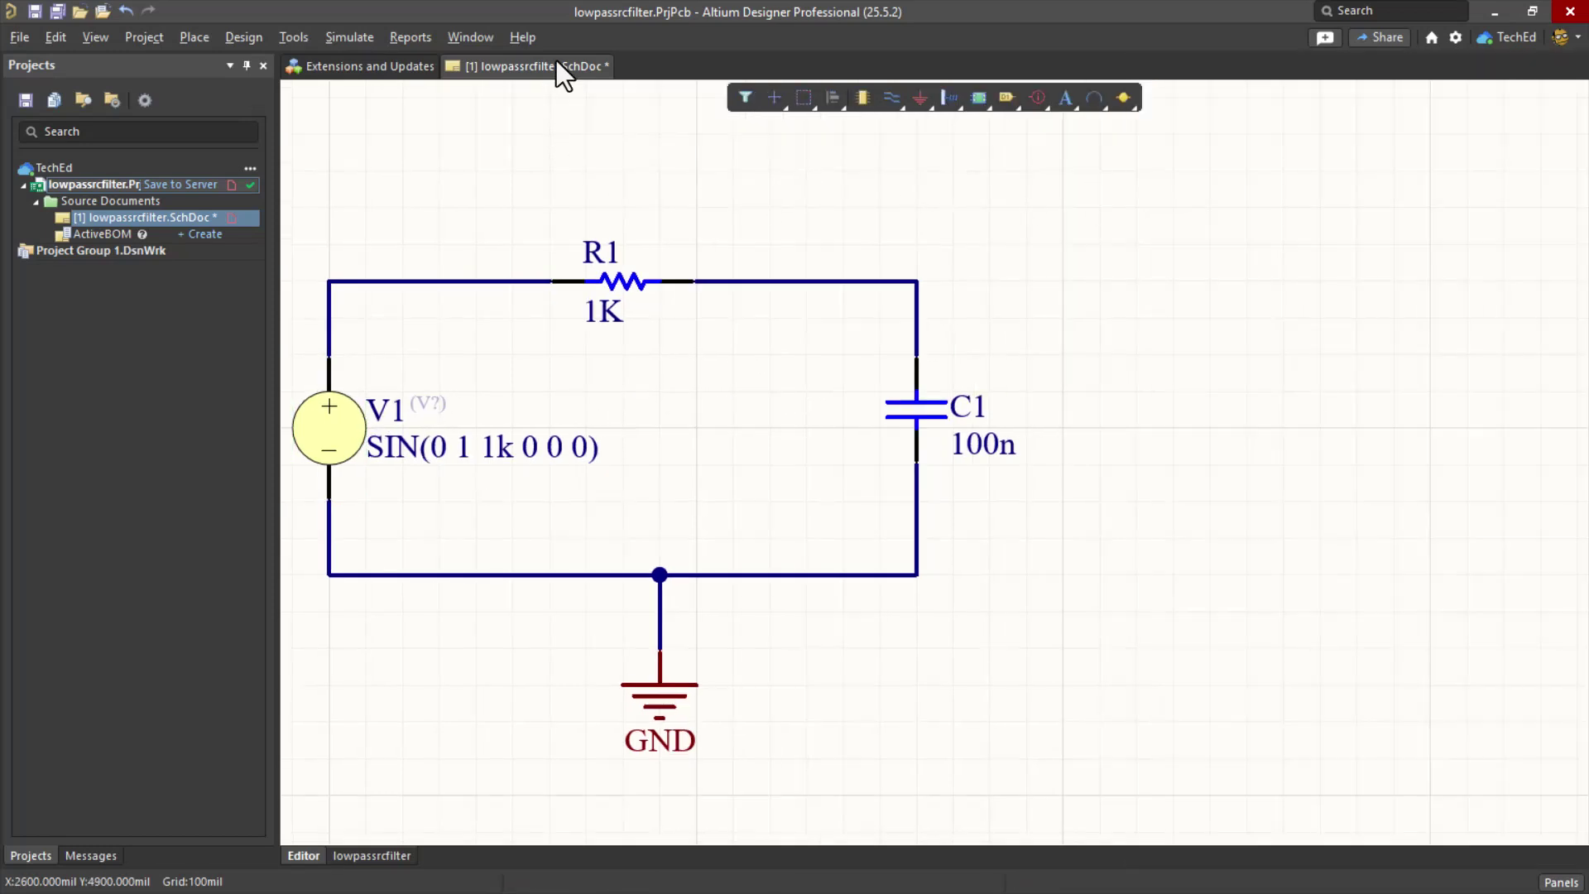
# - Save, close and reopen lowpassrcfilter.SchDoc, then bring back the Simulation Dashboard
pyautogui.rightClick(556, 61)
pyautogui.click(637, 168)
pyautogui.rightClick(559, 58)
pyautogui.click(604, 74)
pyautogui.doubleClick(171, 217)
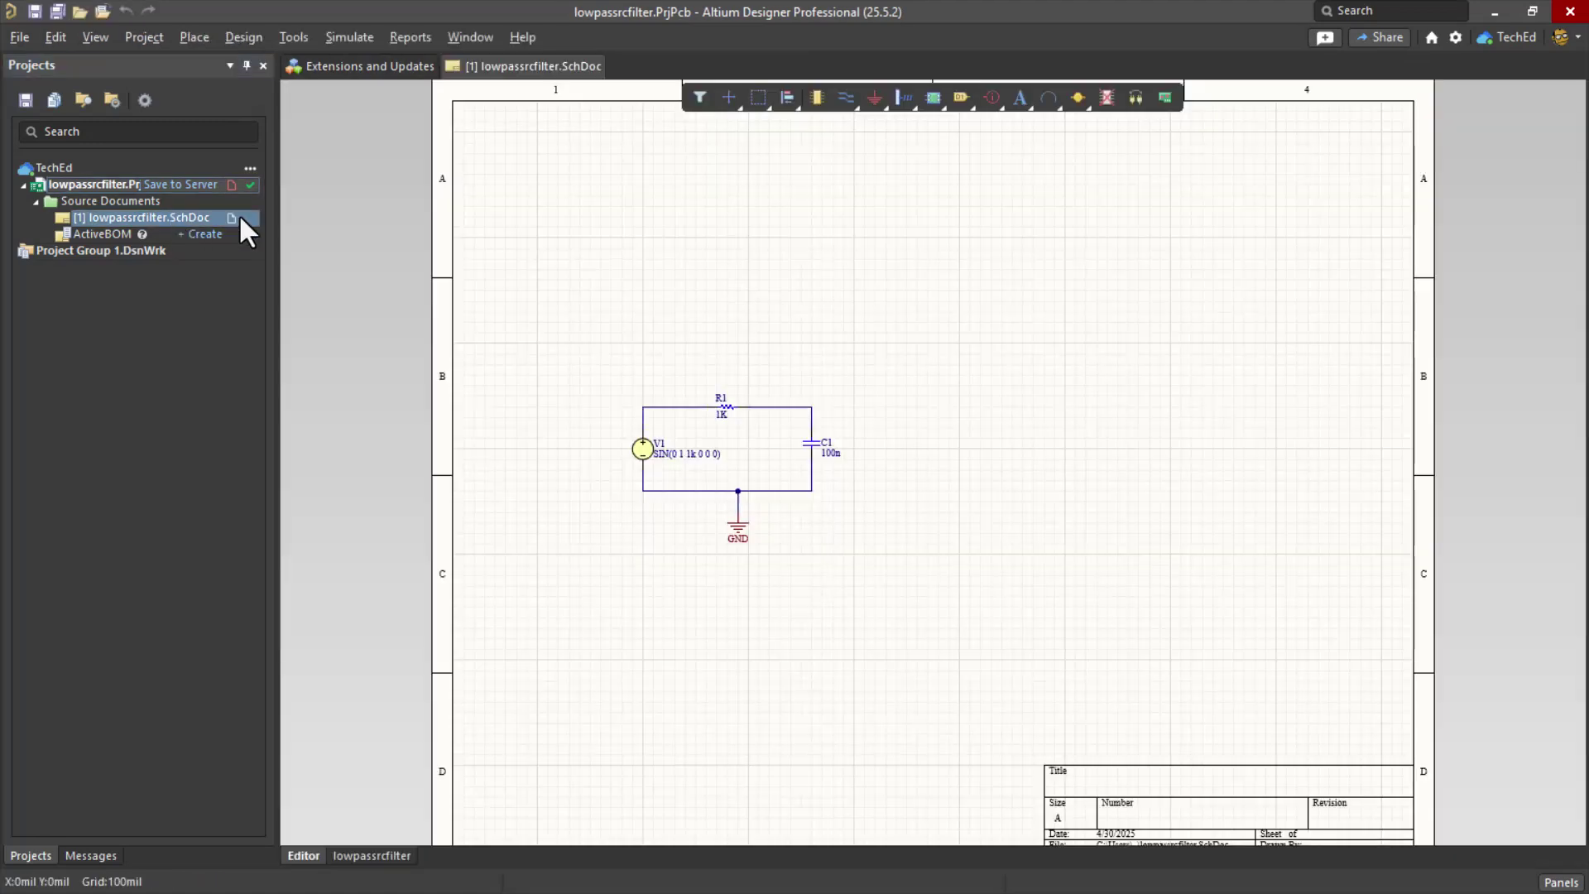
pyautogui.keyDown('ctrl'); pyautogui.scroll(4, 712, 413); pyautogui.keyUp('ctrl')
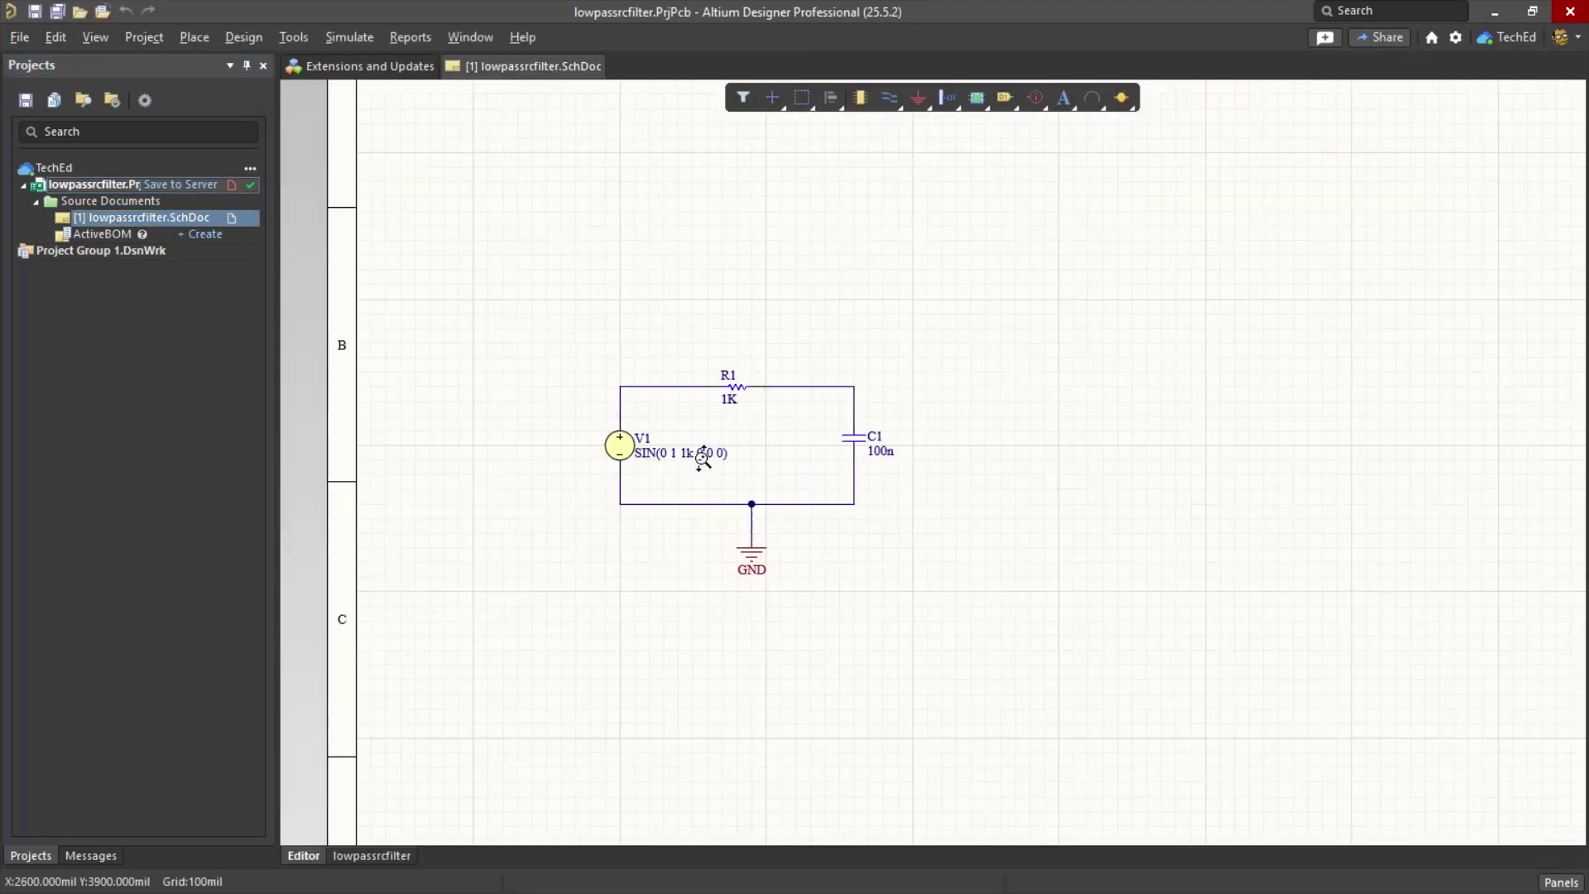
pyautogui.click(350, 37)
pyautogui.click(387, 83)
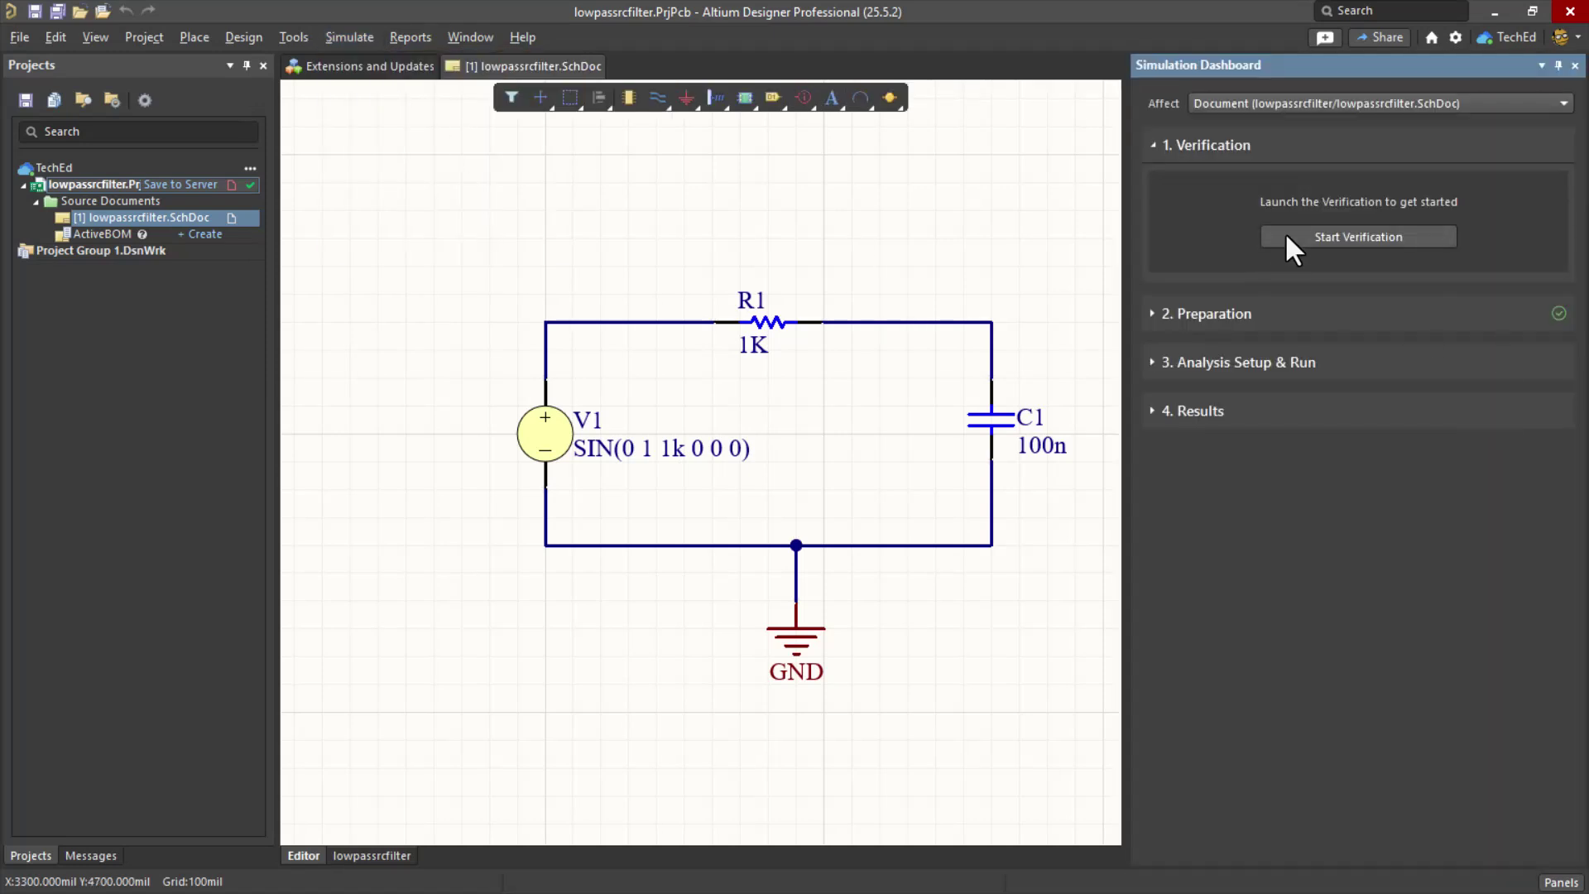
# - Run verification, then place voltage probe V_NetR1_1 on the top-left input corner
pyautogui.click(1296, 240)
pyautogui.click(1217, 314)
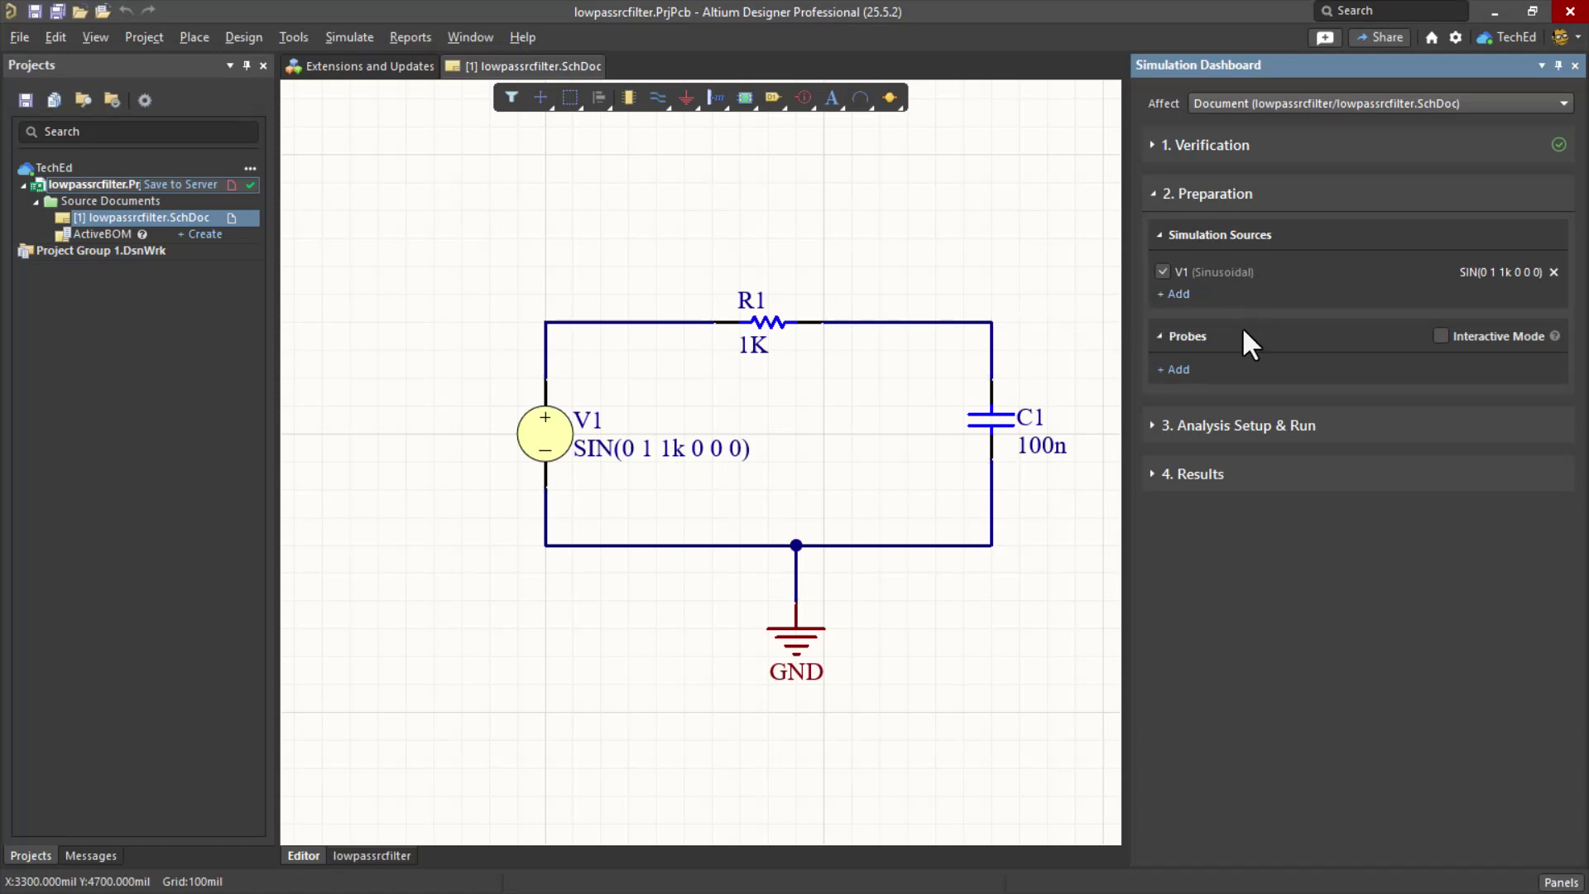
pyautogui.click(1179, 370)
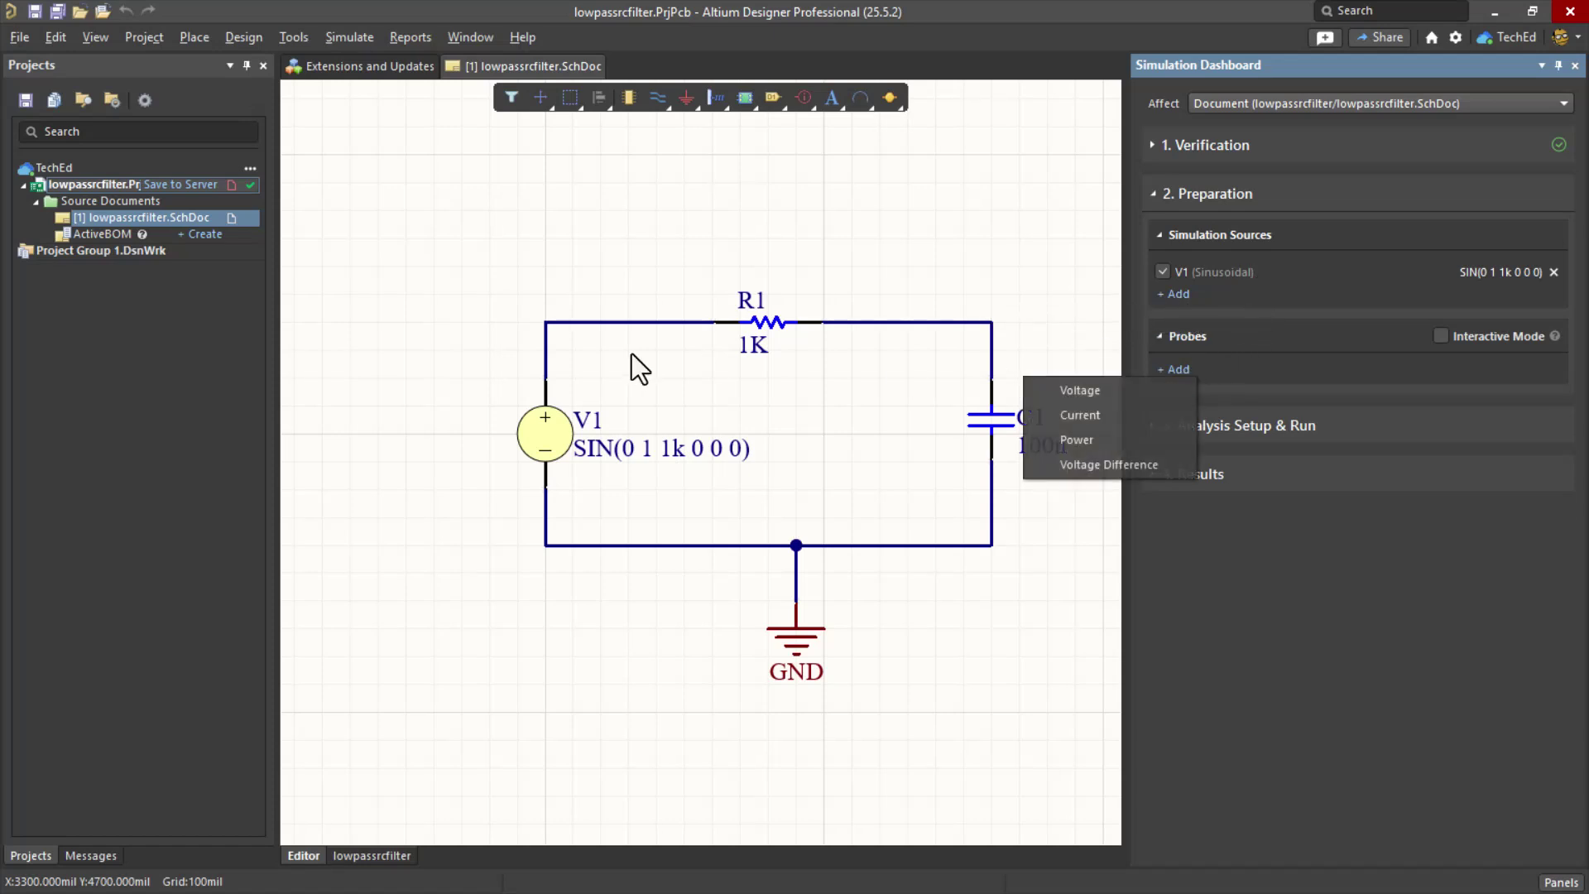
pyautogui.click(1079, 389)
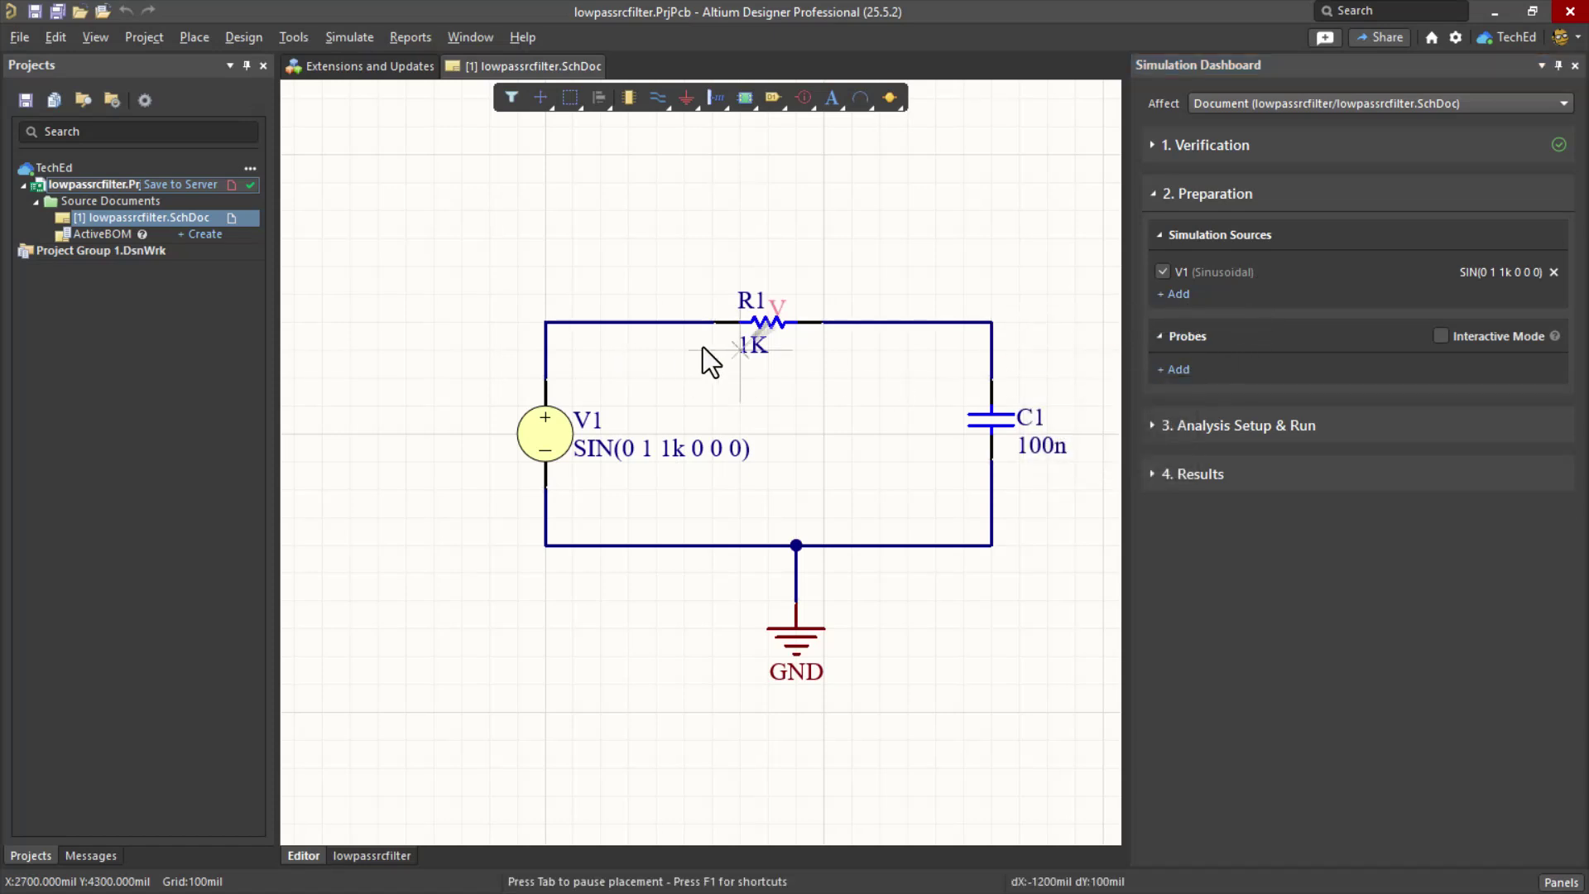
pyautogui.click(547, 321)
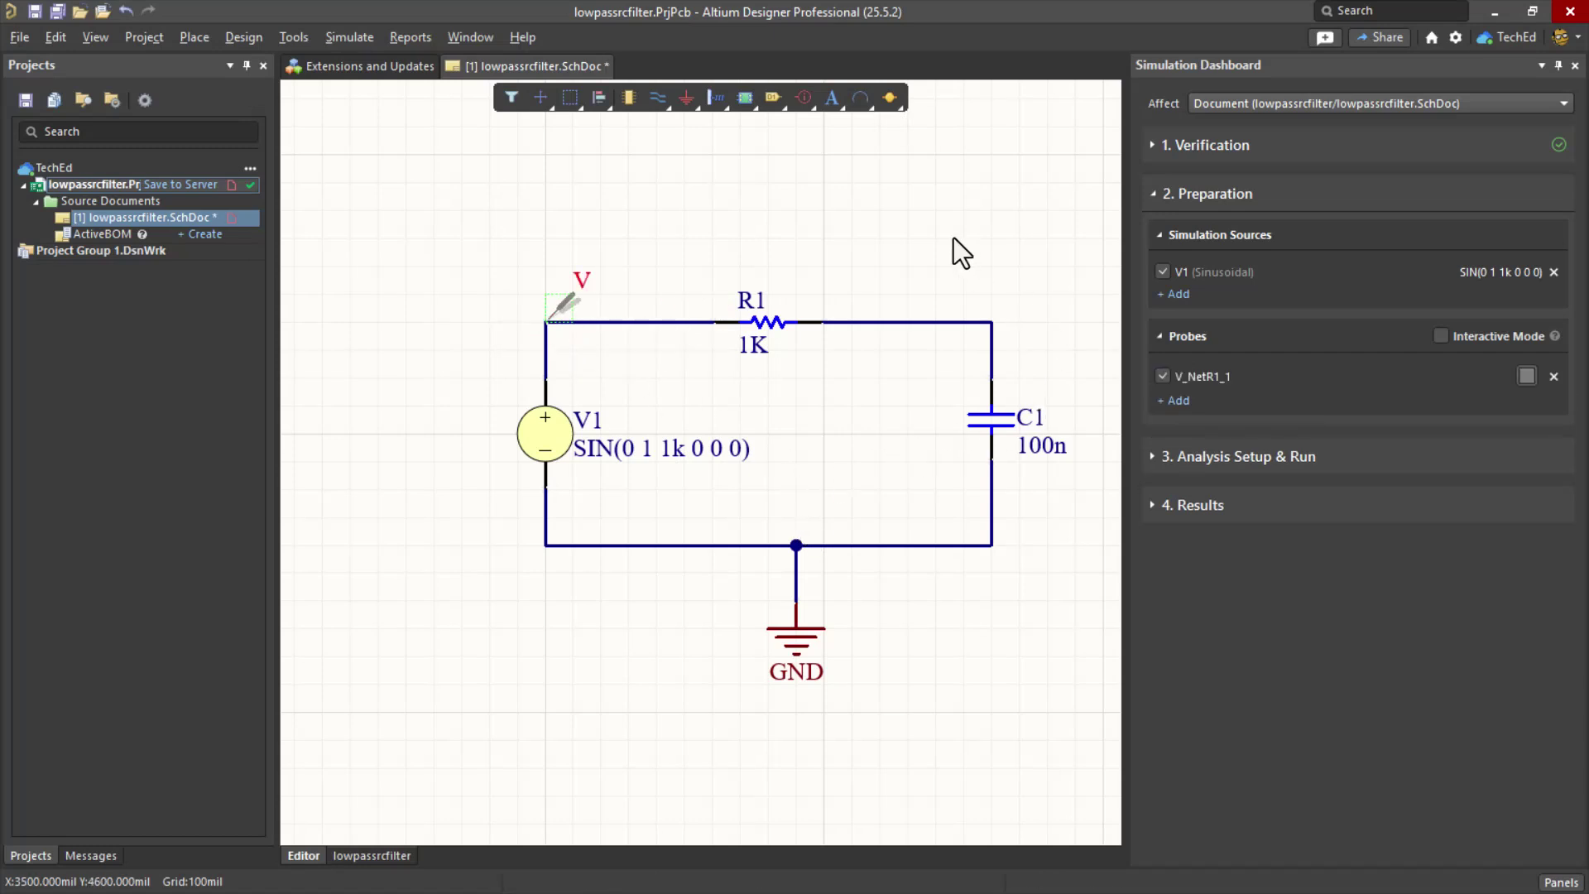
pyautogui.keyDown('ctrl'); pyautogui.scroll(4, 536, 328); pyautogui.keyUp('ctrl')
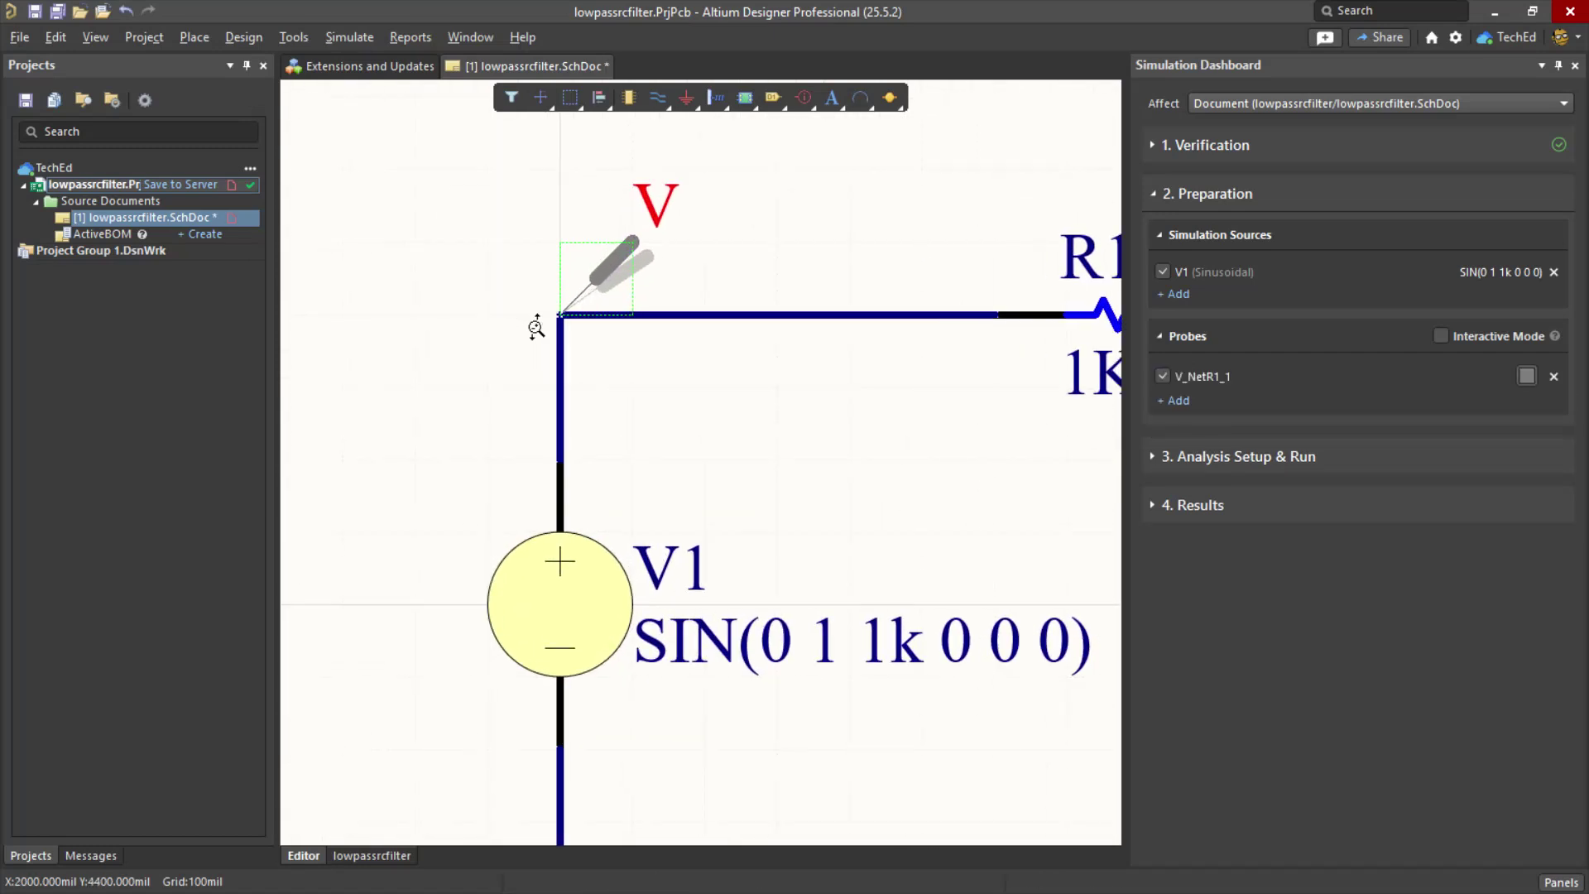
pyautogui.keyDown('ctrl'); pyautogui.scroll(-4, 553, 315); pyautogui.keyUp('ctrl')
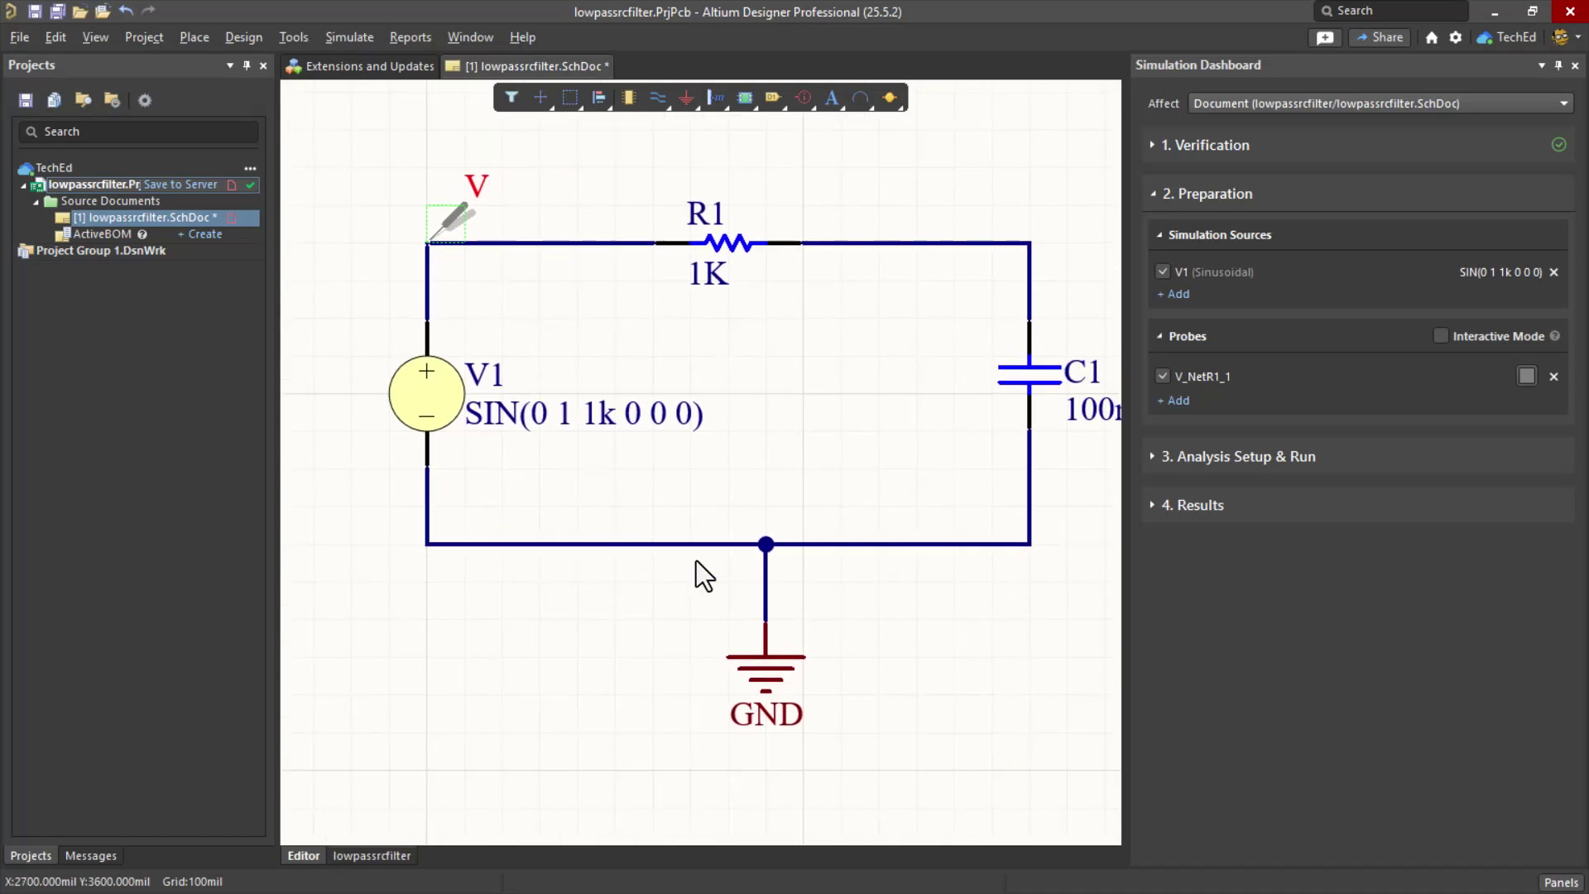
pyautogui.click(667, 544)
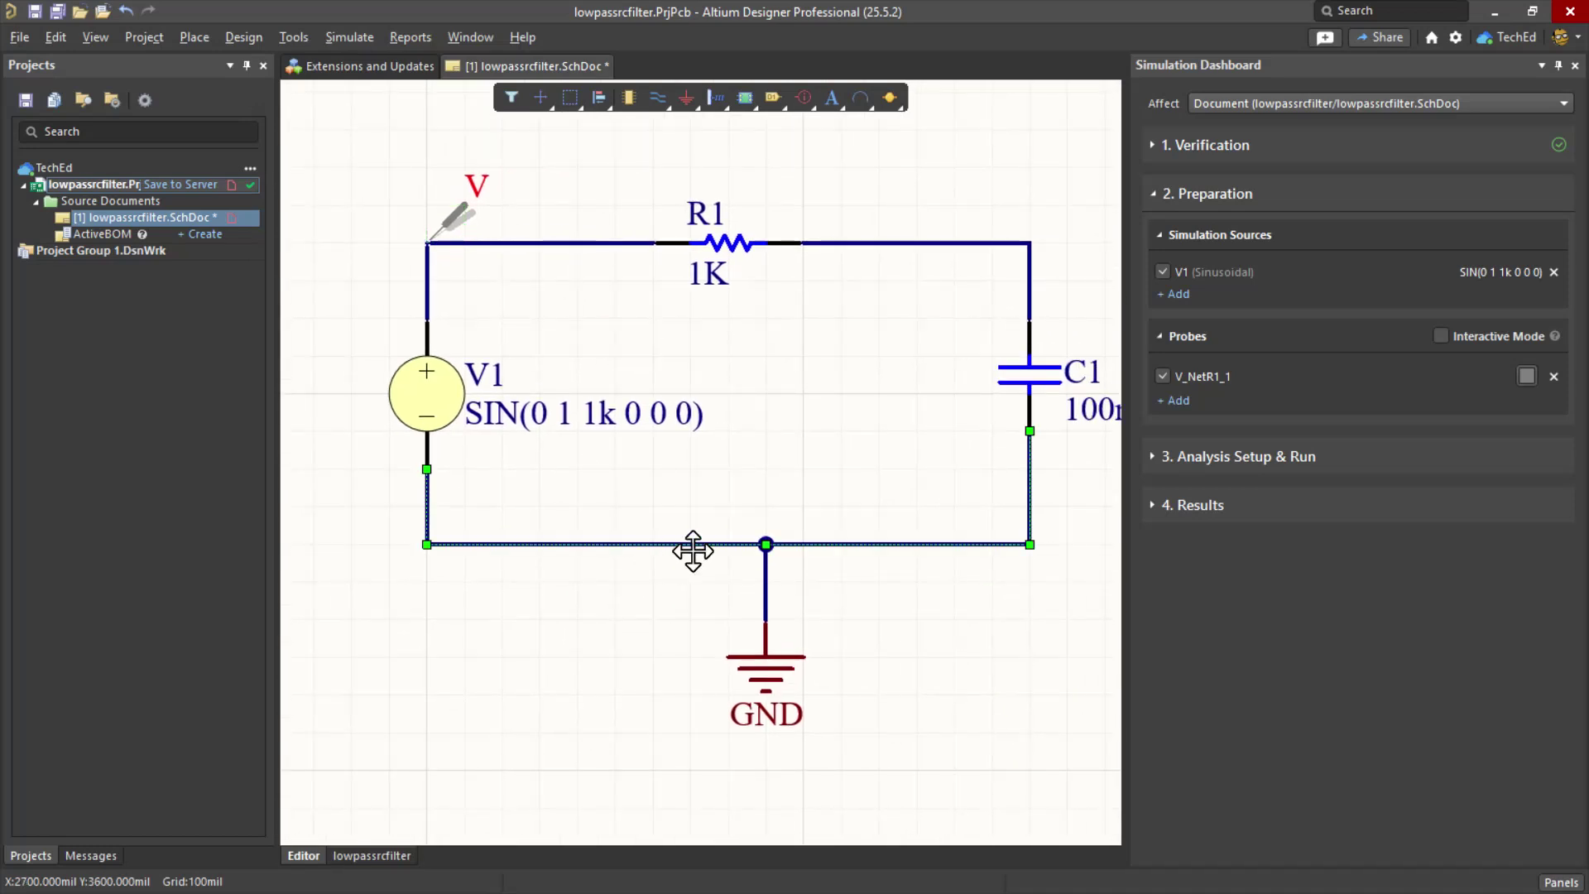
pyautogui.click(811, 405)
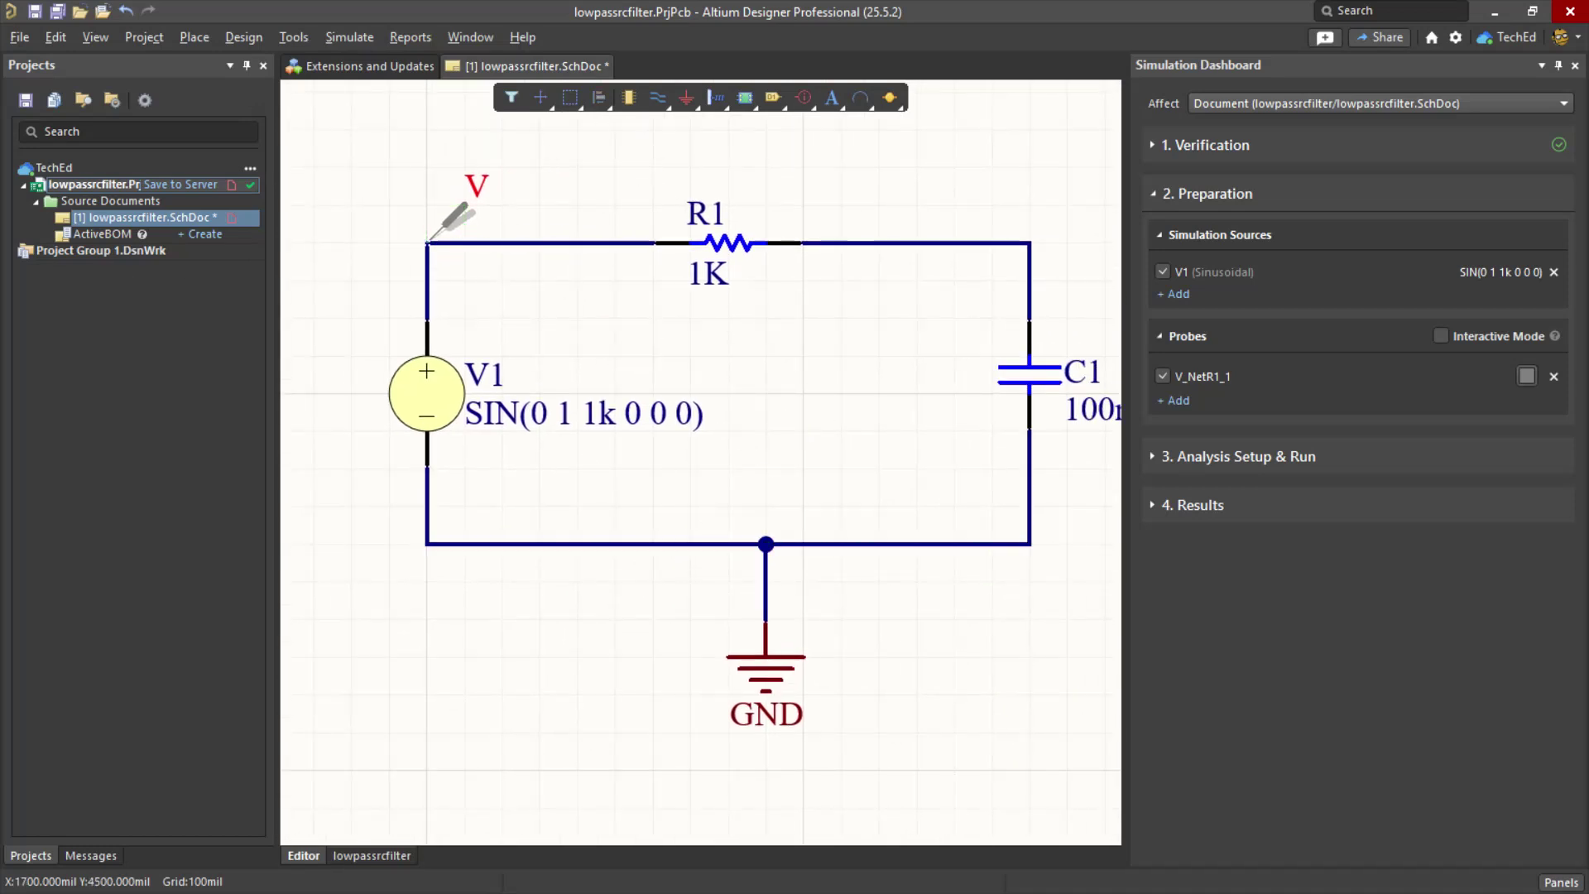
pyautogui.click(1283, 621)
pyautogui.moveTo(993, 179); pyautogui.dragTo(790, 255, button='right')
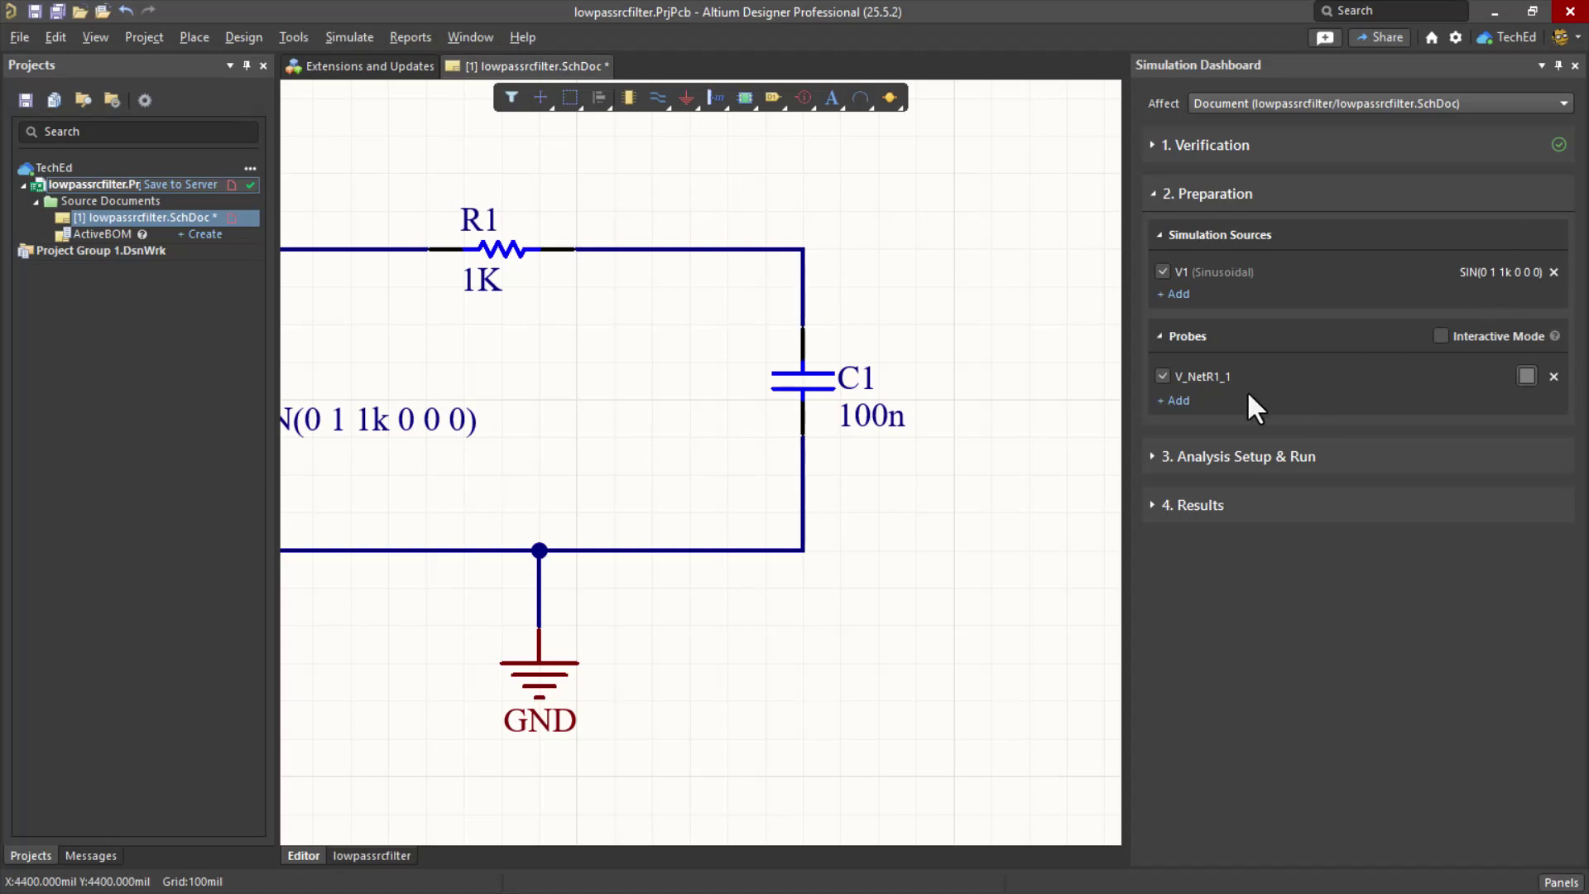
# - Place a second voltage probe, V_NetC1_2, on the R1–C1 node and color it cyan
pyautogui.click(1175, 401)
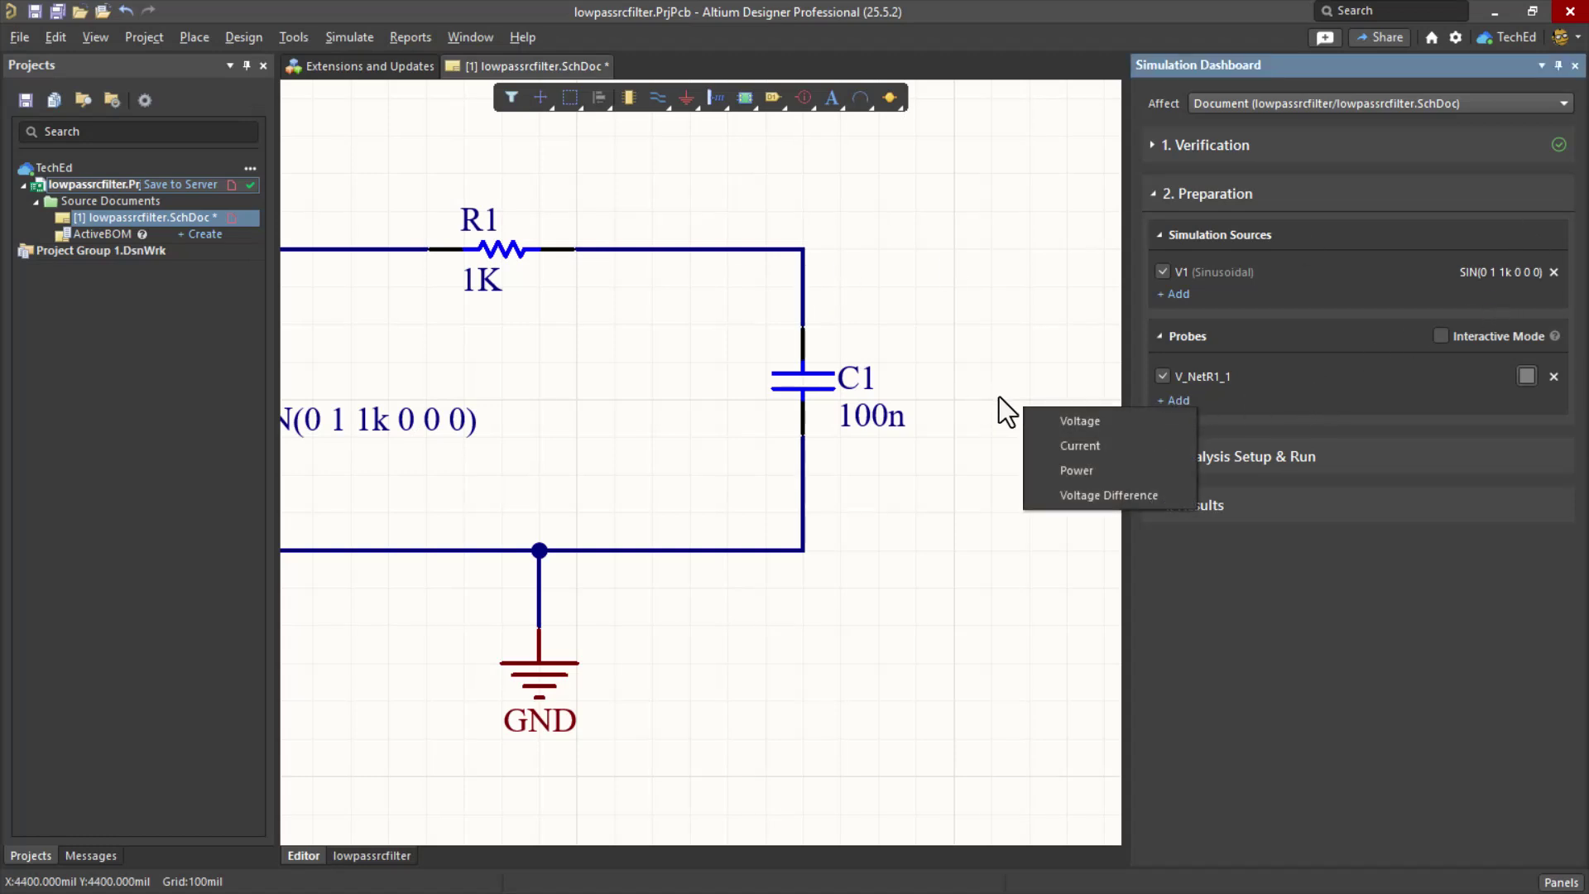
pyautogui.click(1064, 419)
pyautogui.click(803, 246)
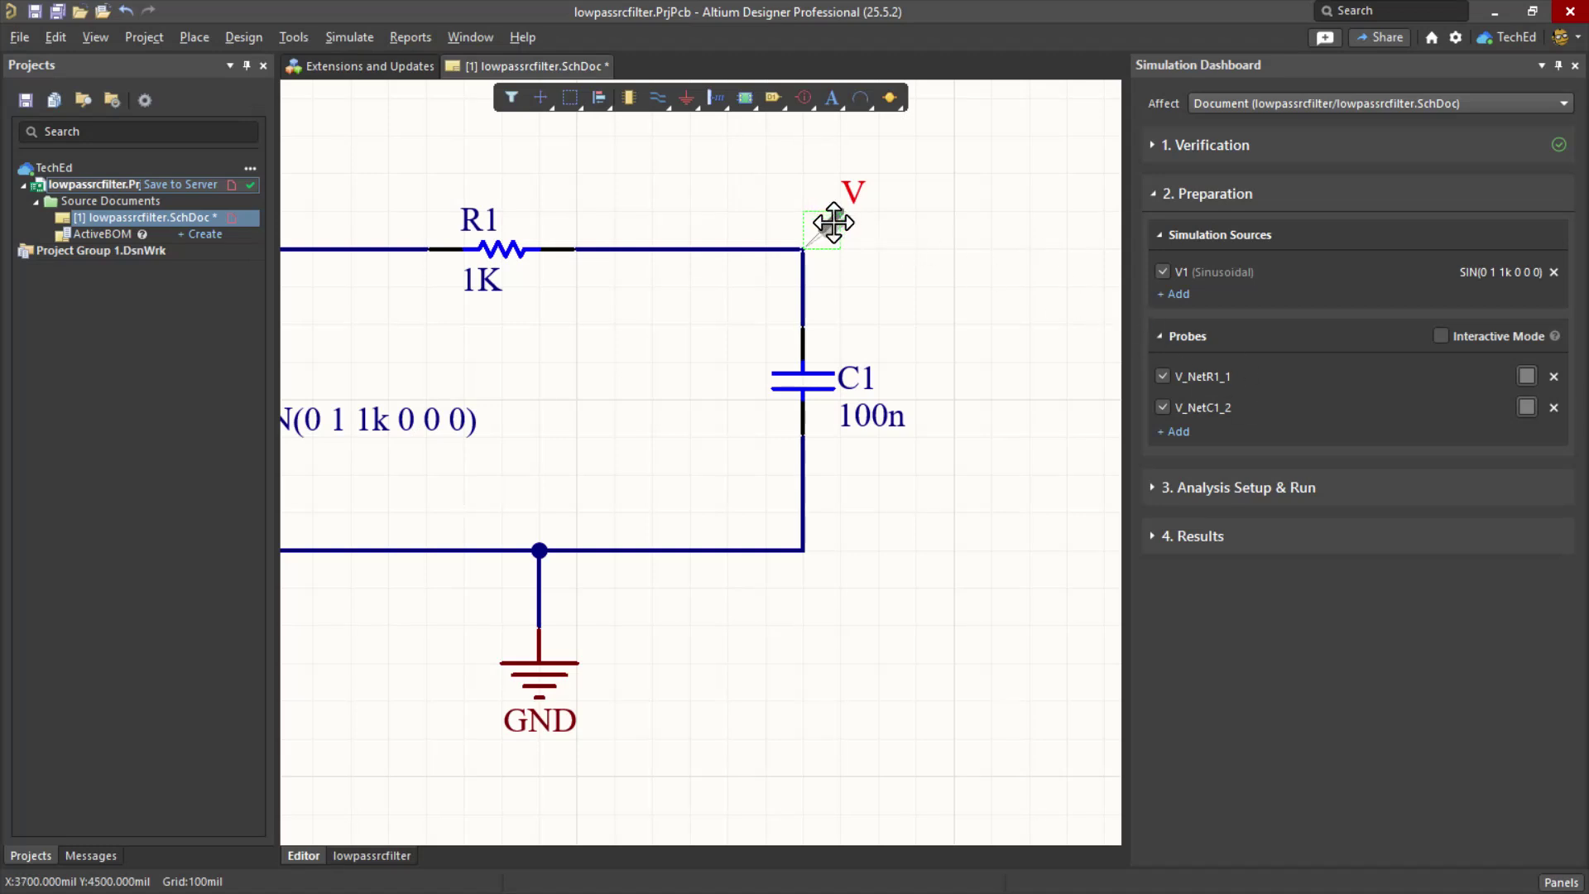
pyautogui.click(1527, 407)
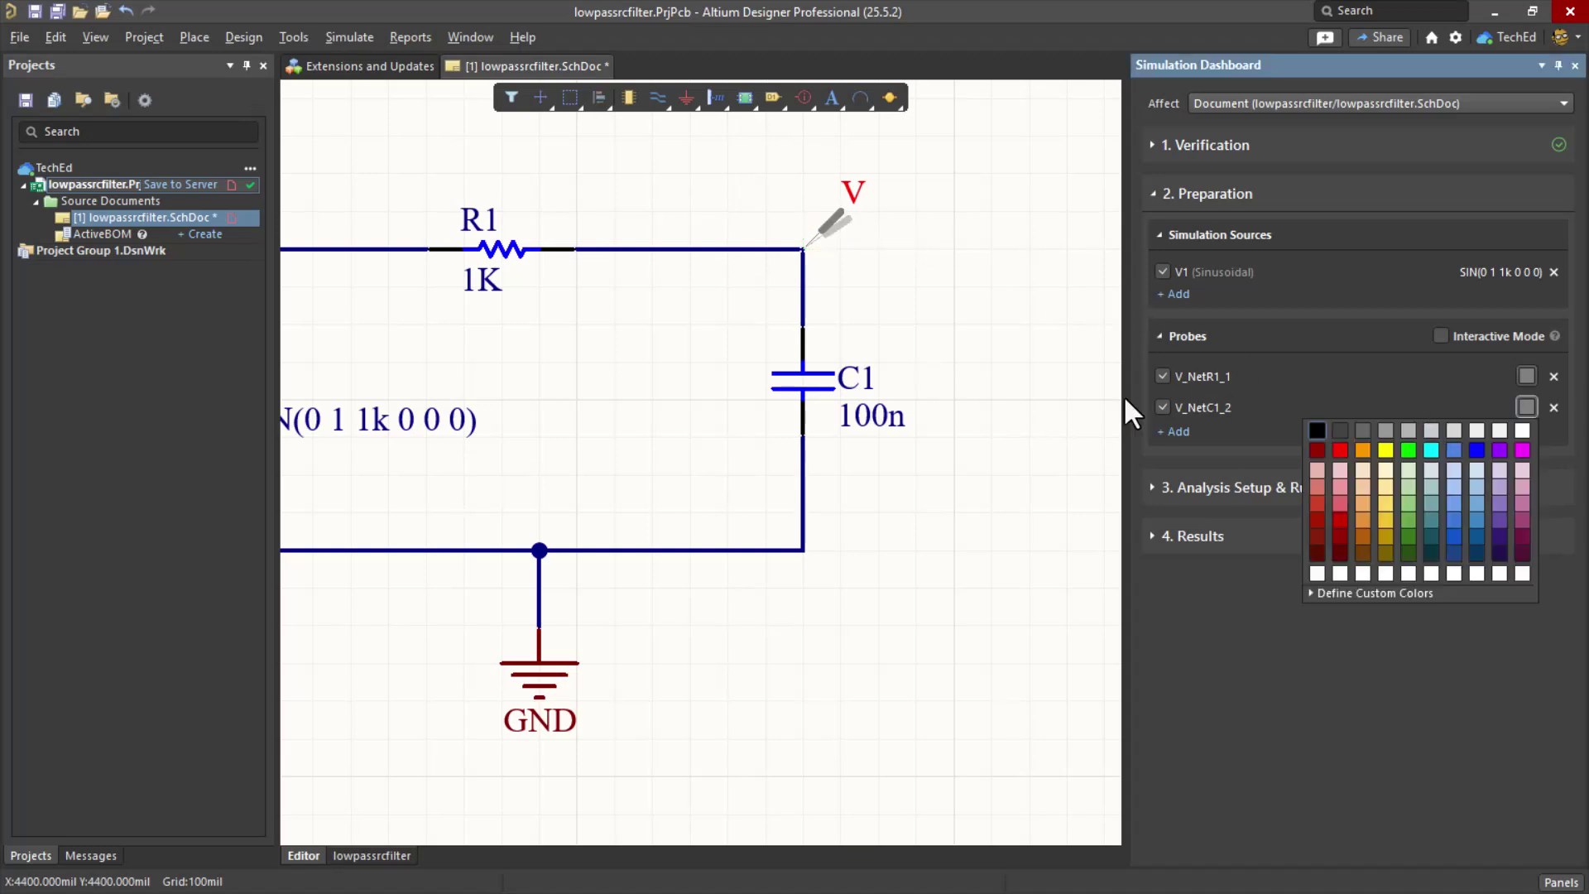
pyautogui.click(1431, 451)
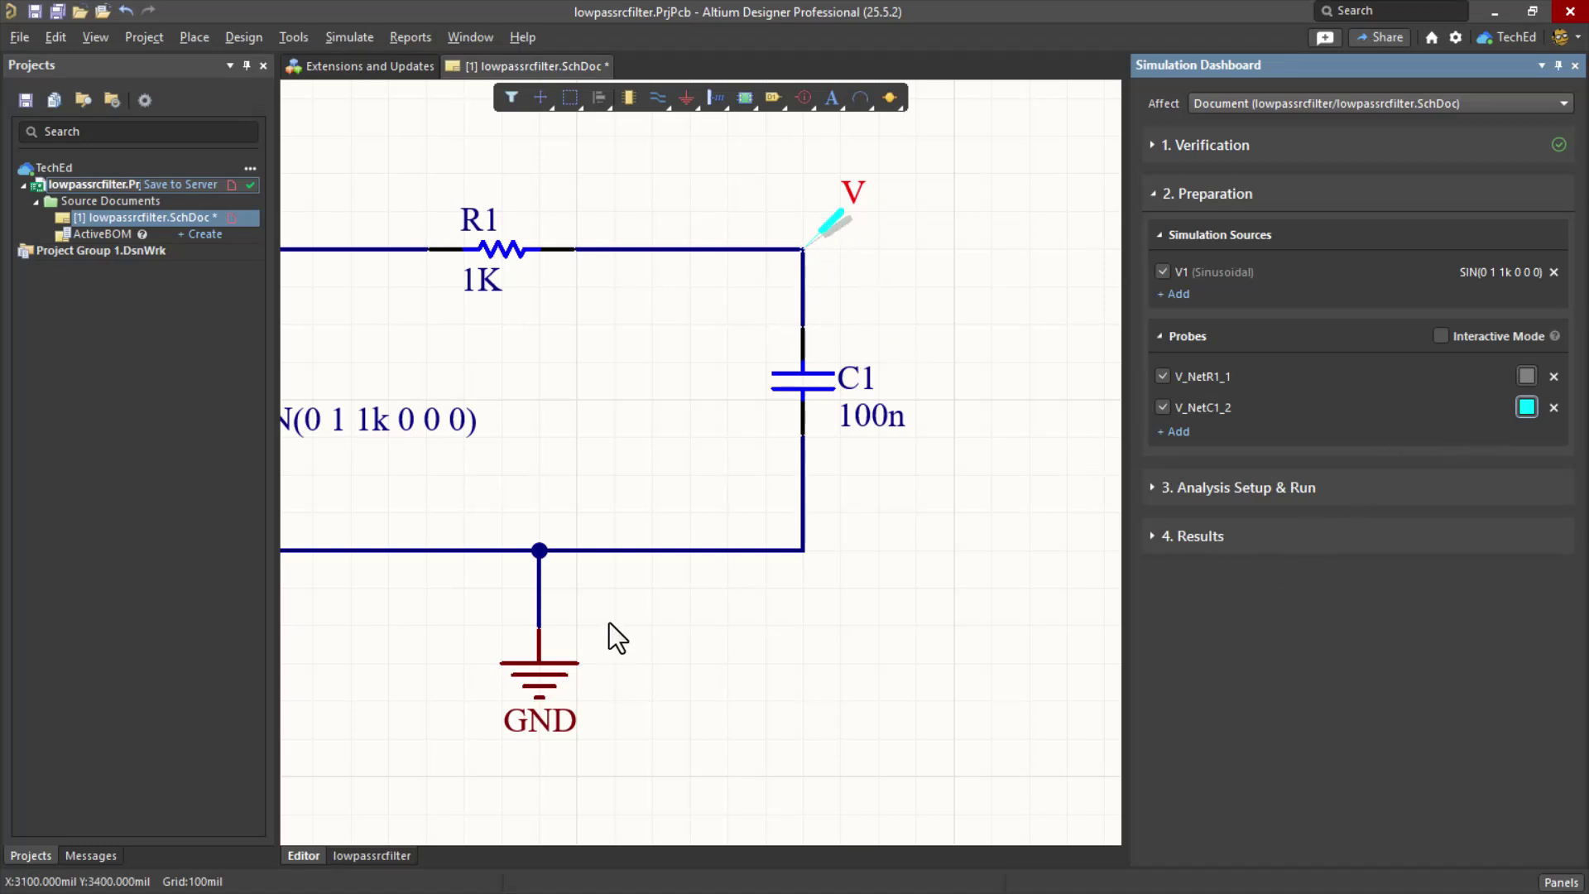
pyautogui.moveTo(666, 582); pyautogui.dragTo(822, 549, button='right')
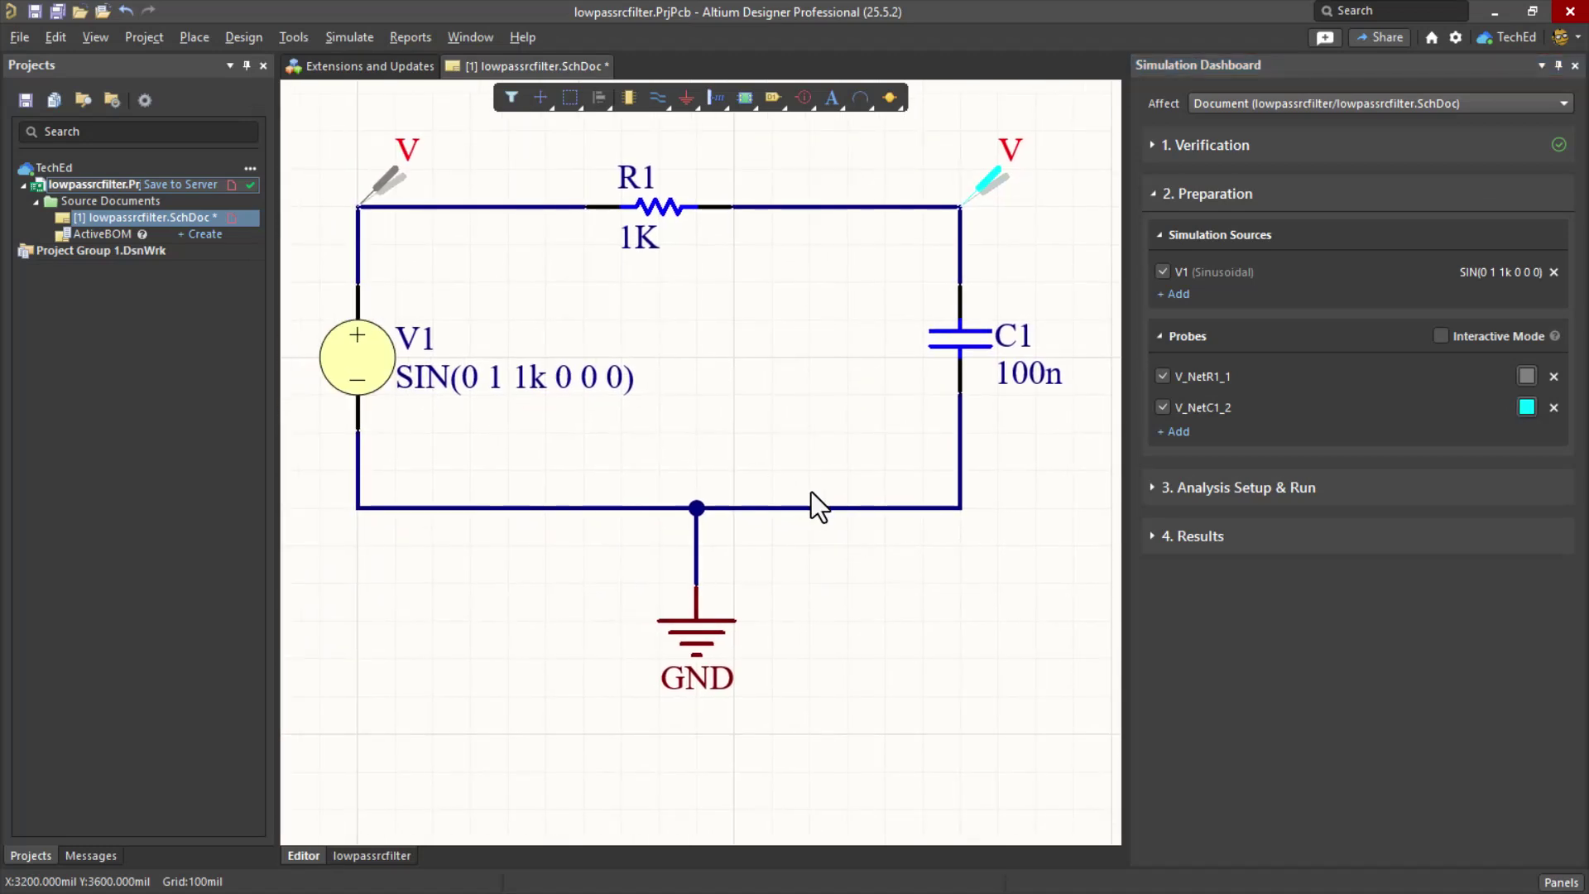
pyautogui.moveTo(985, 542); pyautogui.dragTo(890, 546, button='right')
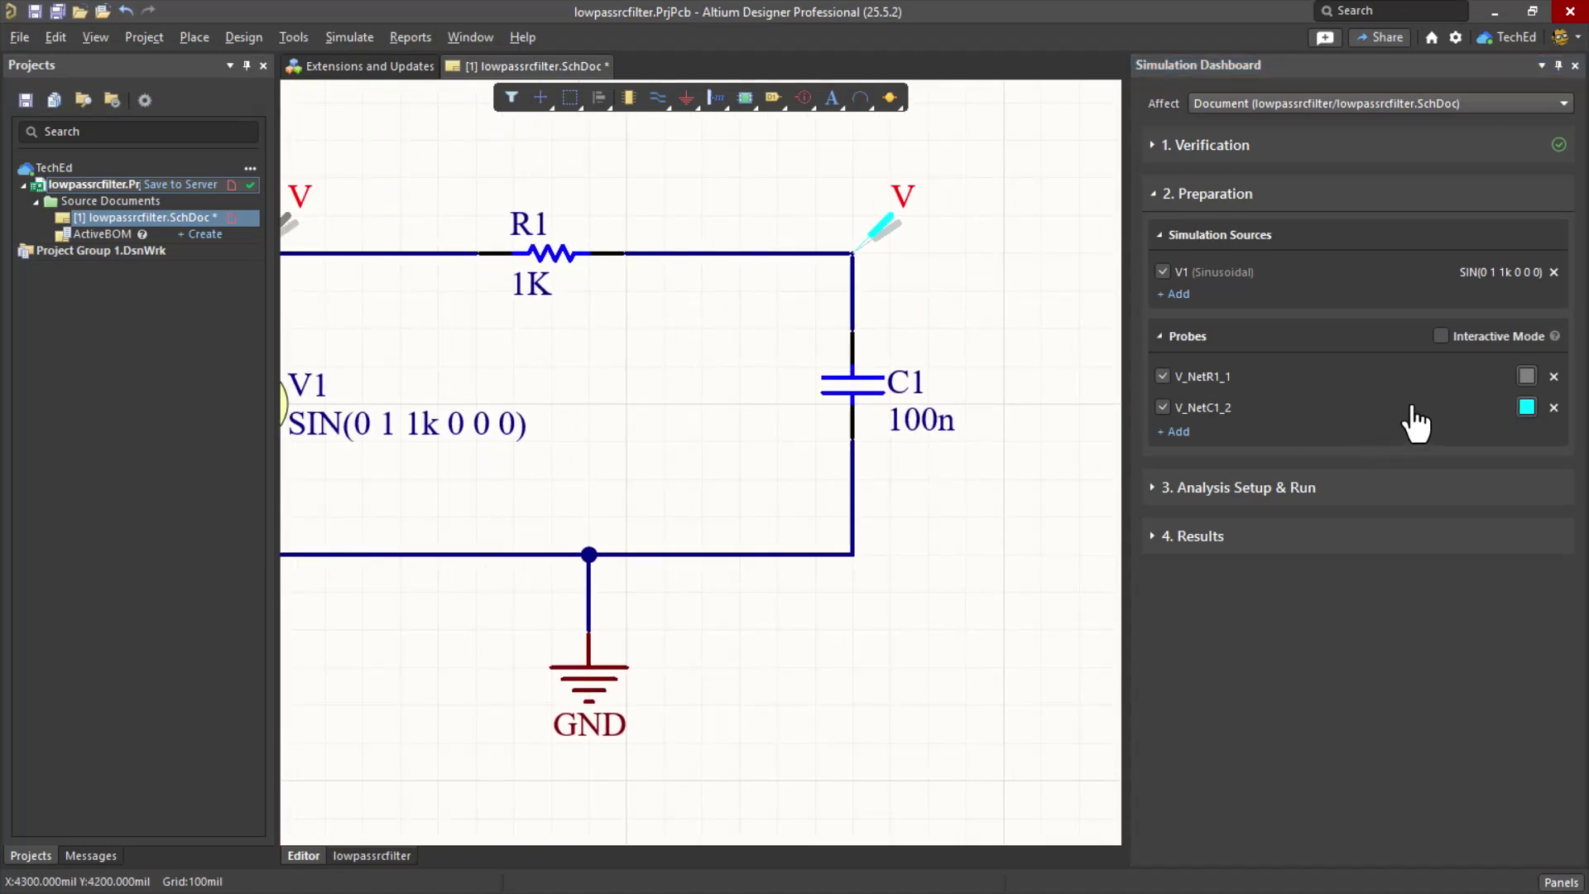
# - Recolor the input probe V_NetR1_1 red
pyautogui.click(1526, 375)
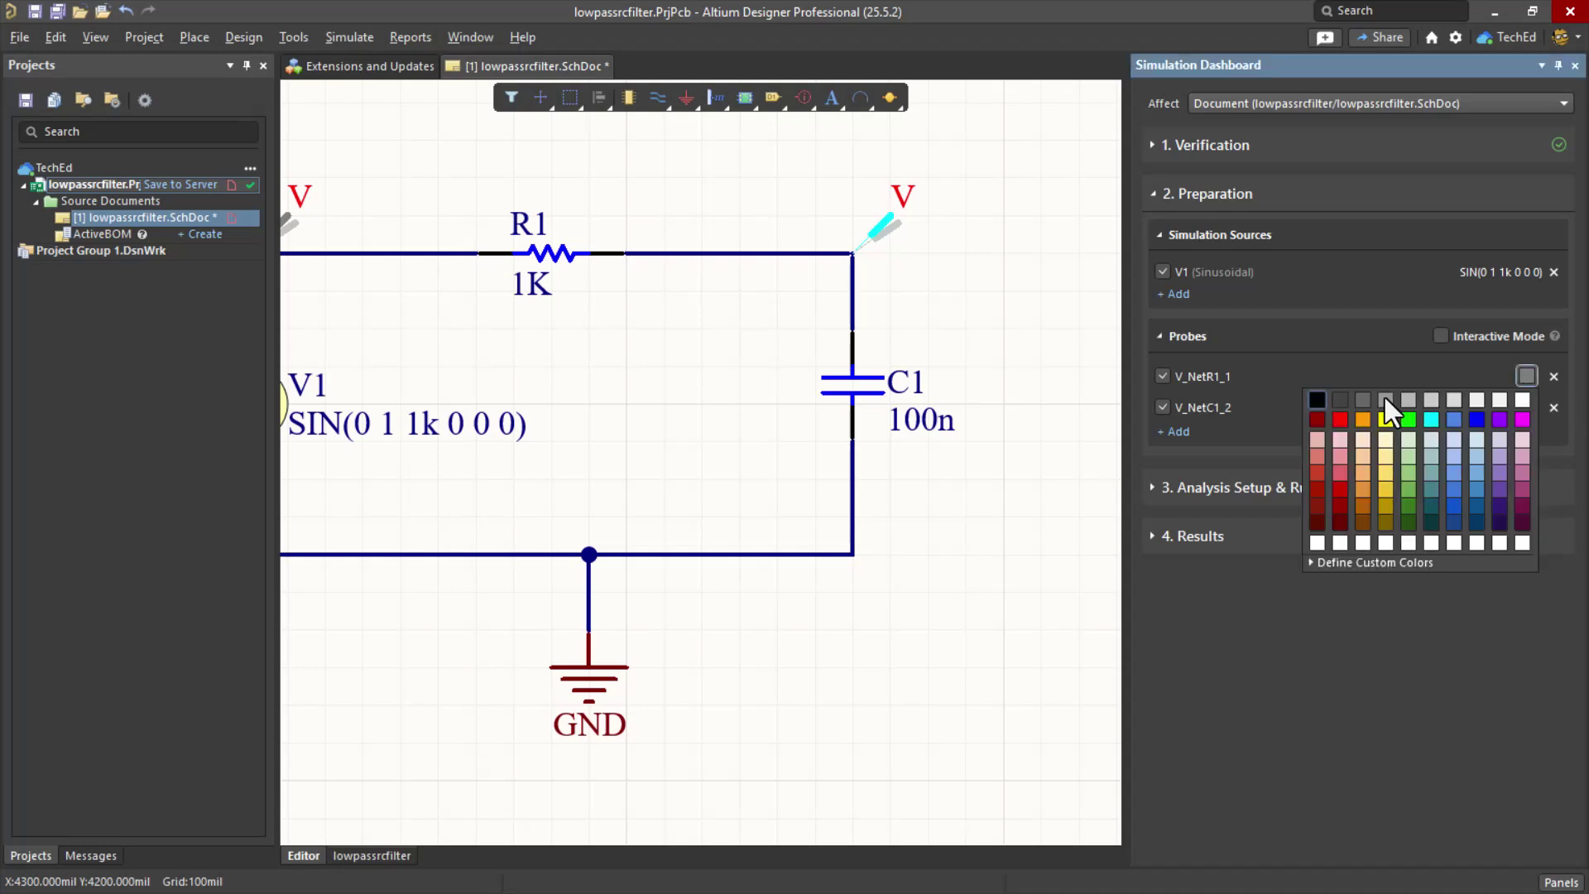
pyautogui.click(896, 349)
pyautogui.moveTo(589, 307); pyautogui.dragTo(714, 250, button='right')
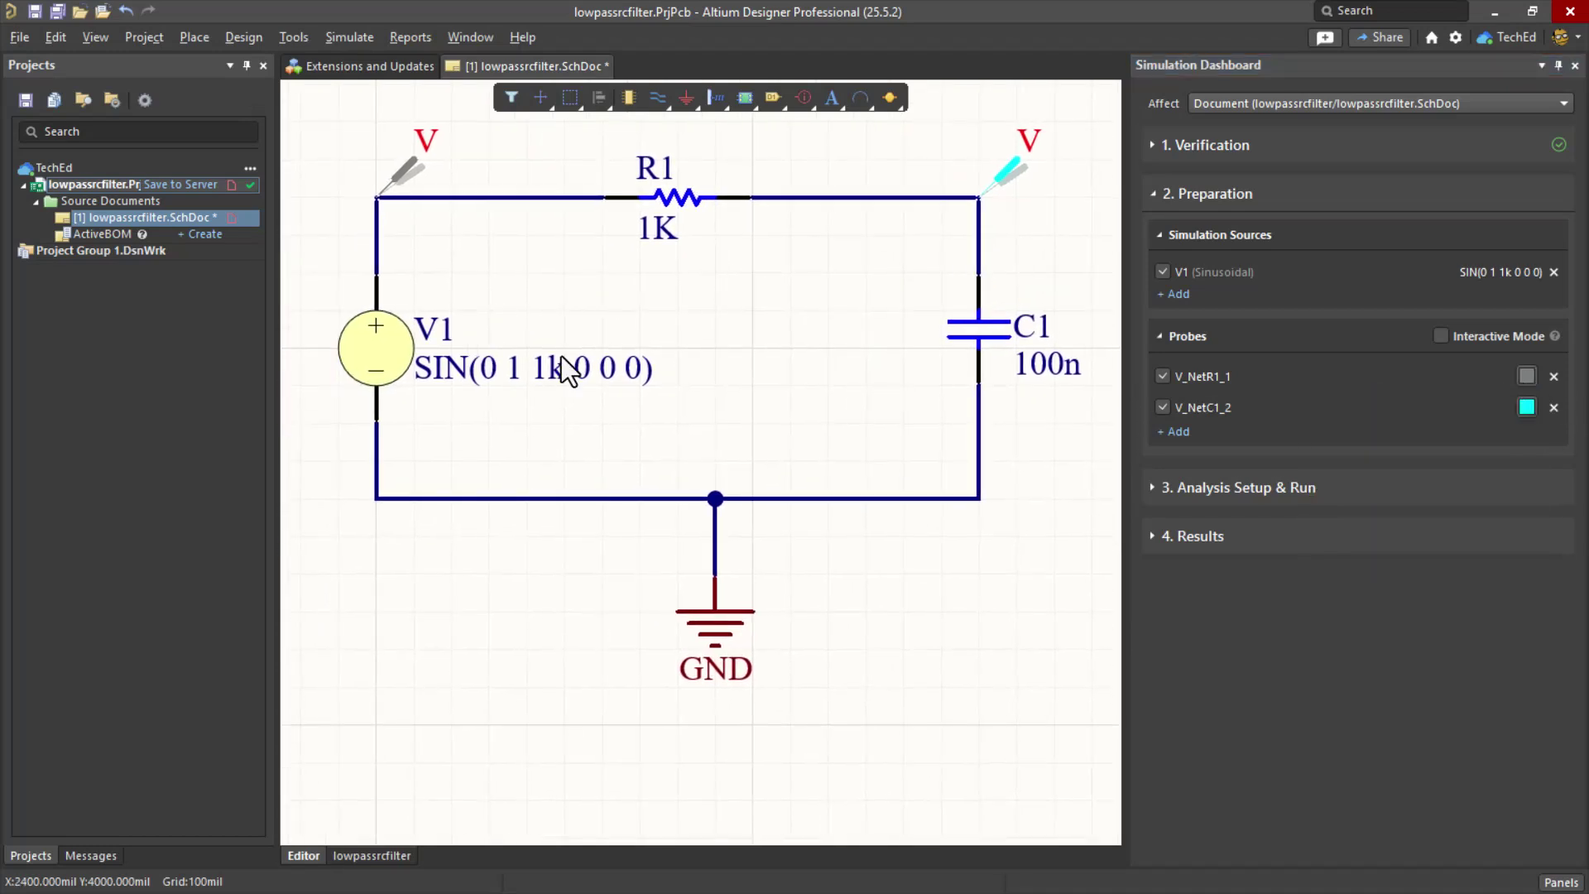
pyautogui.click(1527, 376)
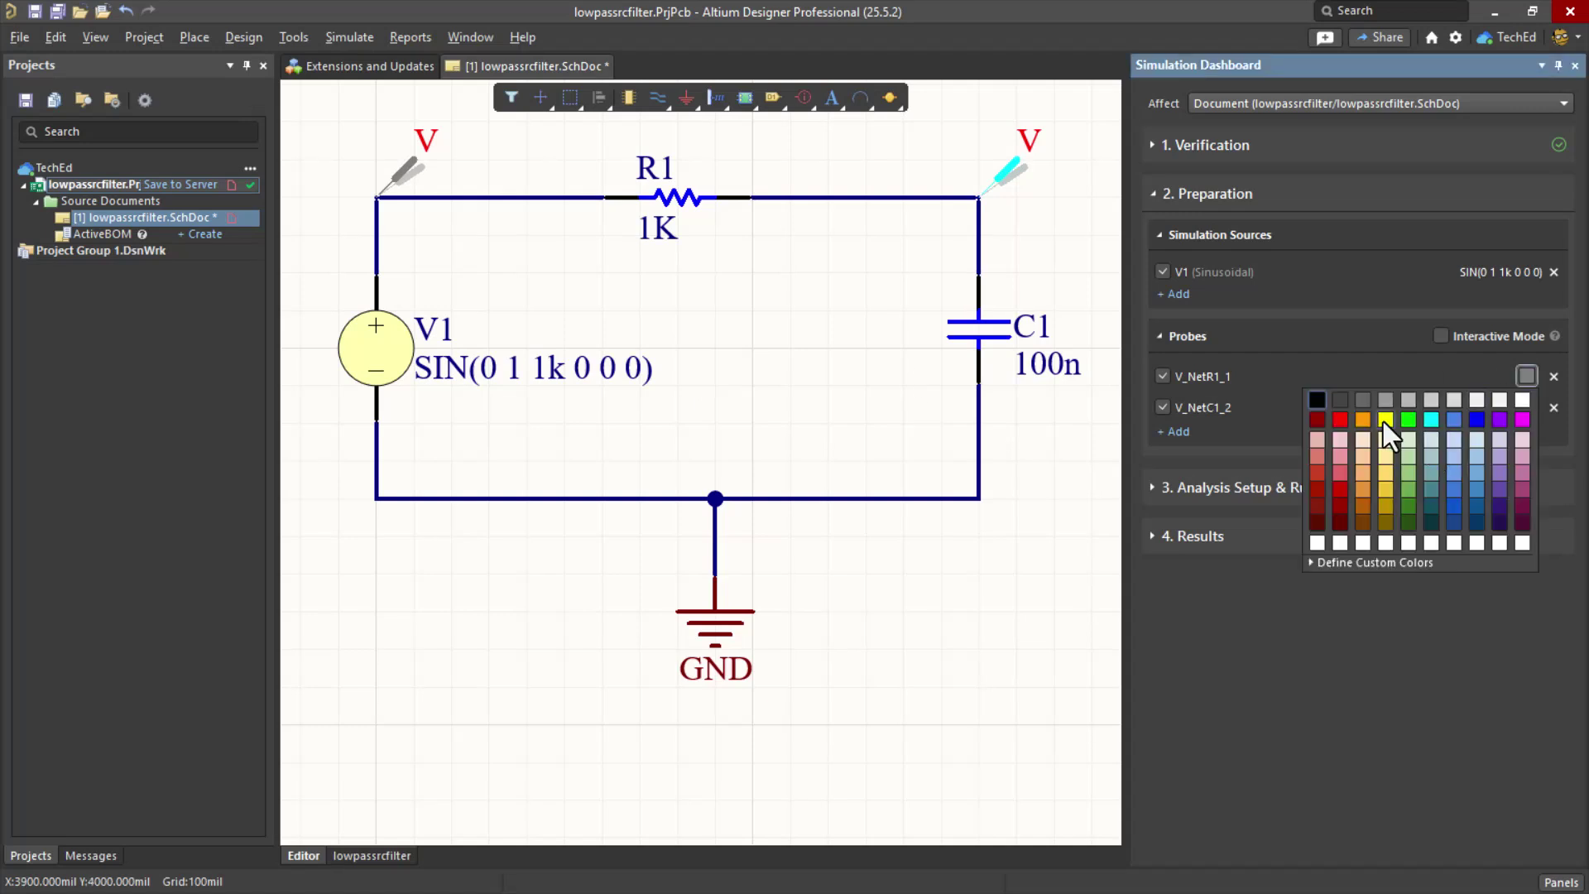
pyautogui.click(1340, 419)
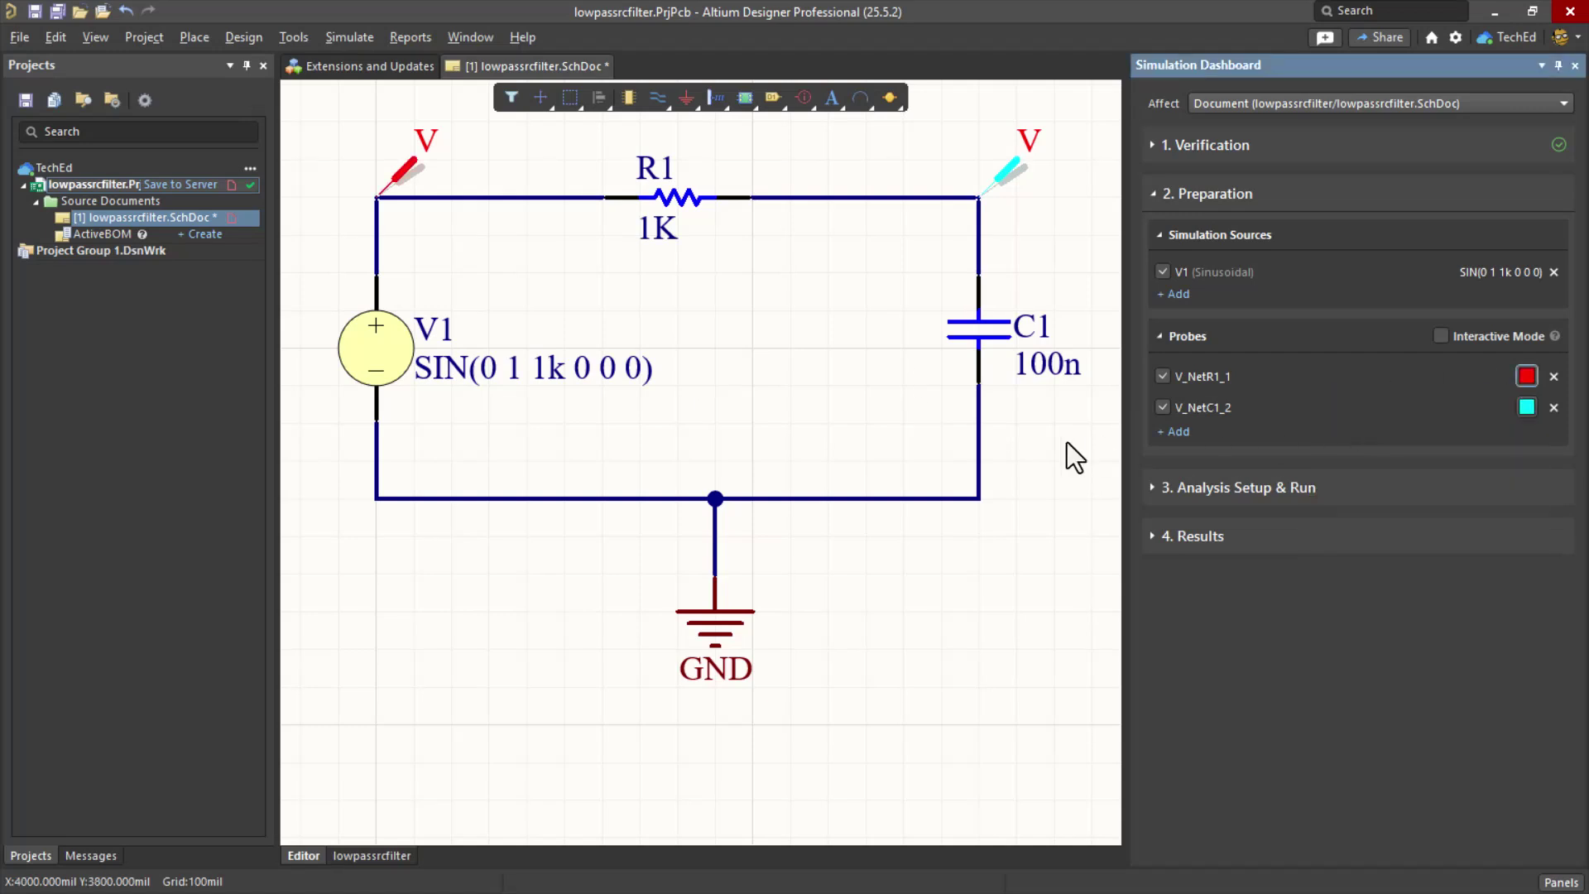
pyautogui.moveTo(1097, 465); pyautogui.dragTo(1004, 532, button='right')
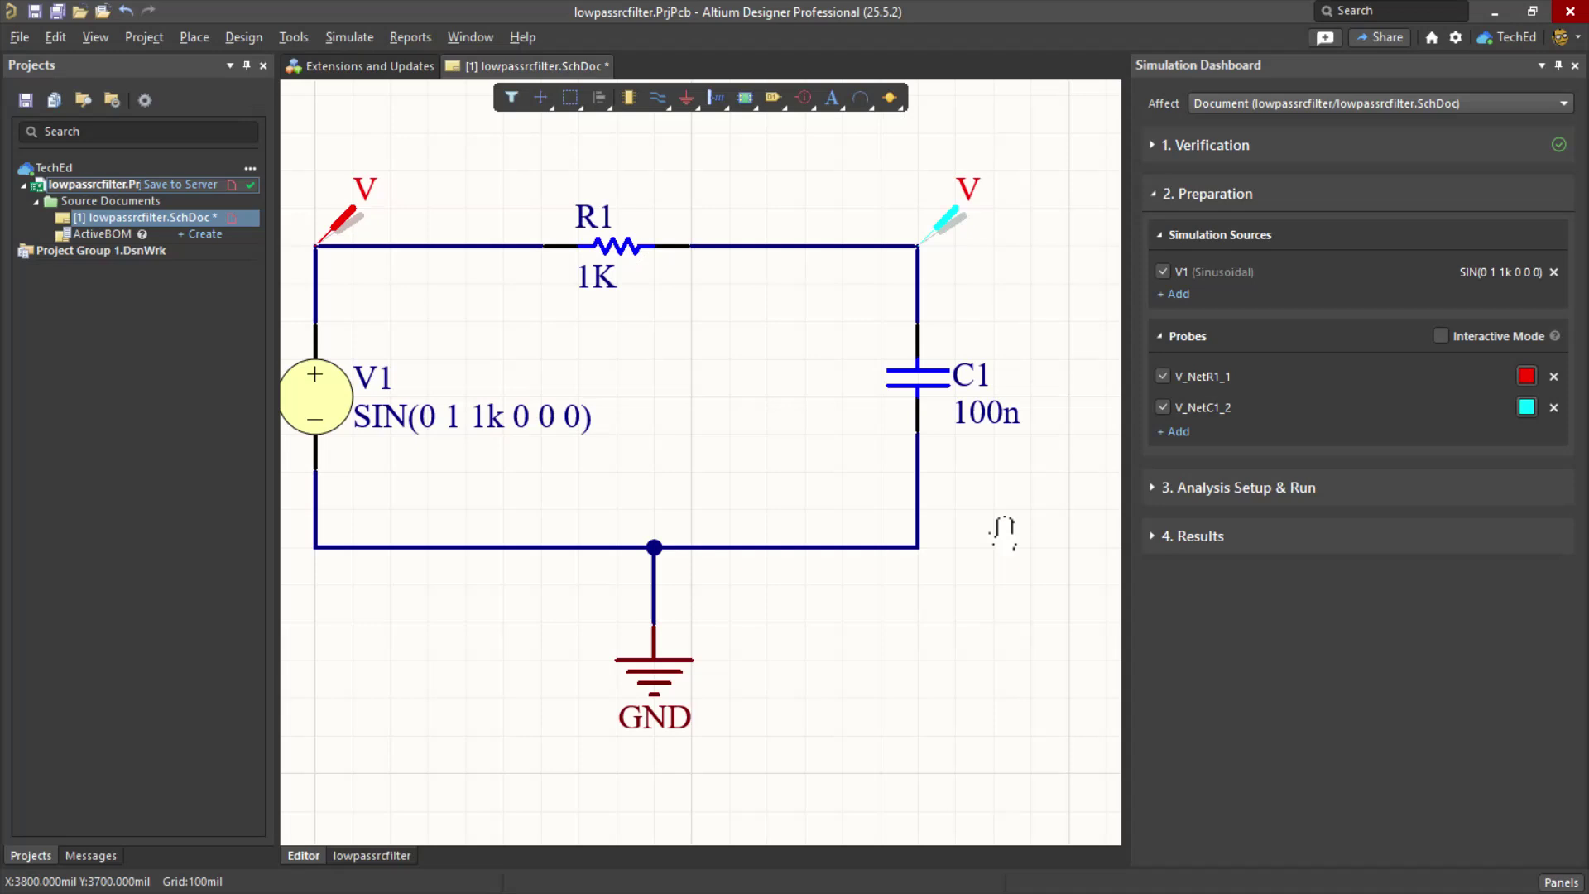
# - Open the Transient analysis settings and set the start time to 0
pyautogui.click(1238, 487)
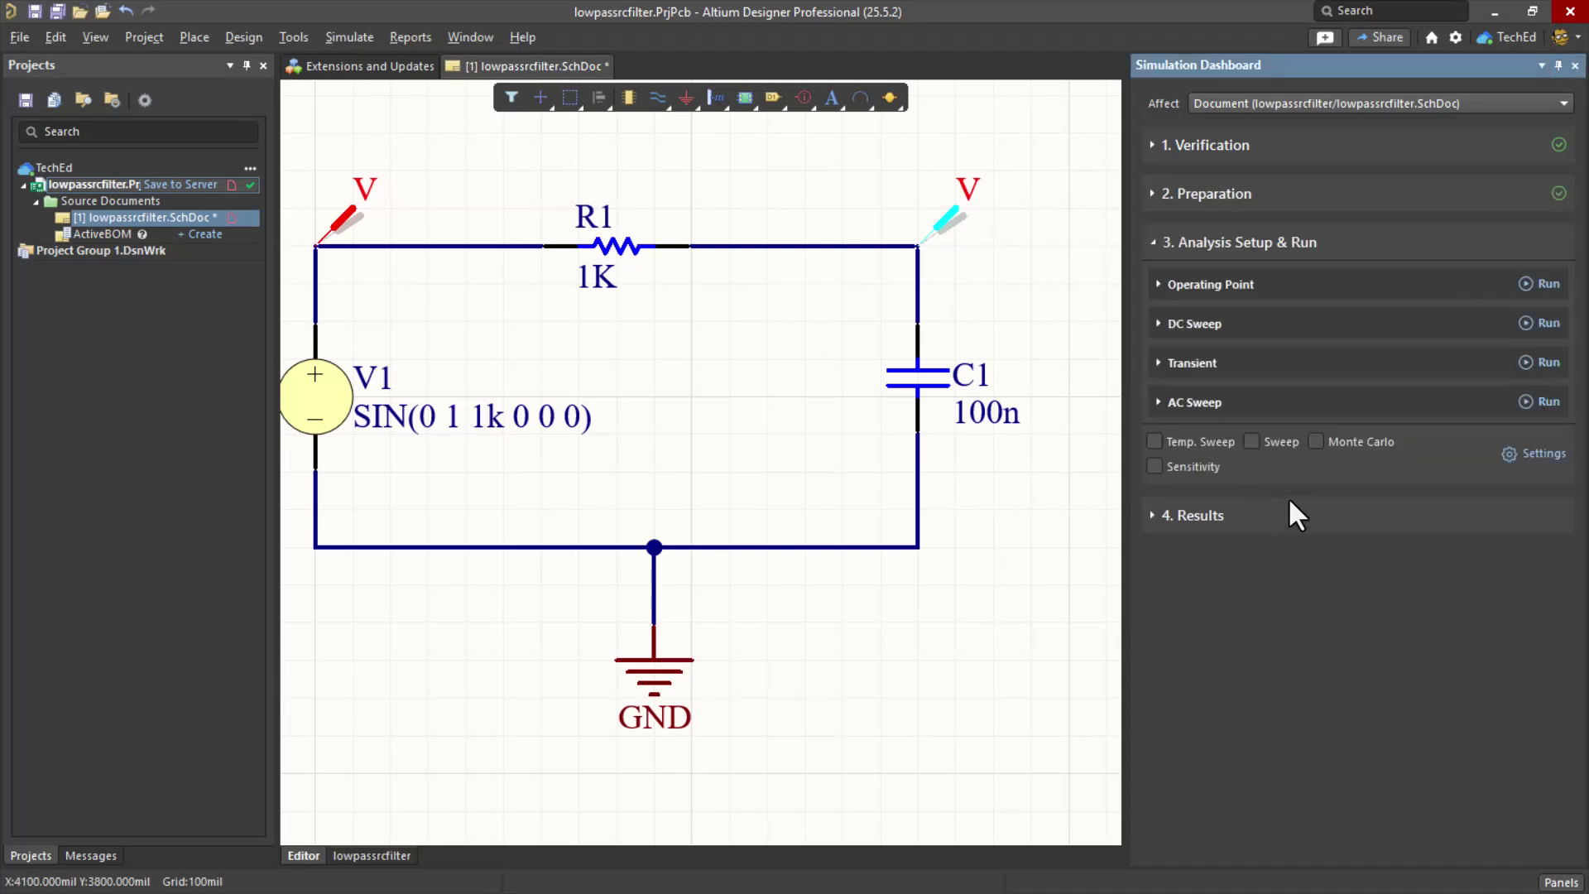
pyautogui.click(1201, 372)
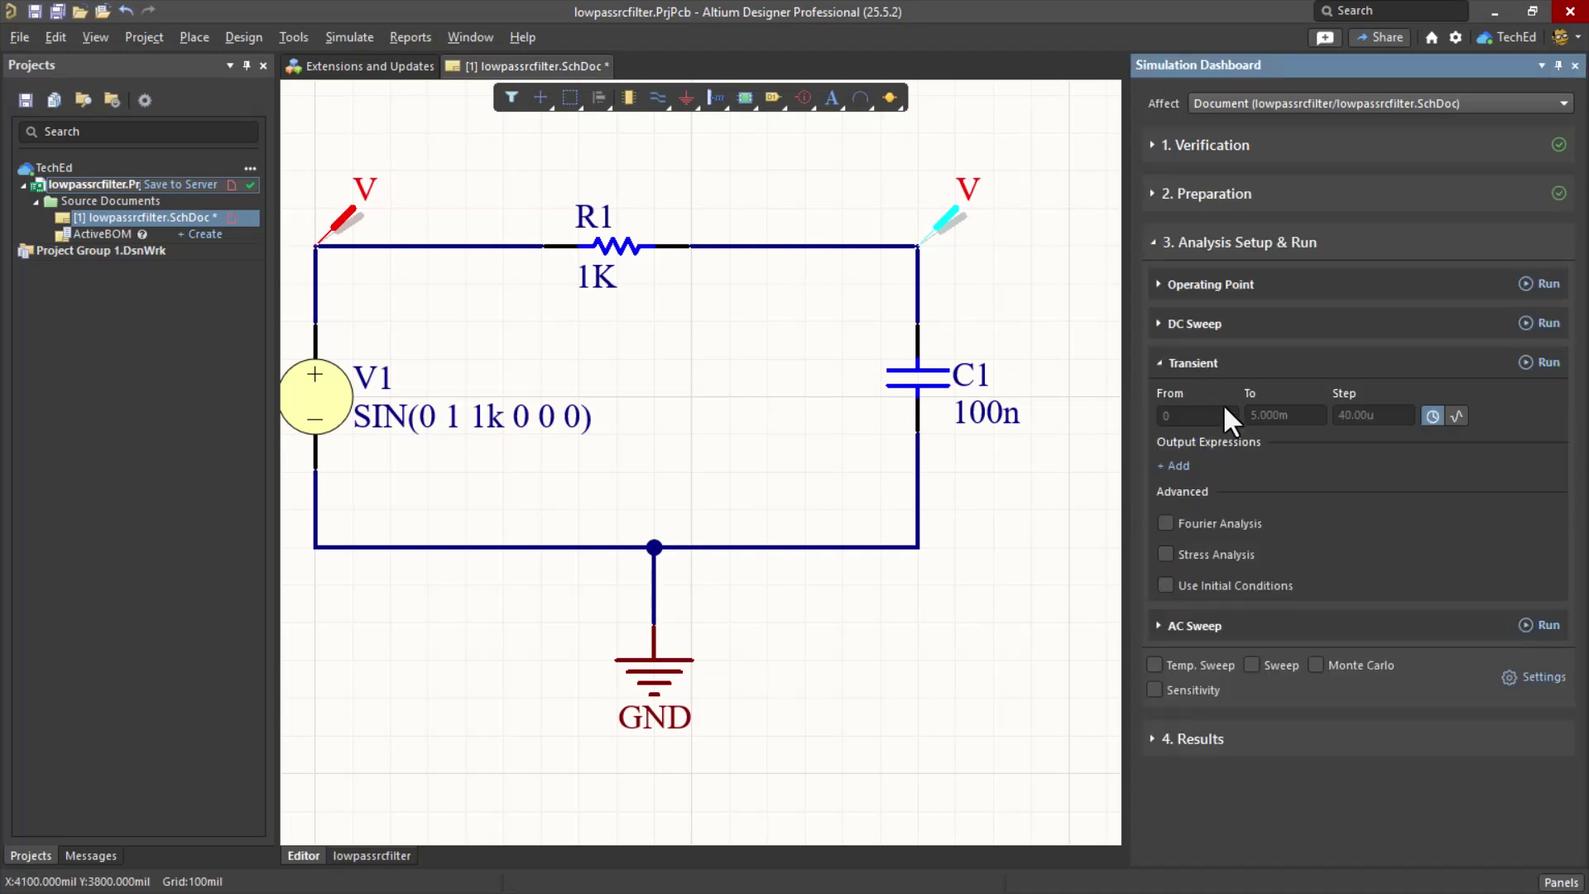
pyautogui.click(1207, 414)
pyautogui.write('0')
pyautogui.press('Tab')
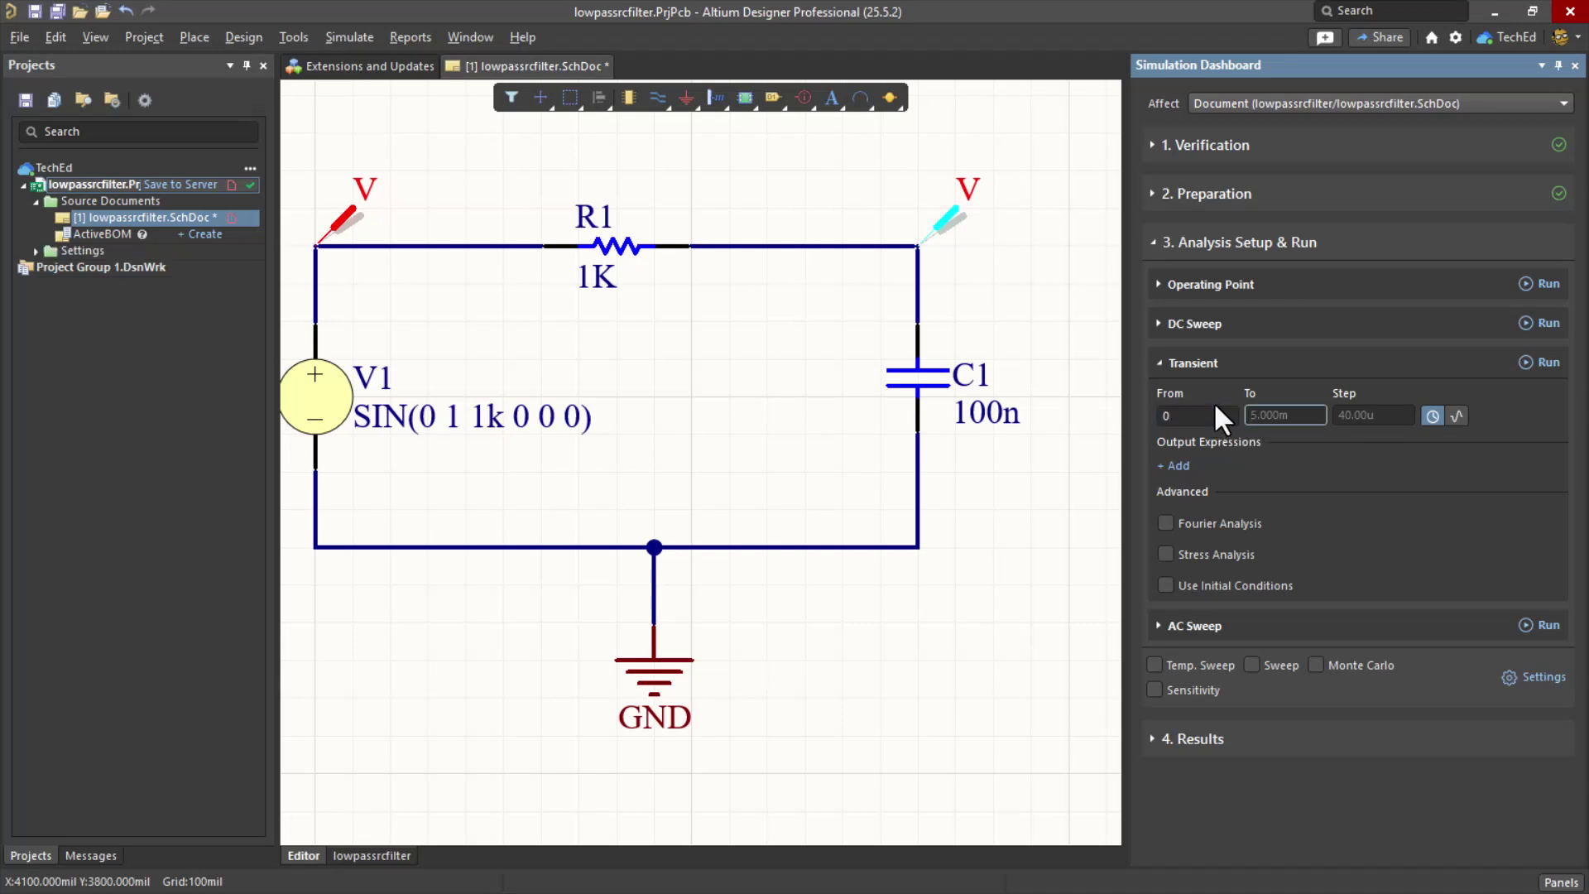
# - Set the transient end time to 10m and the step to 0.1m
pyautogui.write('1m')
pyautogui.press('Tab')
pyautogui.hotkey('shift', 'Tab')
pyautogui.press('BackSpace')
pyautogui.write('0m')
pyautogui.press('BackSpace')
pyautogui.press('BackSpace')
pyautogui.write('0m')
pyautogui.press('Tab')
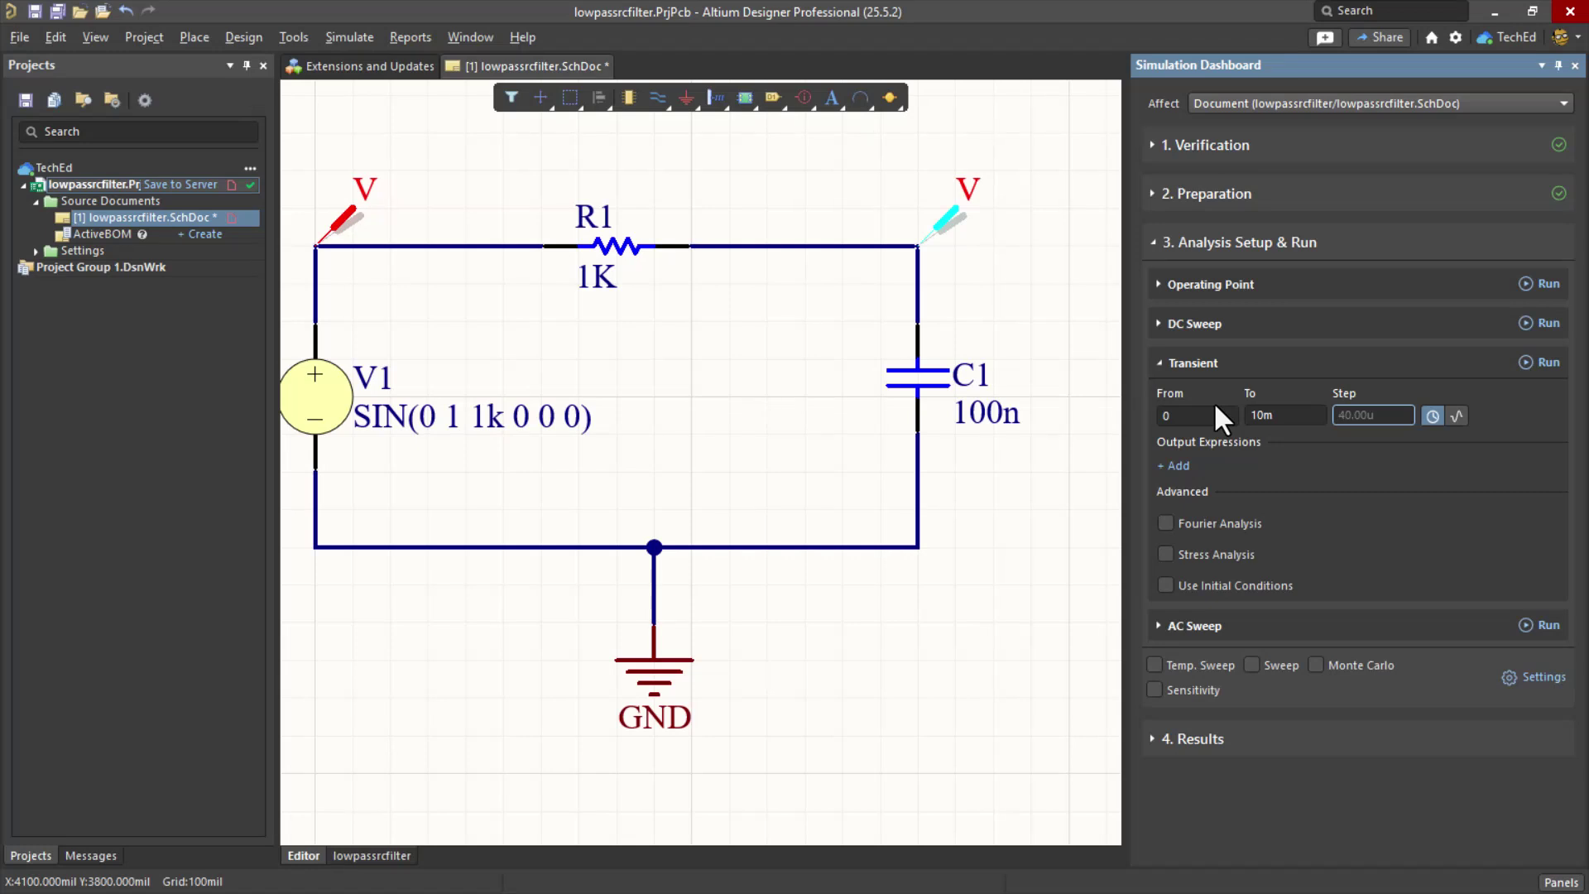
pyautogui.write('0.1m')
pyautogui.press('Return')
# - Run the transient simulation and go back to the lowpassrcfilter.SchDoc schematic
pyautogui.click(1548, 364)
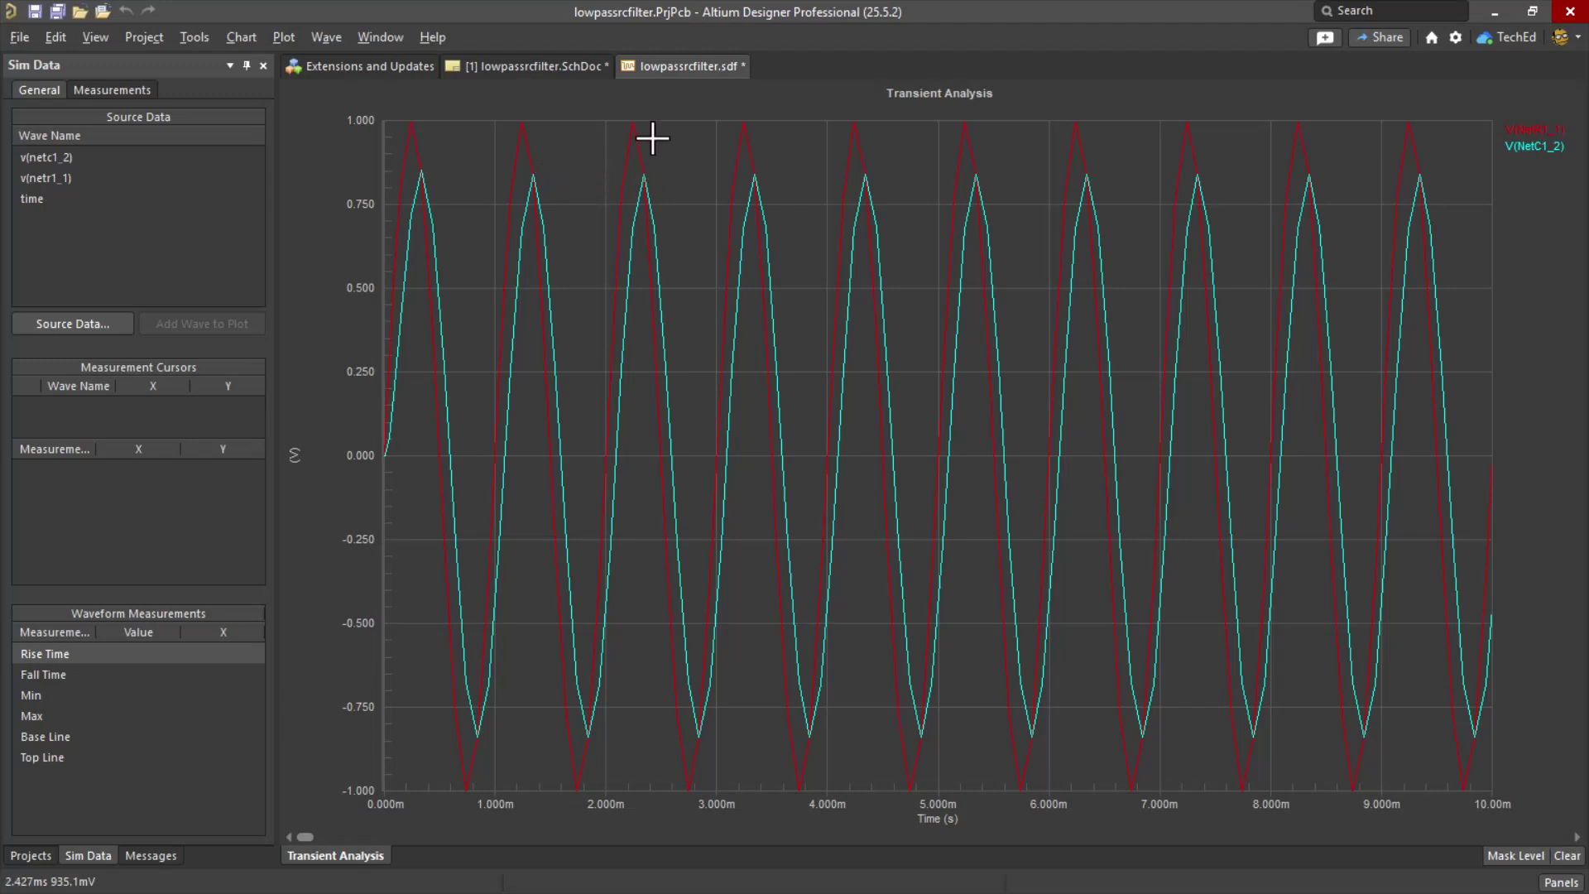
pyautogui.click(500, 66)
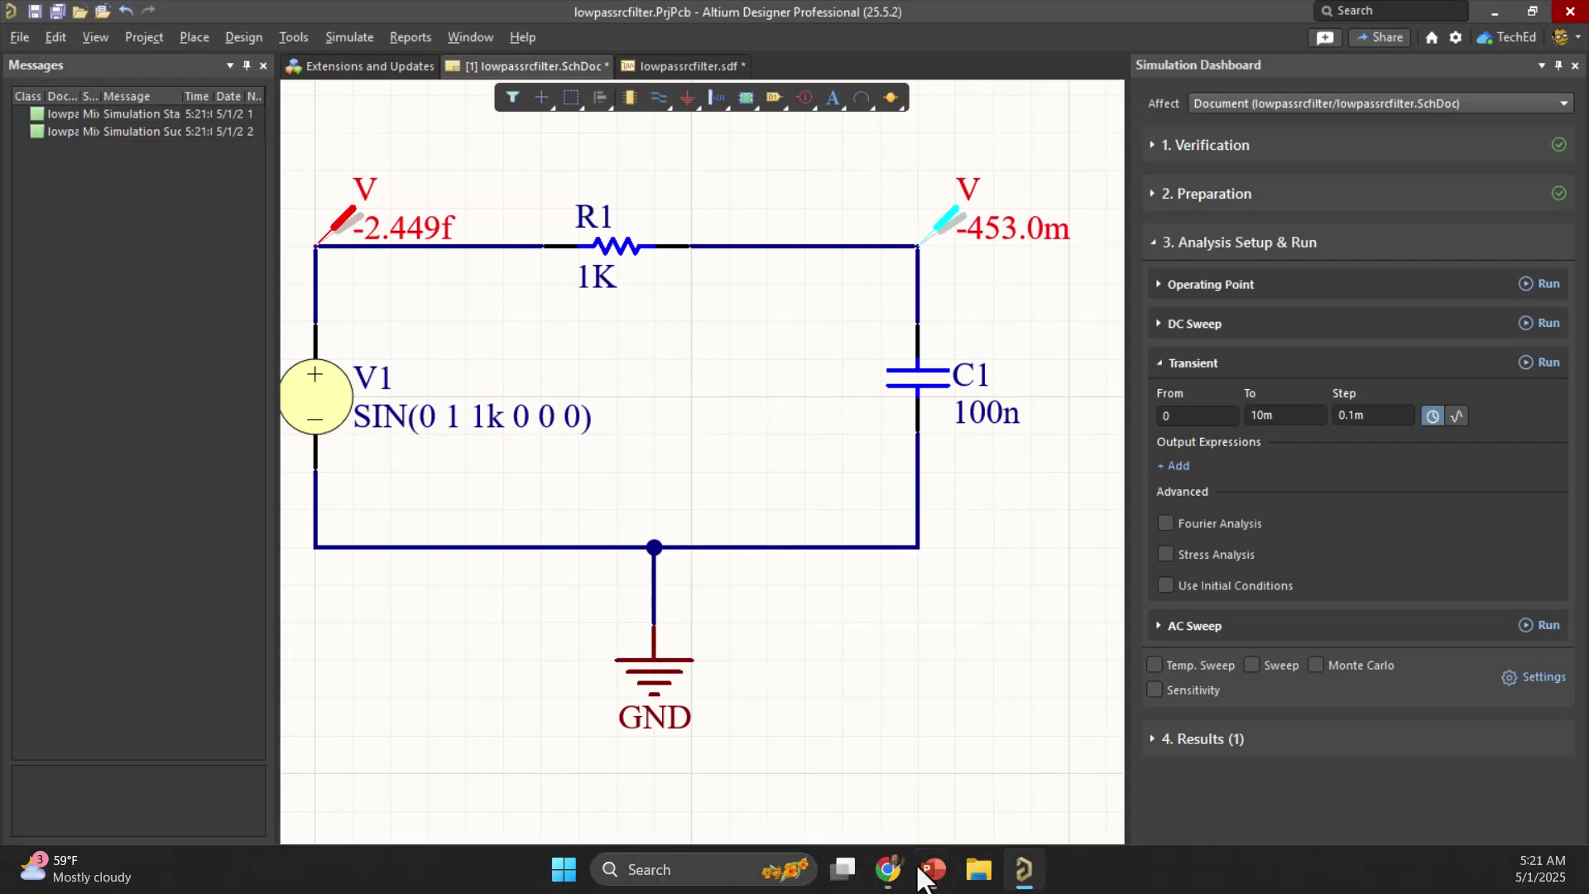
pyautogui.moveTo(888, 879)
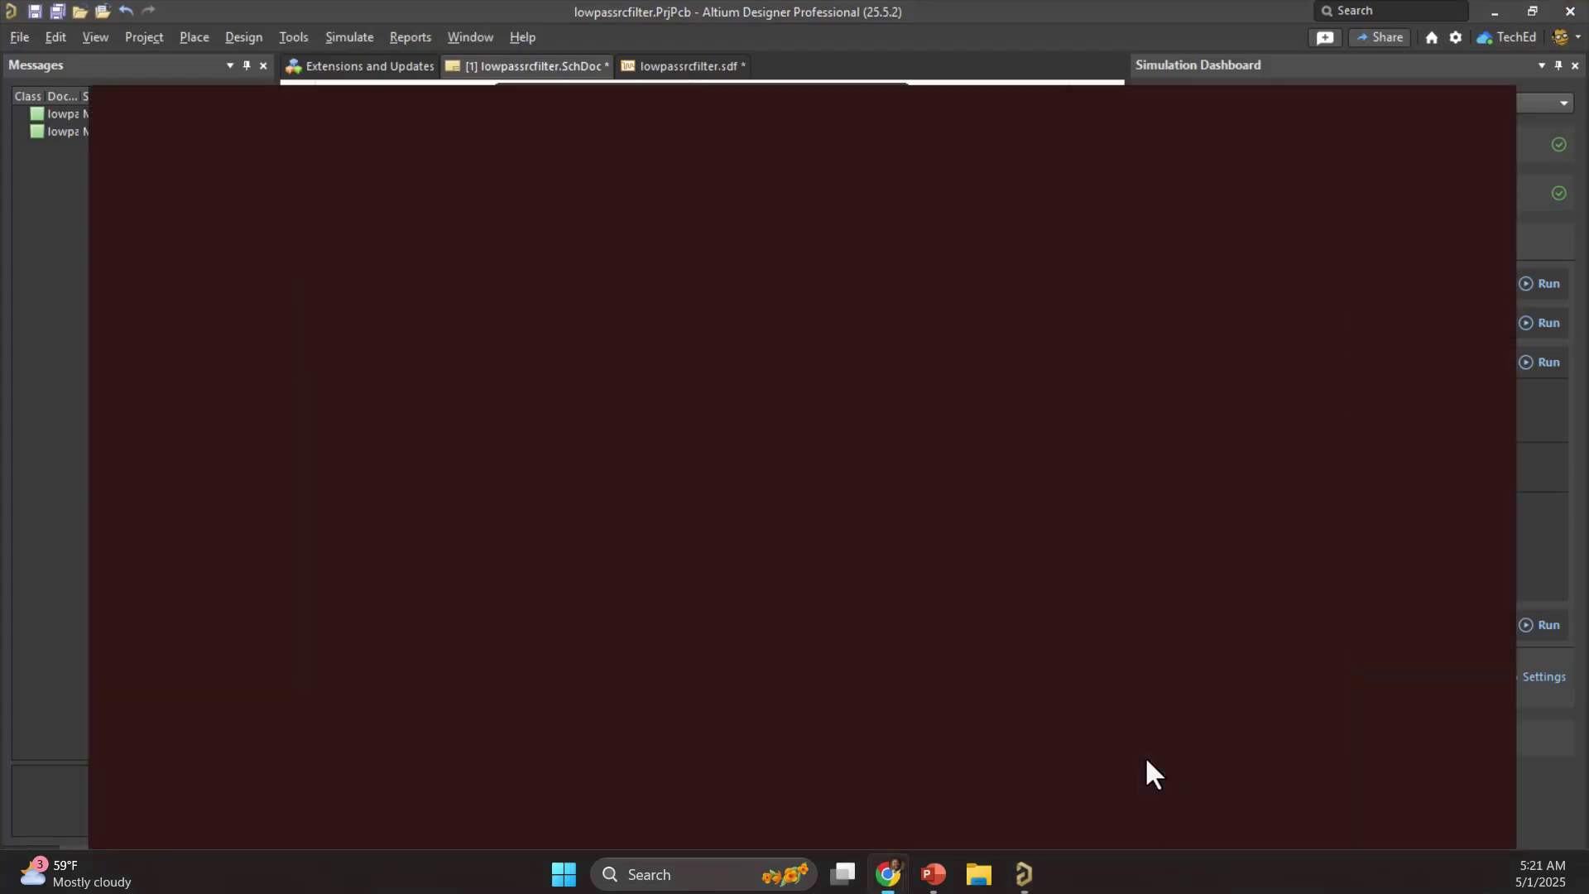
pyautogui.click(1145, 757)
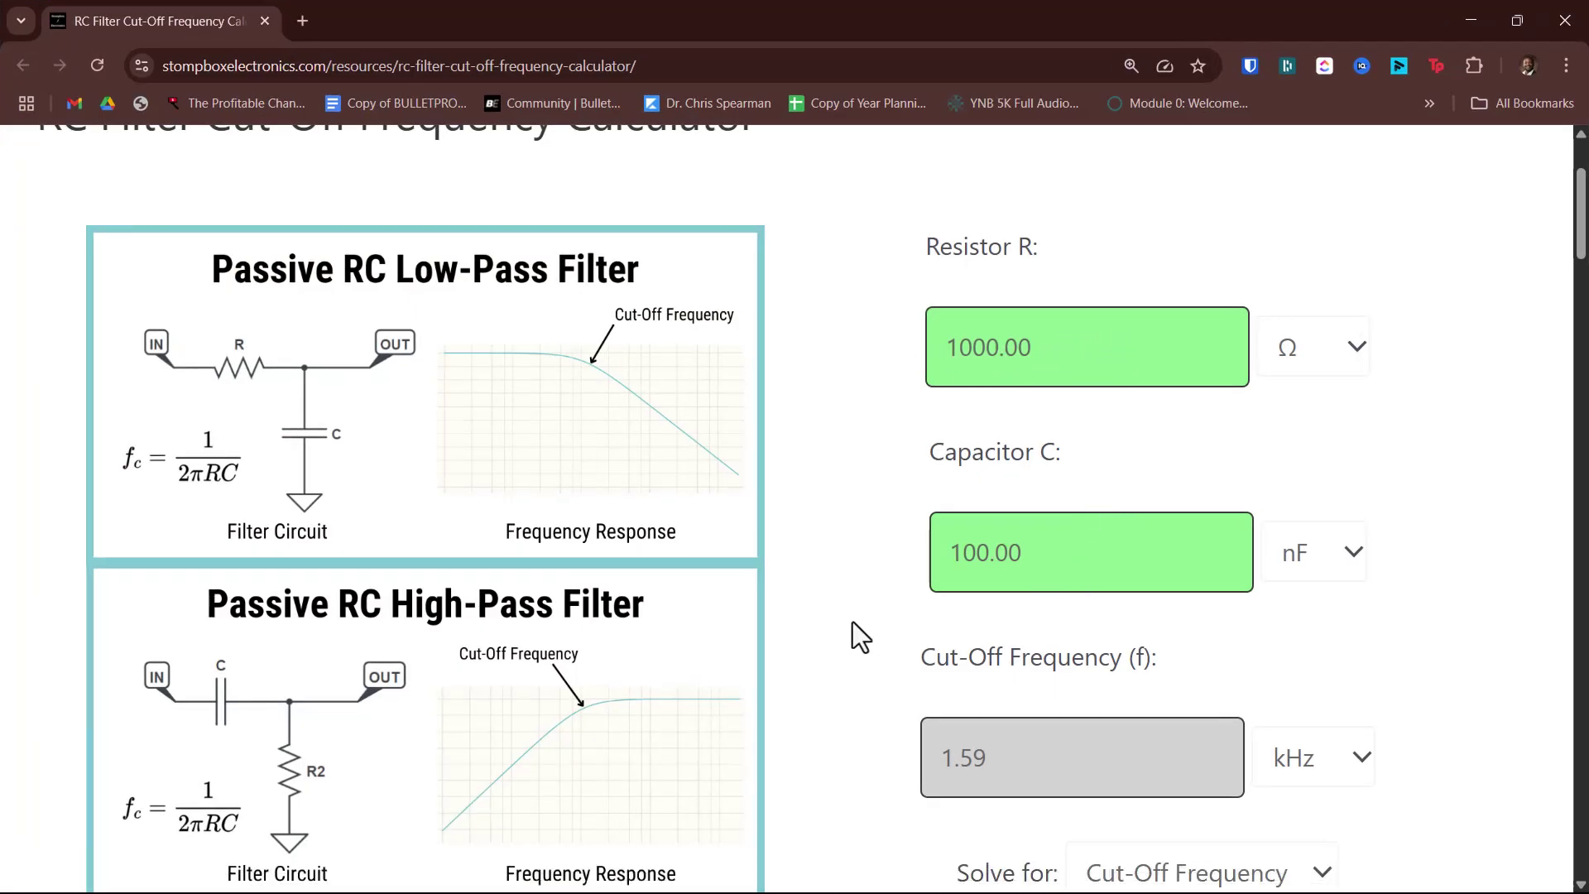
pyautogui.scroll(-2, 853, 622)
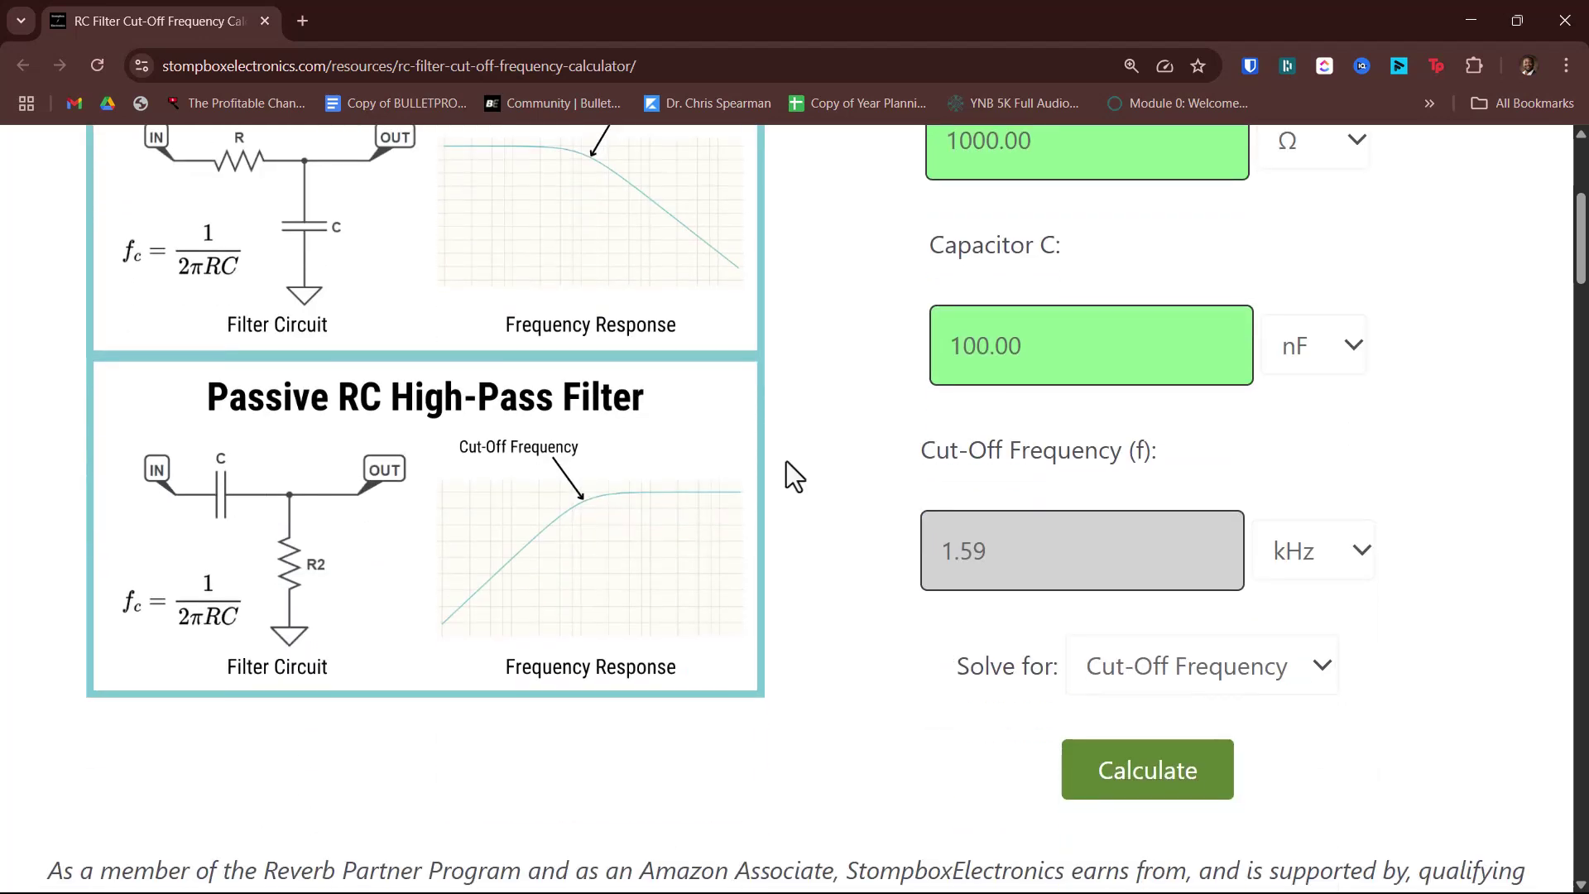
pyautogui.scroll(1, 786, 380)
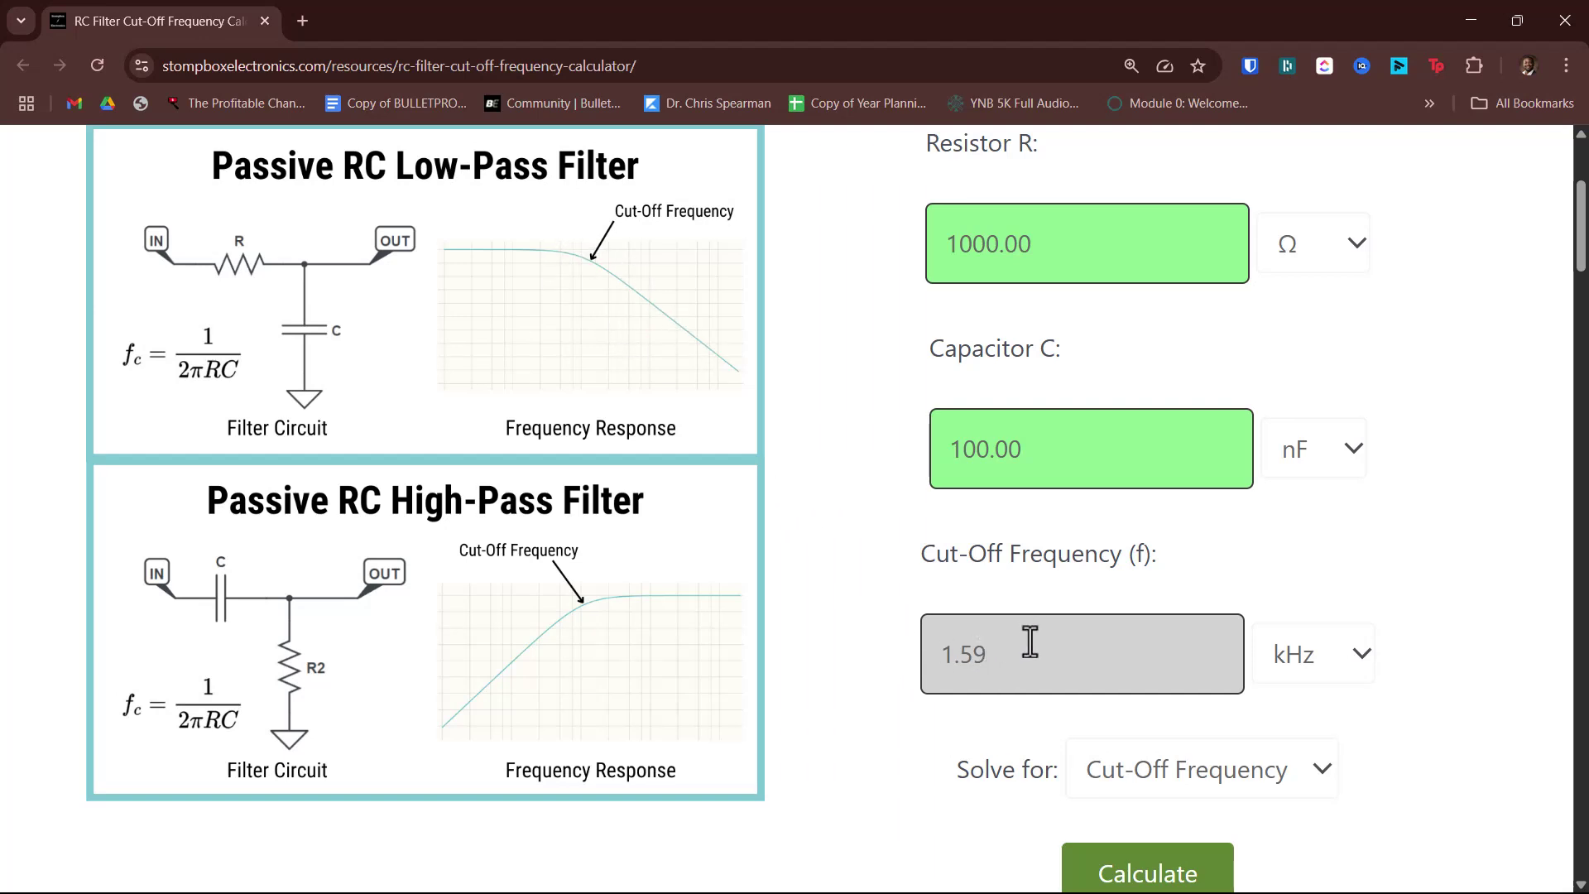
pyautogui.click(1472, 18)
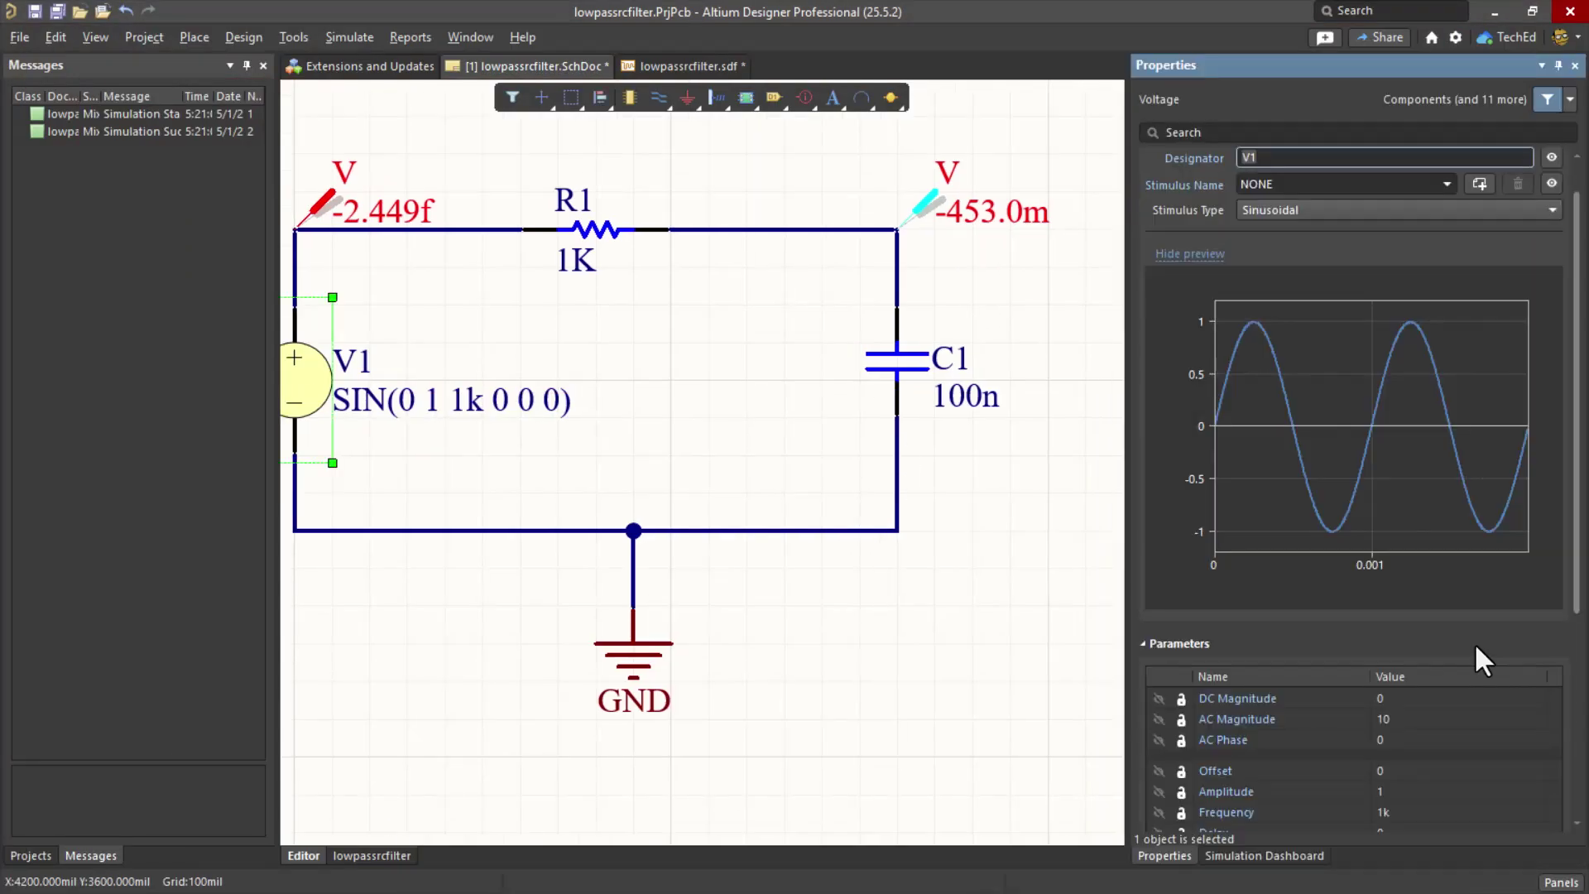
# - Select V1 and change its sine Amplitude to 10, making it SIN(0 10 1k 0 0 0)
pyautogui.click(302, 364)
pyautogui.click(302, 364)
pyautogui.moveTo(1575, 512); pyautogui.dragTo(1577, 683)
pyautogui.click(1391, 501)
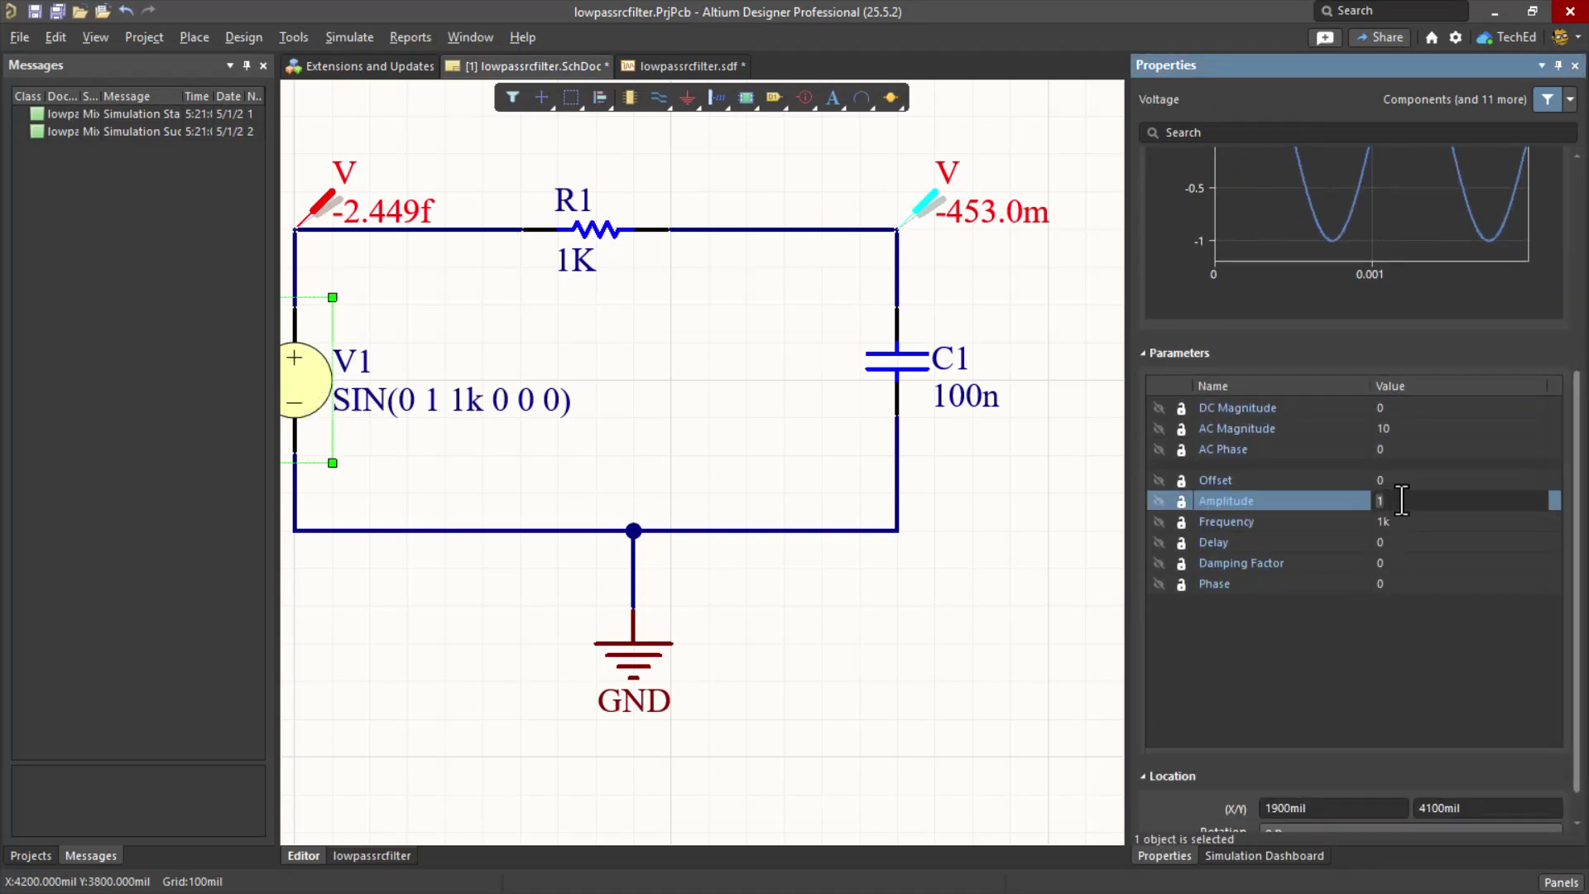
pyautogui.write('10')
pyautogui.press('Tab')
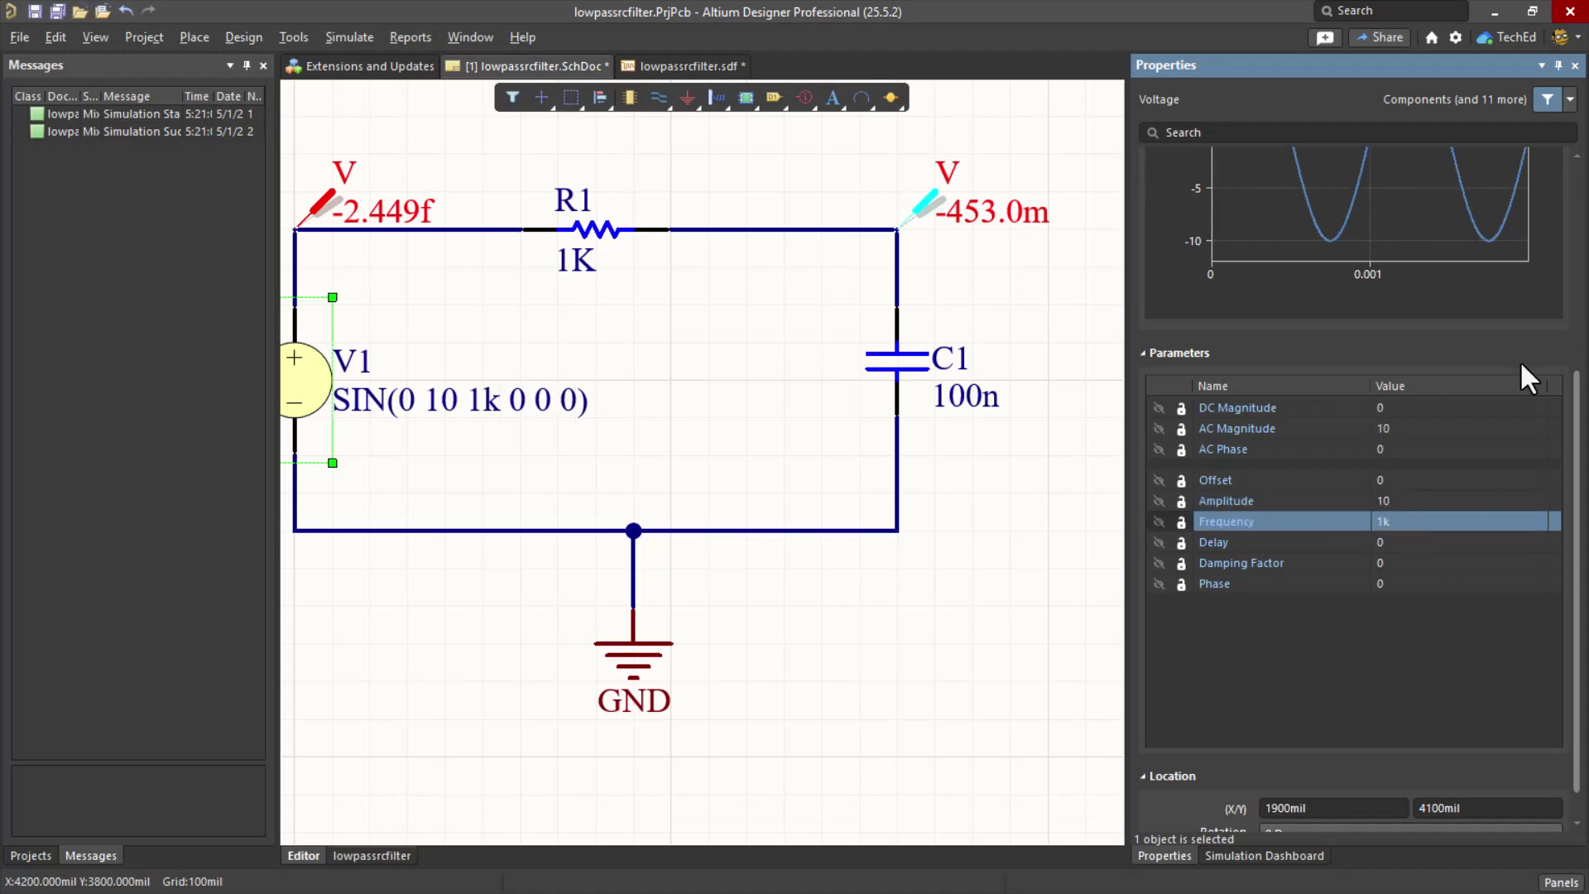
pyautogui.scroll(3, 1521, 360)
pyautogui.scroll(2, 1580, 358)
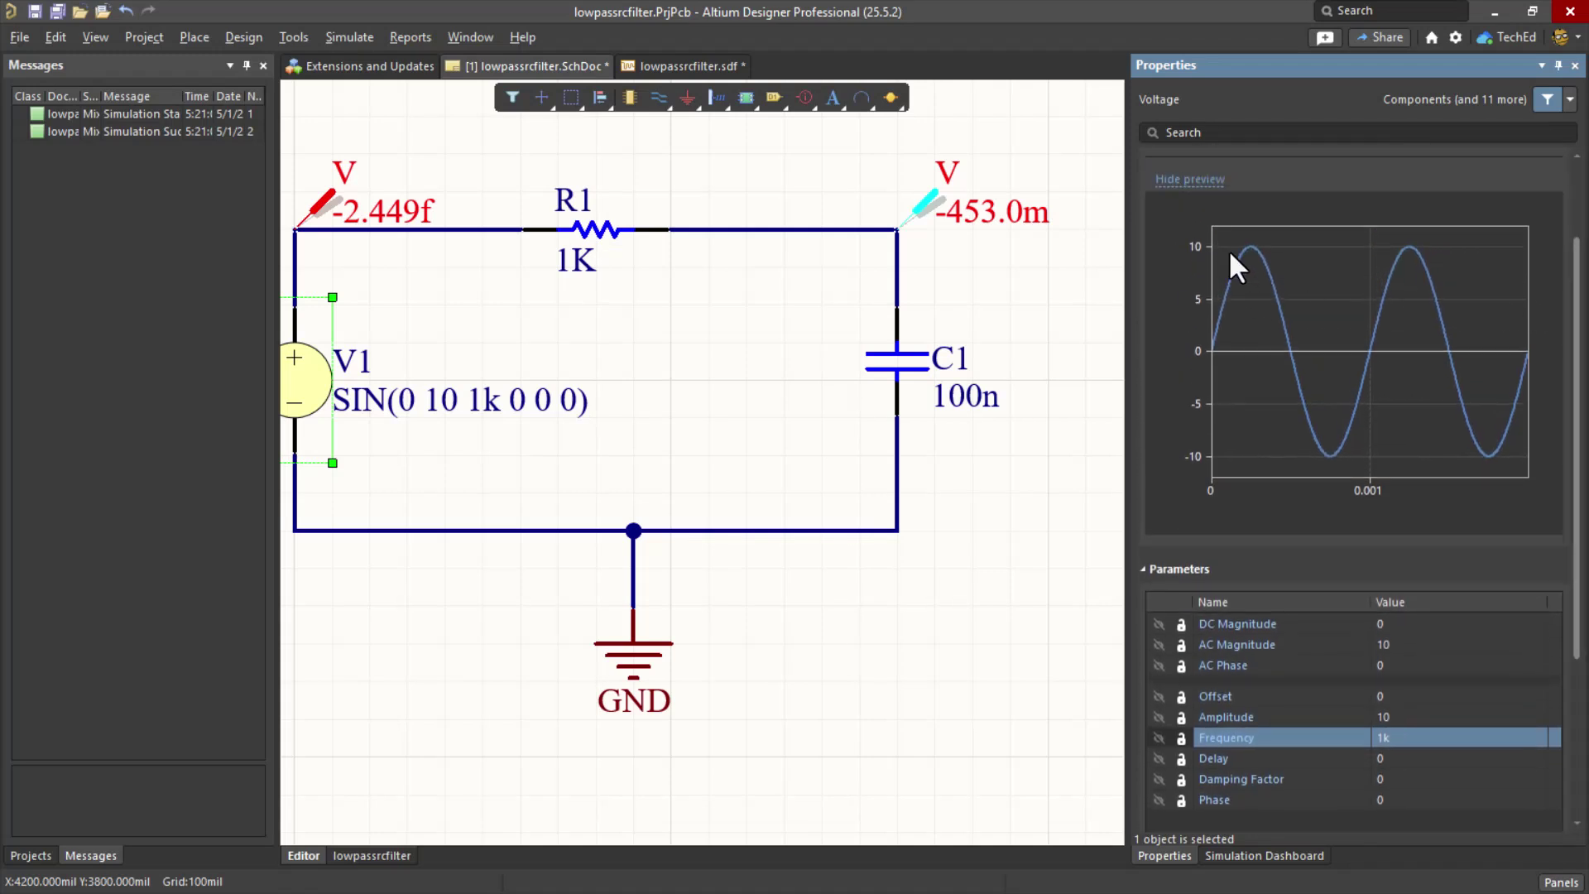
pyautogui.moveTo(1579, 344); pyautogui.dragTo(1580, 491)
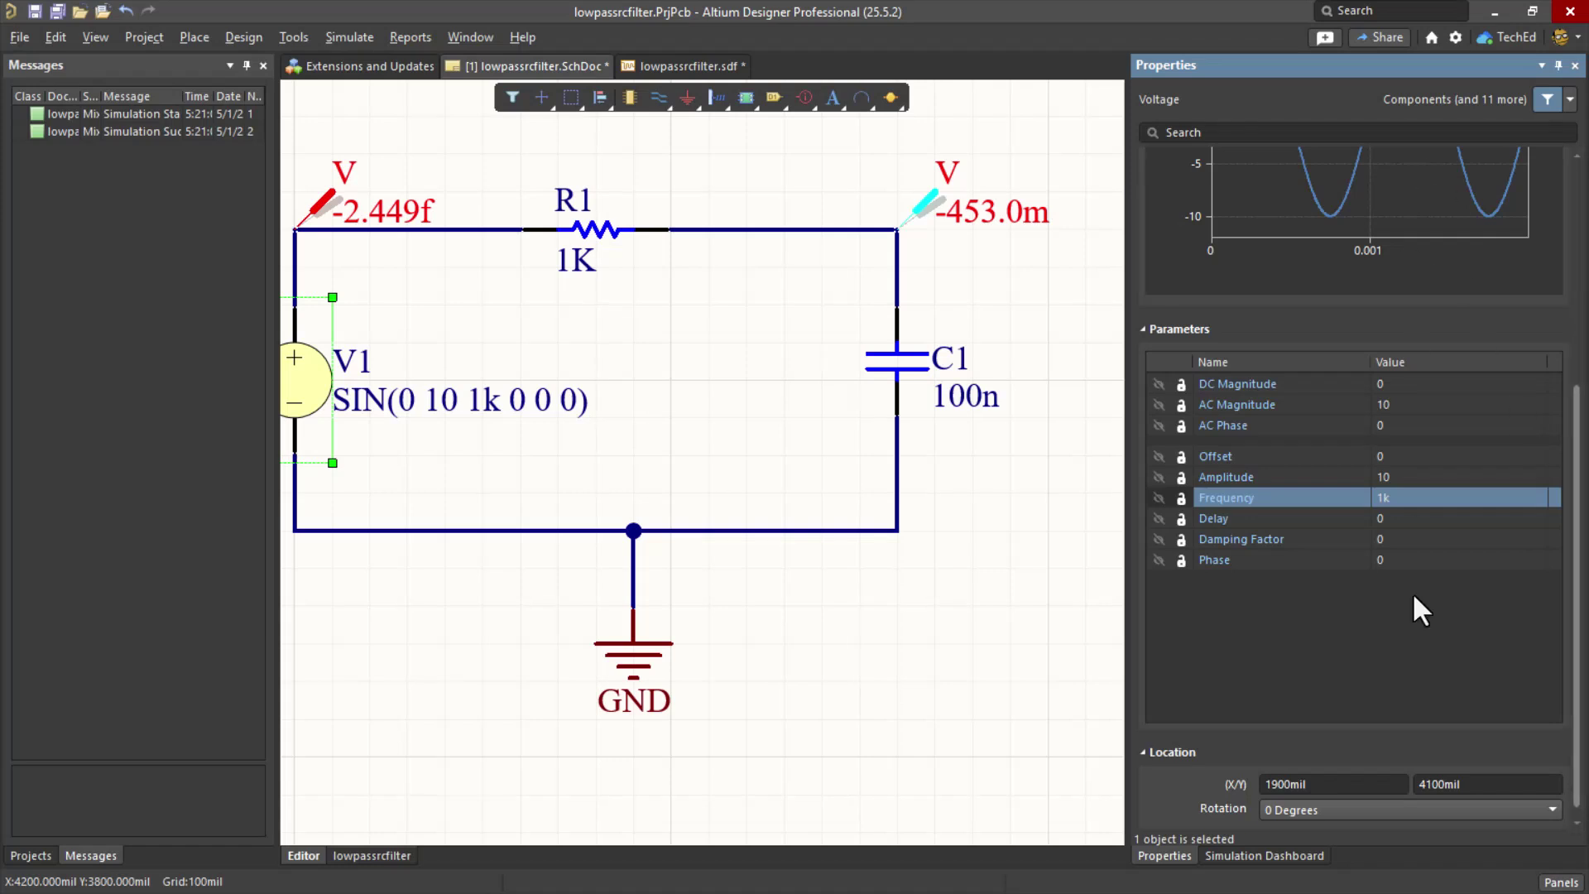
# - Run the transient analysis with V1 at the new 10 V amplitude
pyautogui.click(1263, 856)
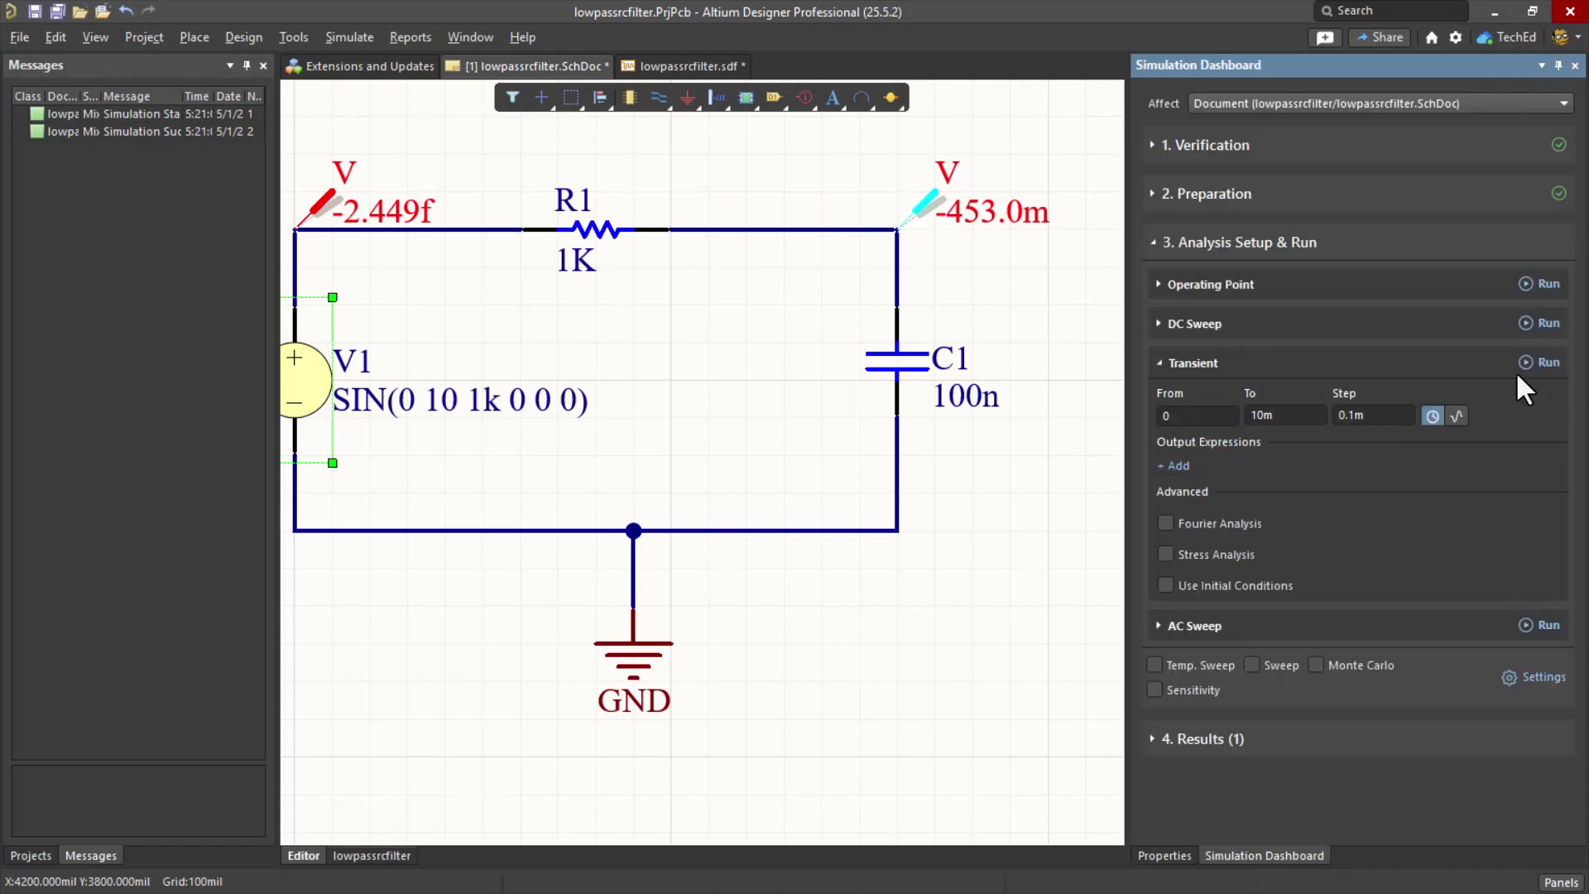
pyautogui.click(1544, 363)
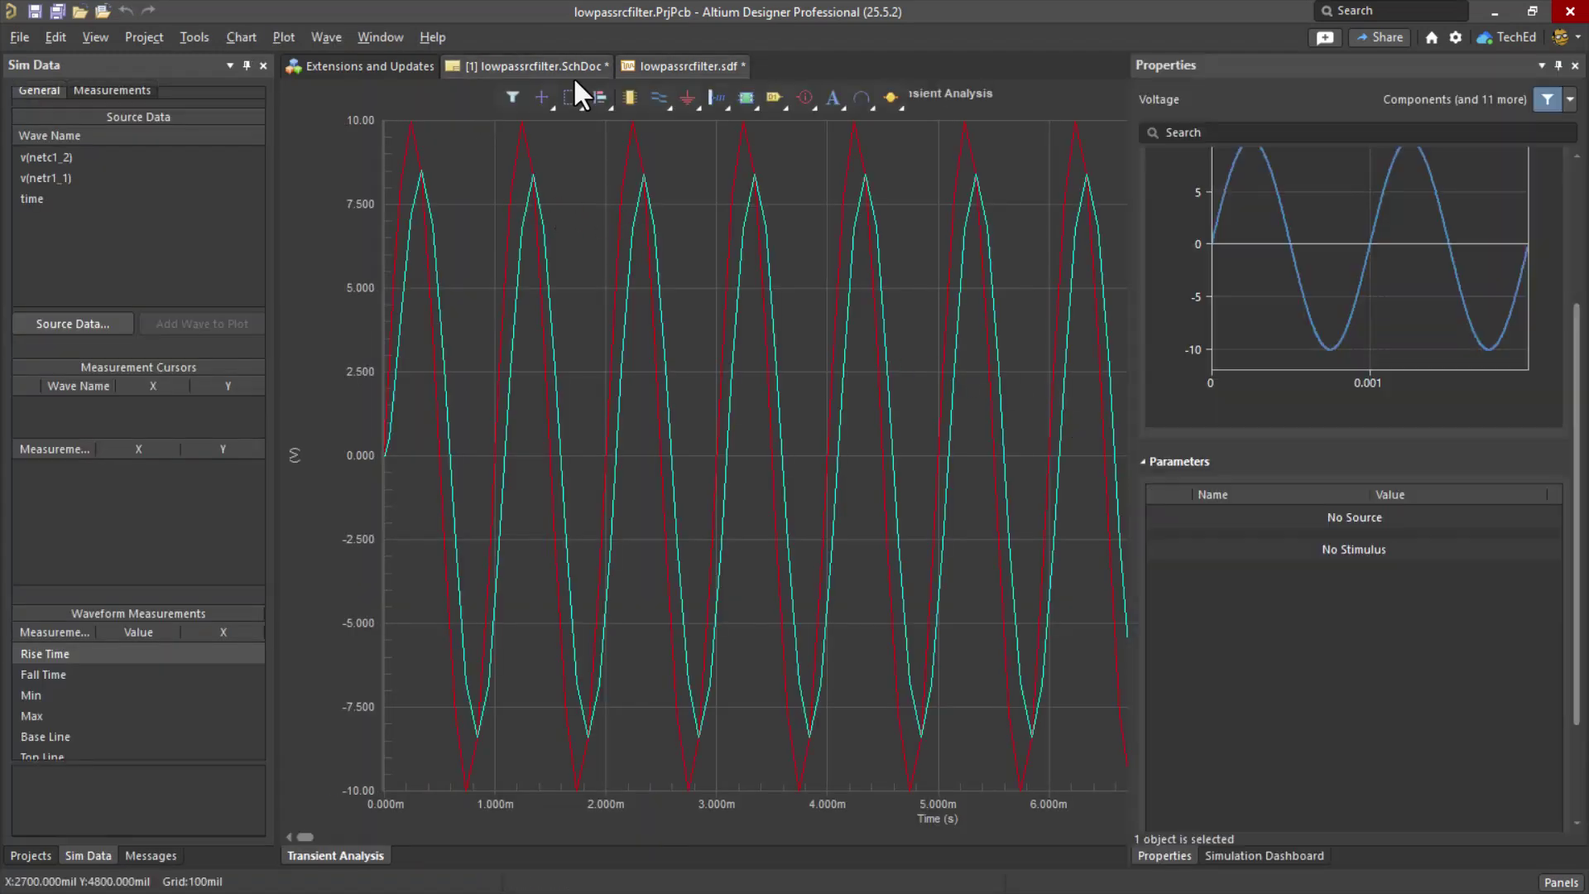
pyautogui.click(572, 73)
# - Change V1's Frequency to 0.5k and rerun the transient analysis
pyautogui.click(1416, 631)
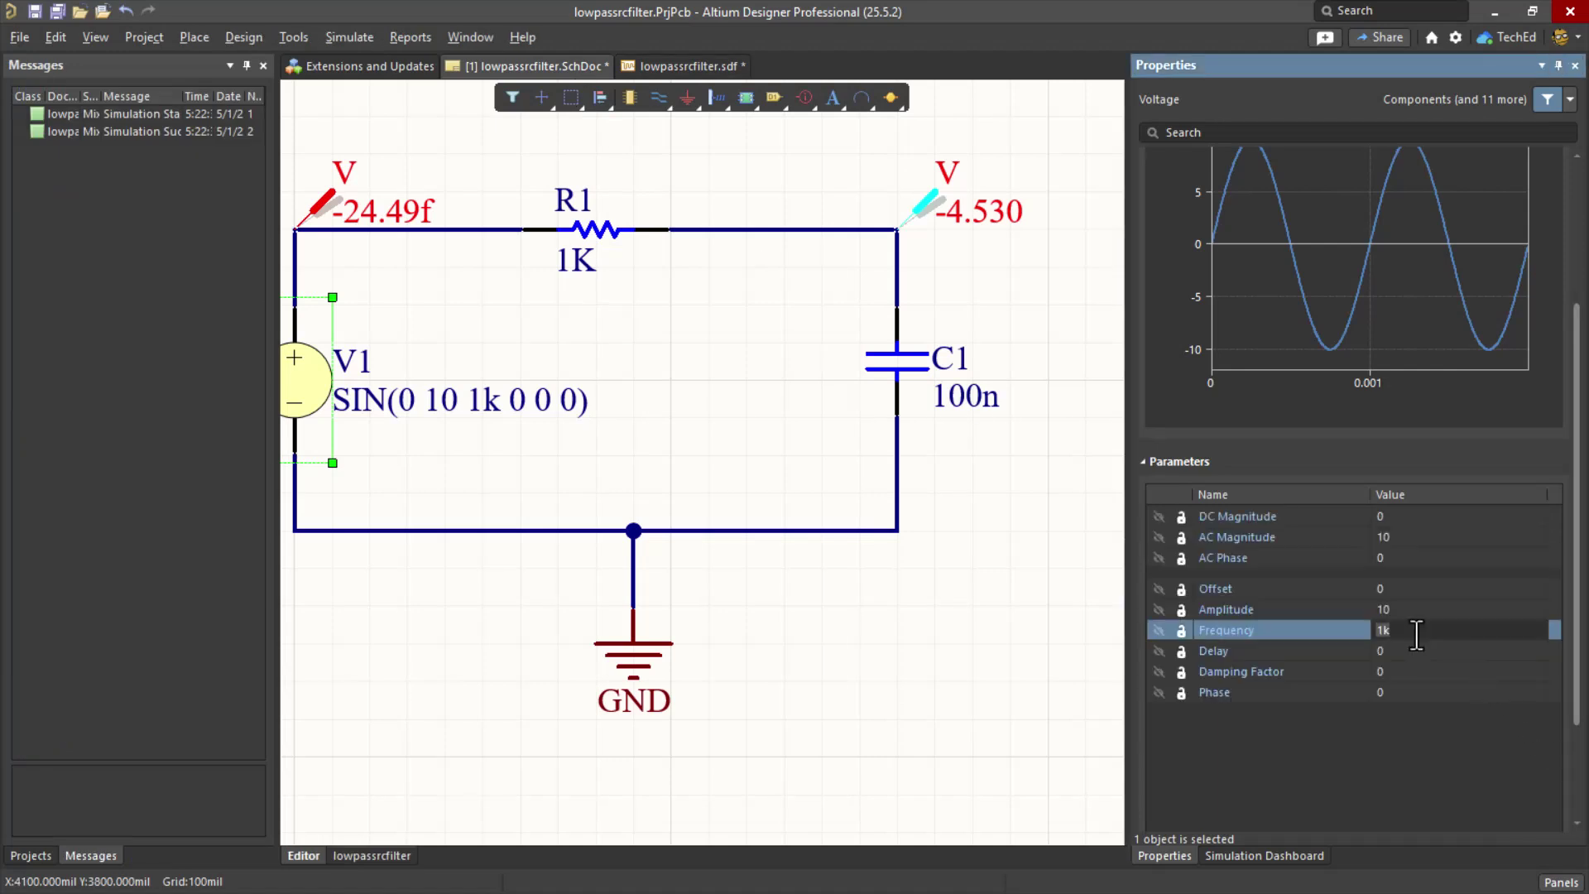
pyautogui.write('0.5k')
pyautogui.press('Return')
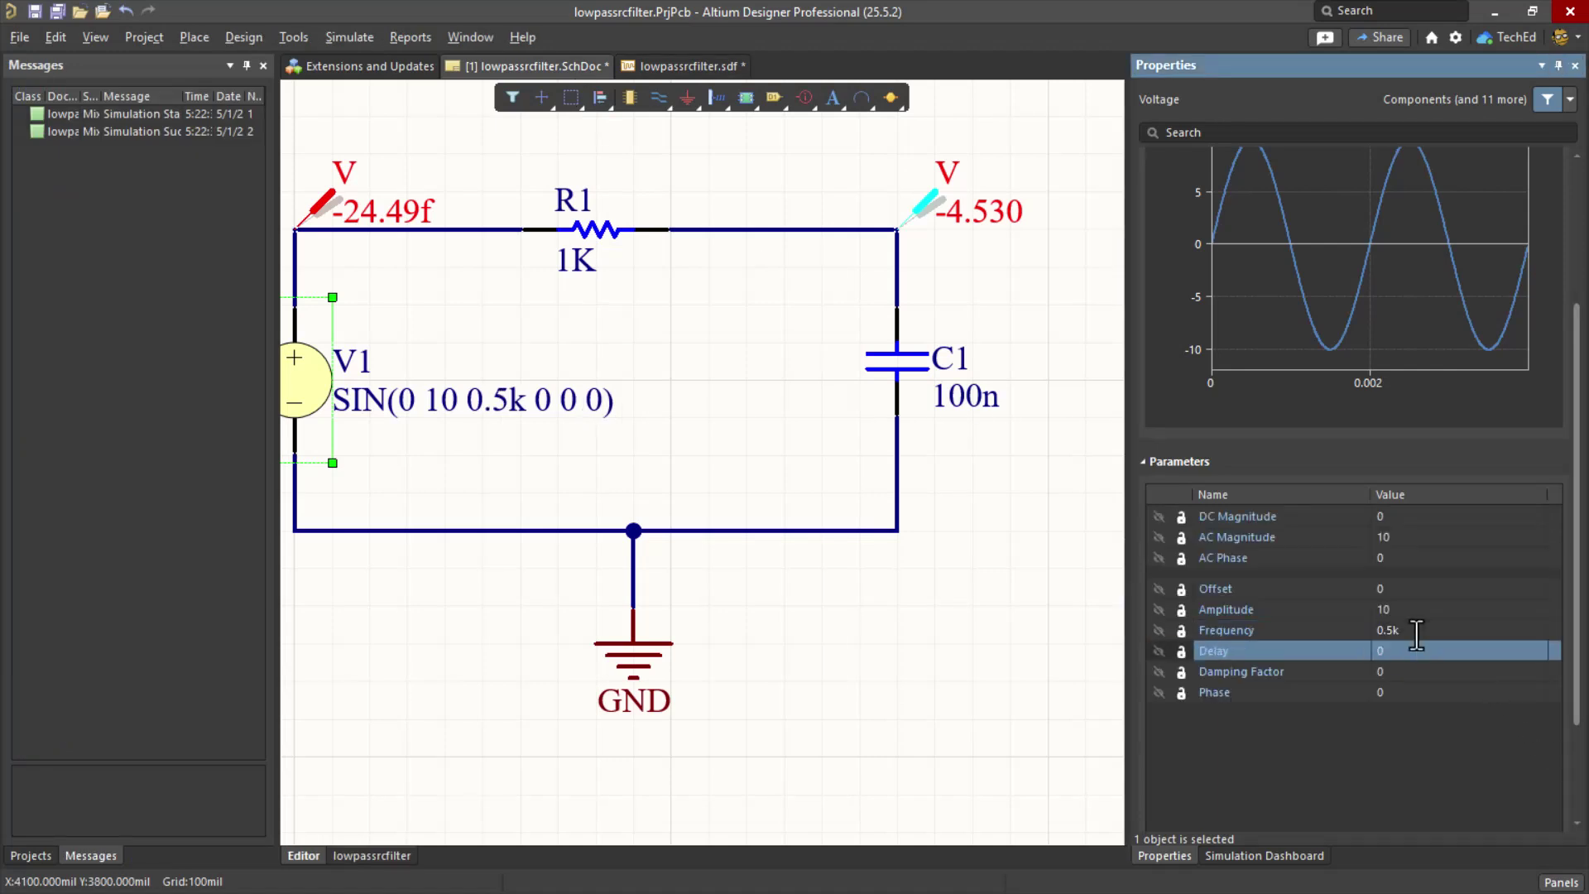
pyautogui.scroll(-1, 1454, 763)
pyautogui.click(1266, 853)
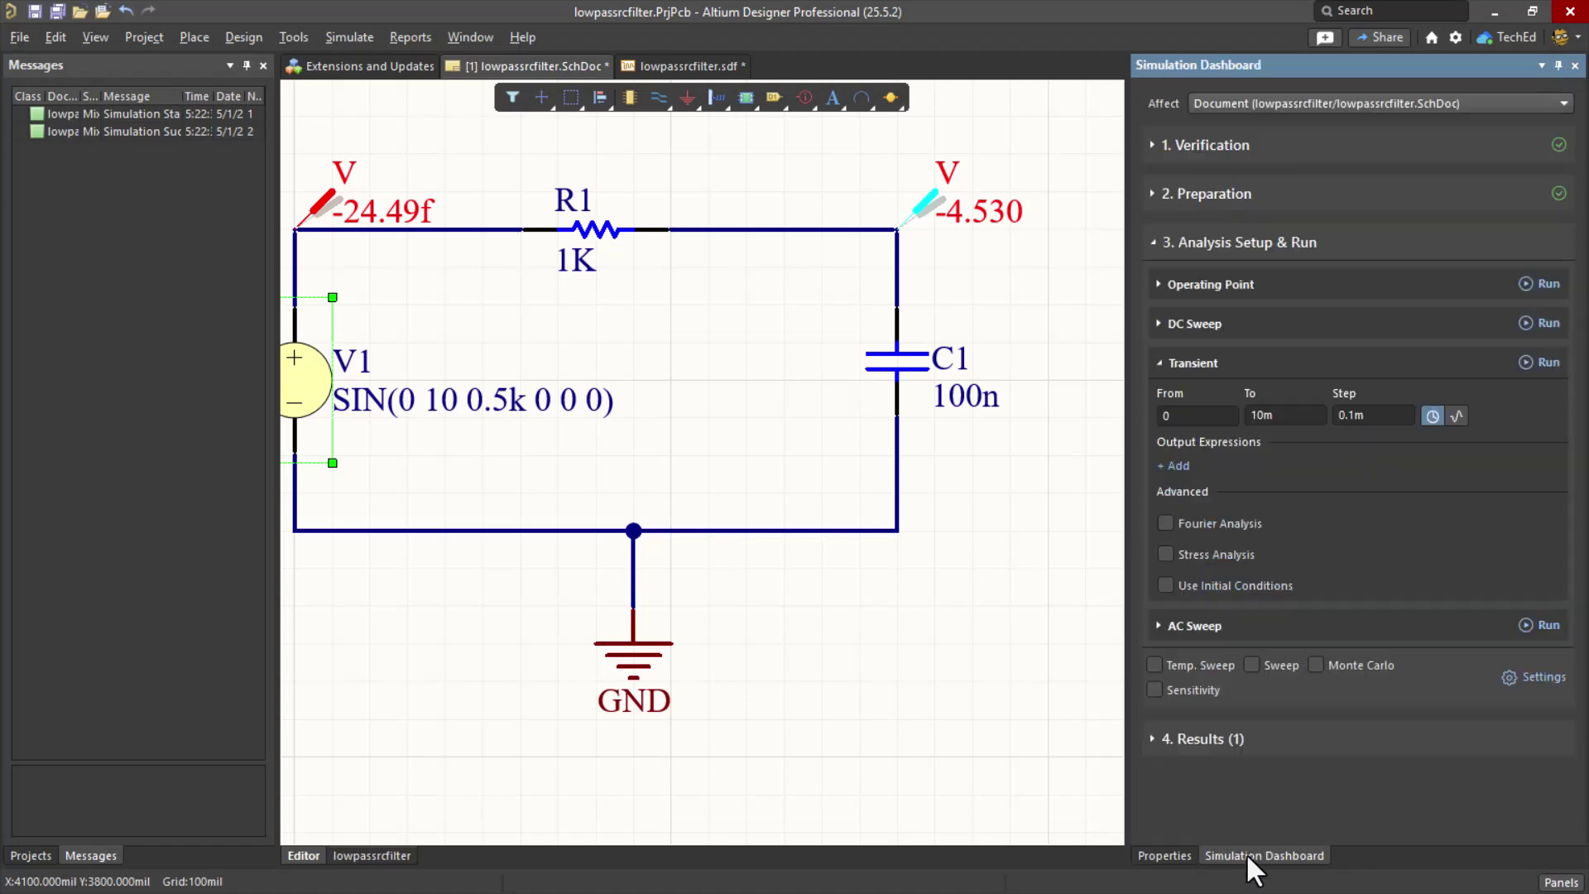
pyautogui.click(1532, 369)
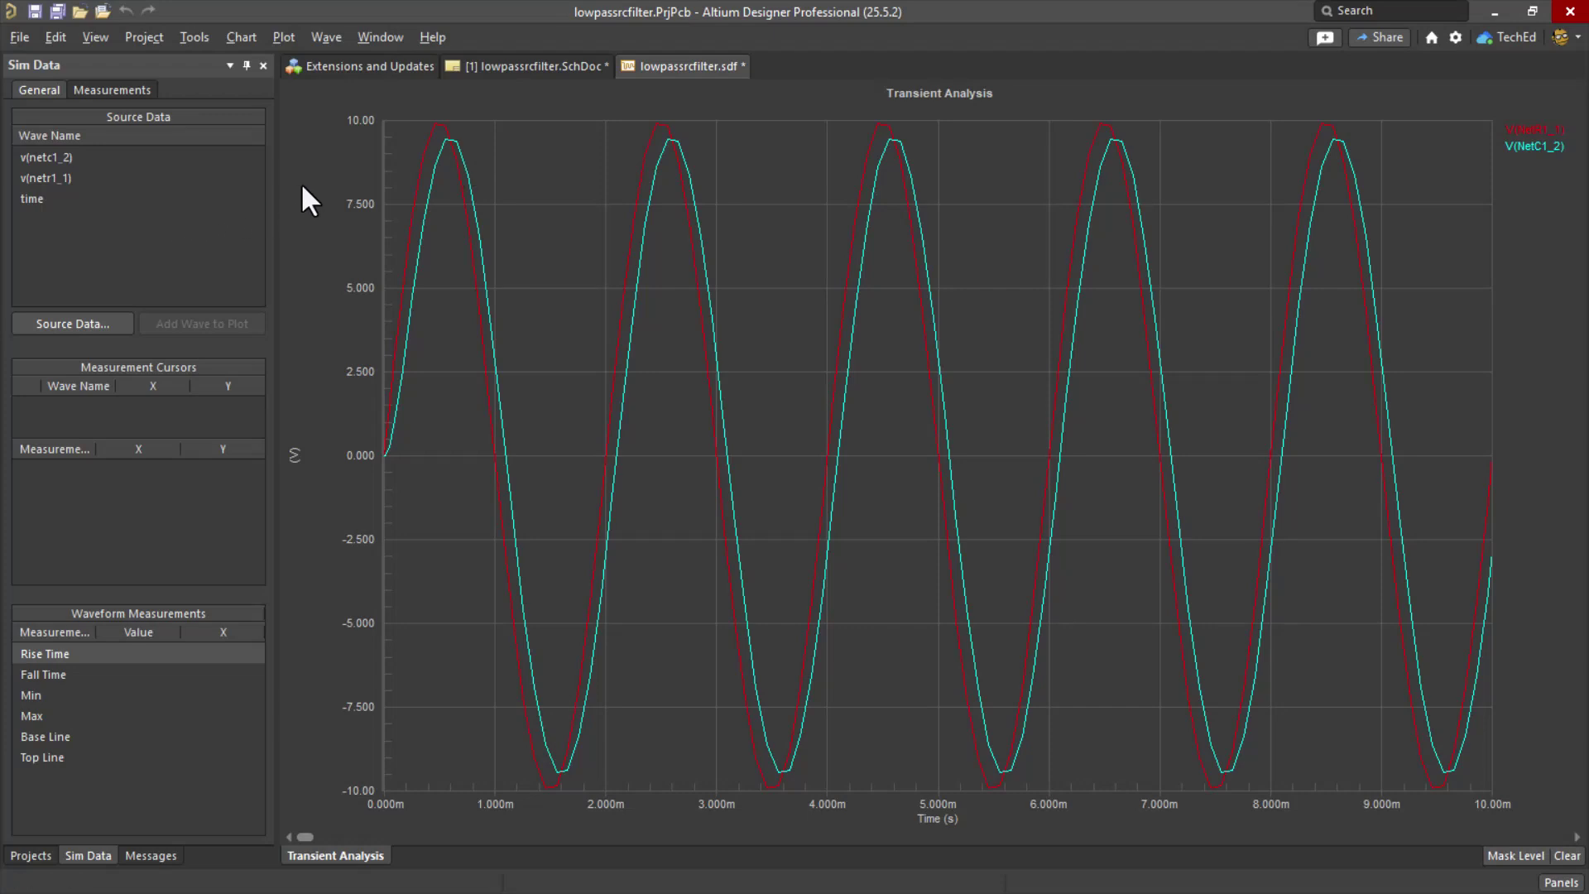
# - Put Cursor A on V(NetC1_2)'s first peak, about 9.44 V, then go back to the schematic
pyautogui.click(471, 199)
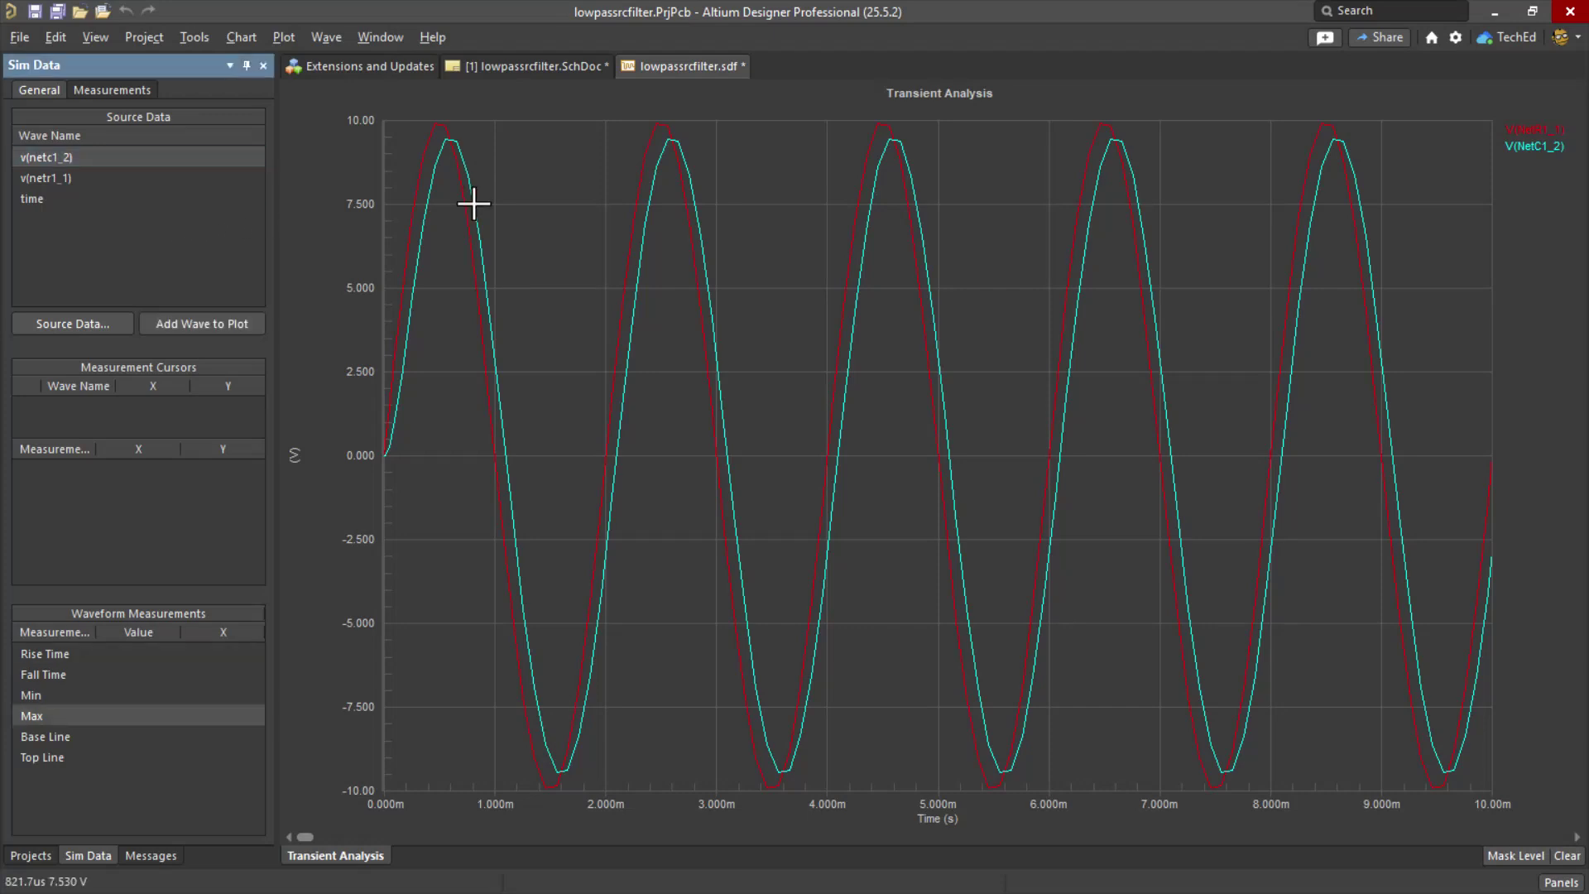
pyautogui.click(1532, 149)
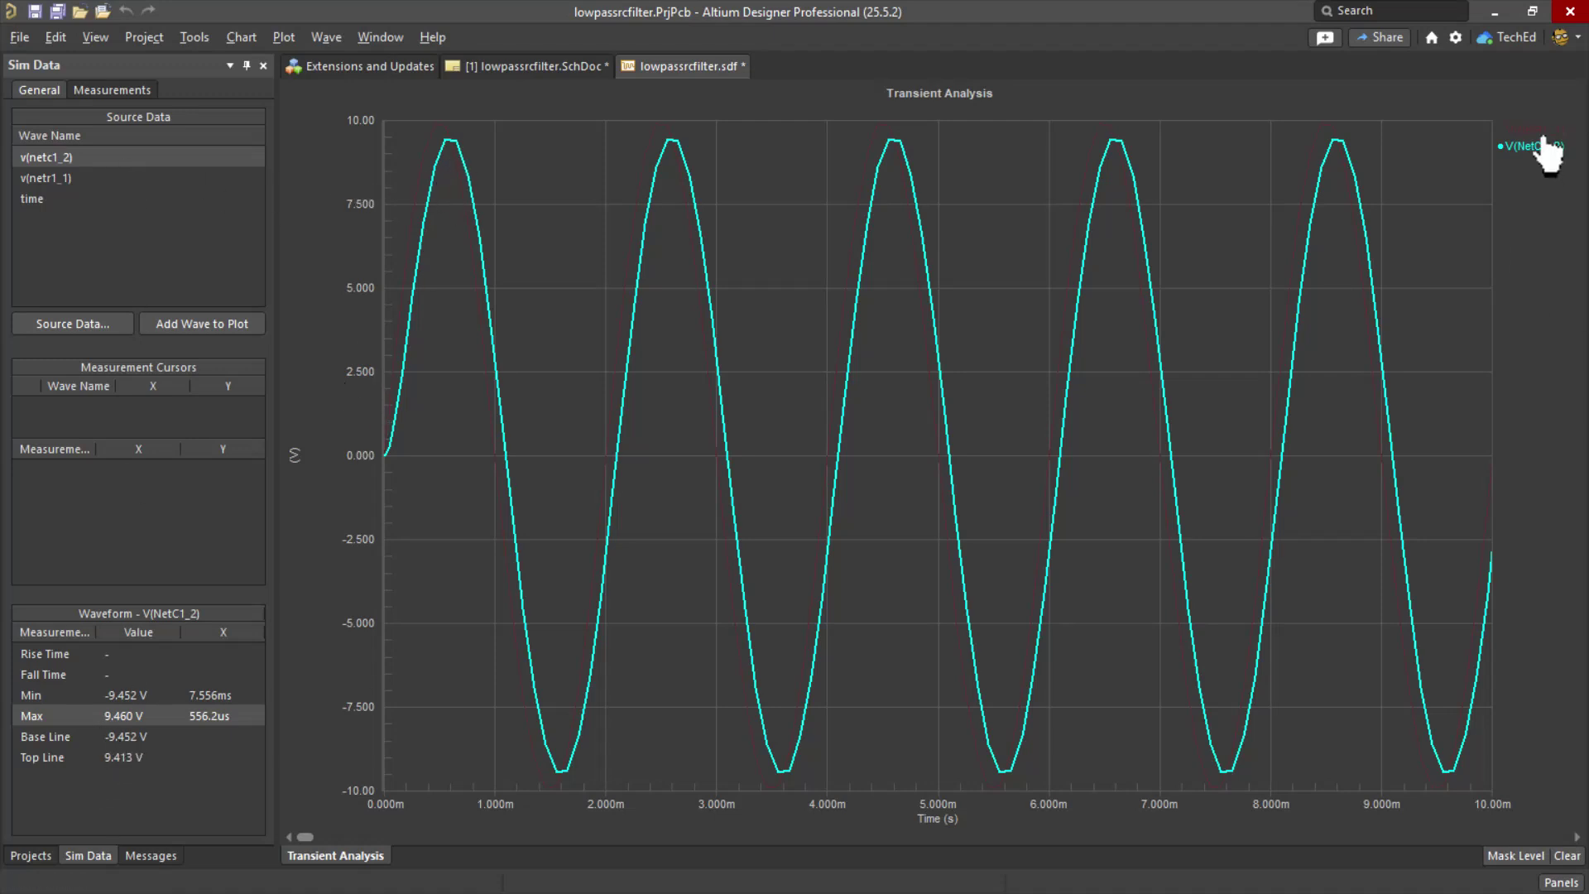
pyautogui.click(321, 39)
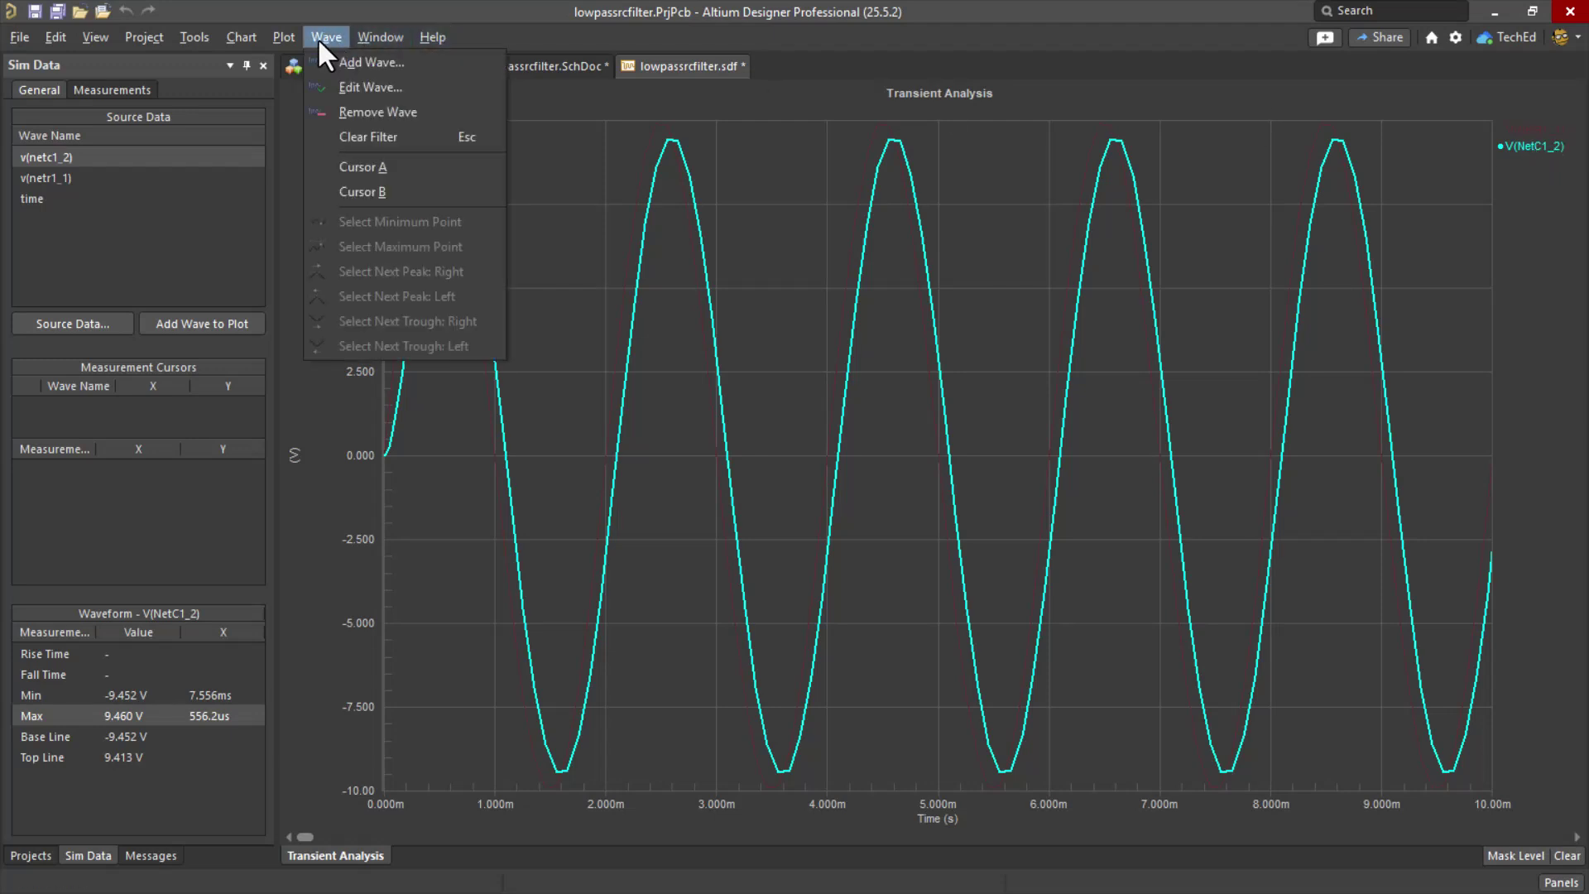
pyautogui.click(390, 165)
pyautogui.moveTo(421, 123); pyautogui.dragTo(449, 122)
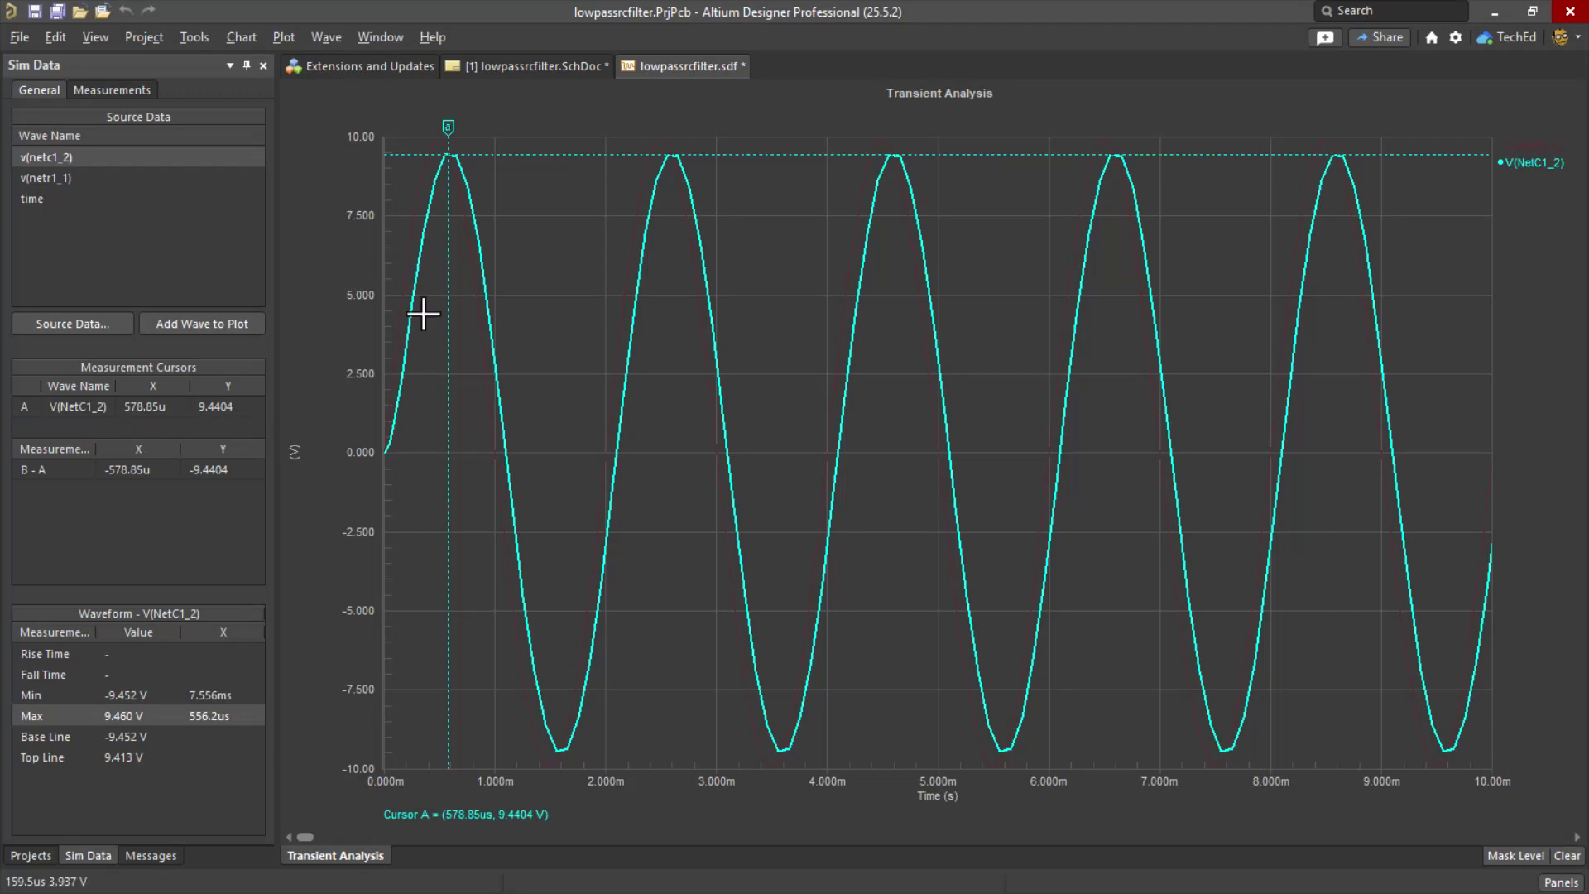
pyautogui.click(571, 69)
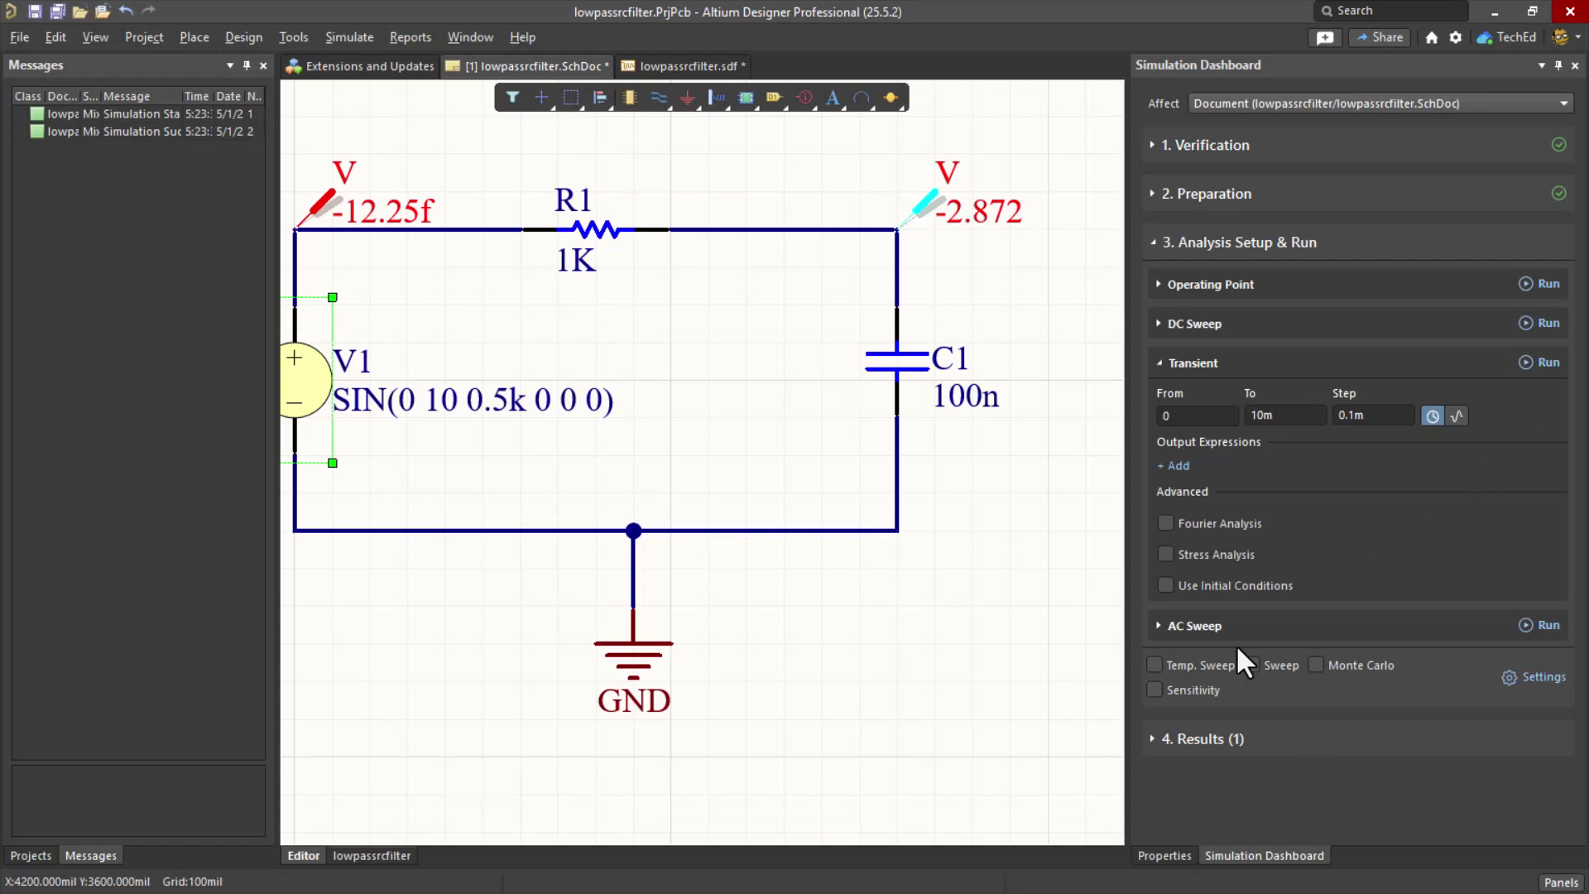
# - Set the AC sweep to 0.1k–100k, Decade, 10 points per decade, and add an output expression row
pyautogui.click(1159, 625)
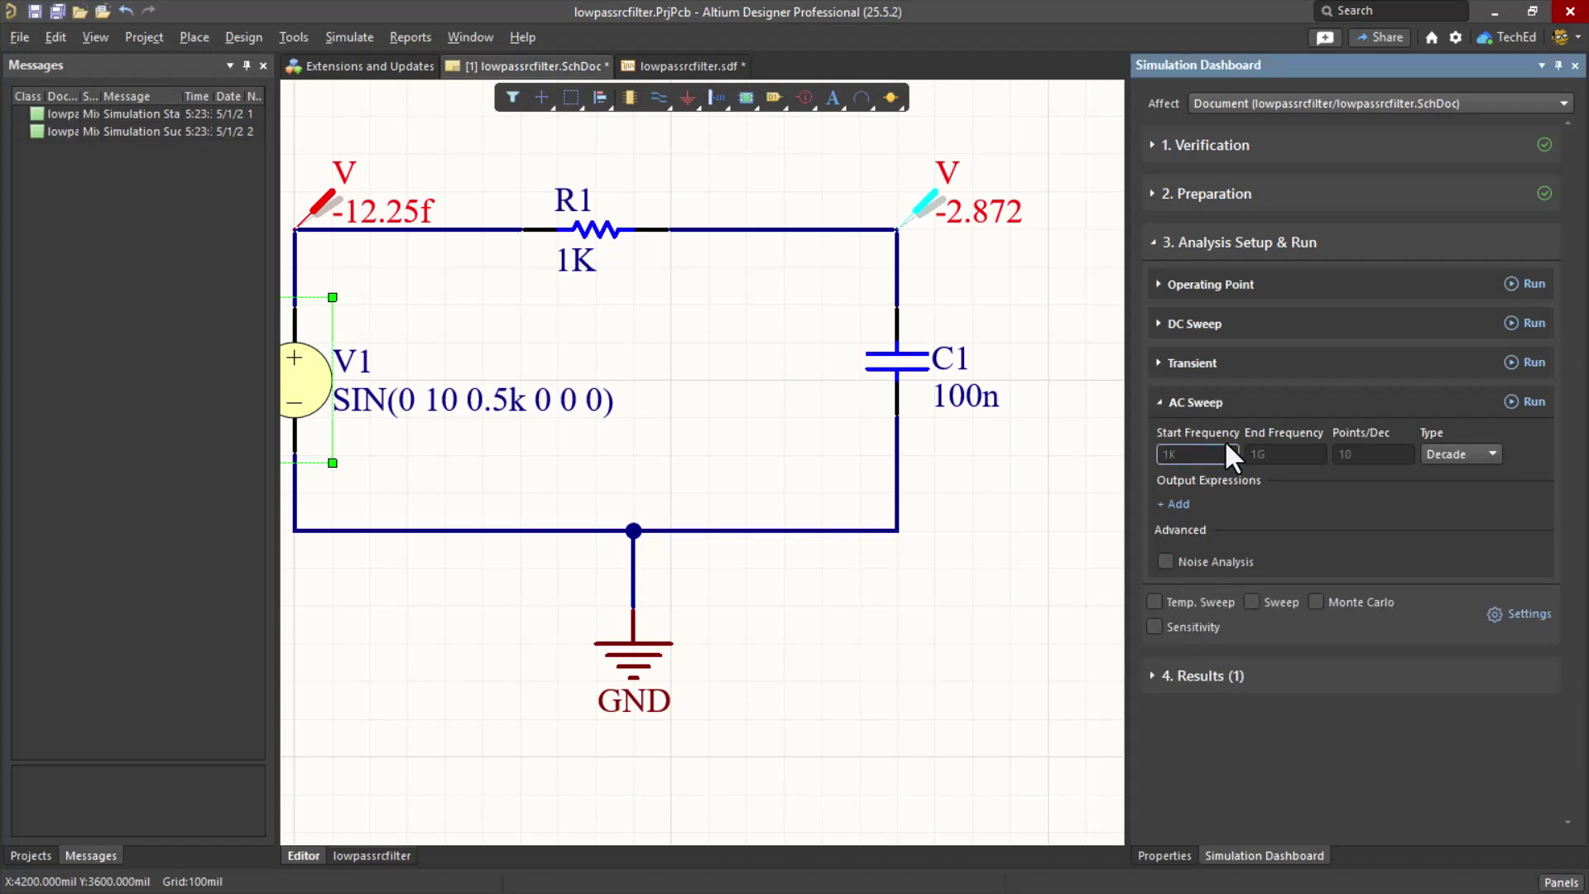
pyautogui.click(1226, 447)
pyautogui.write('0.1k')
pyautogui.press('Tab')
pyautogui.press('Tab')
pyautogui.click(1287, 453)
pyautogui.write('100k')
pyautogui.press('Tab')
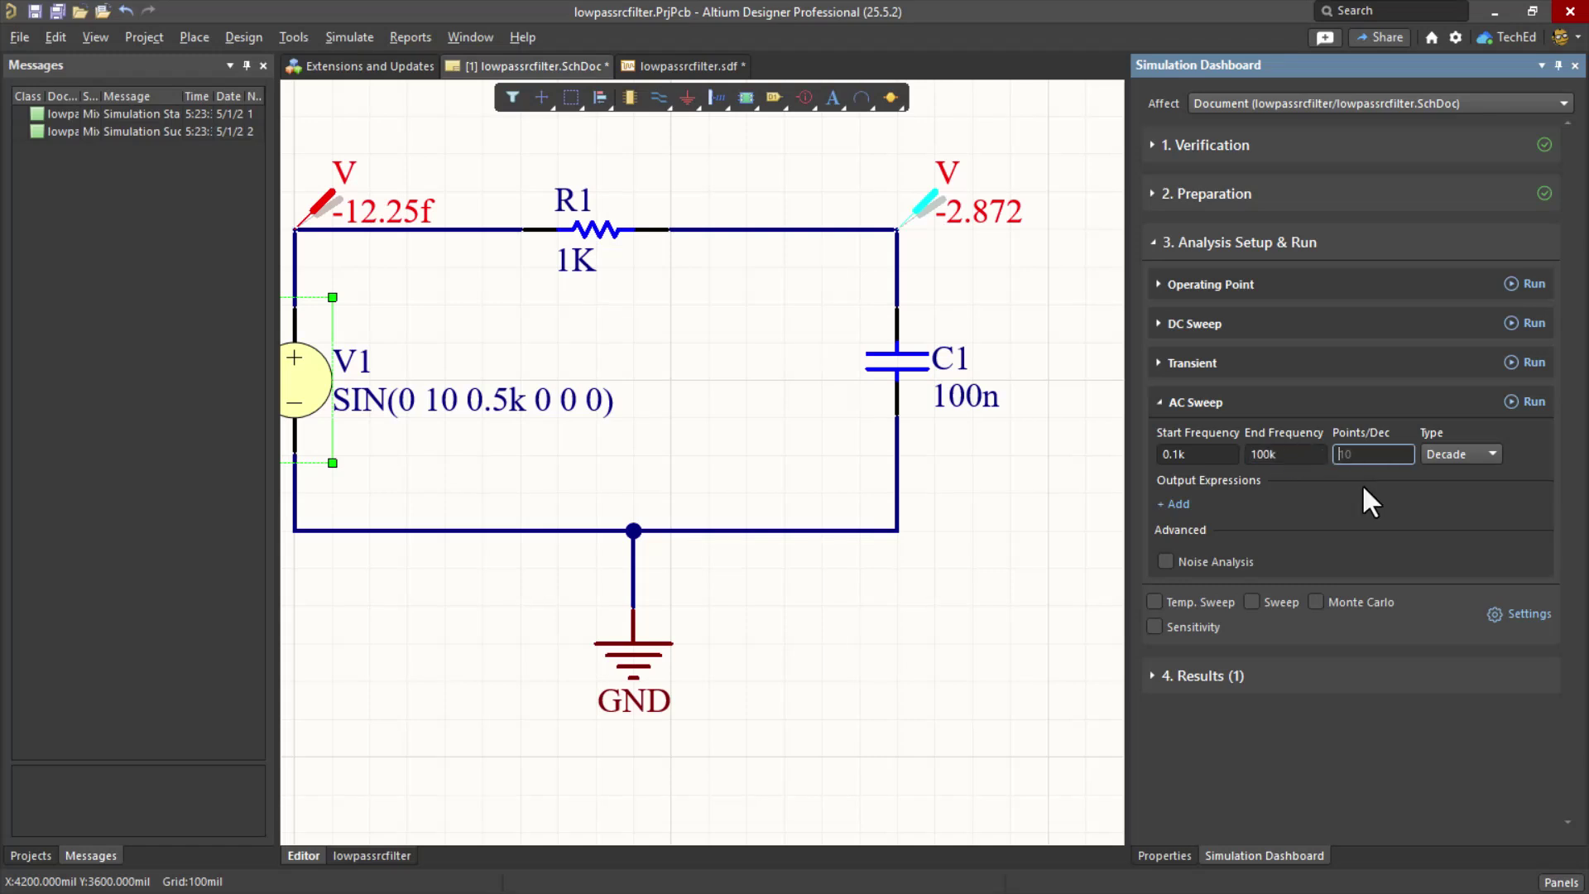
pyautogui.click(1476, 453)
pyautogui.click(1524, 451)
pyautogui.click(1178, 504)
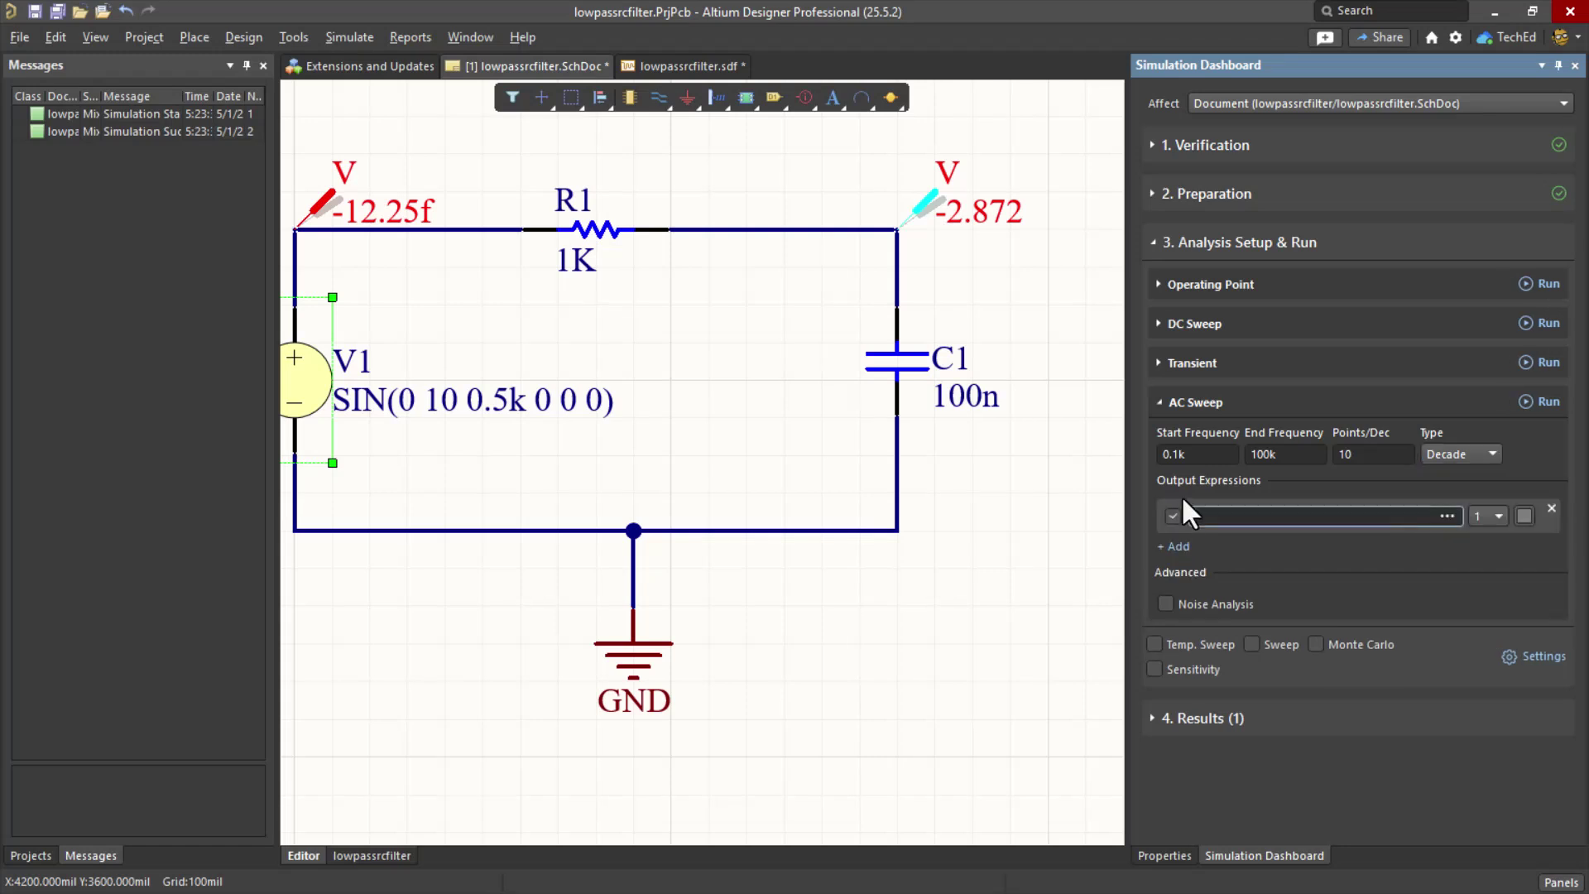
# - Choose Magnitude (dB) complex functions and insert MAG() into the Y expression
pyautogui.click(1446, 514)
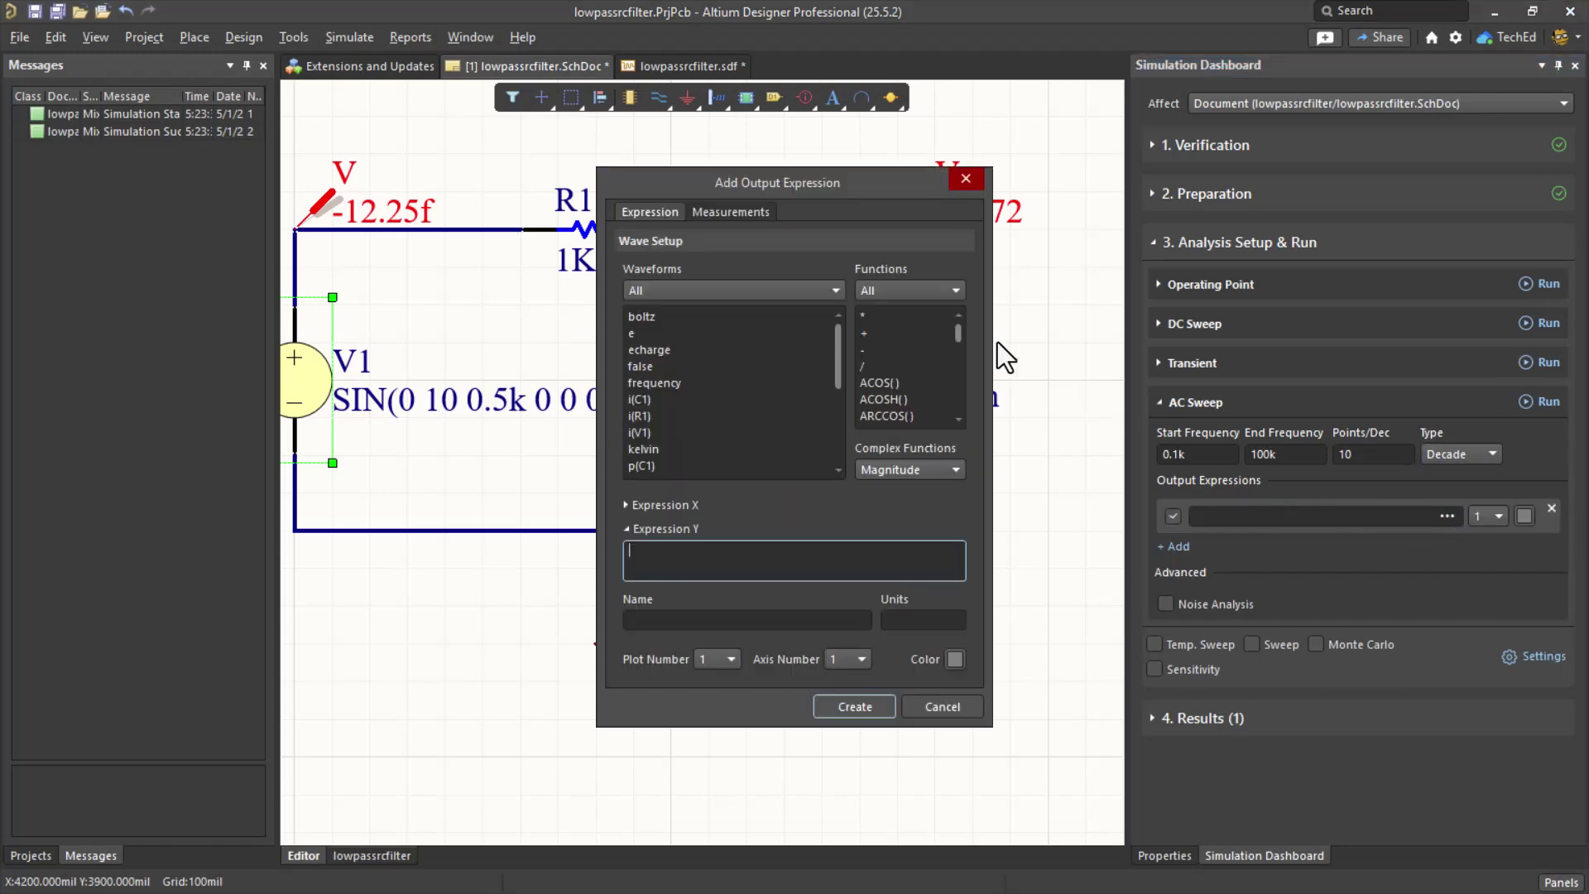
pyautogui.moveTo(782, 193); pyautogui.dragTo(723, 182)
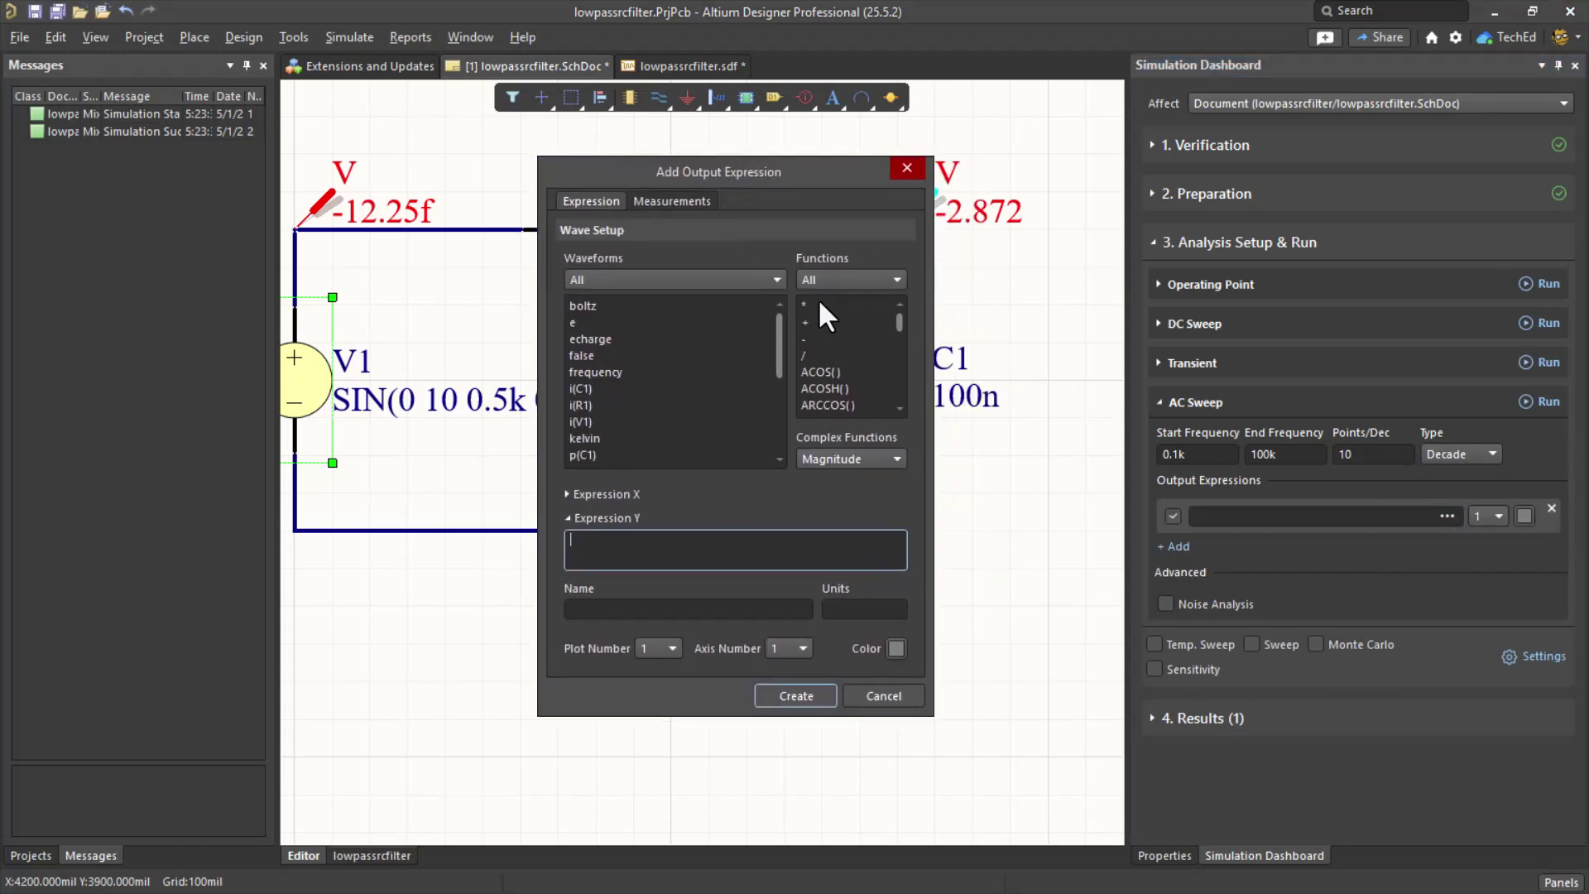
pyautogui.click(852, 282)
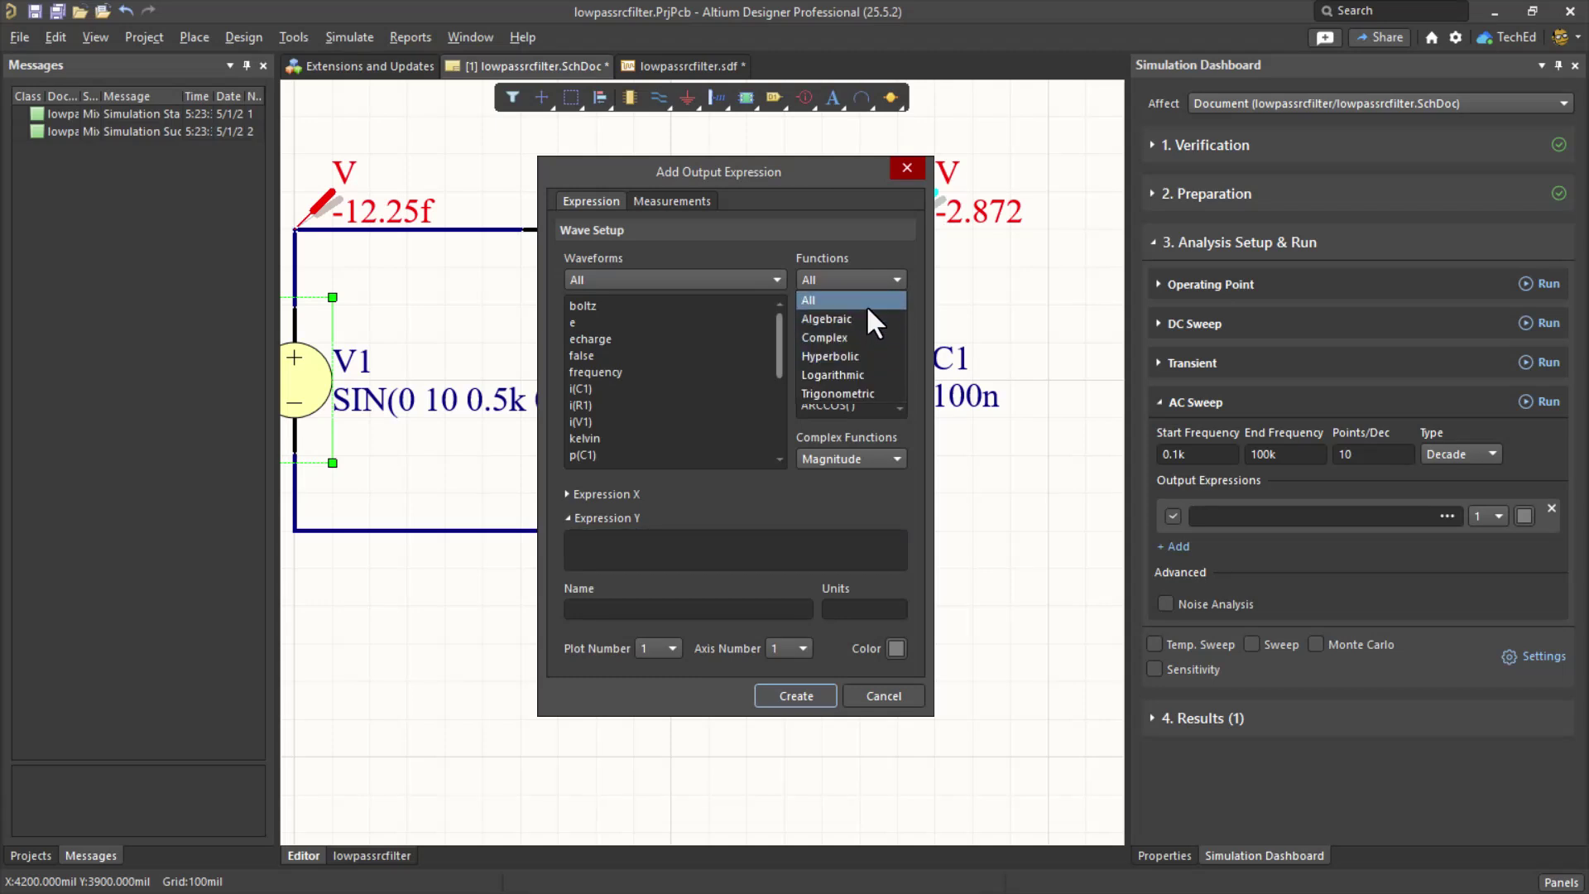
pyautogui.click(878, 281)
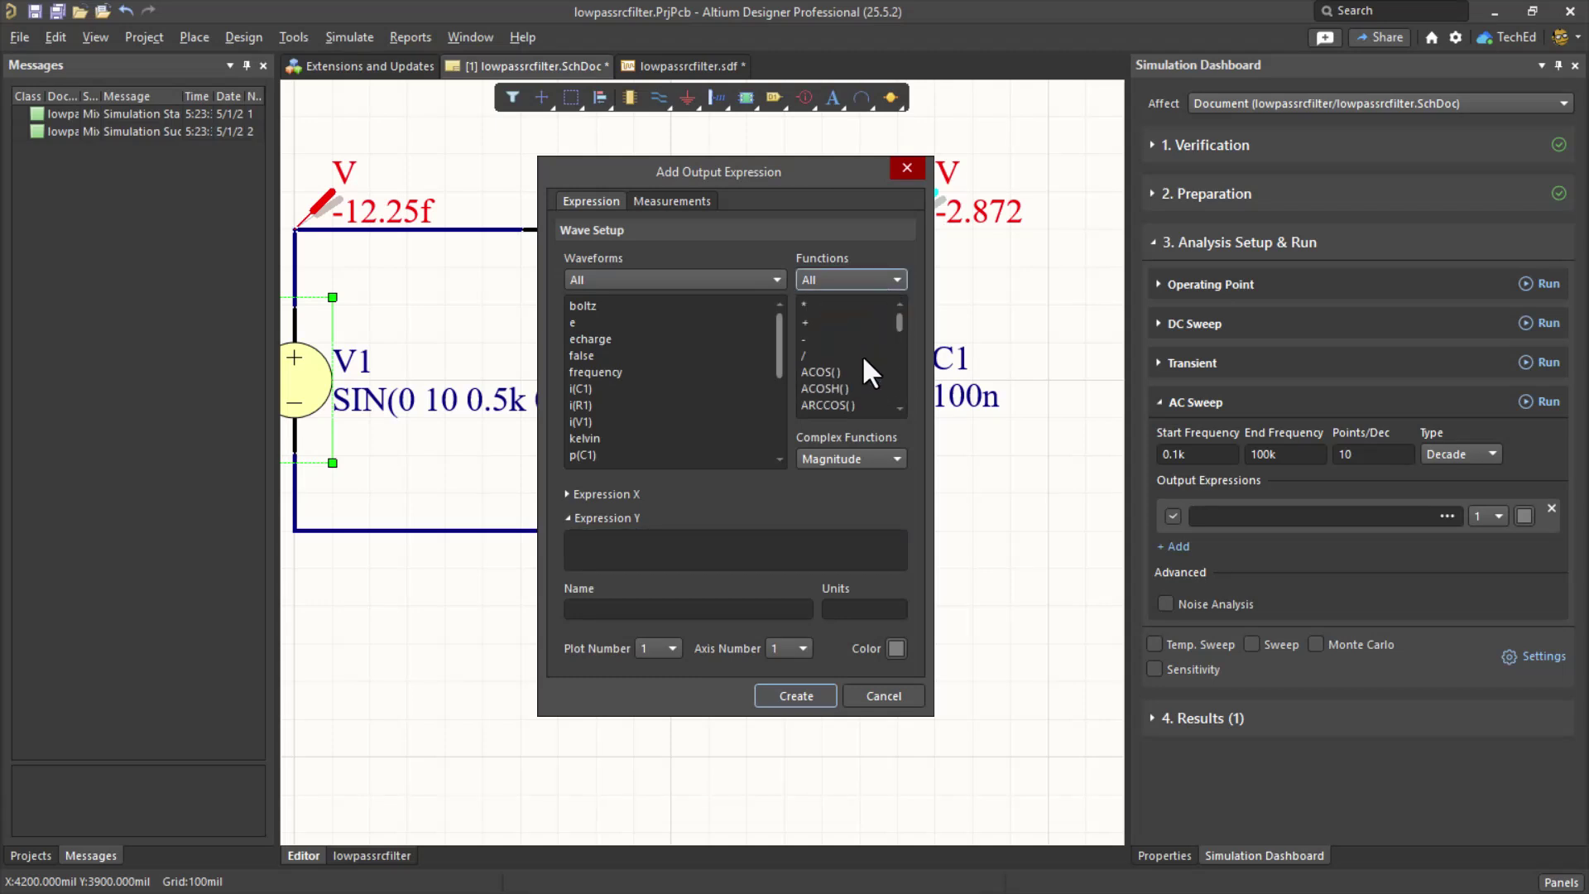
pyautogui.click(874, 458)
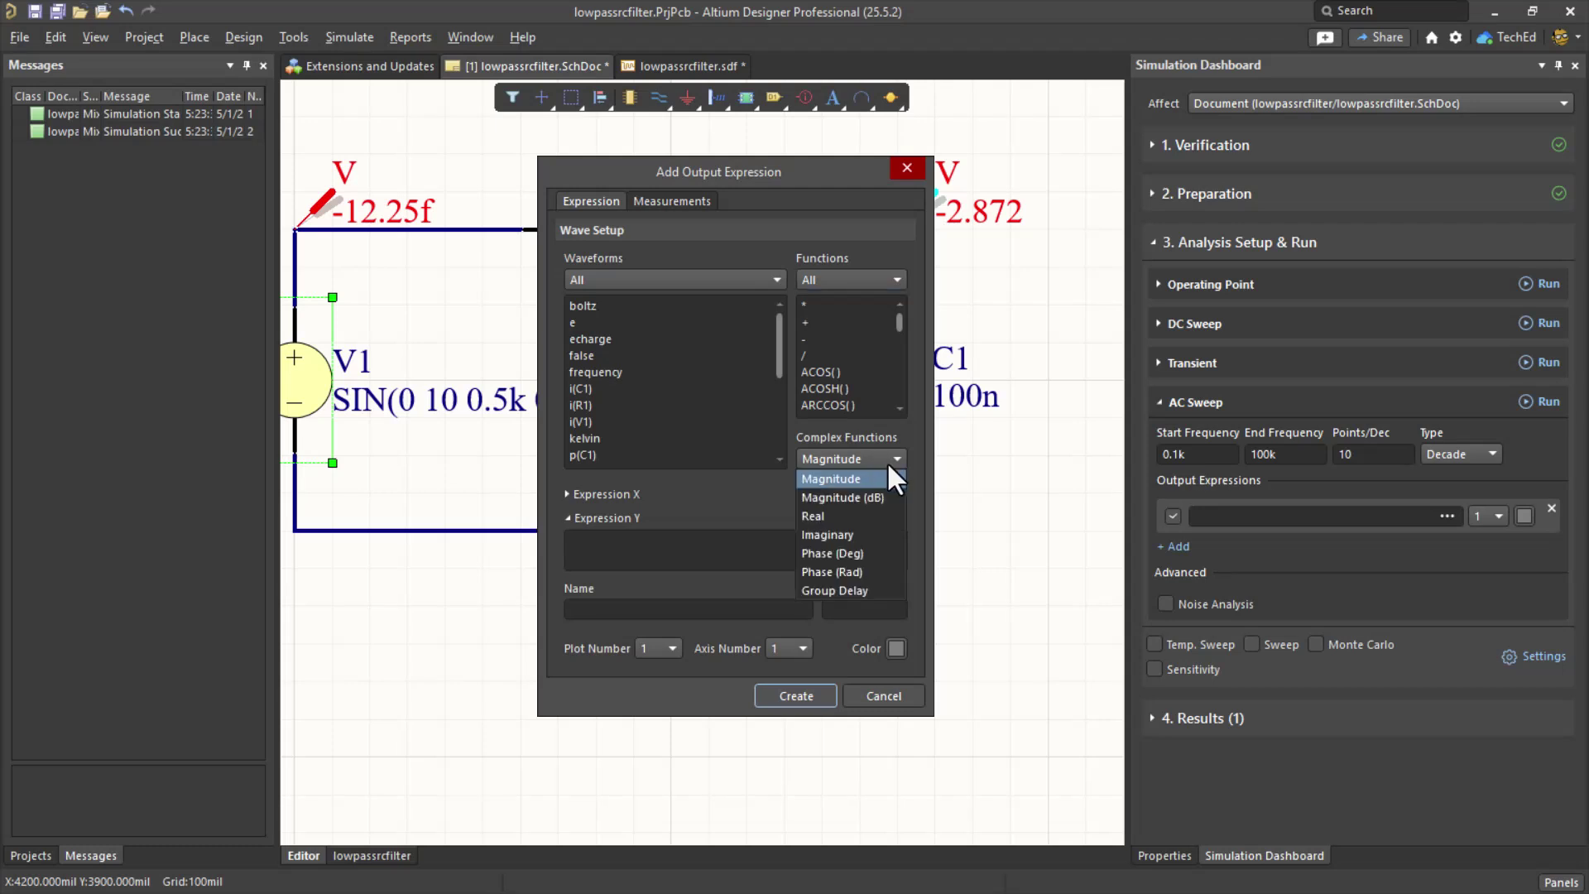
pyautogui.click(862, 495)
pyautogui.moveTo(896, 315); pyautogui.dragTo(897, 356)
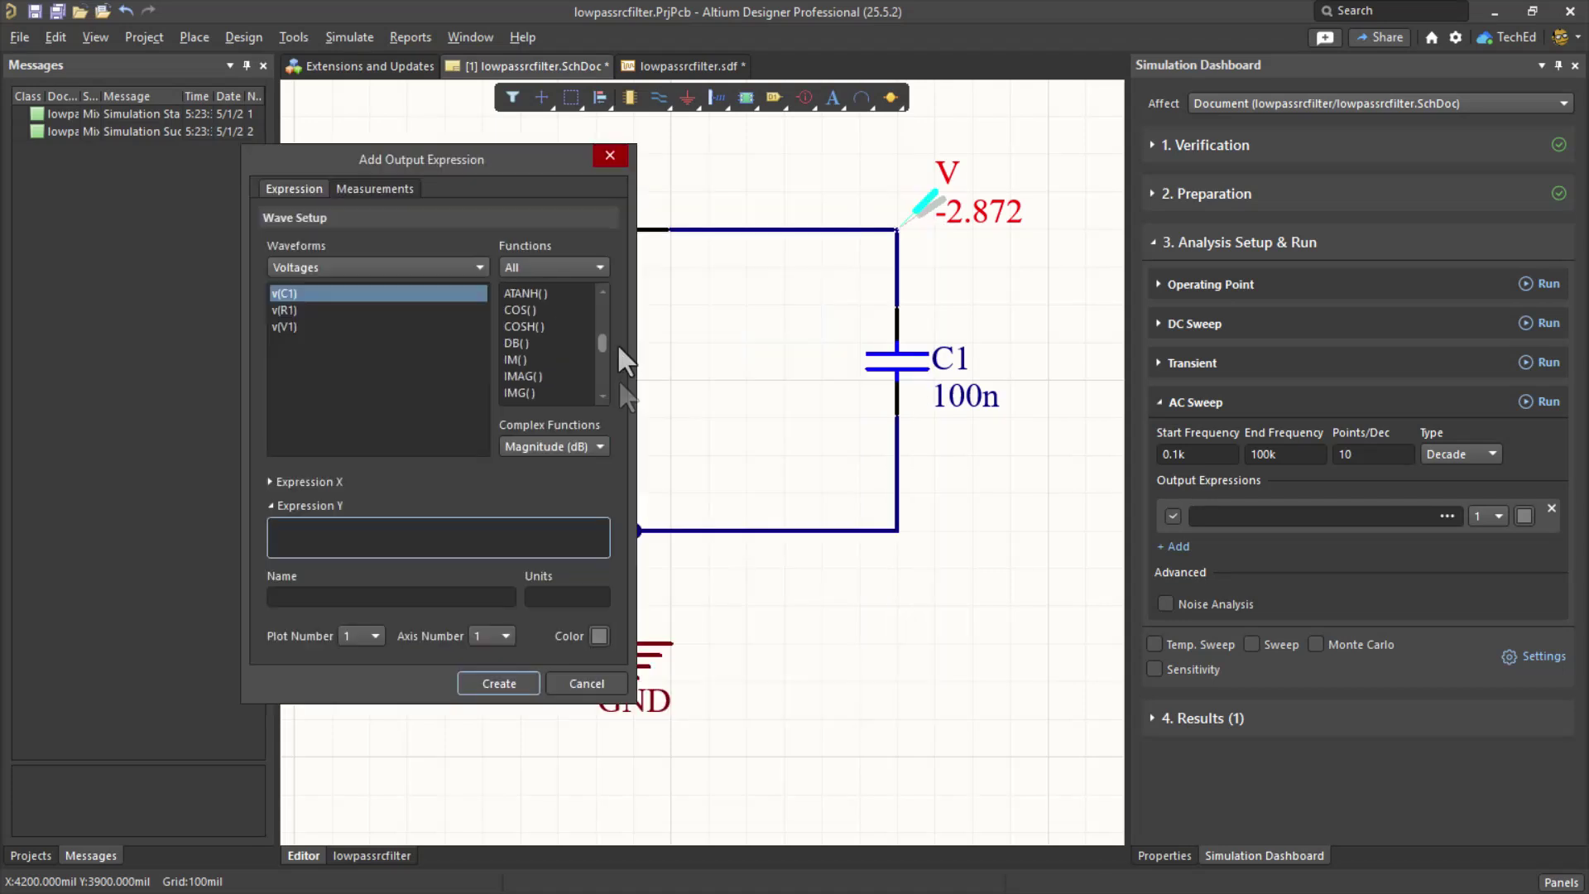
pyautogui.moveTo(617, 342); pyautogui.dragTo(613, 352)
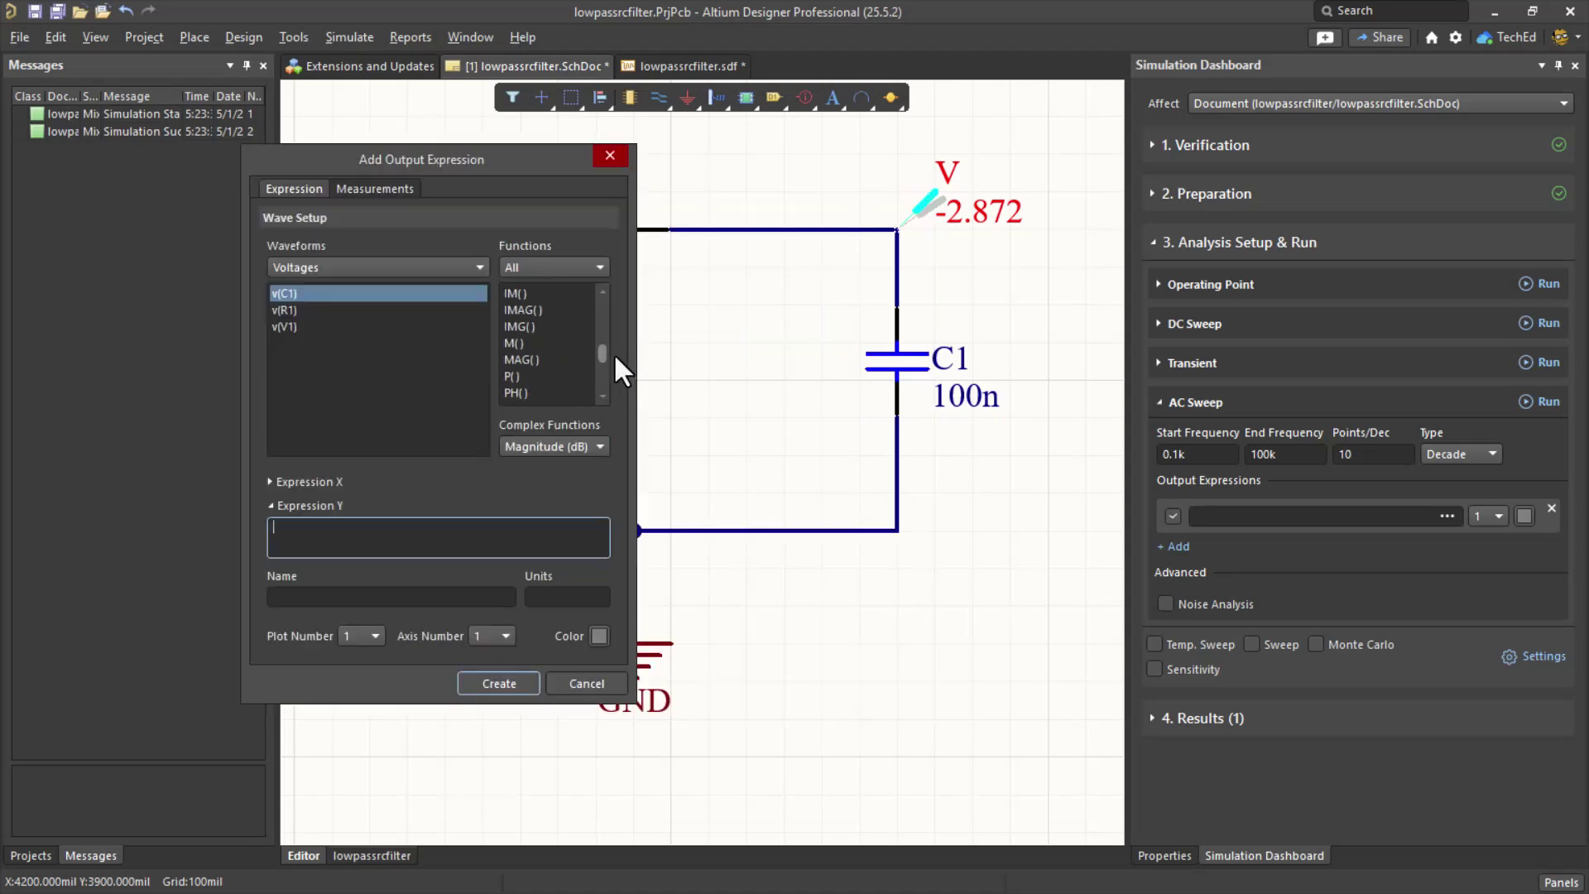
pyautogui.click(520, 357)
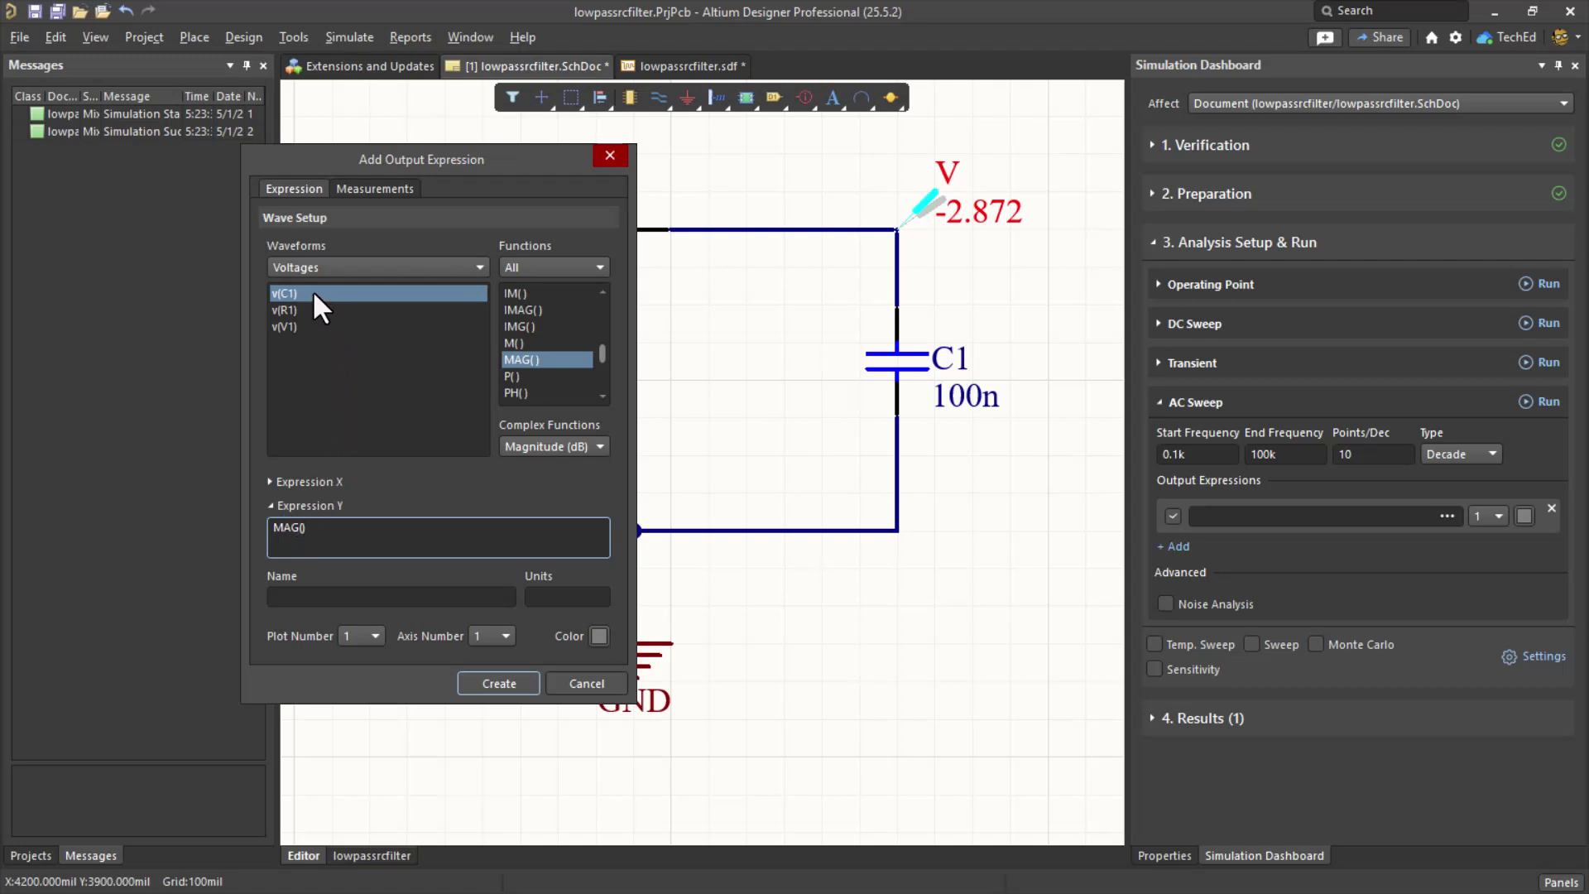
# - Filter to voltage waveforms and insert v(C1) inside MAG()
pyautogui.click(367, 273)
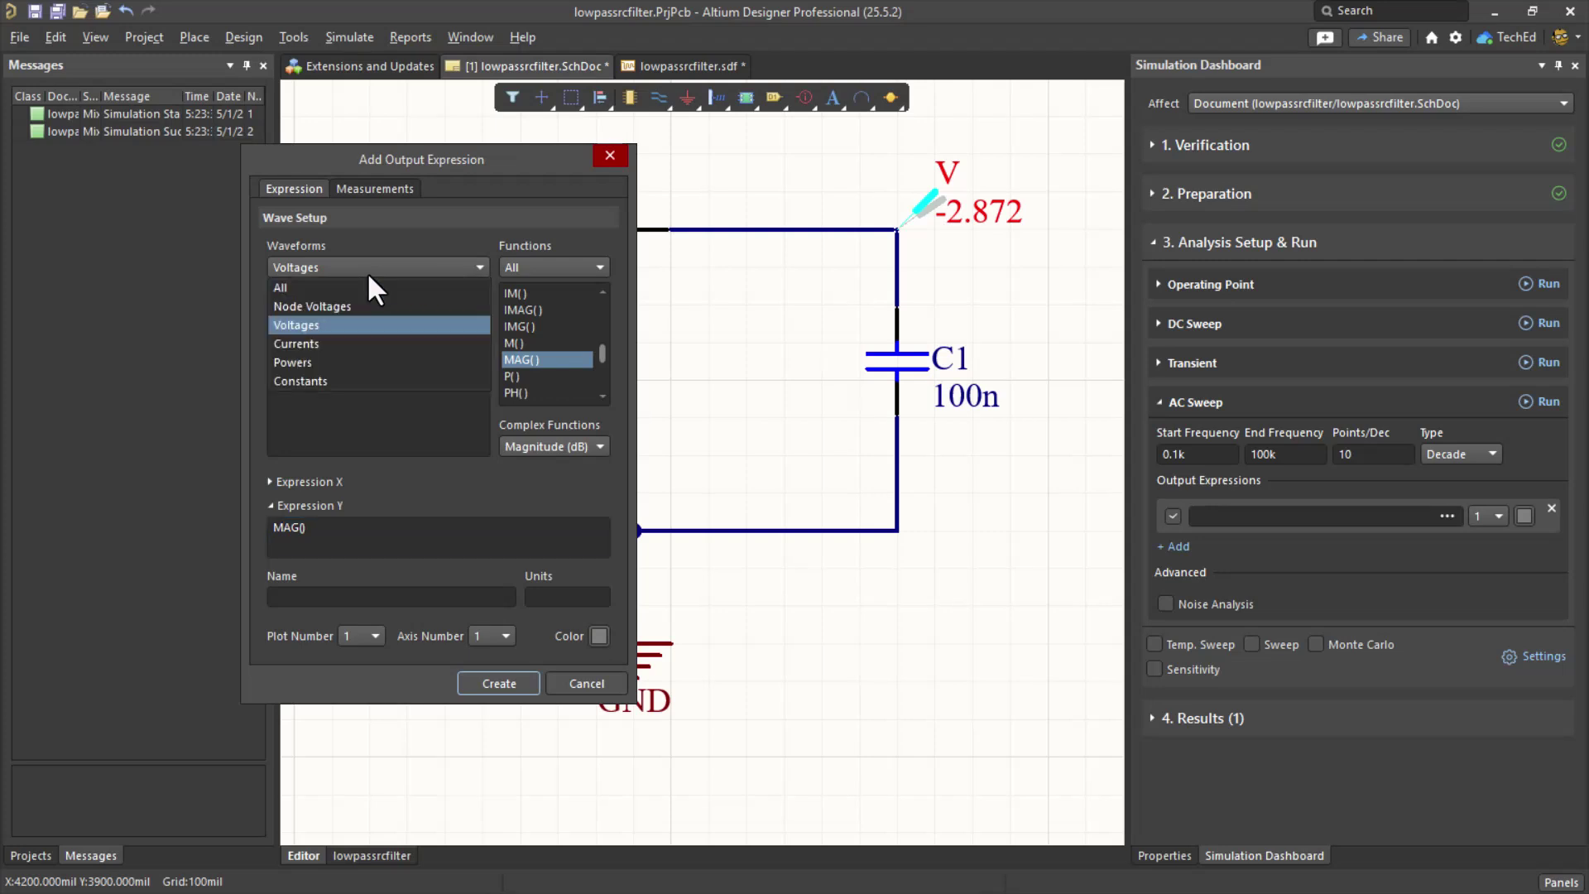
pyautogui.click(323, 325)
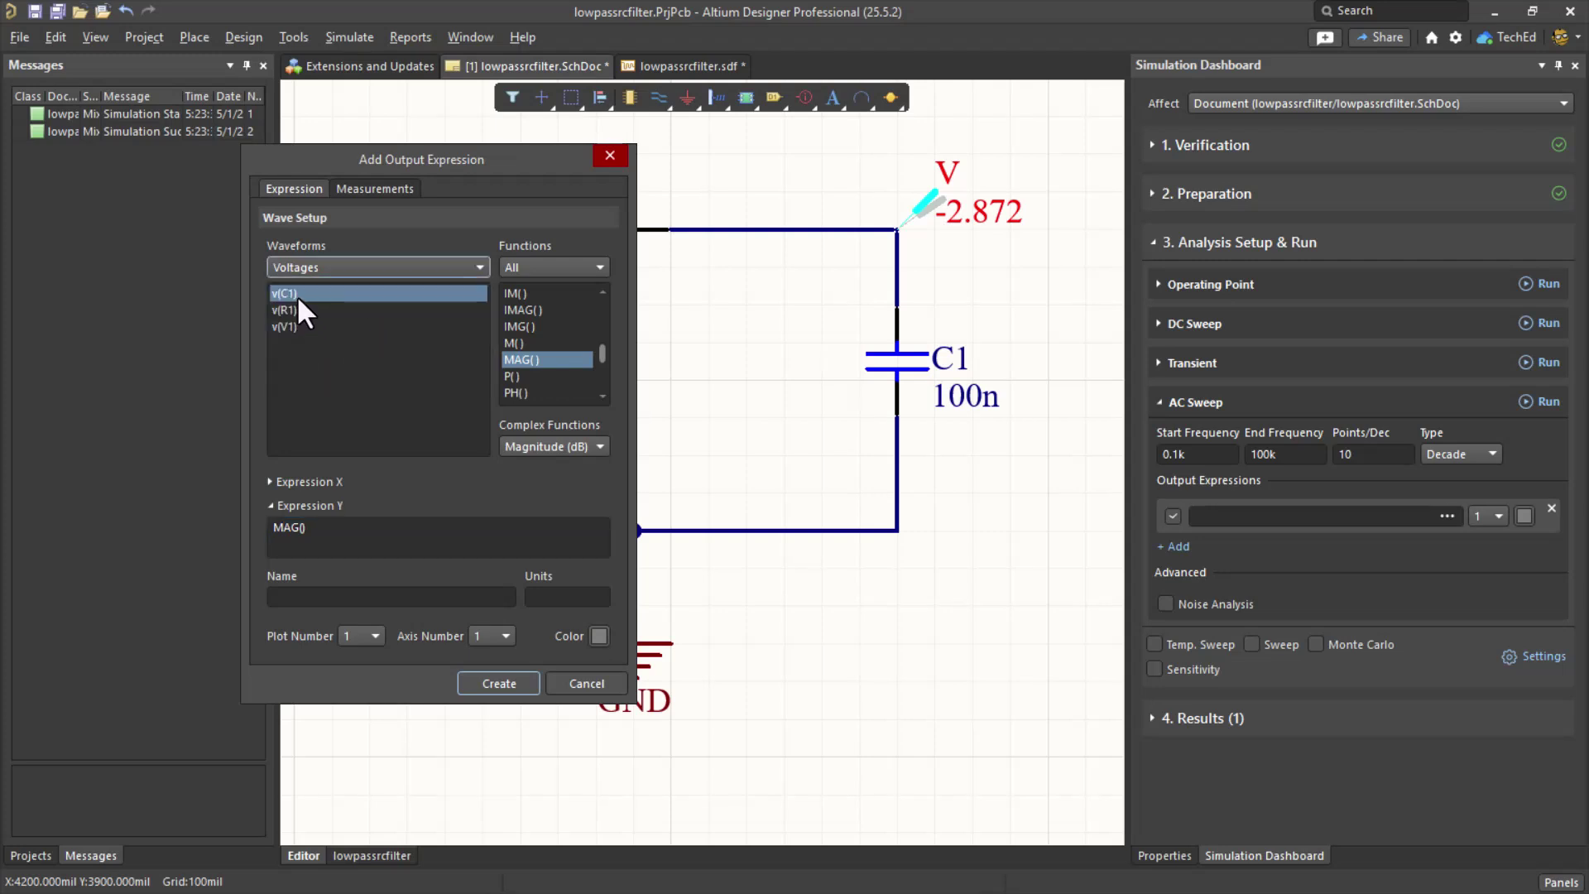
pyautogui.click(302, 531)
pyautogui.doubleClick(315, 295)
# - Name the expression MagnitudedB, colour it magenta, and create it
pyautogui.click(397, 597)
pyautogui.write('Magnitude')
pyautogui.press('capslock')
pyautogui.press('capslock')
pyautogui.write('dB')
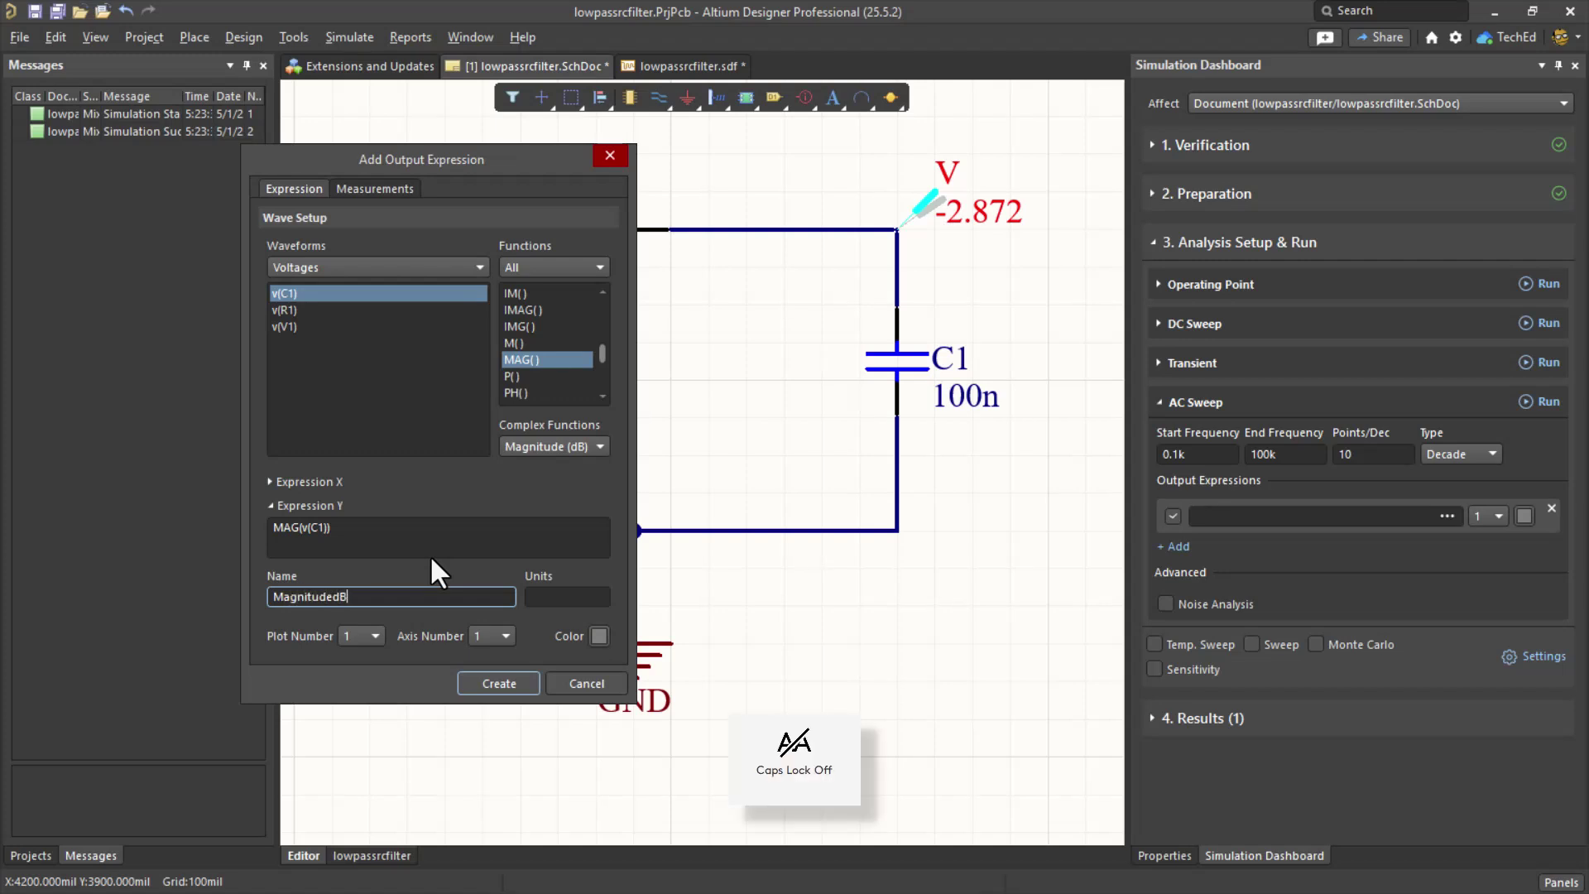
pyautogui.click(593, 633)
pyautogui.click(589, 676)
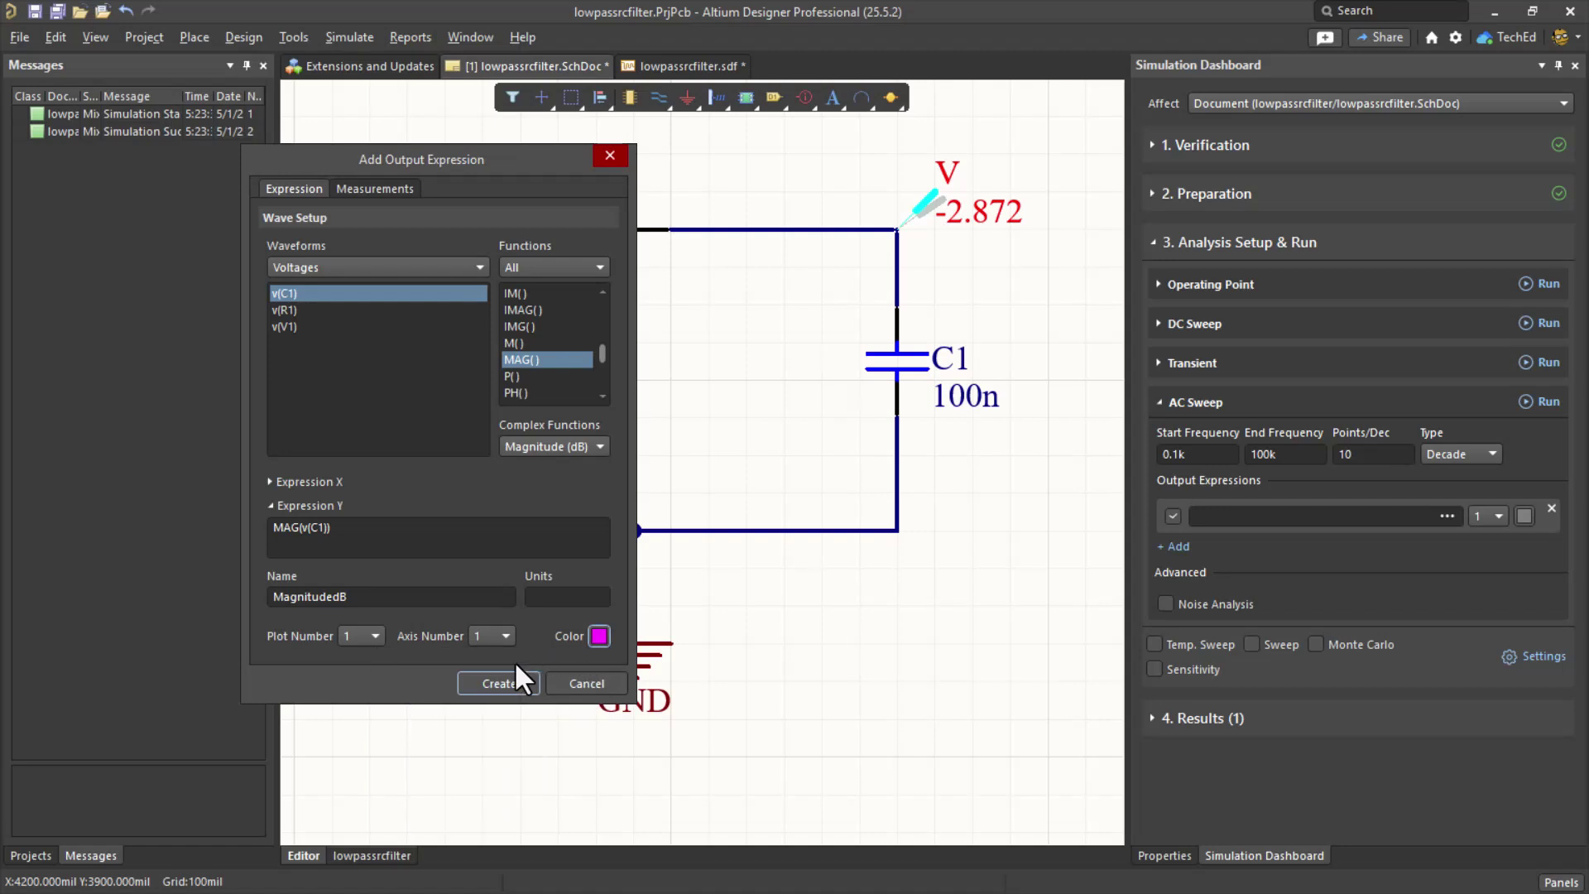
pyautogui.click(496, 684)
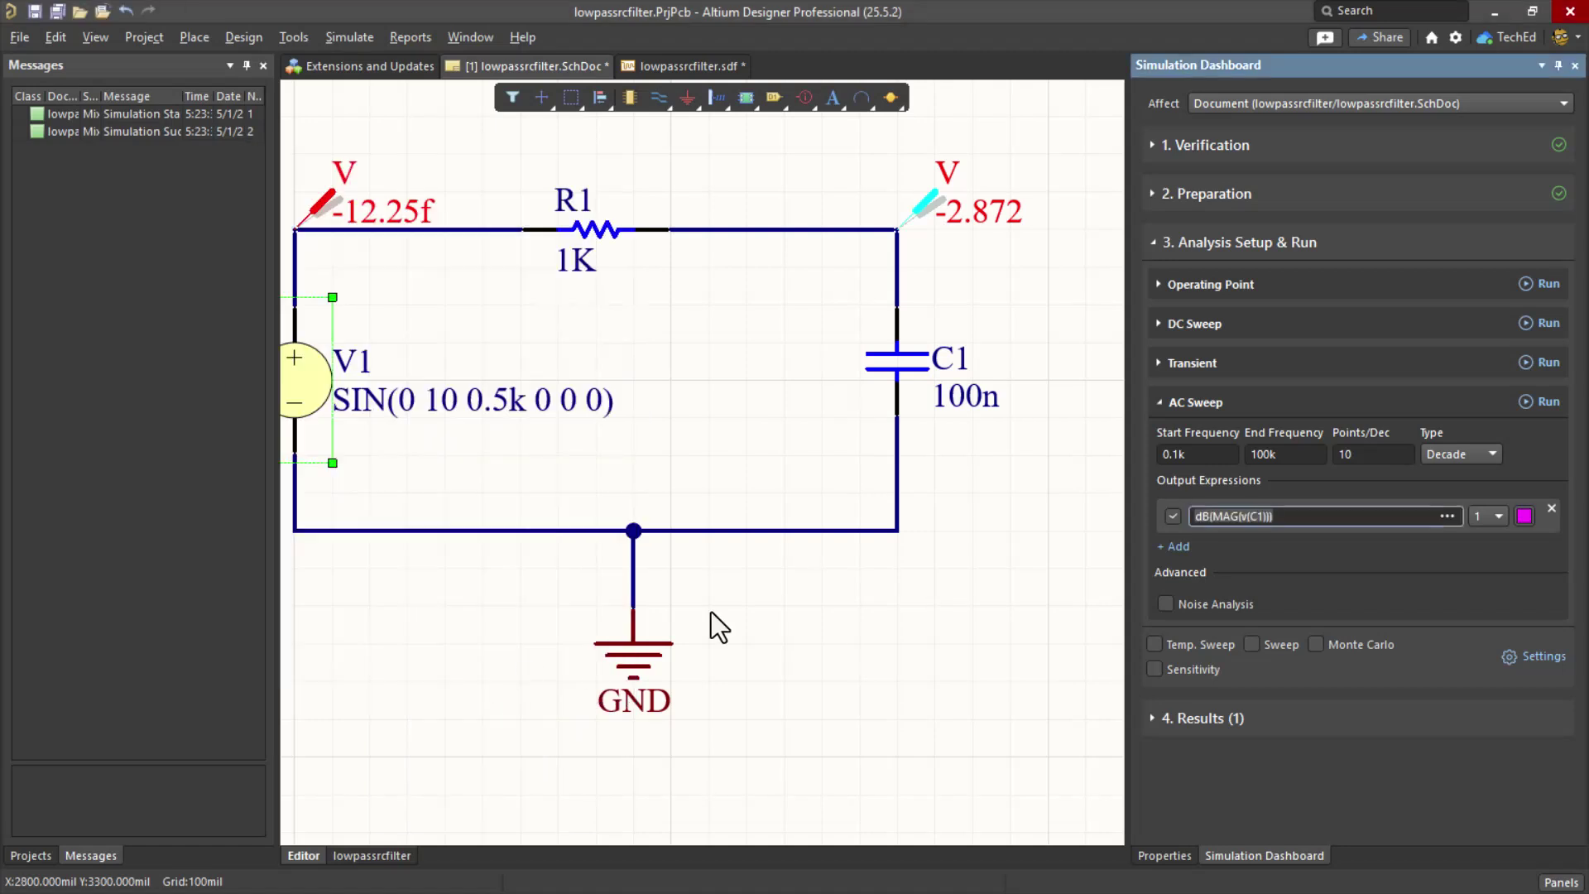
# - Run the AC sweep, disable the V_NetR1_1 and V_NetC1_2 probes, and view the AC results
pyautogui.click(1543, 403)
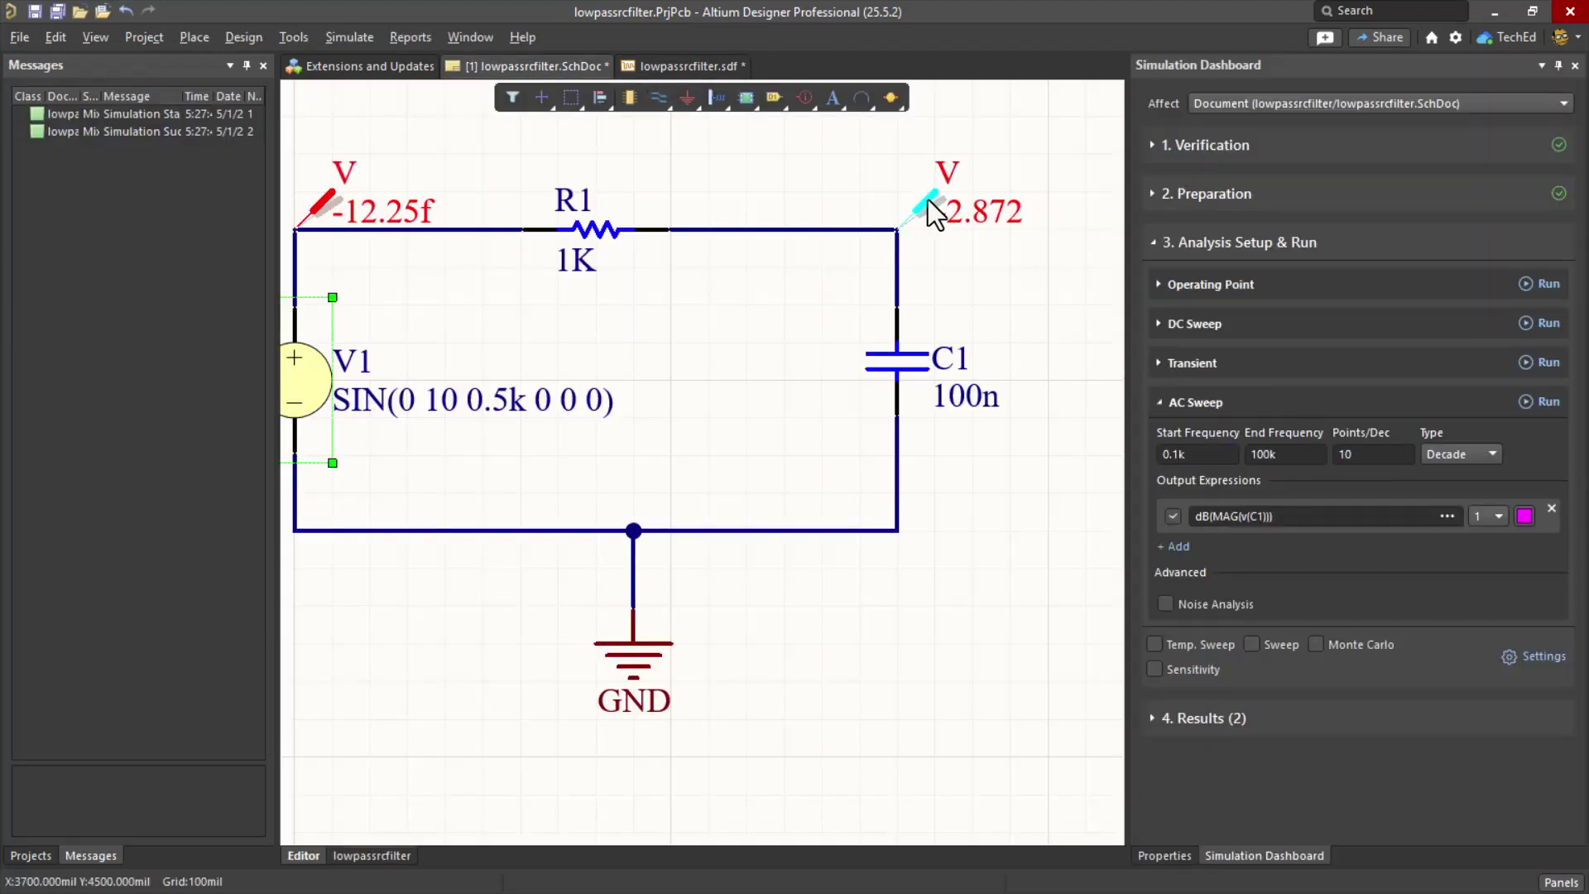
pyautogui.click(1208, 192)
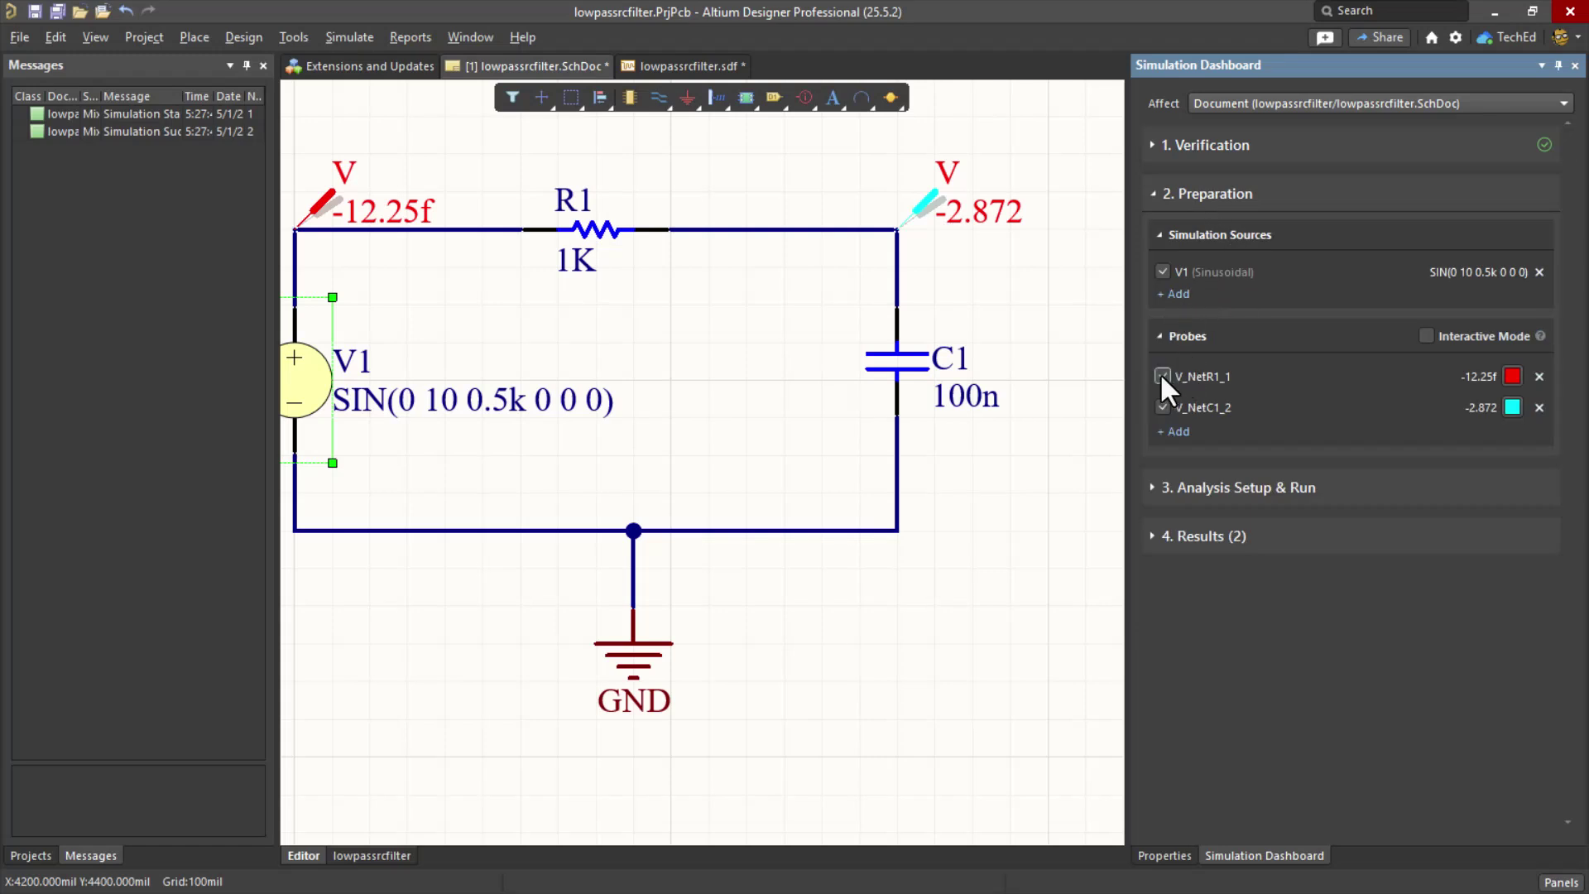
pyautogui.click(1163, 377)
pyautogui.click(1161, 406)
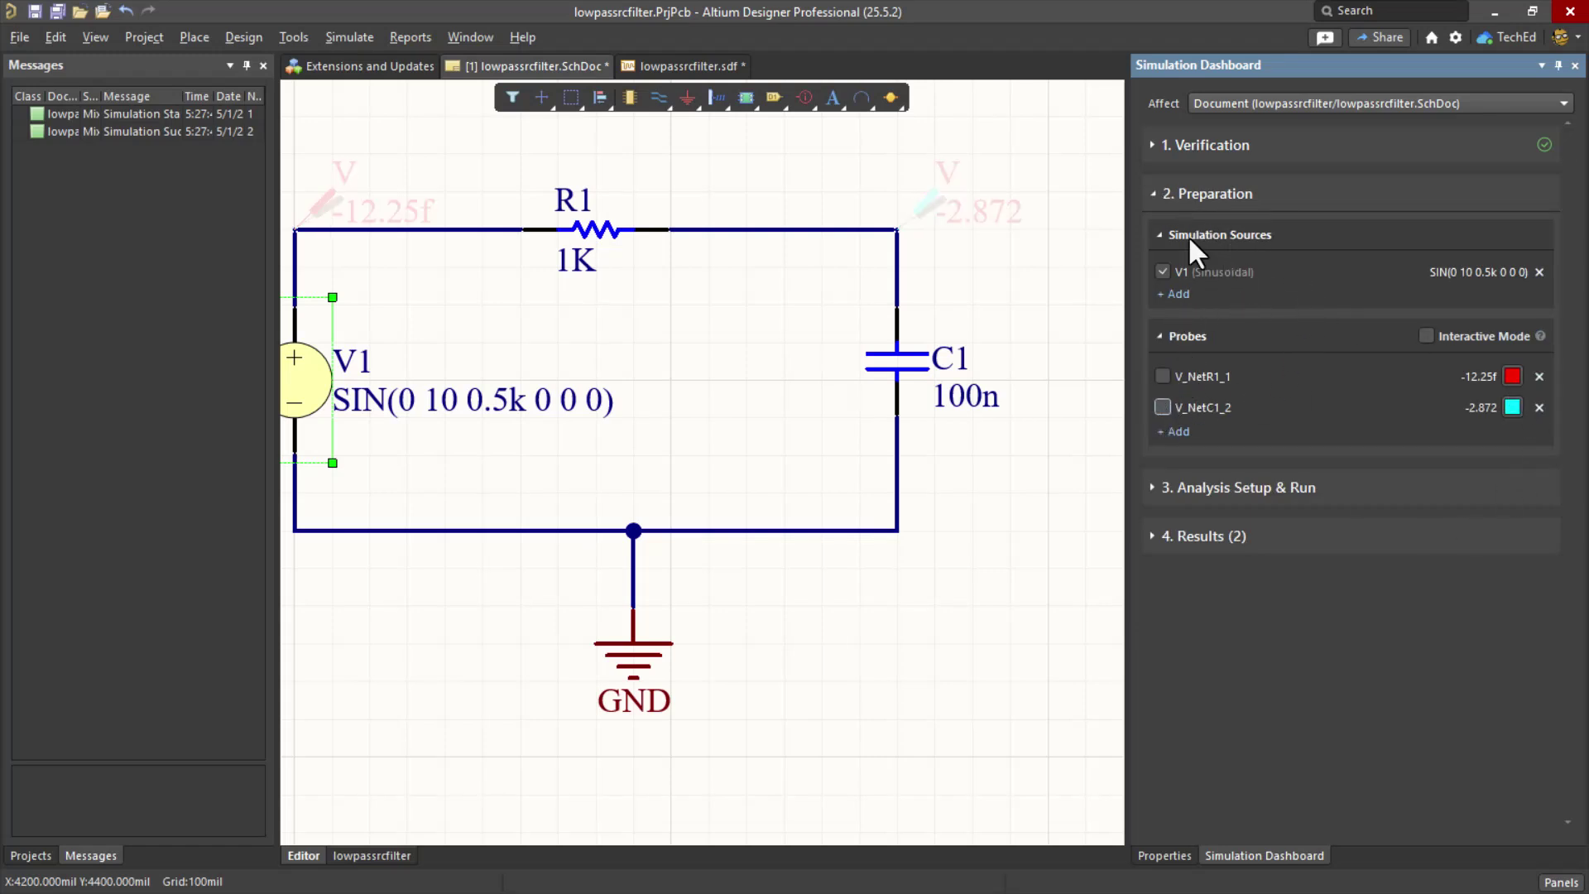
pyautogui.click(1153, 195)
pyautogui.click(1368, 240)
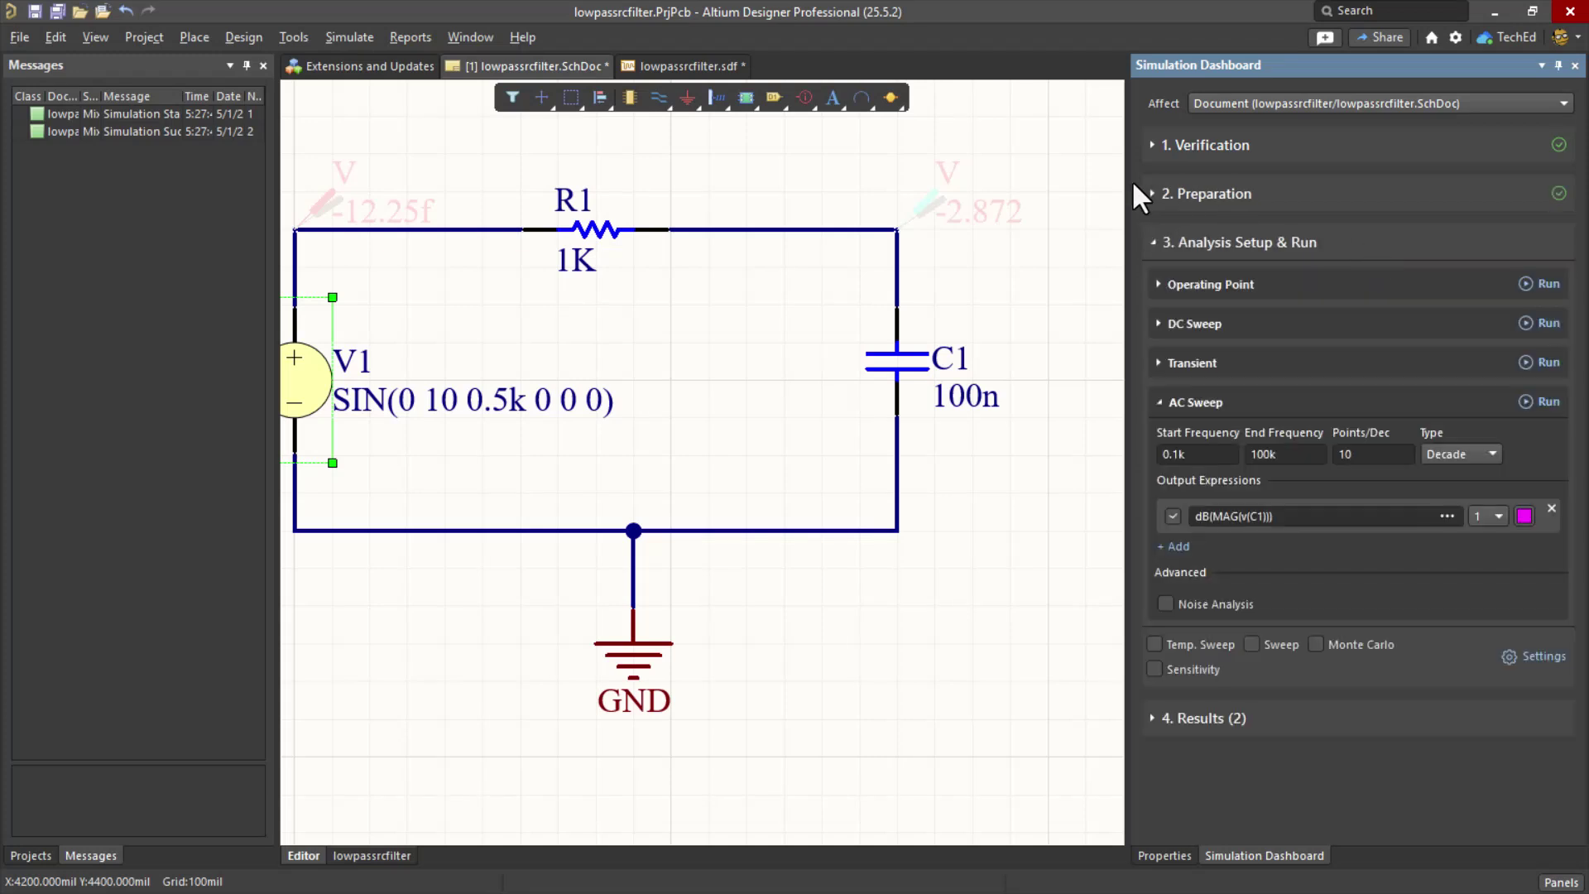
pyautogui.click(714, 64)
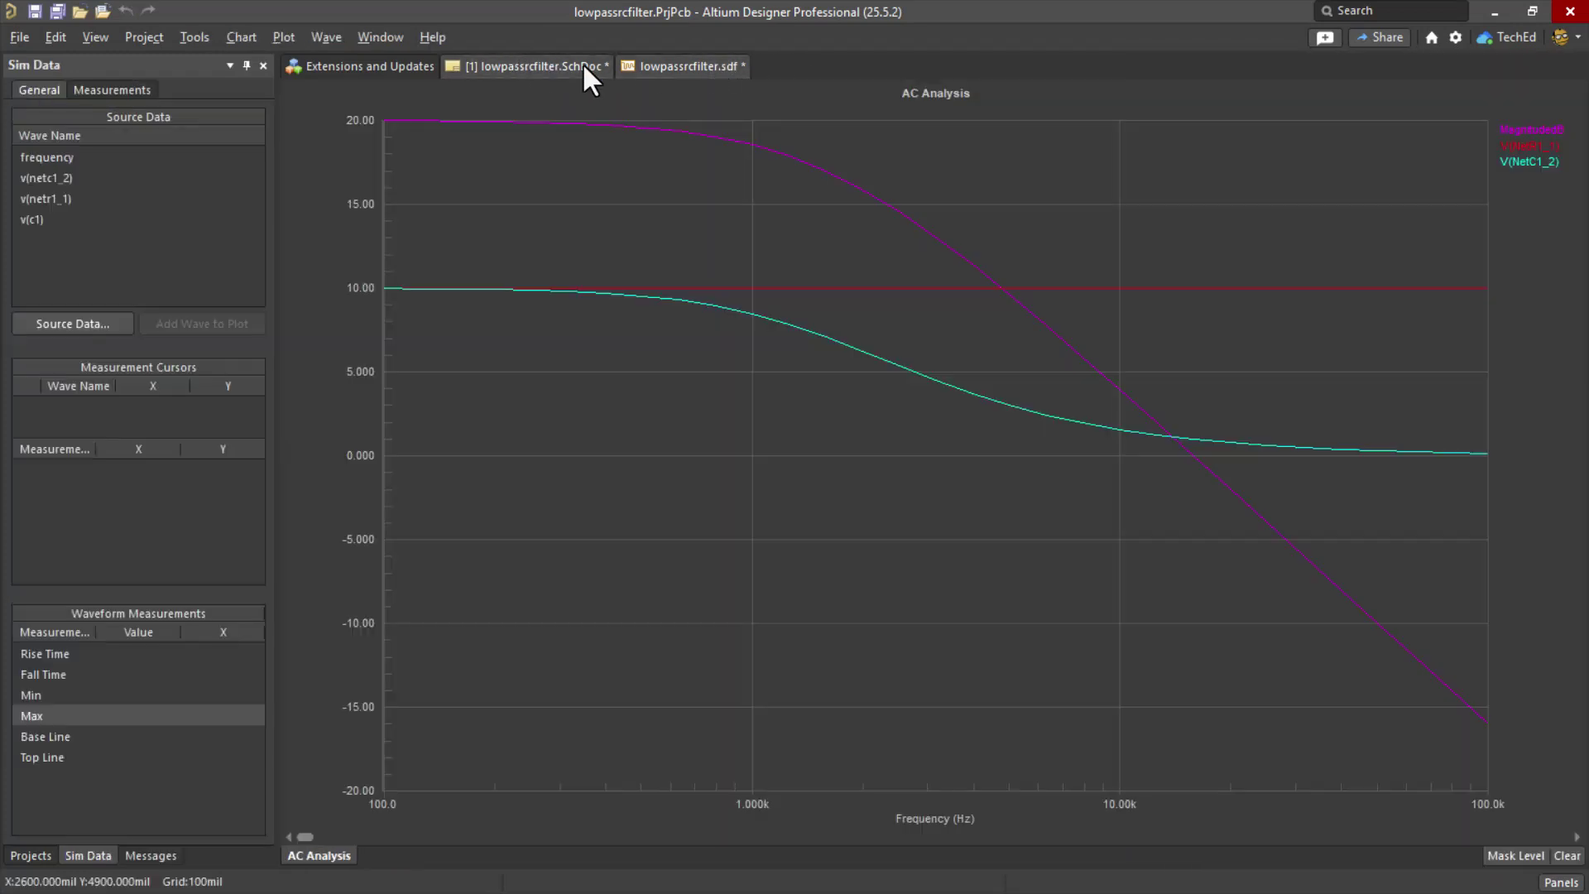
# - Rerun the AC sweep with probes off and select the MagnitudedB waveform
pyautogui.click(612, 66)
pyautogui.click(1546, 401)
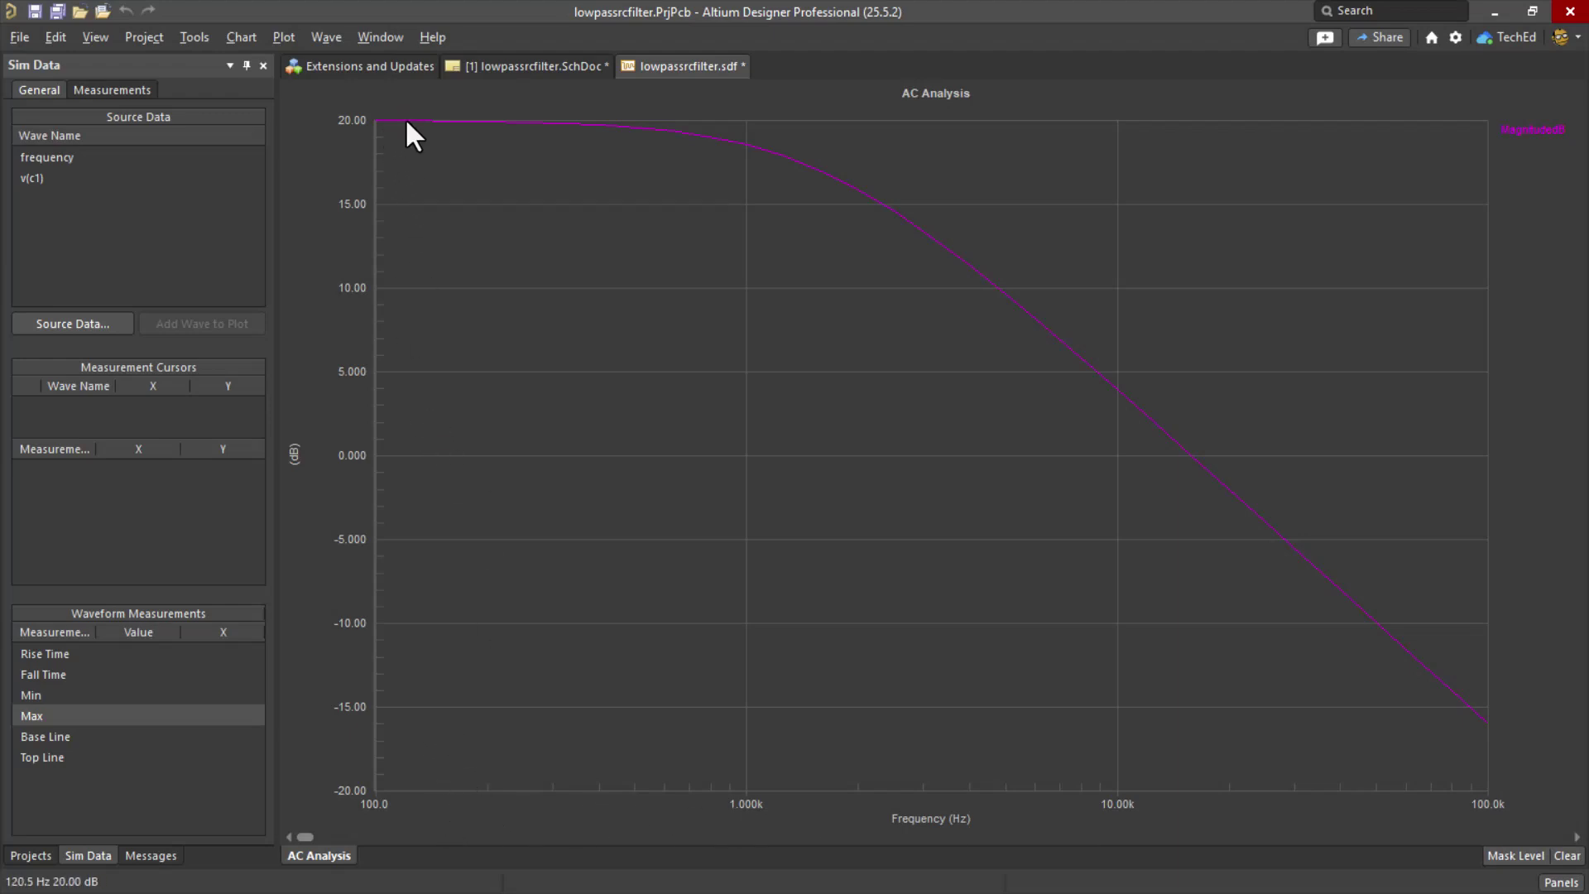
pyautogui.click(1522, 133)
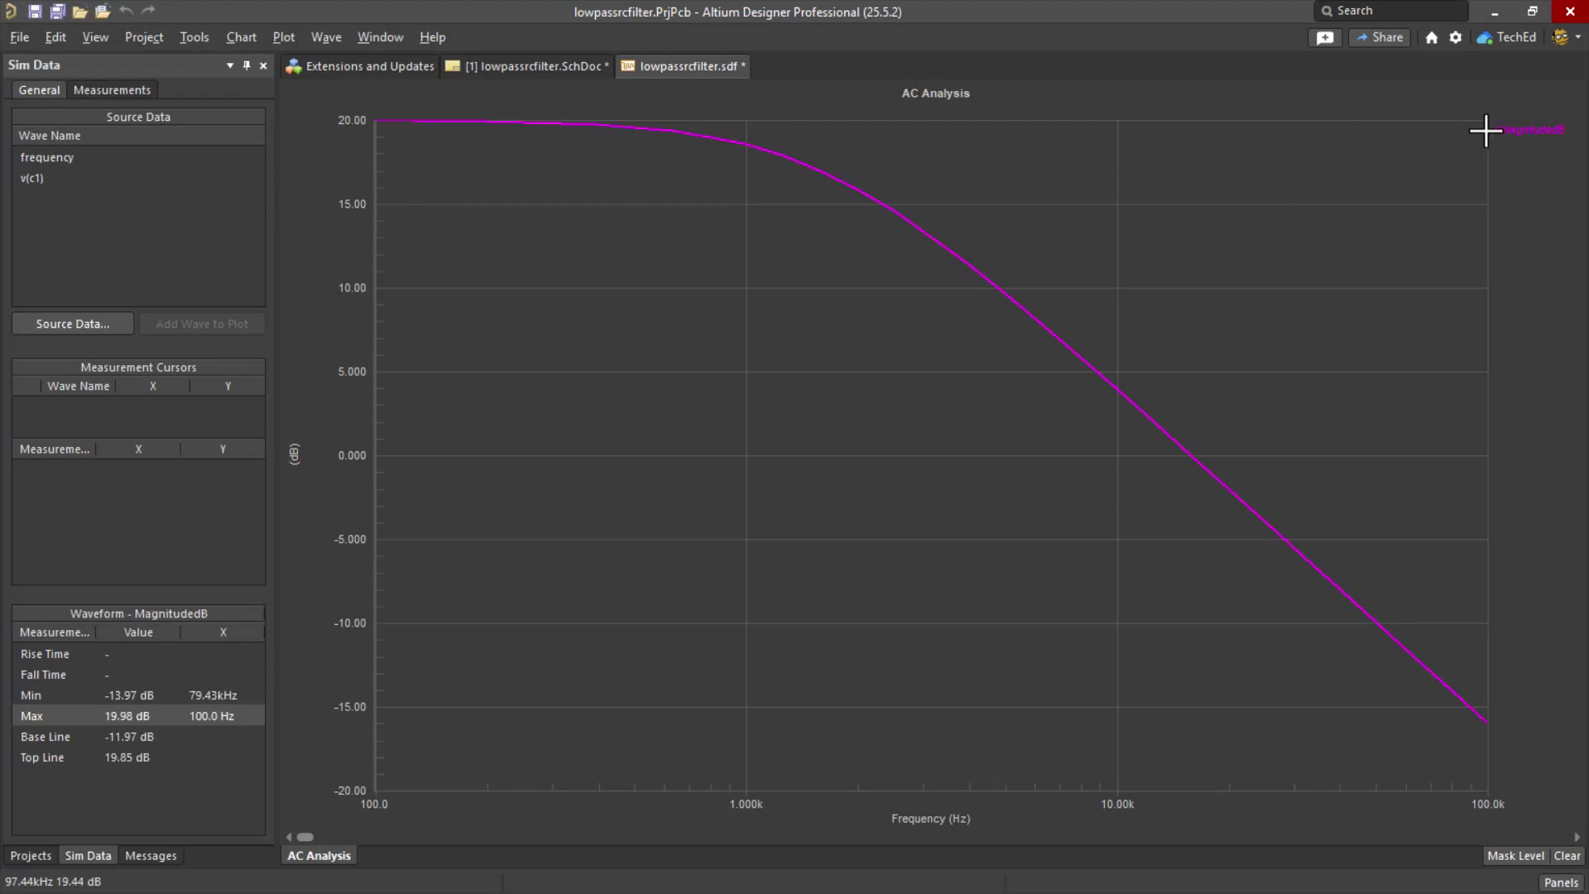
pyautogui.click(51, 179)
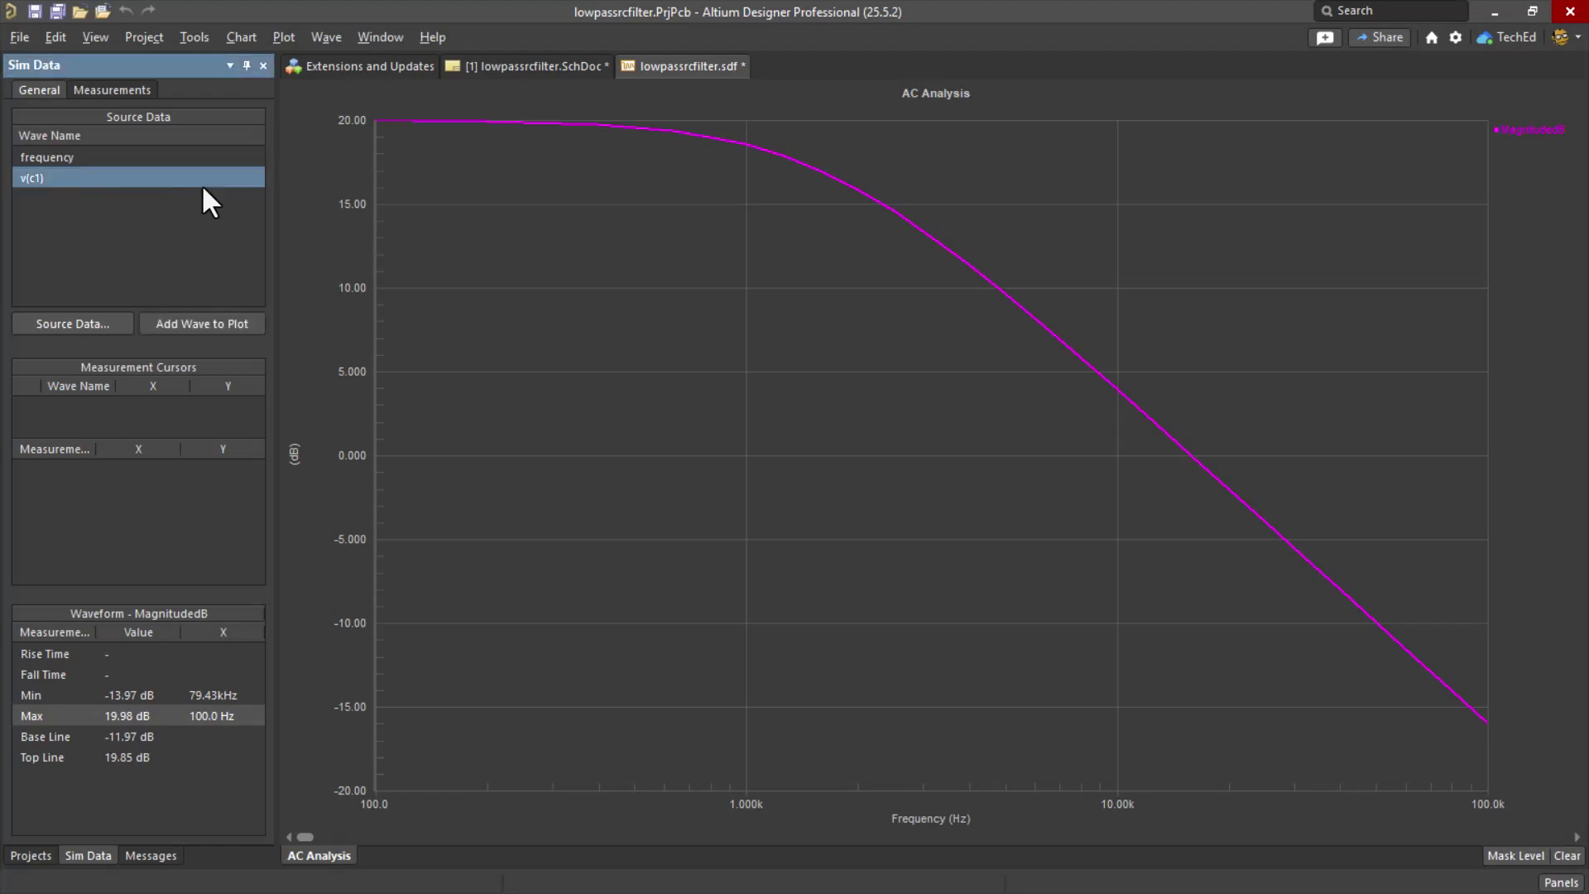
# - Place Cursor A on the MagnitudedB curve and slide it toward the cutoff
pyautogui.click(334, 32)
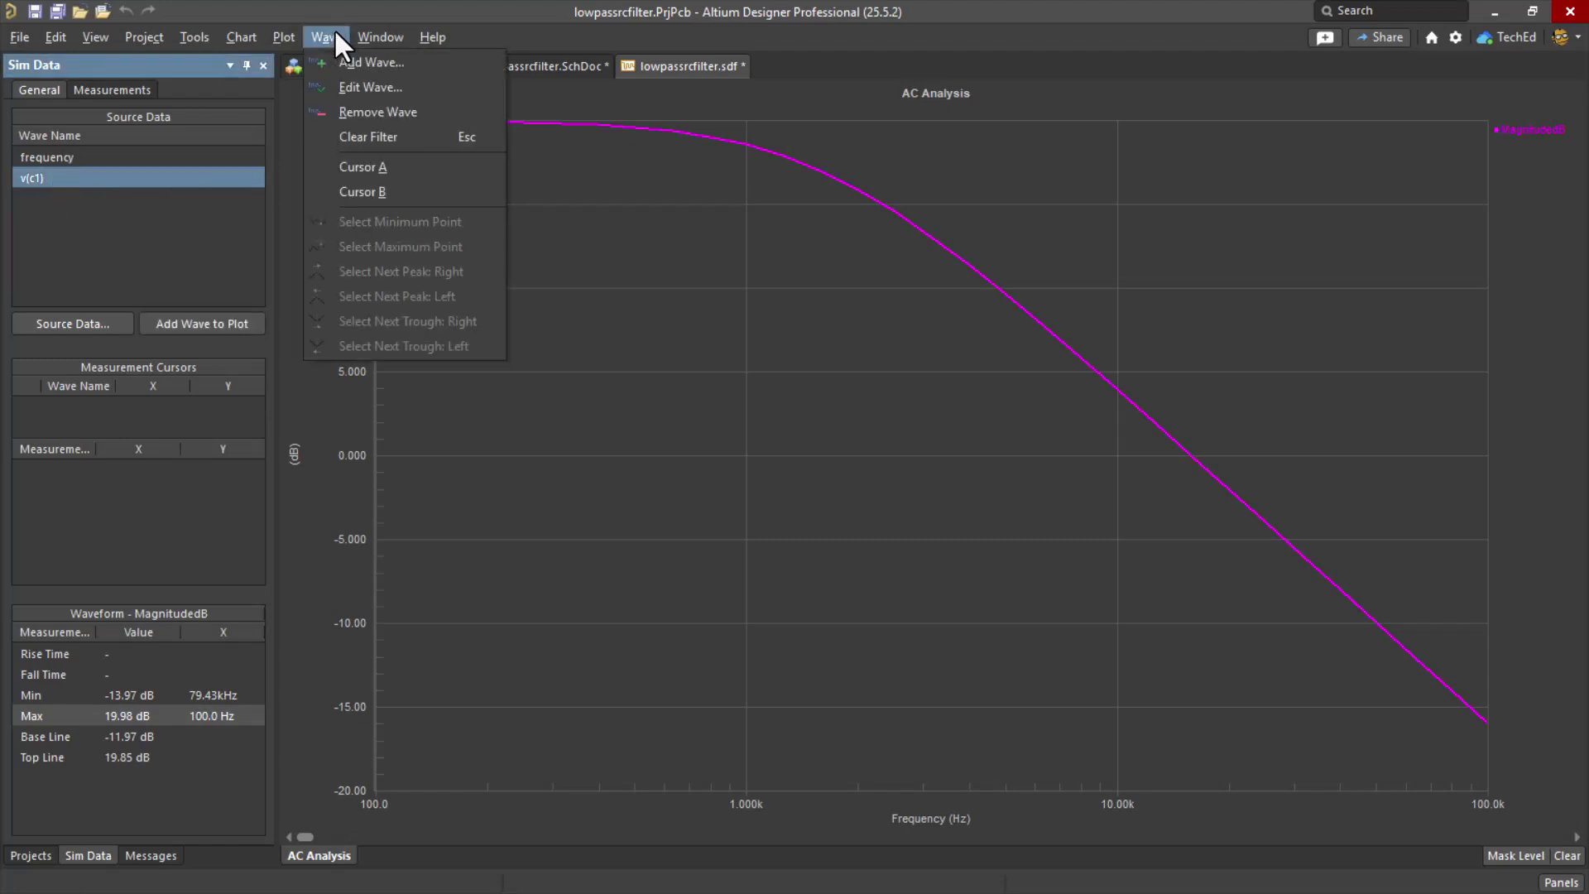
pyautogui.click(404, 166)
pyautogui.moveTo(377, 126)
pyautogui.mouseDown()
pyautogui.moveTo(394, 127)
pyautogui.moveTo(351, 125)
pyautogui.mouseUp()
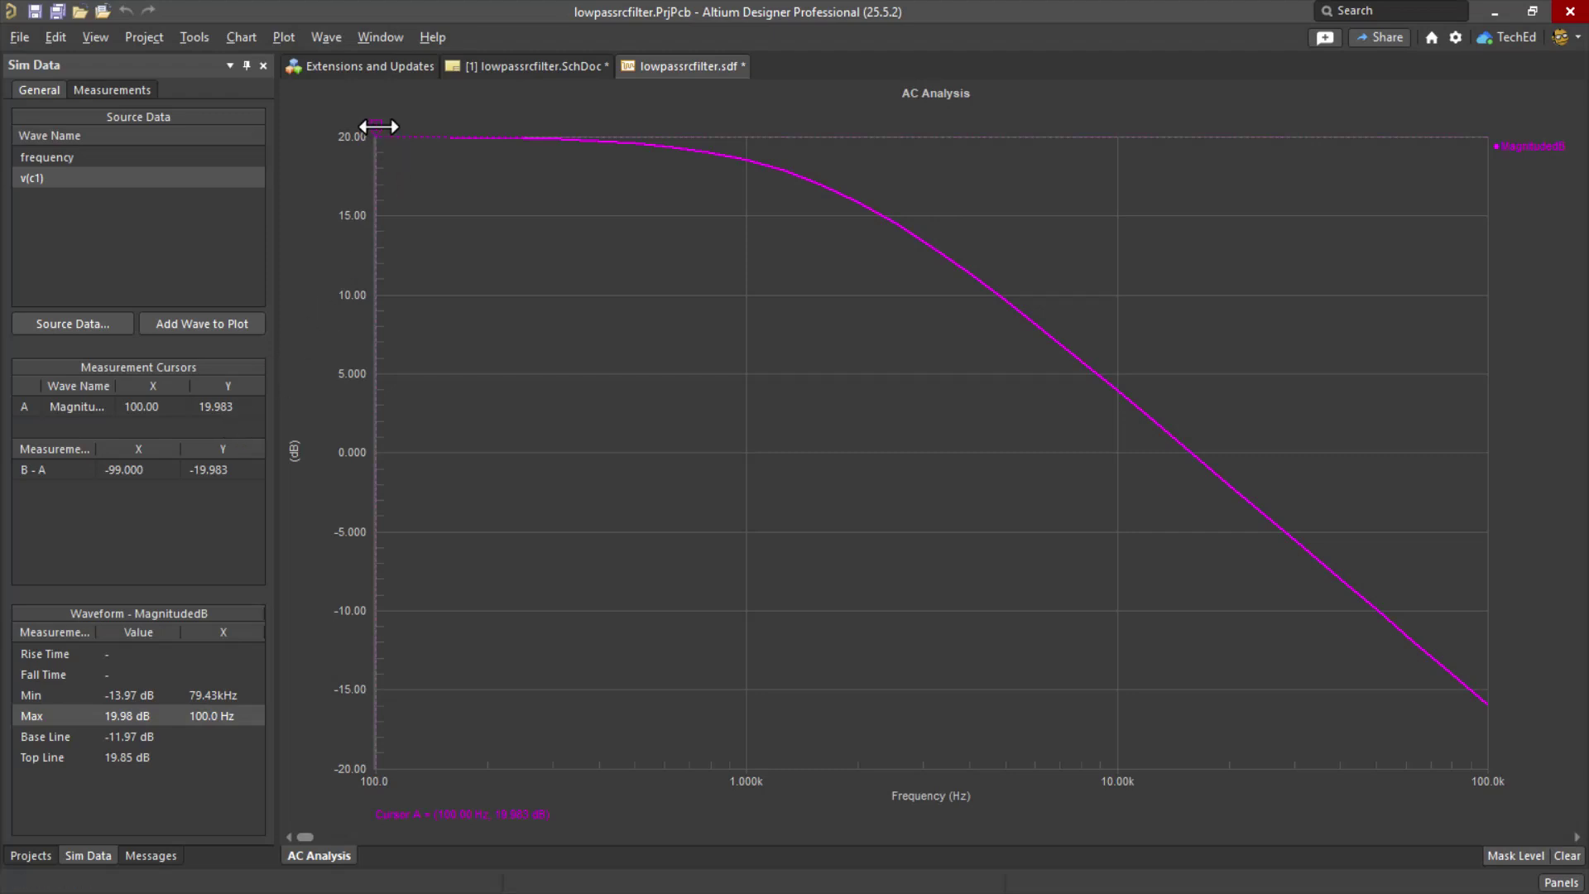
pyautogui.moveTo(378, 126); pyautogui.dragTo(823, 161)
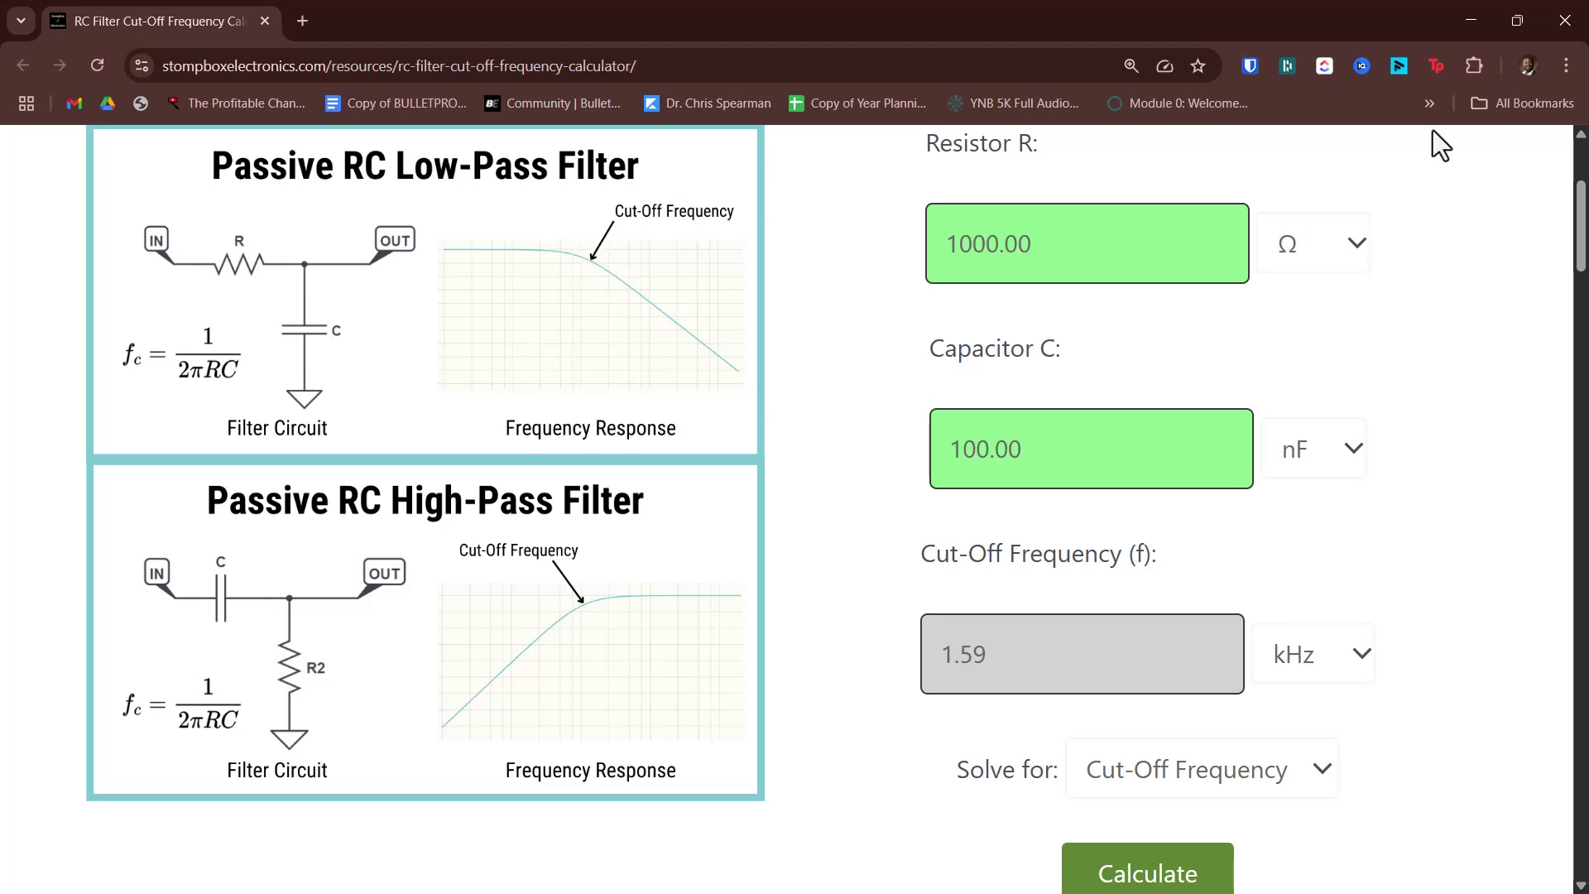
# - After checking the calculator's 1.59 kHz cutoff, minimize Chrome to bring back the Altium plot
pyautogui.click(1472, 22)
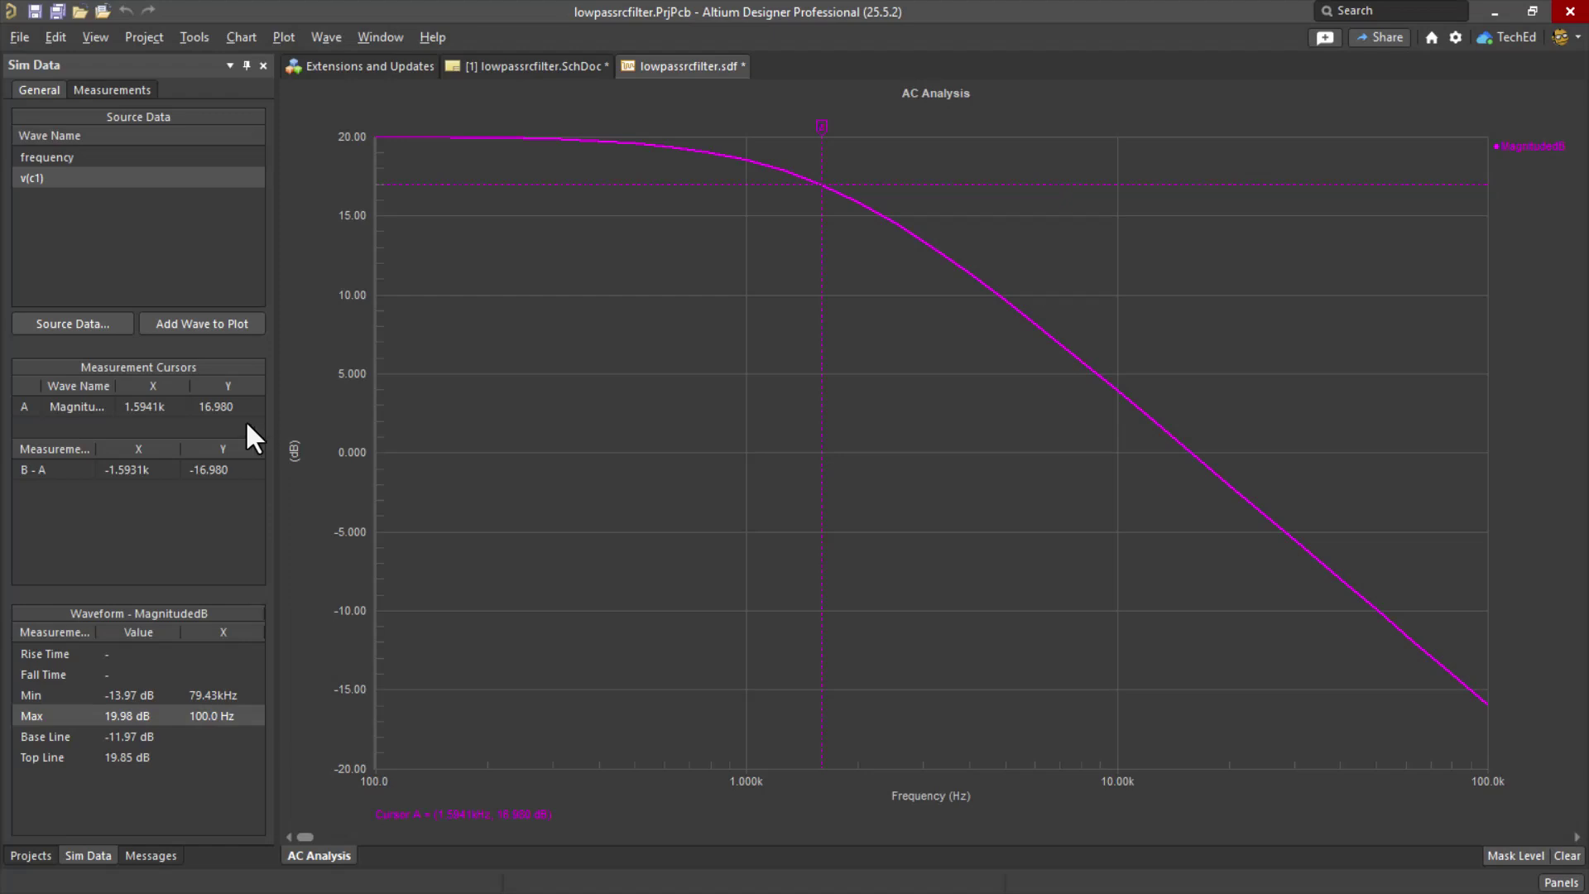
# - Compute 16.98/20 = 0.849 in Windows Calculator, then return to the Altium plot
pyautogui.hotkey('alt', 'Tab')
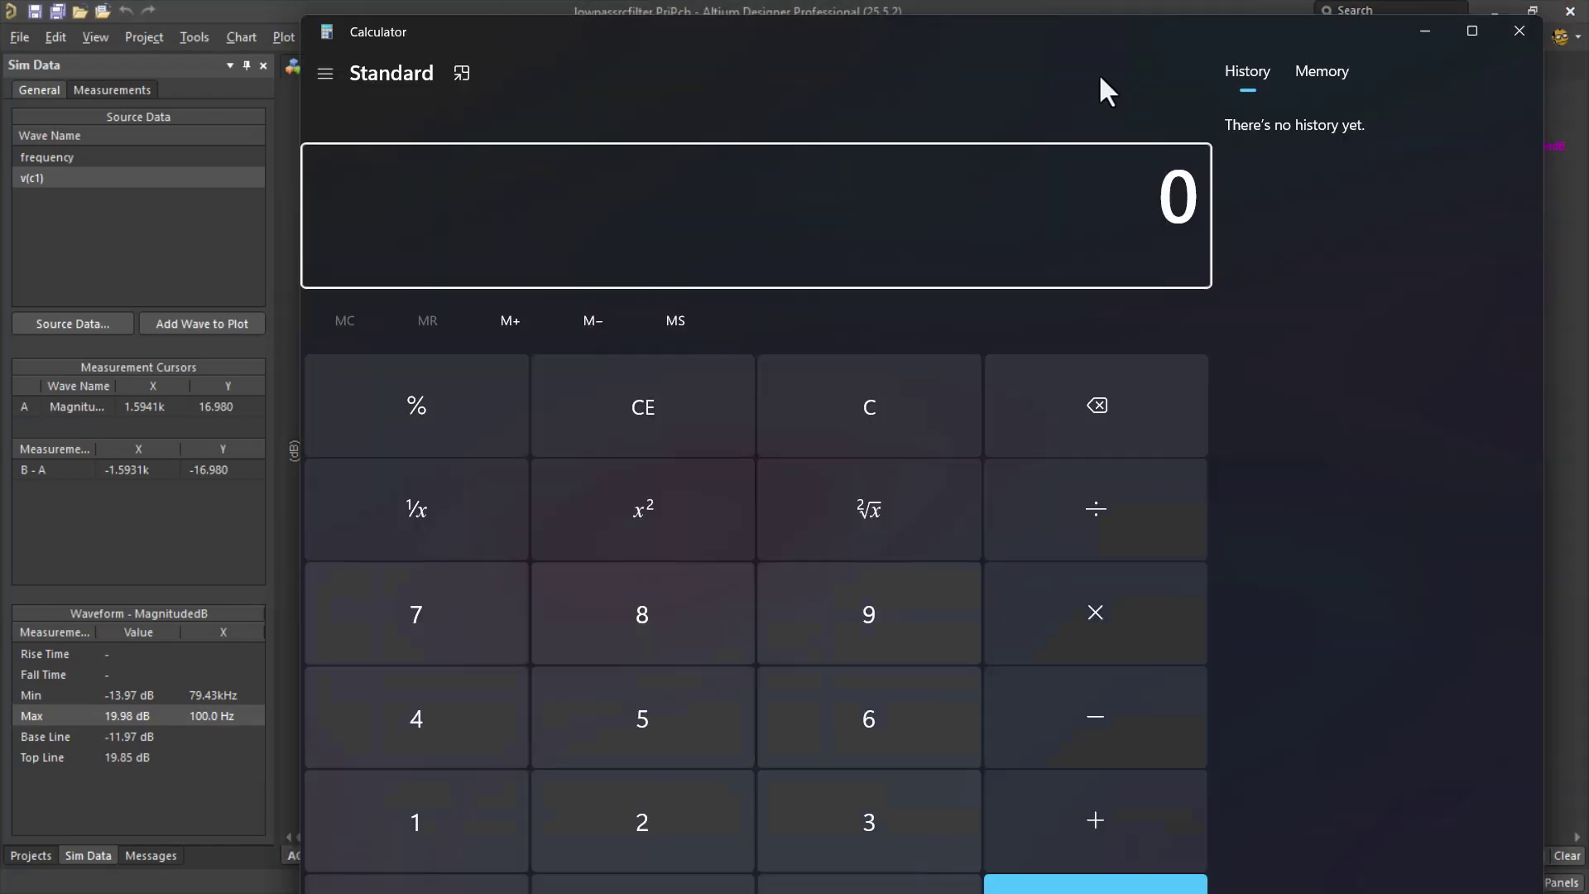
pyautogui.write('16.98')
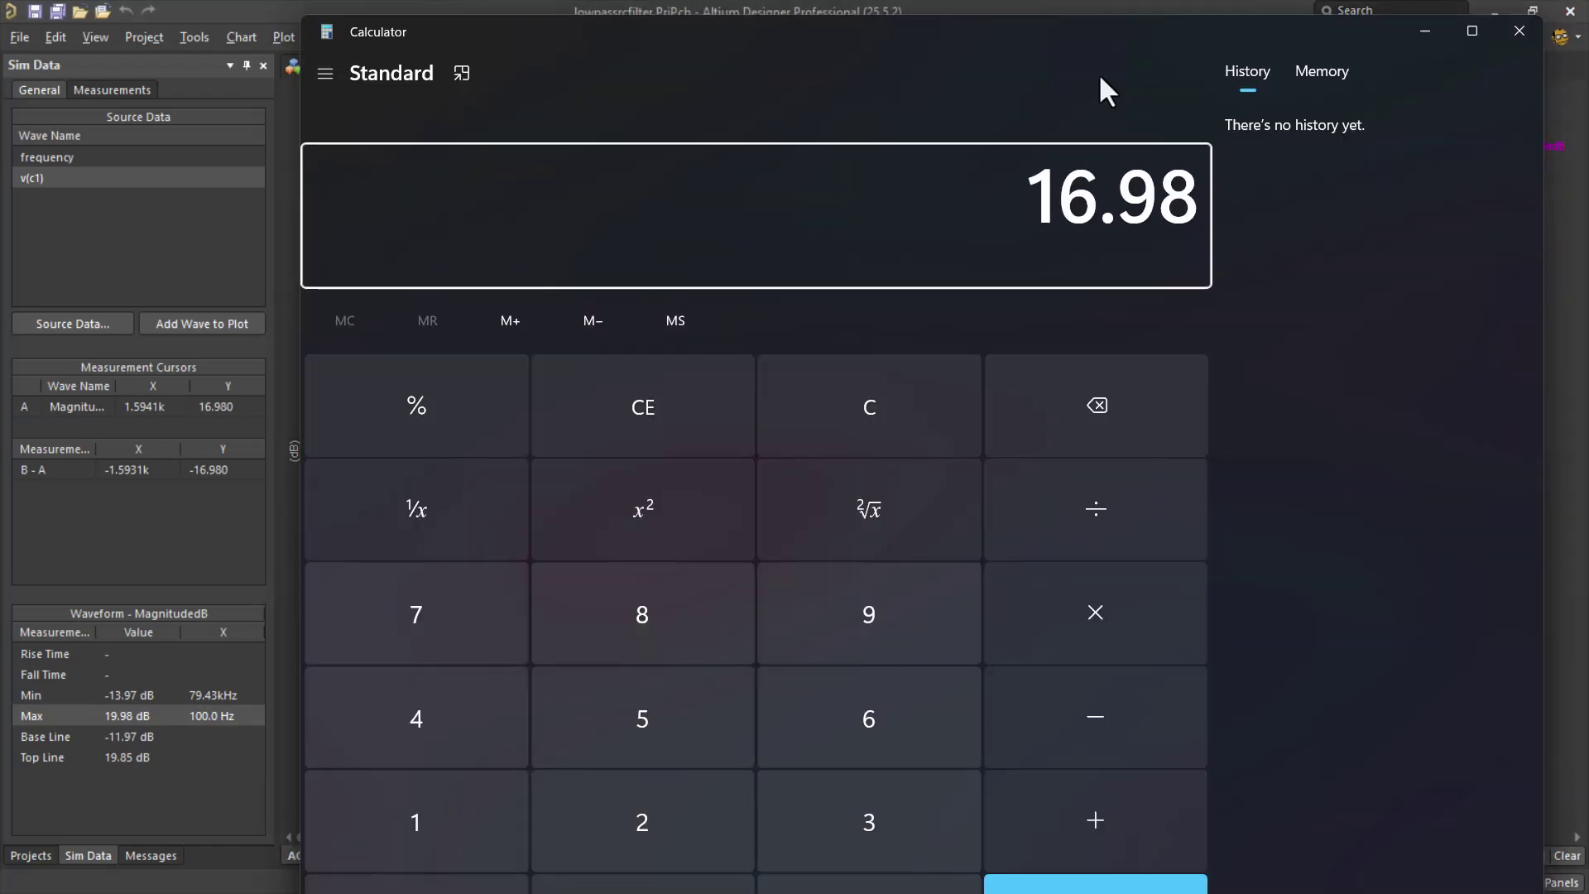
pyautogui.write('/20')
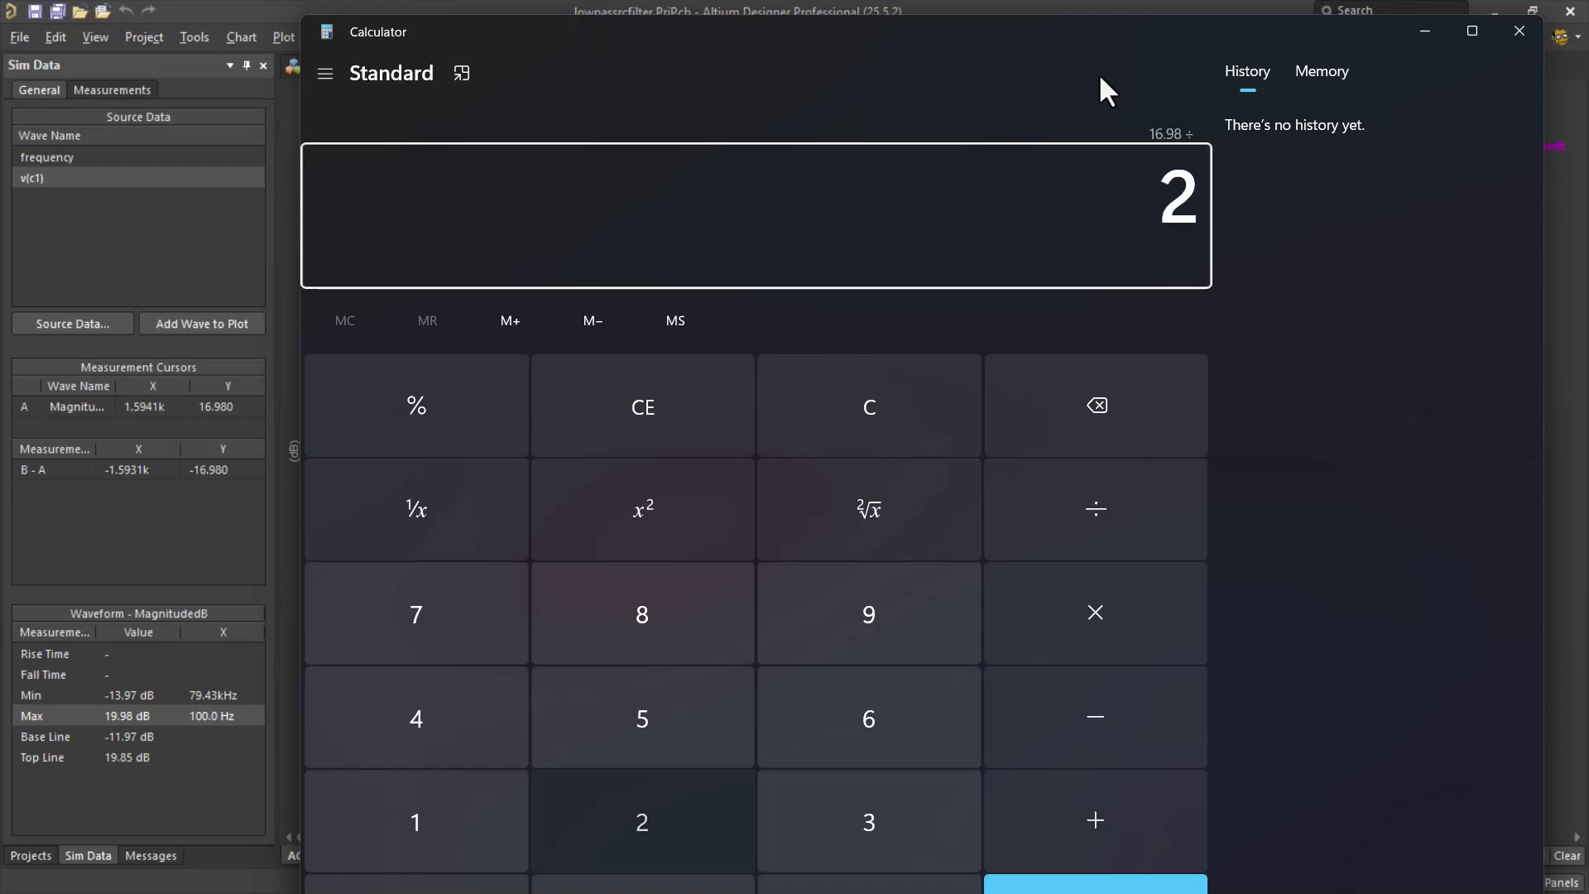
pyautogui.press('Return')
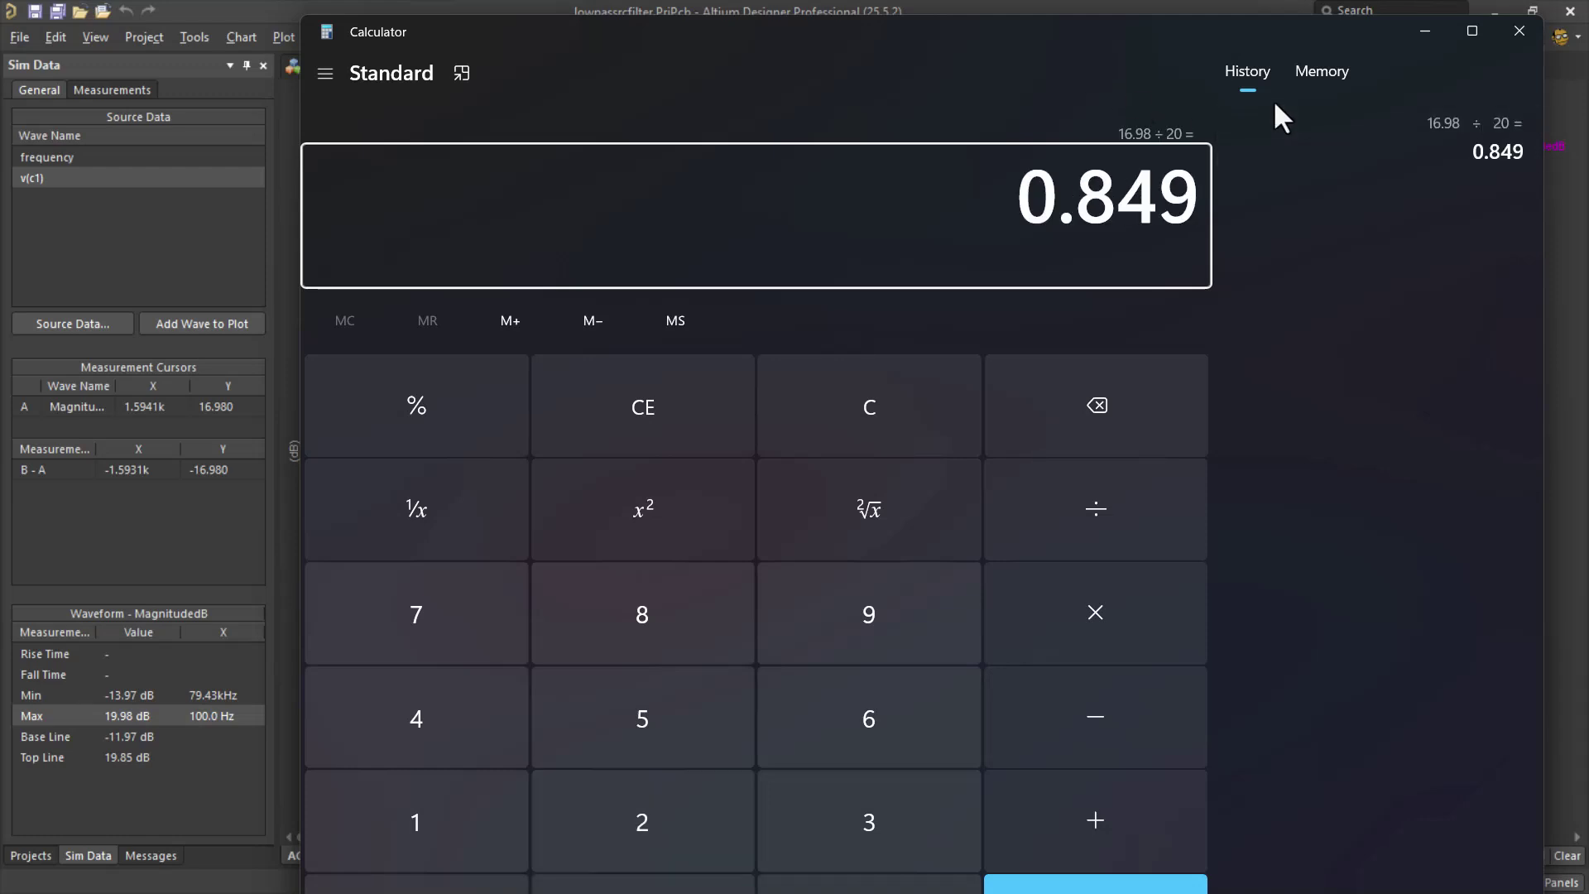
pyautogui.click(1425, 33)
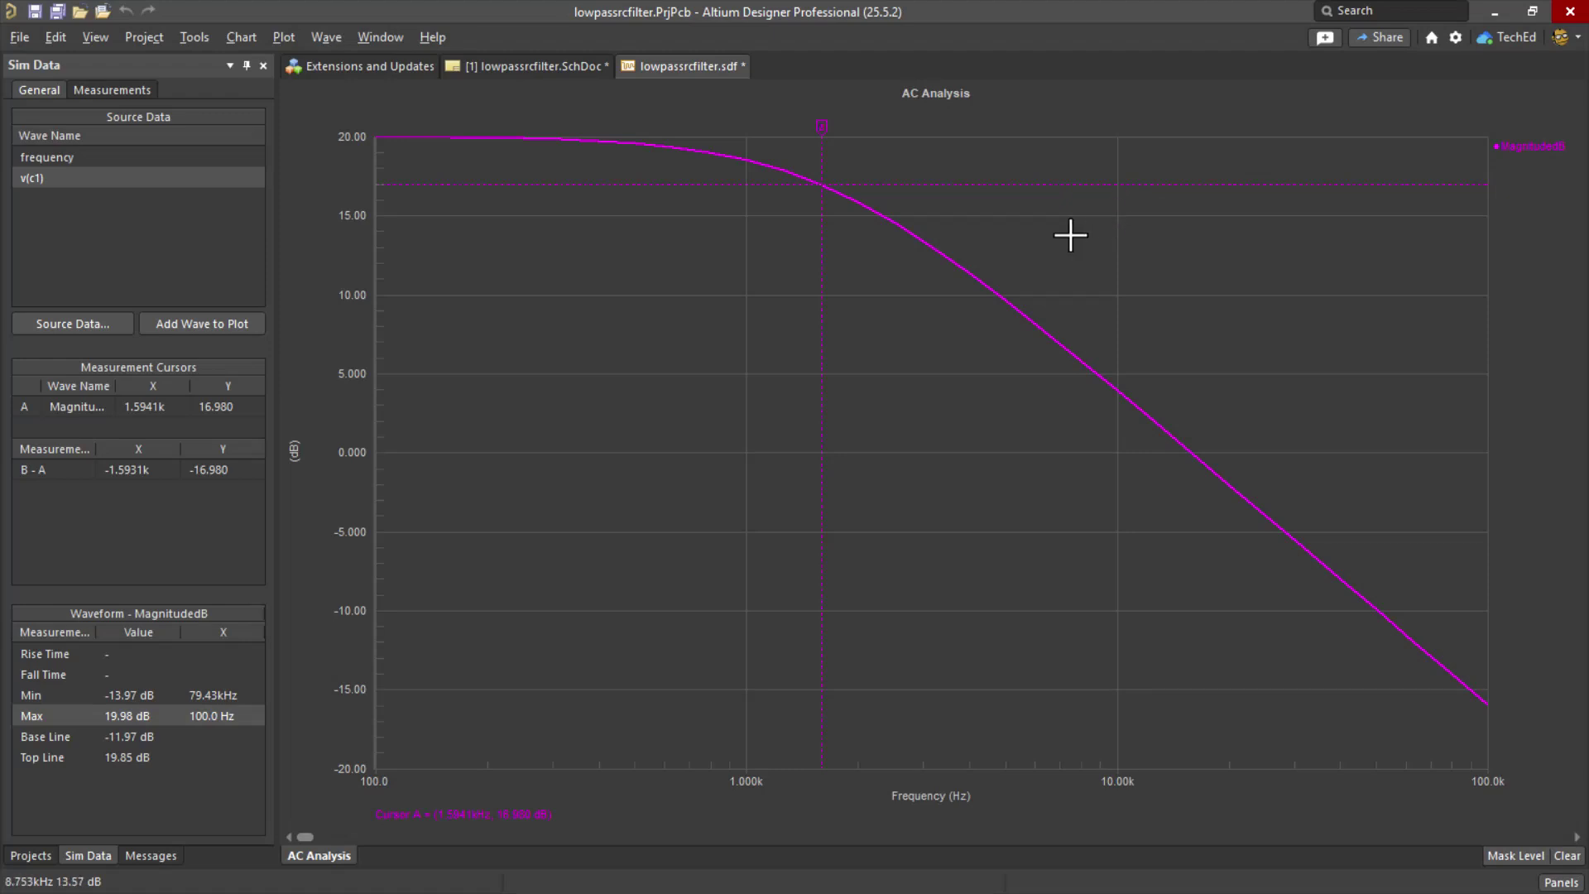
# - Close lowpassrcfilter.sdf, saving it to the Simulation folder, and zoom out on the schematic
pyautogui.rightClick(696, 65)
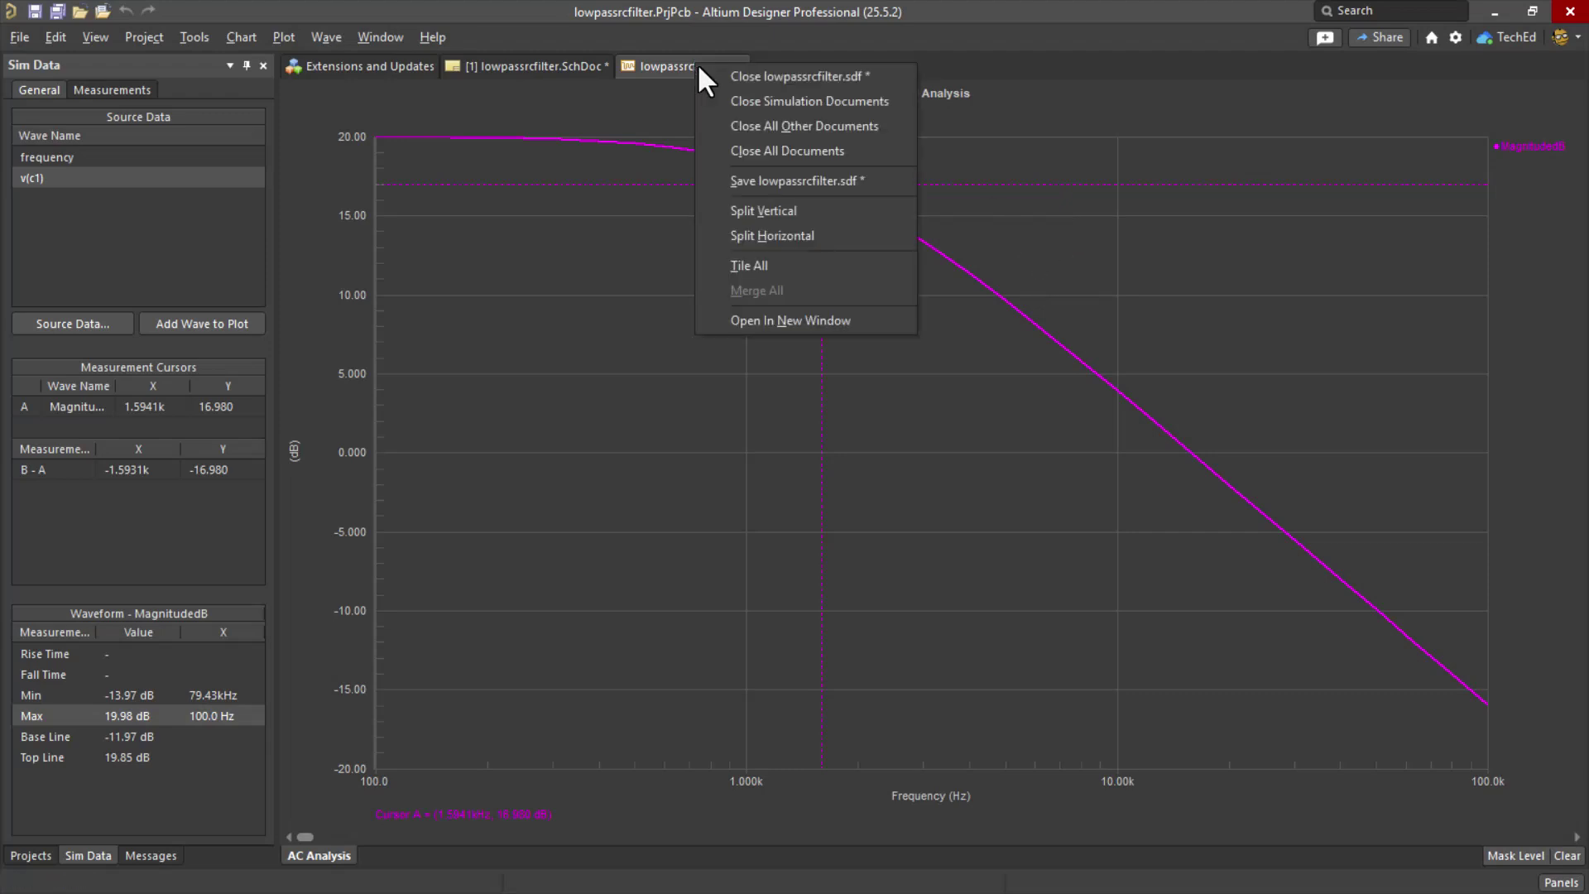
pyautogui.click(744, 76)
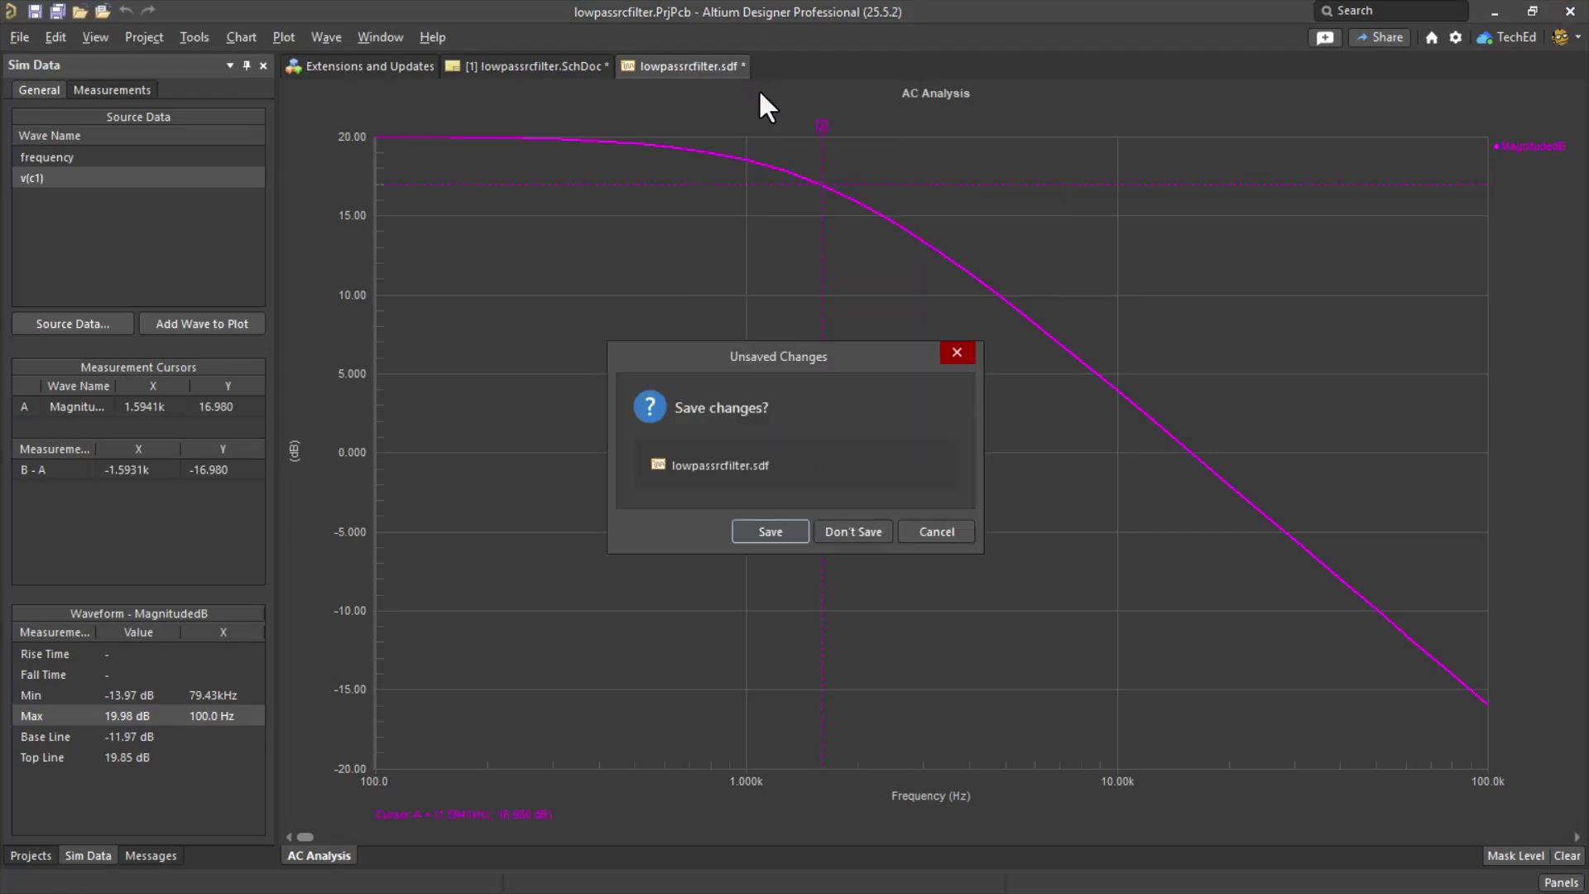
pyautogui.click(768, 532)
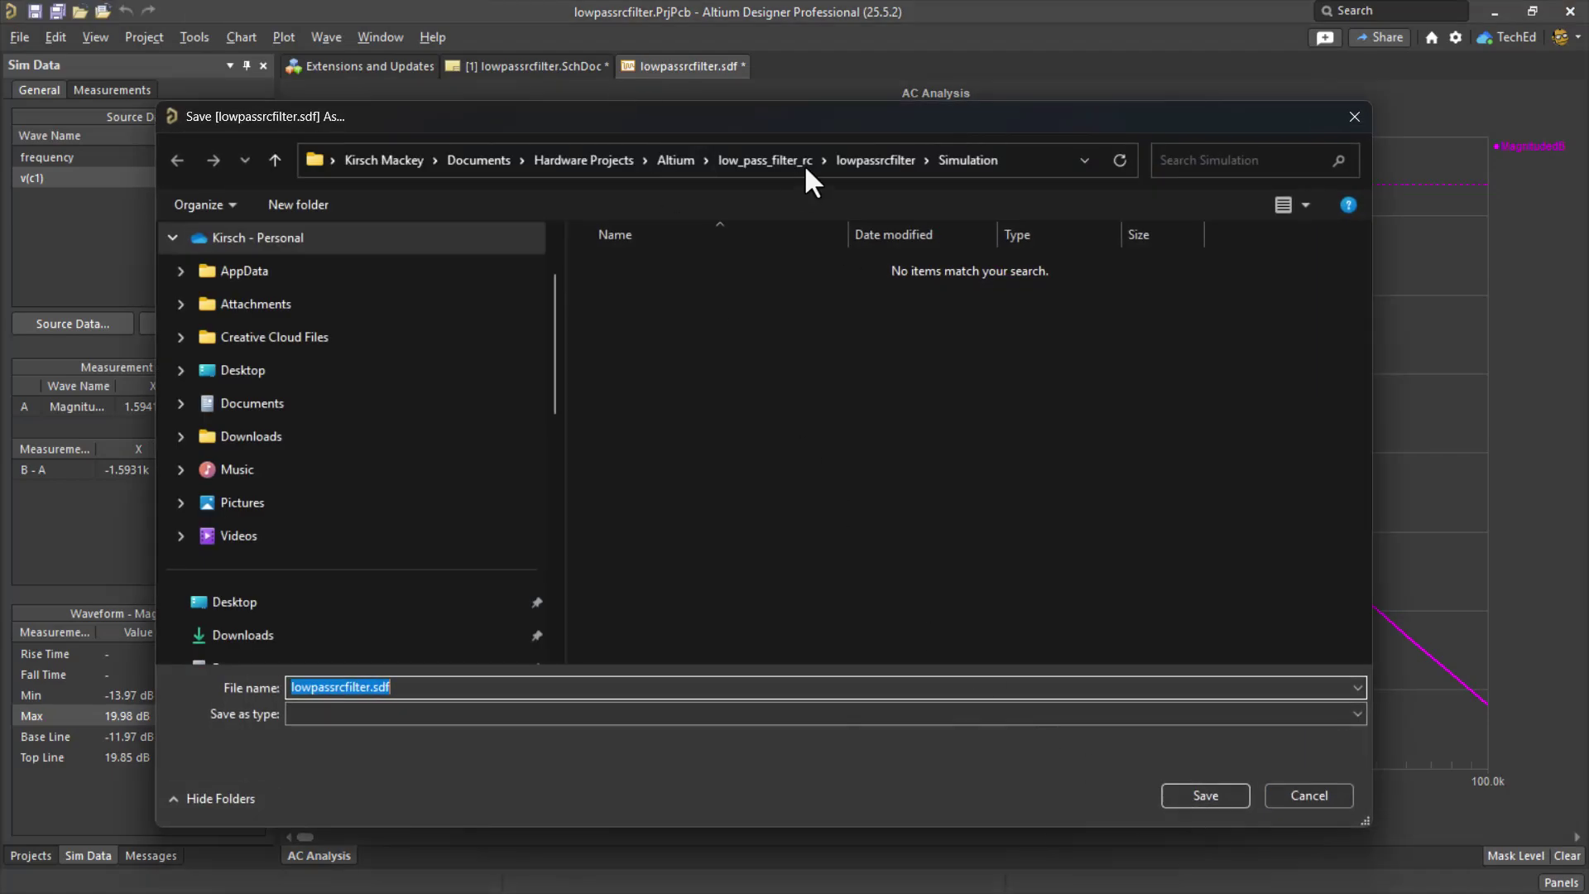
pyautogui.click(1199, 794)
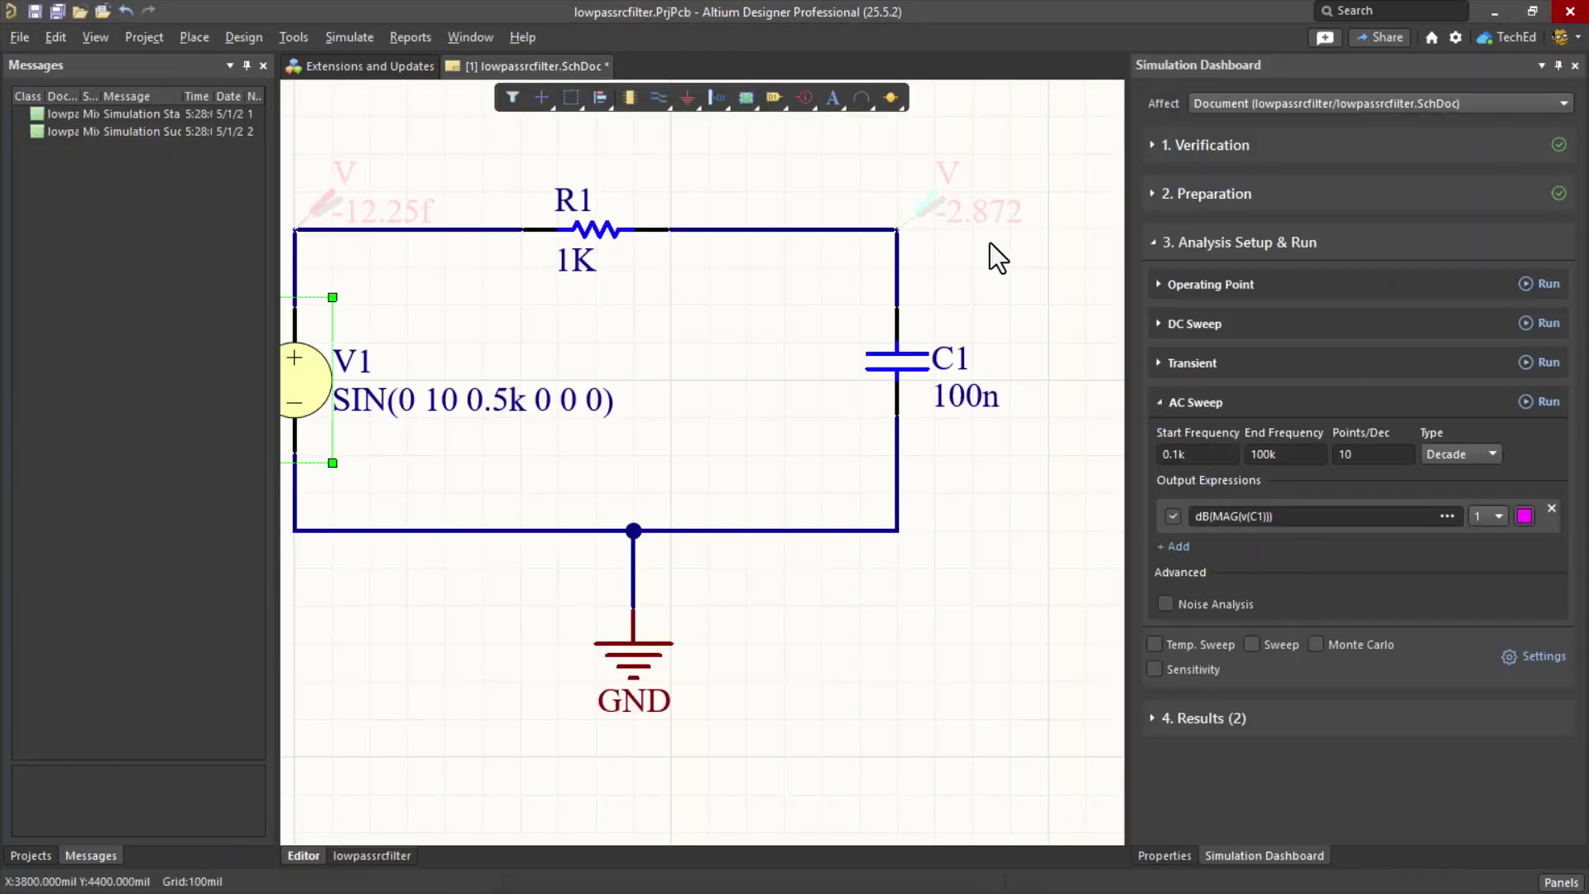
pyautogui.click(1034, 351)
pyautogui.keyDown('ctrl'); pyautogui.scroll(-1, 1054, 325); pyautogui.keyUp('ctrl')
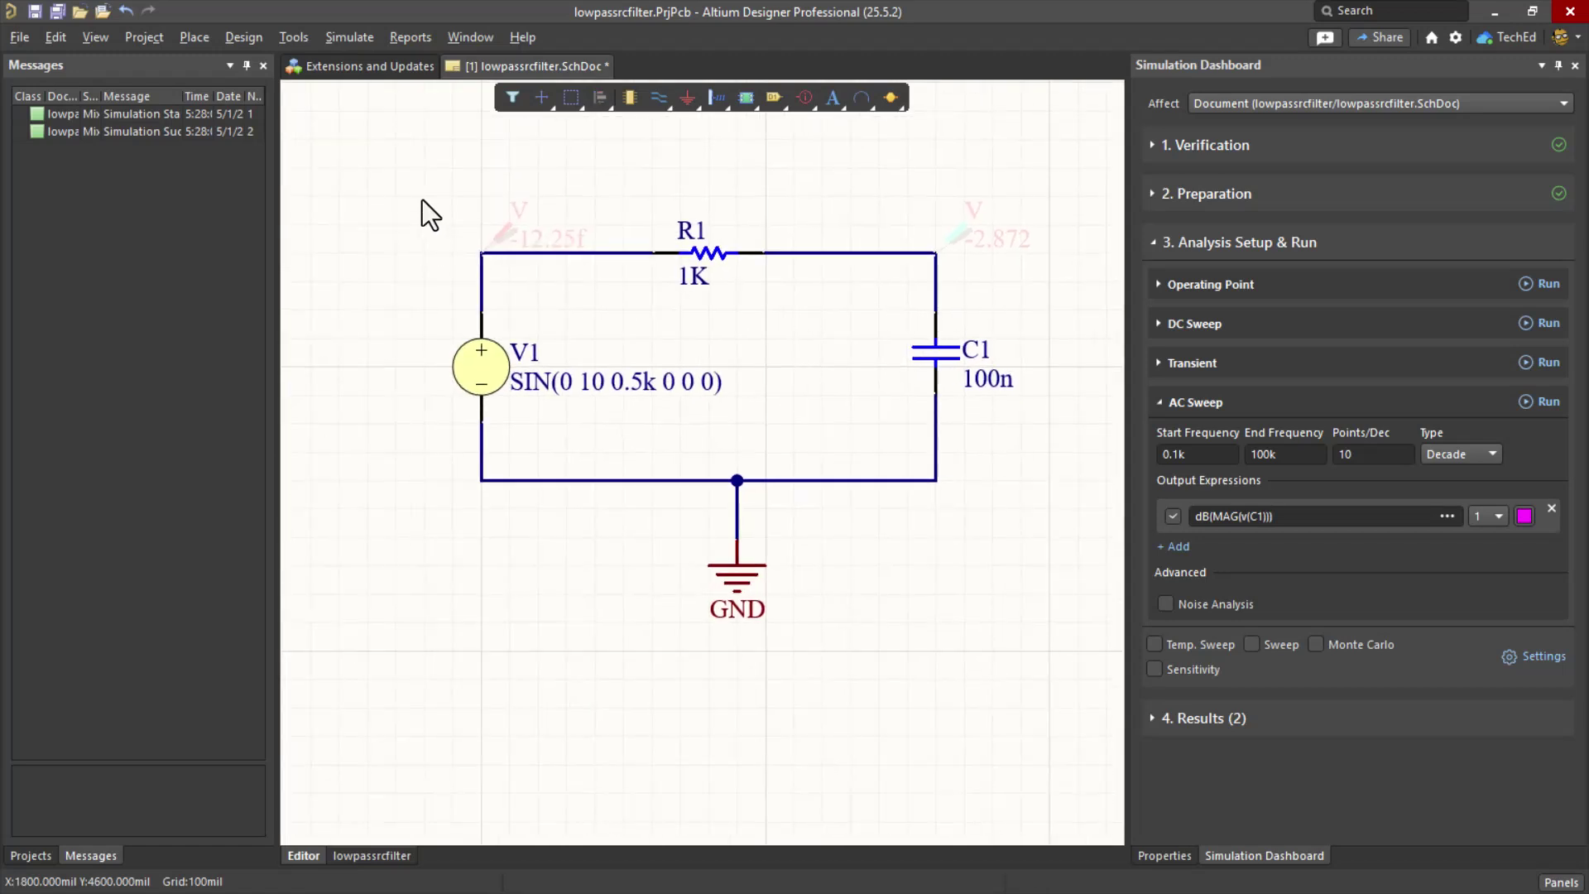